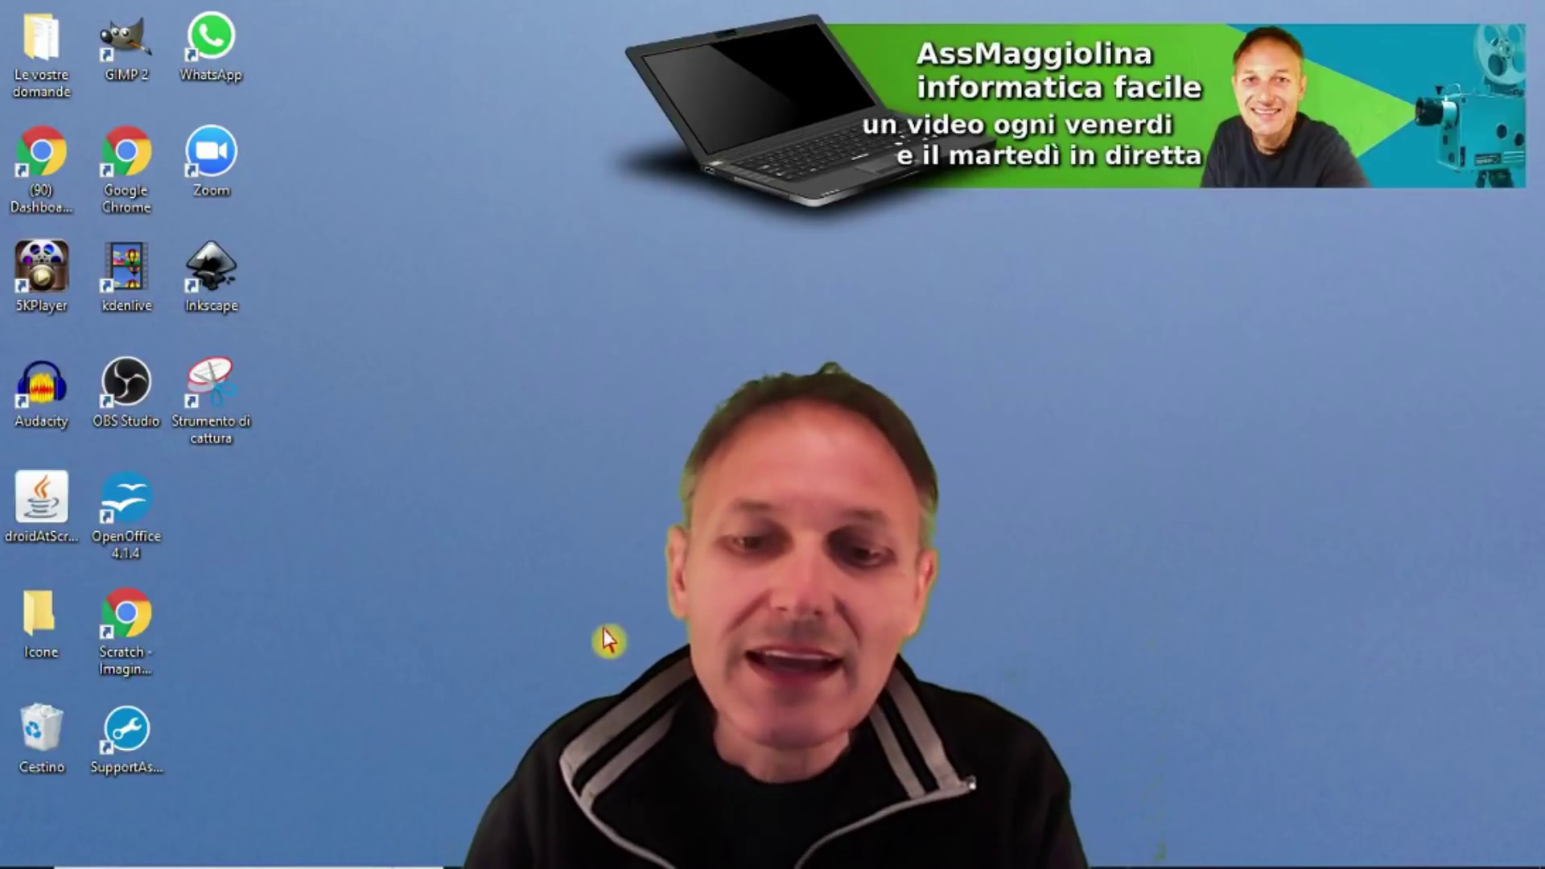
- Open a File Explorer window and maximize it to fill the screen
{"action": "mouse_move", "coordinate": [773, 867]}
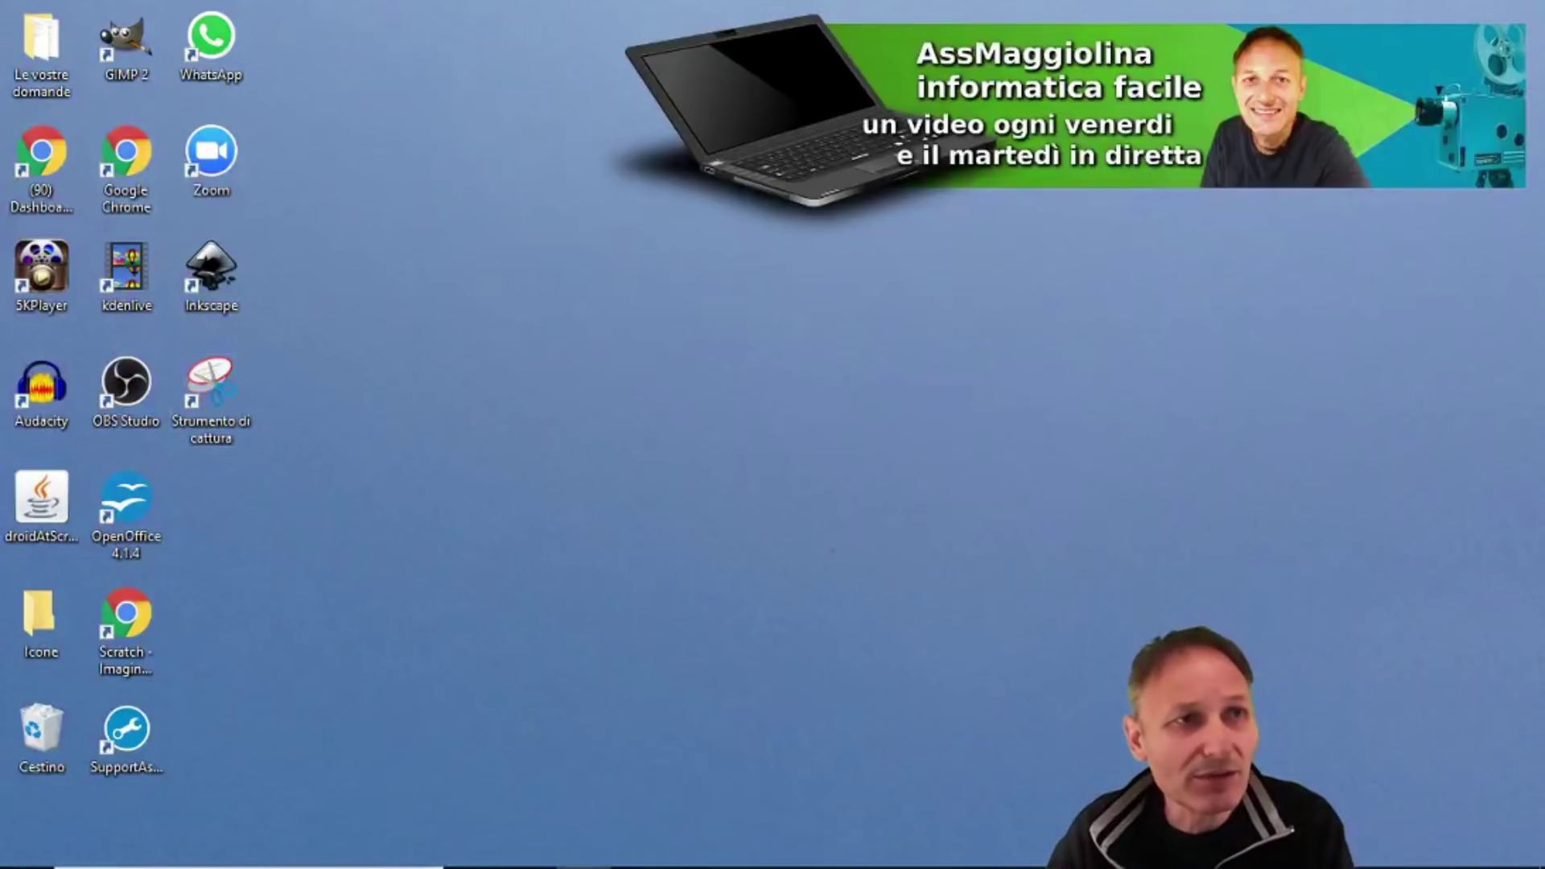
{"action": "left_click_drag", "start_coordinate": [547, 131], "coordinate": [789, 35]}
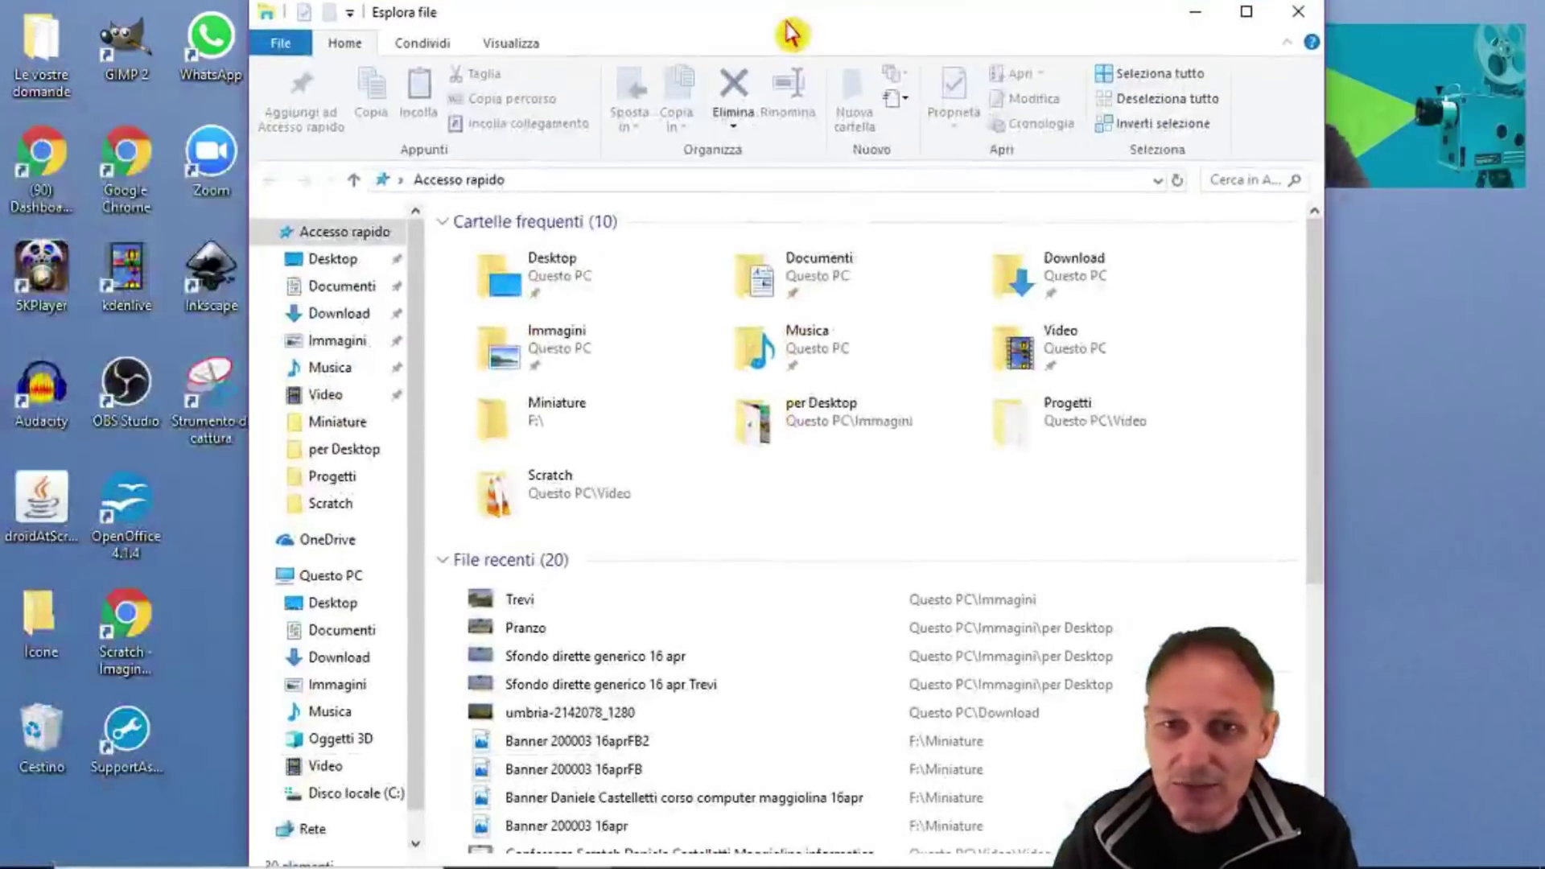
{"action": "double_click", "coordinate": [790, 28]}
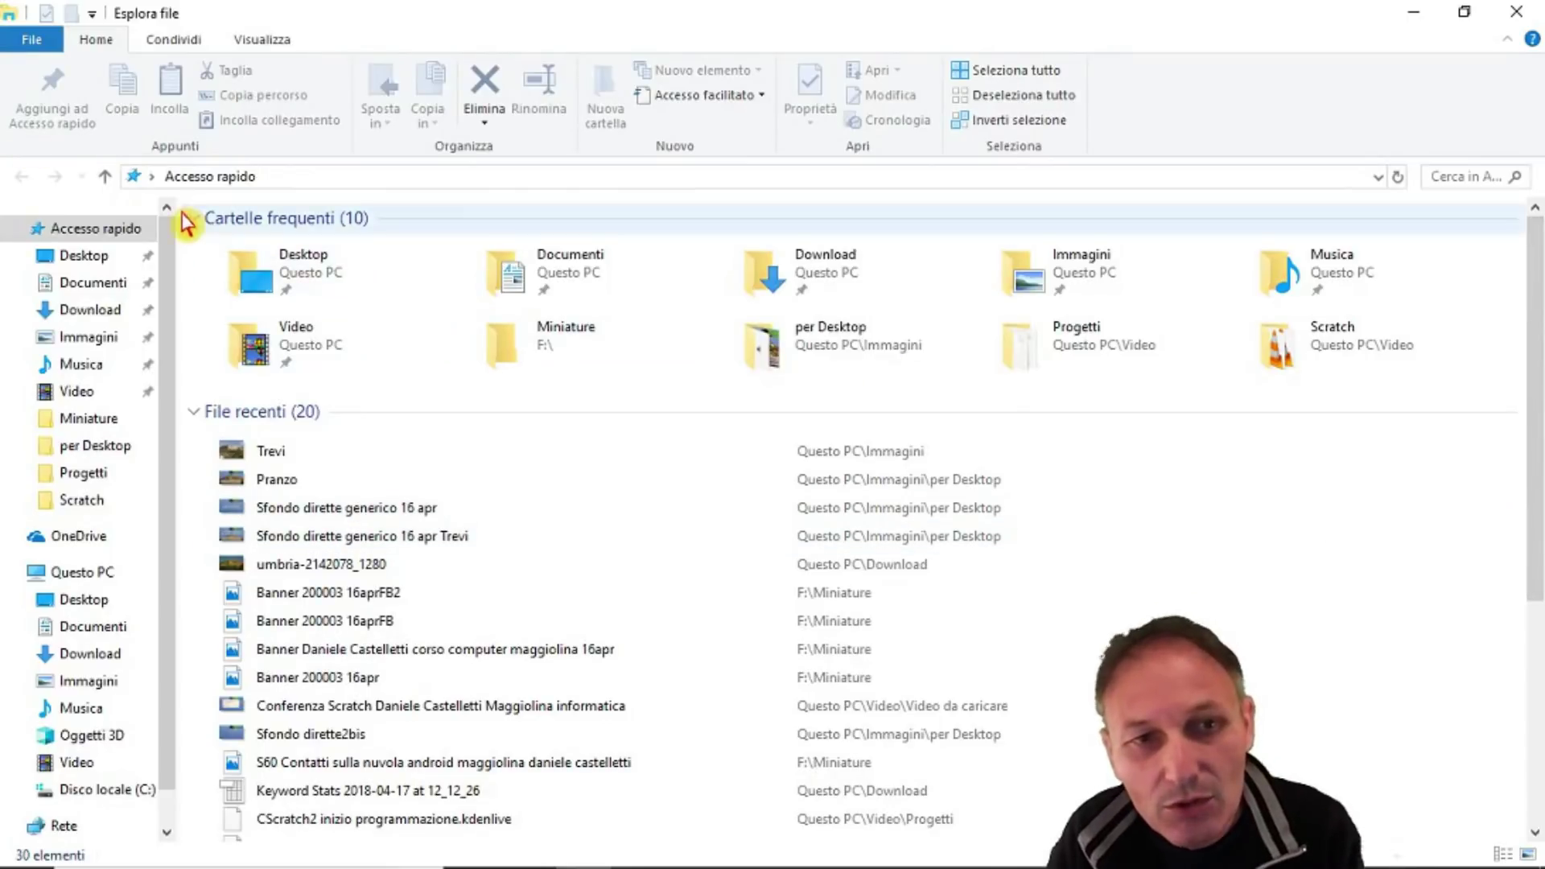
{"action": "mouse_move", "coordinate": [624, 865]}
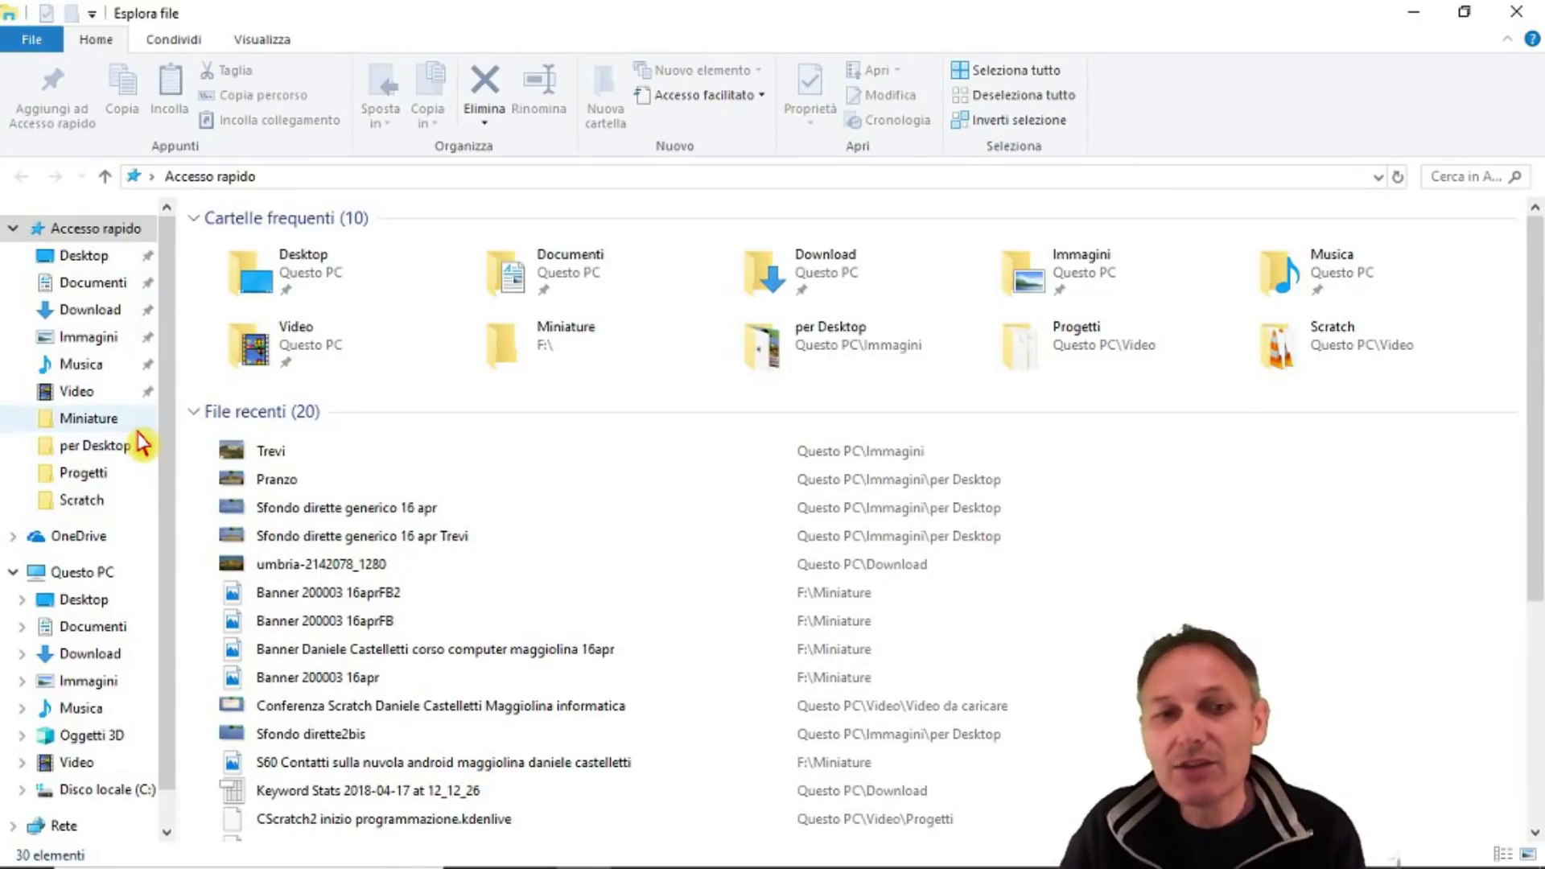
- View the Documenti and Immagini folders under Questo PC, and return to Accesso rapido, collapsing and re-expanding its folder list
{"action": "left_click", "coordinate": [111, 629]}
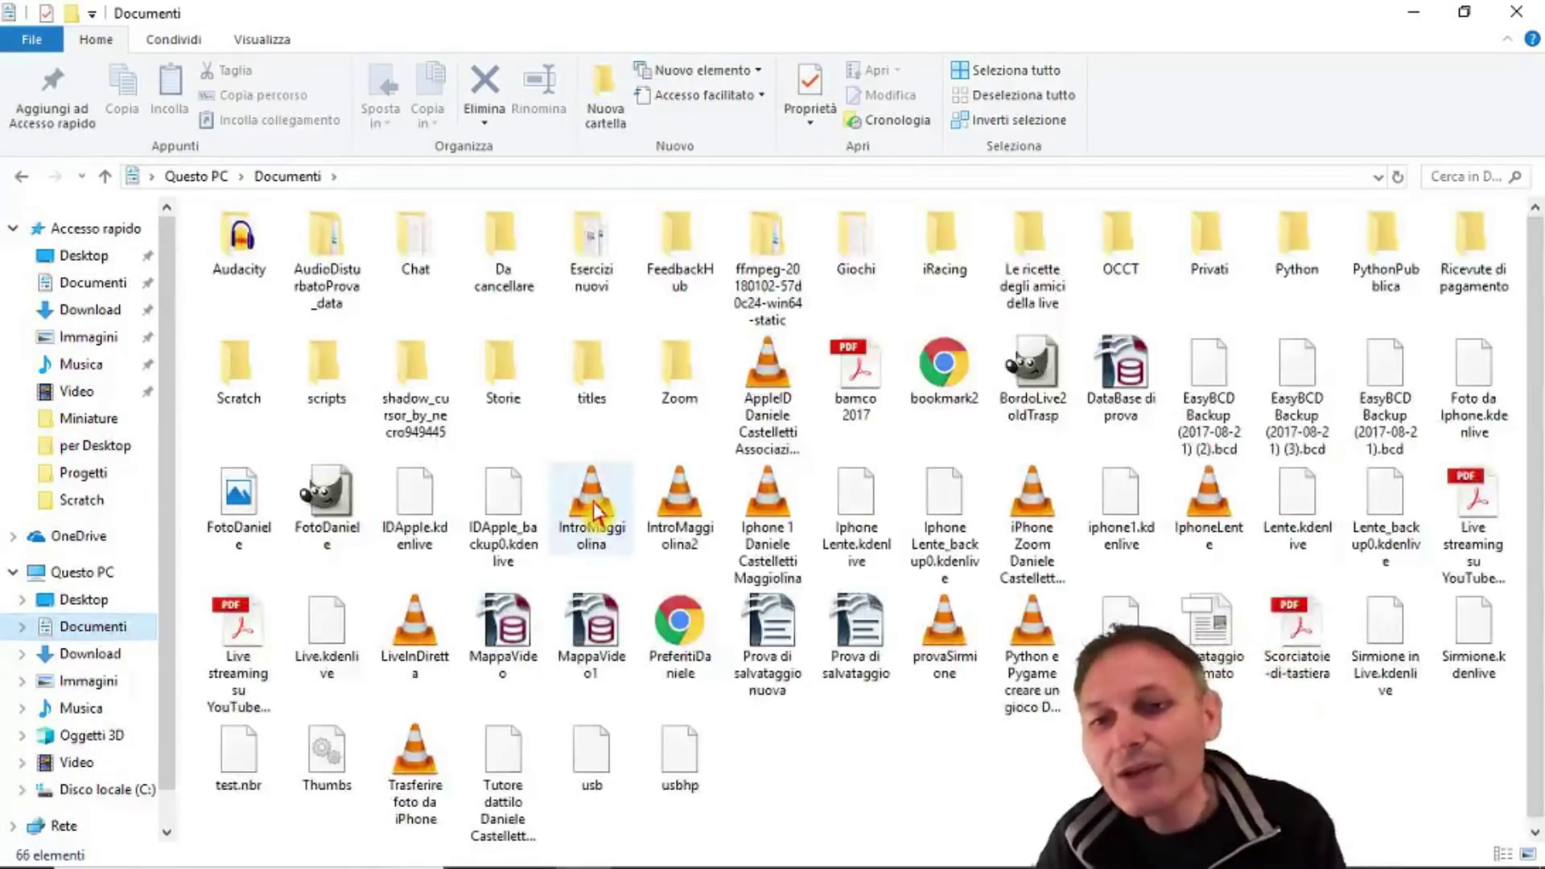
{"action": "mouse_move", "coordinate": [593, 511]}
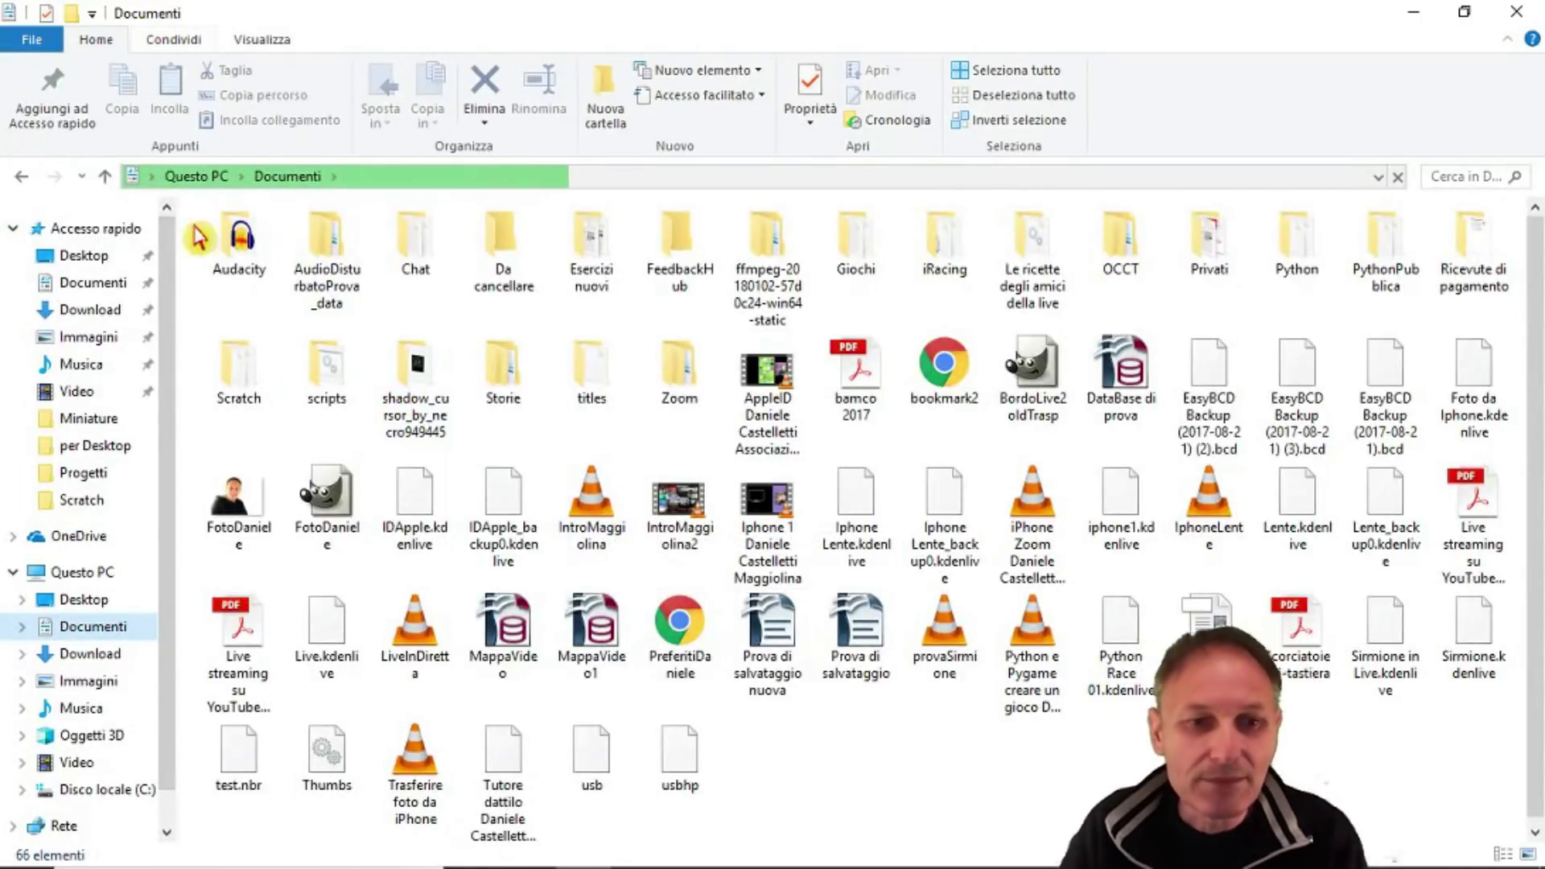
{"action": "left_click", "coordinate": [102, 683]}
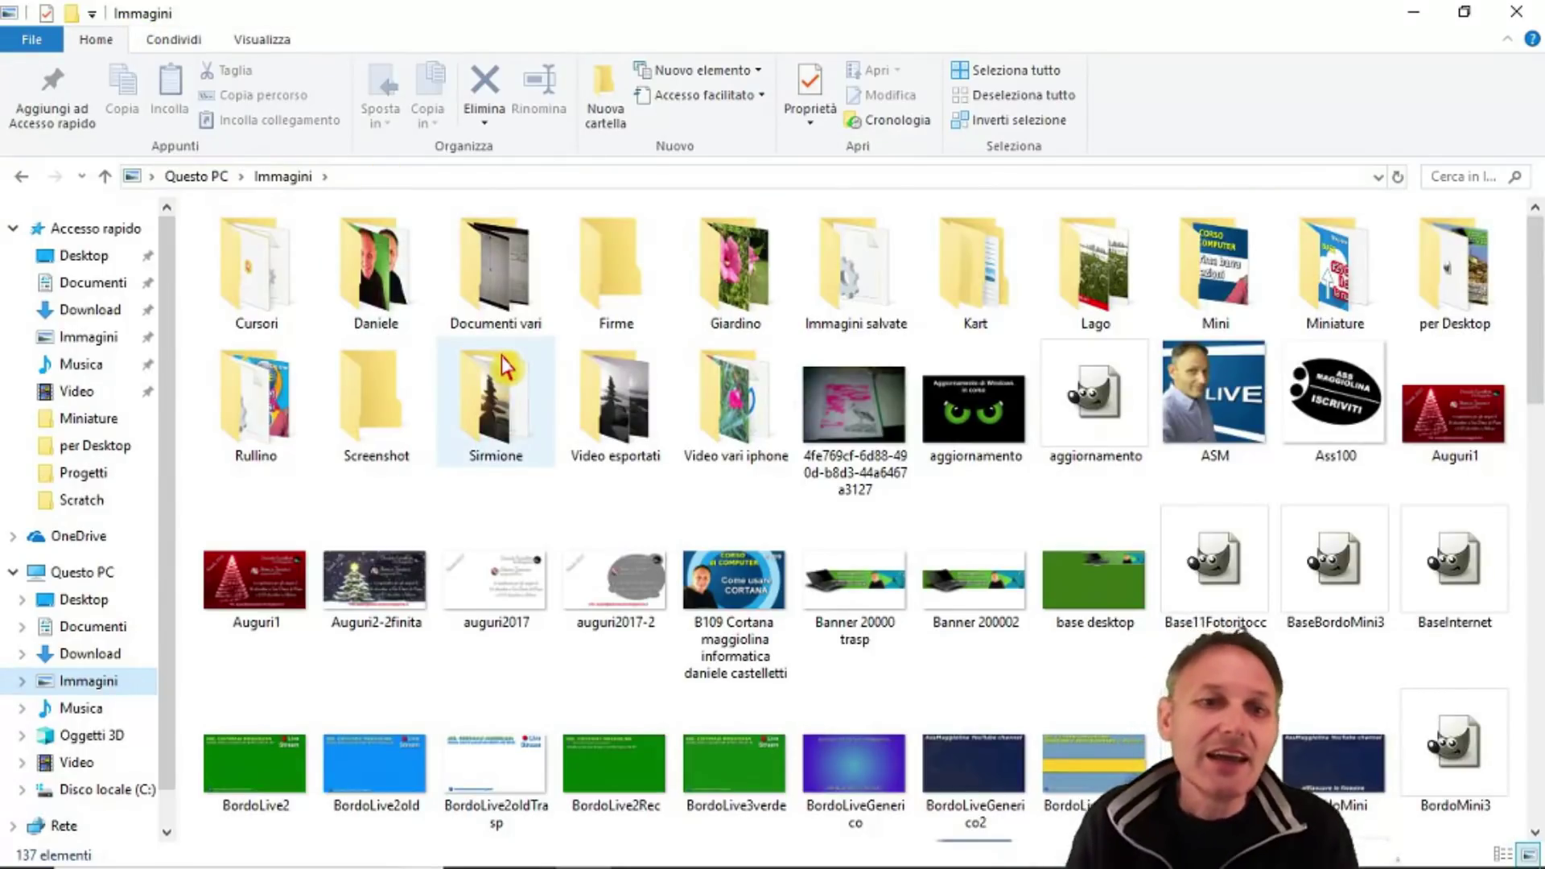
{"action": "mouse_move", "coordinate": [502, 368]}
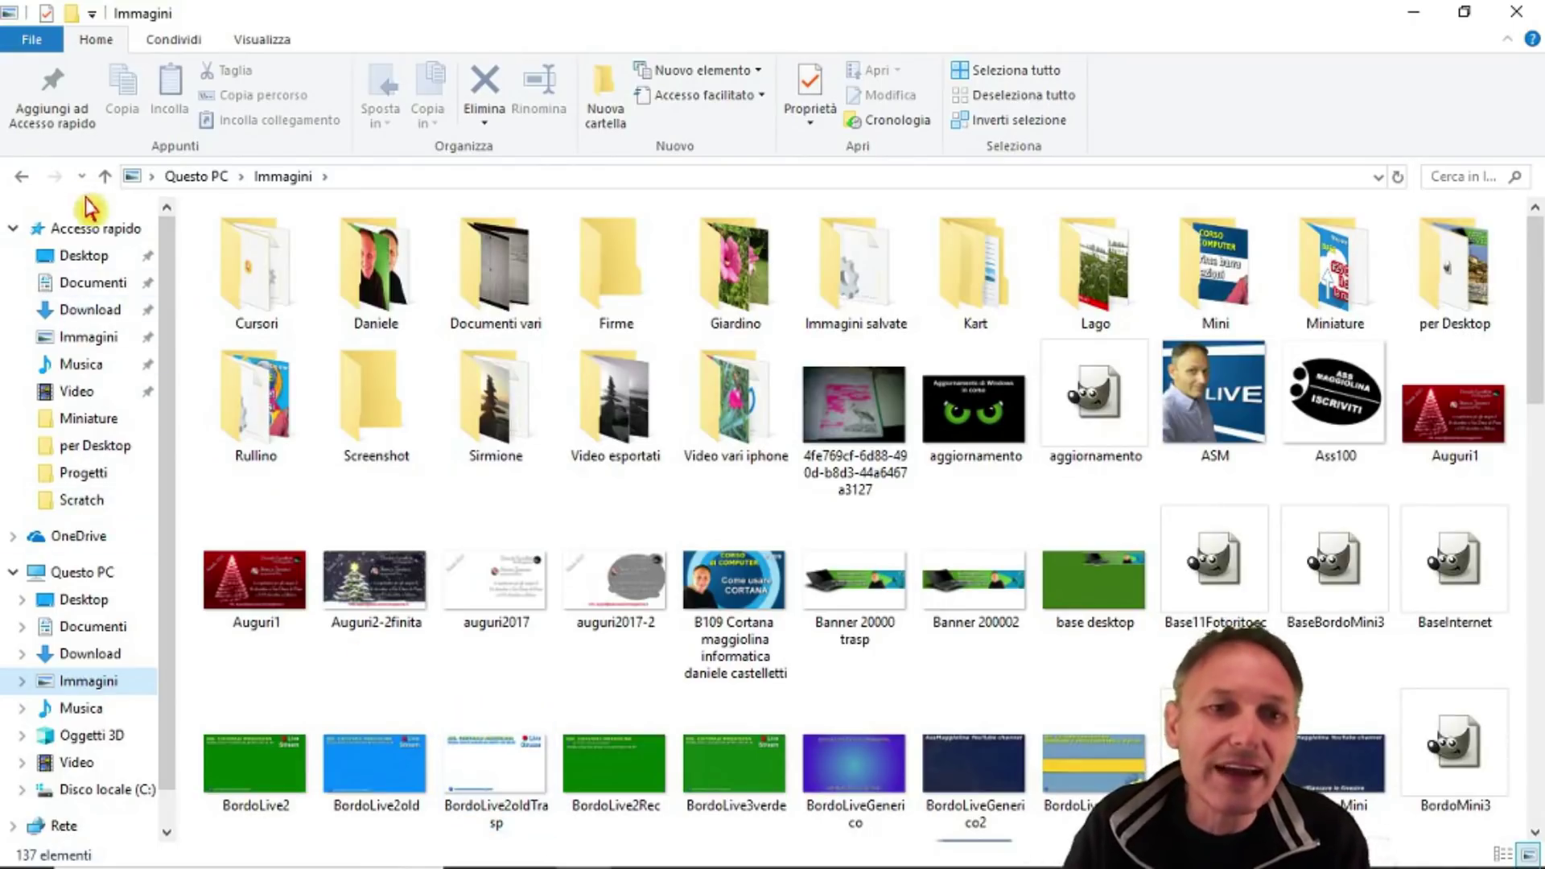
{"action": "left_click", "coordinate": [97, 228]}
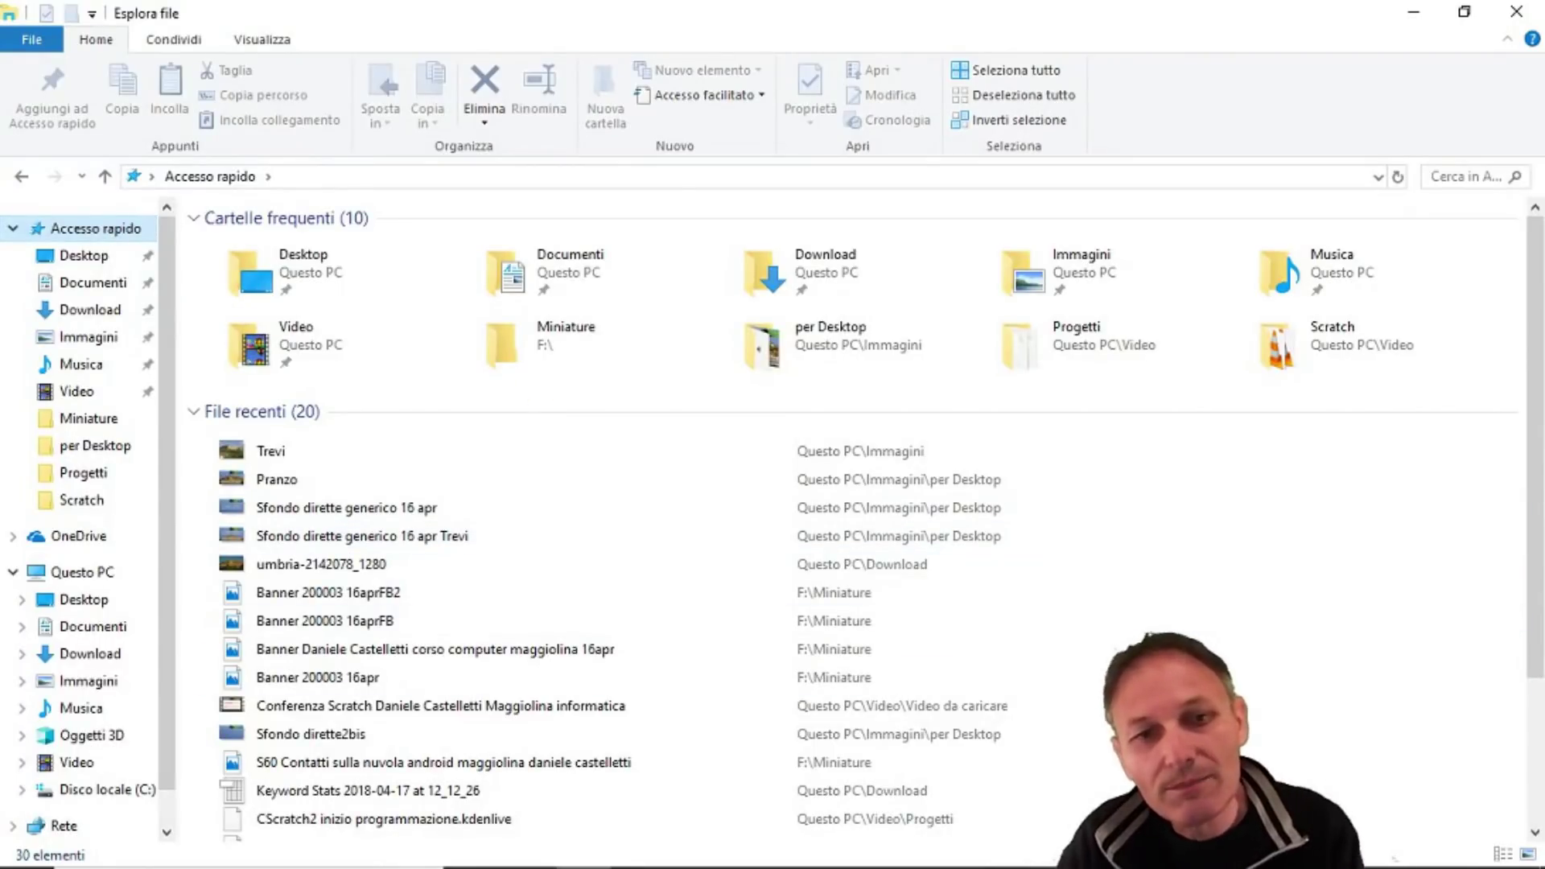
{"action": "left_click", "coordinate": [12, 231]}
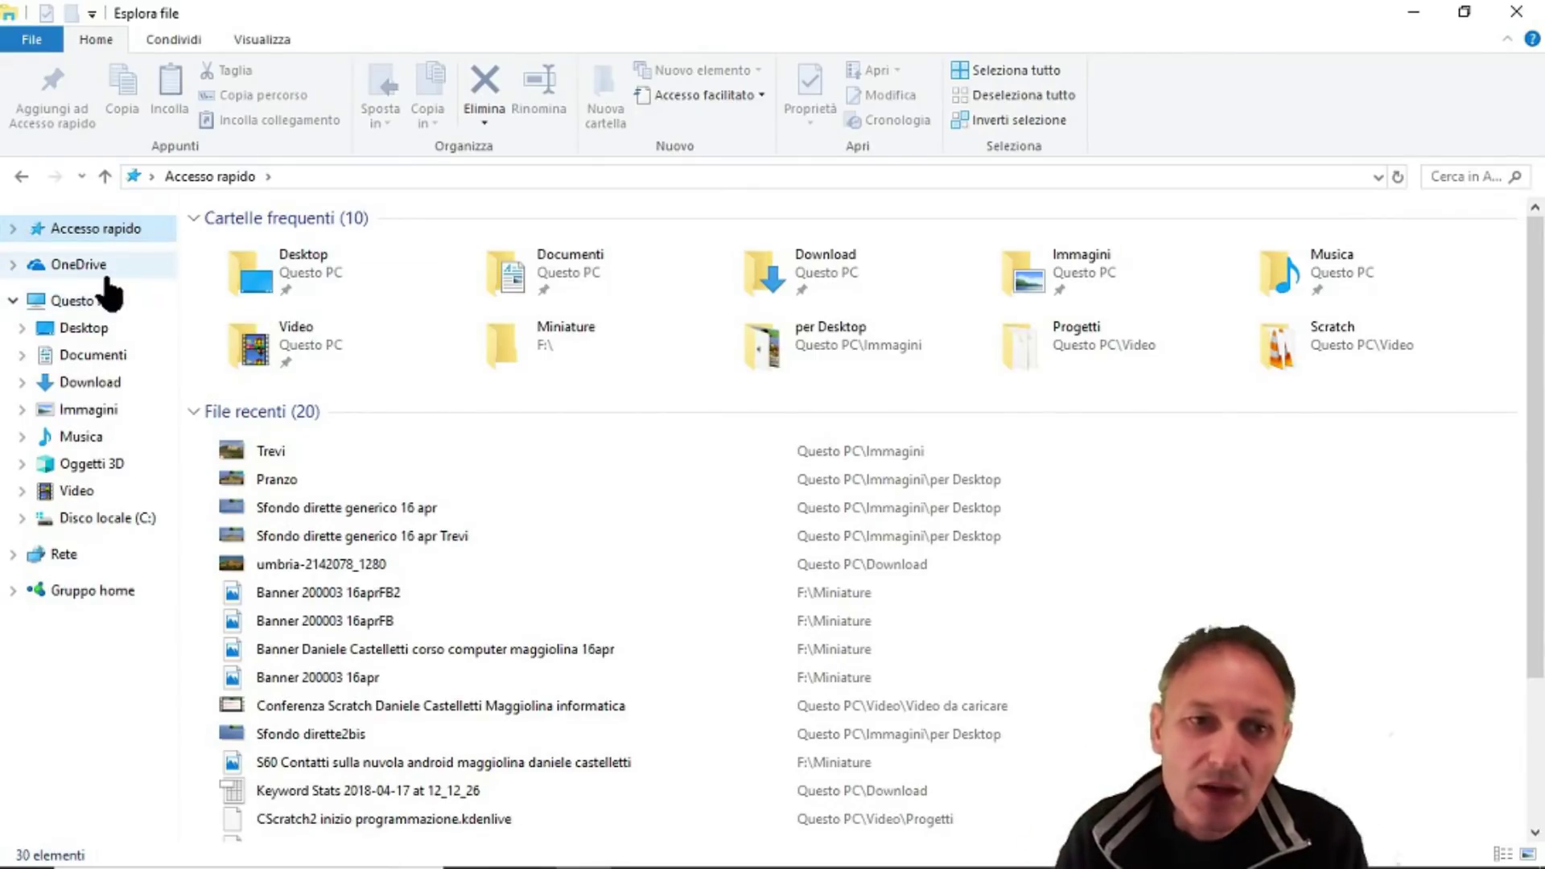
{"action": "left_click", "coordinate": [13, 232]}
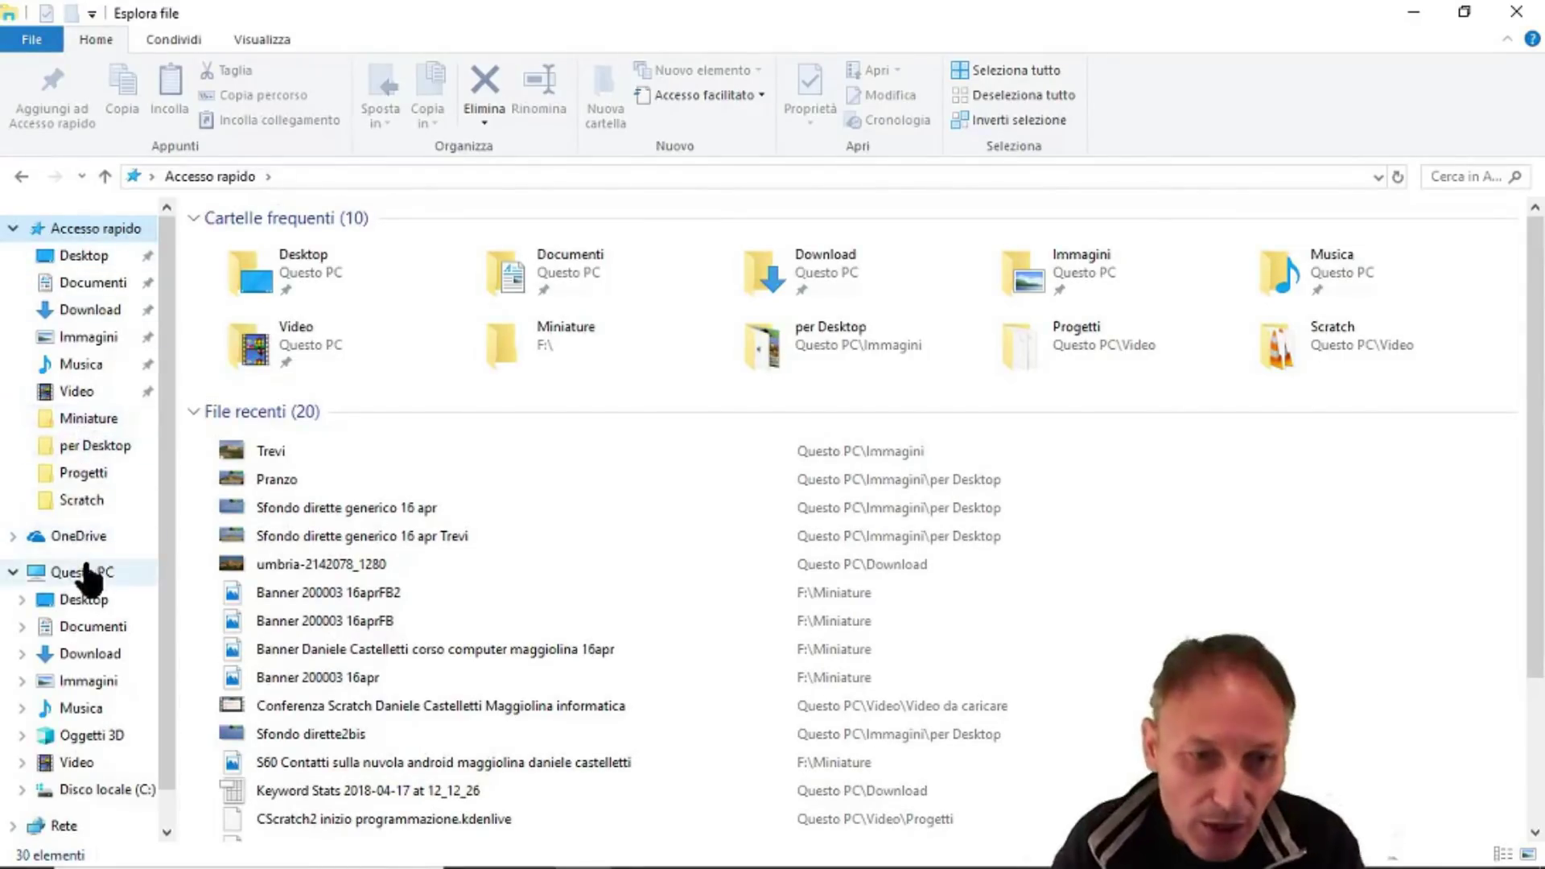
- Expand Documenti, Esercizi nuovi and Excel in the folder tree and open the Esercizi videocorso folder
{"action": "scroll", "coordinate": [88, 579], "scroll_direction": "down", "scroll_amount": 1}
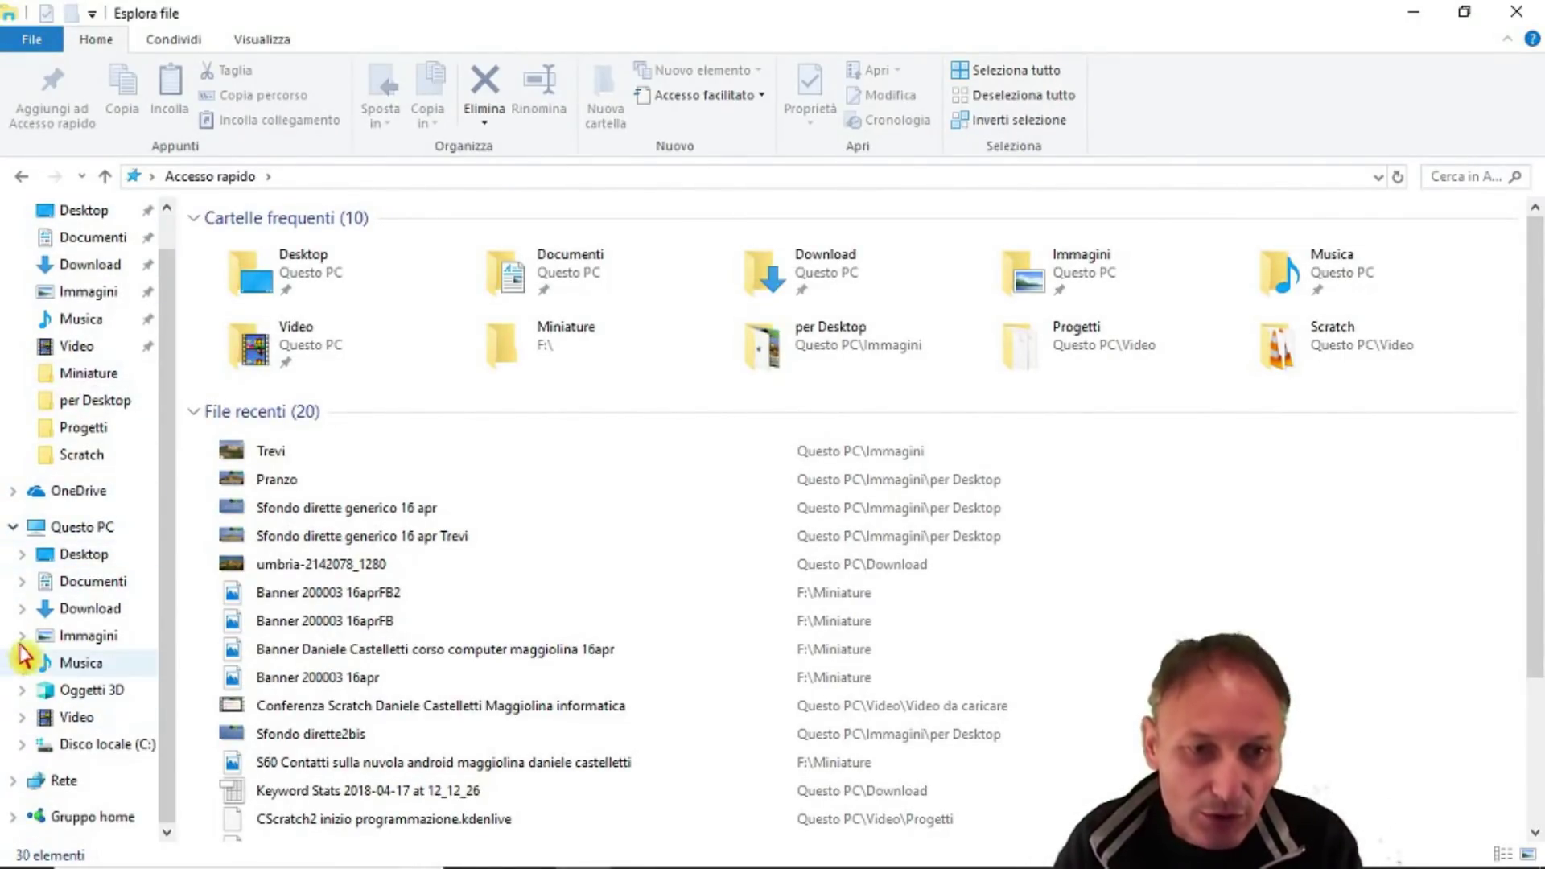
{"action": "left_click", "coordinate": [20, 583]}
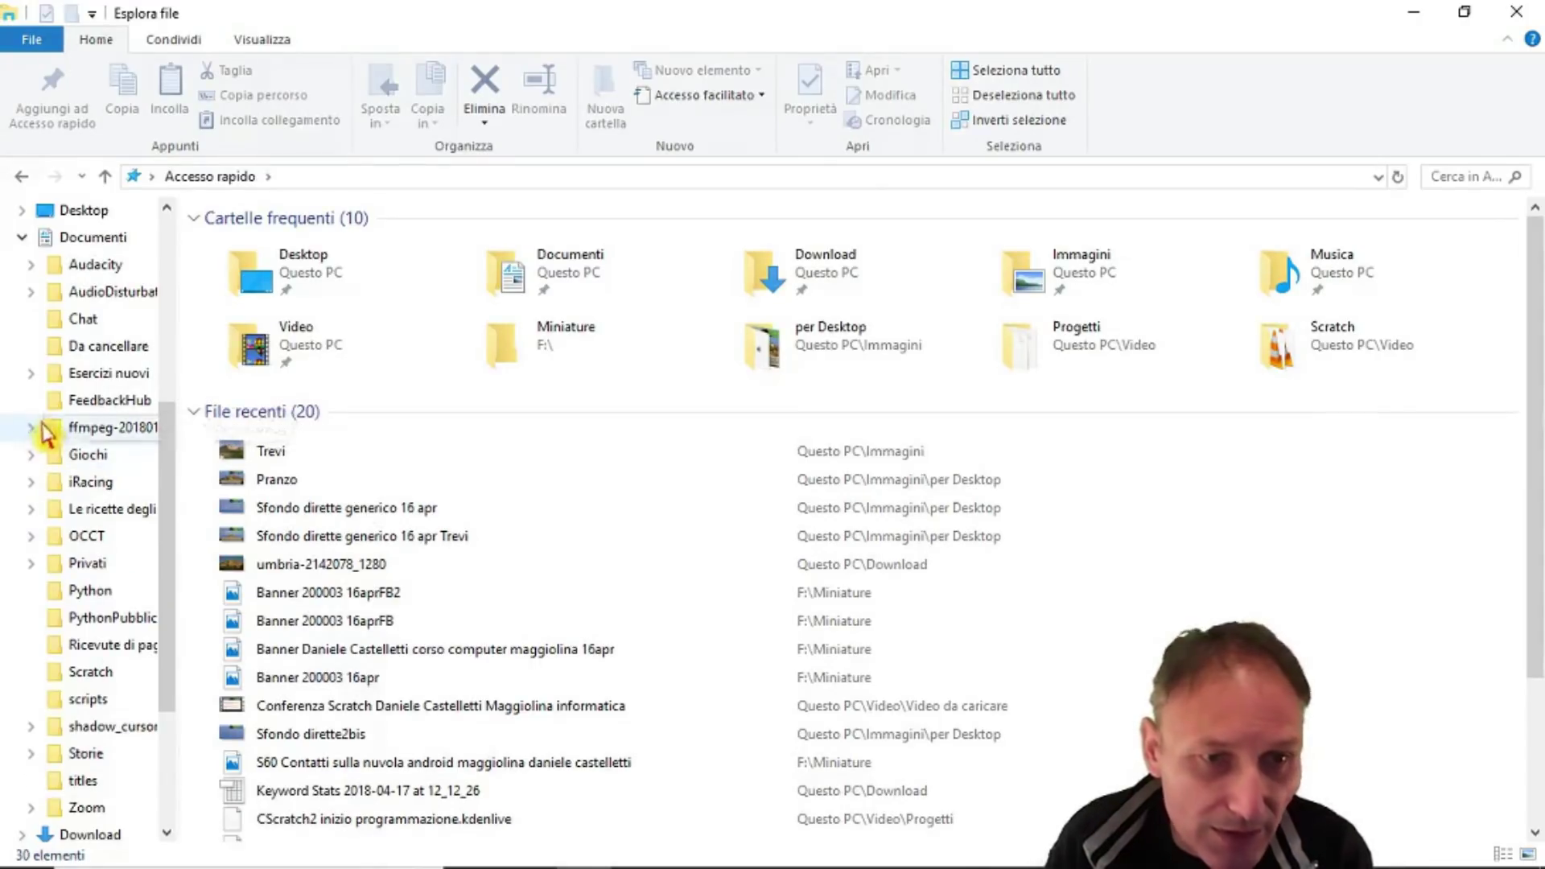
{"action": "left_click", "coordinate": [31, 374]}
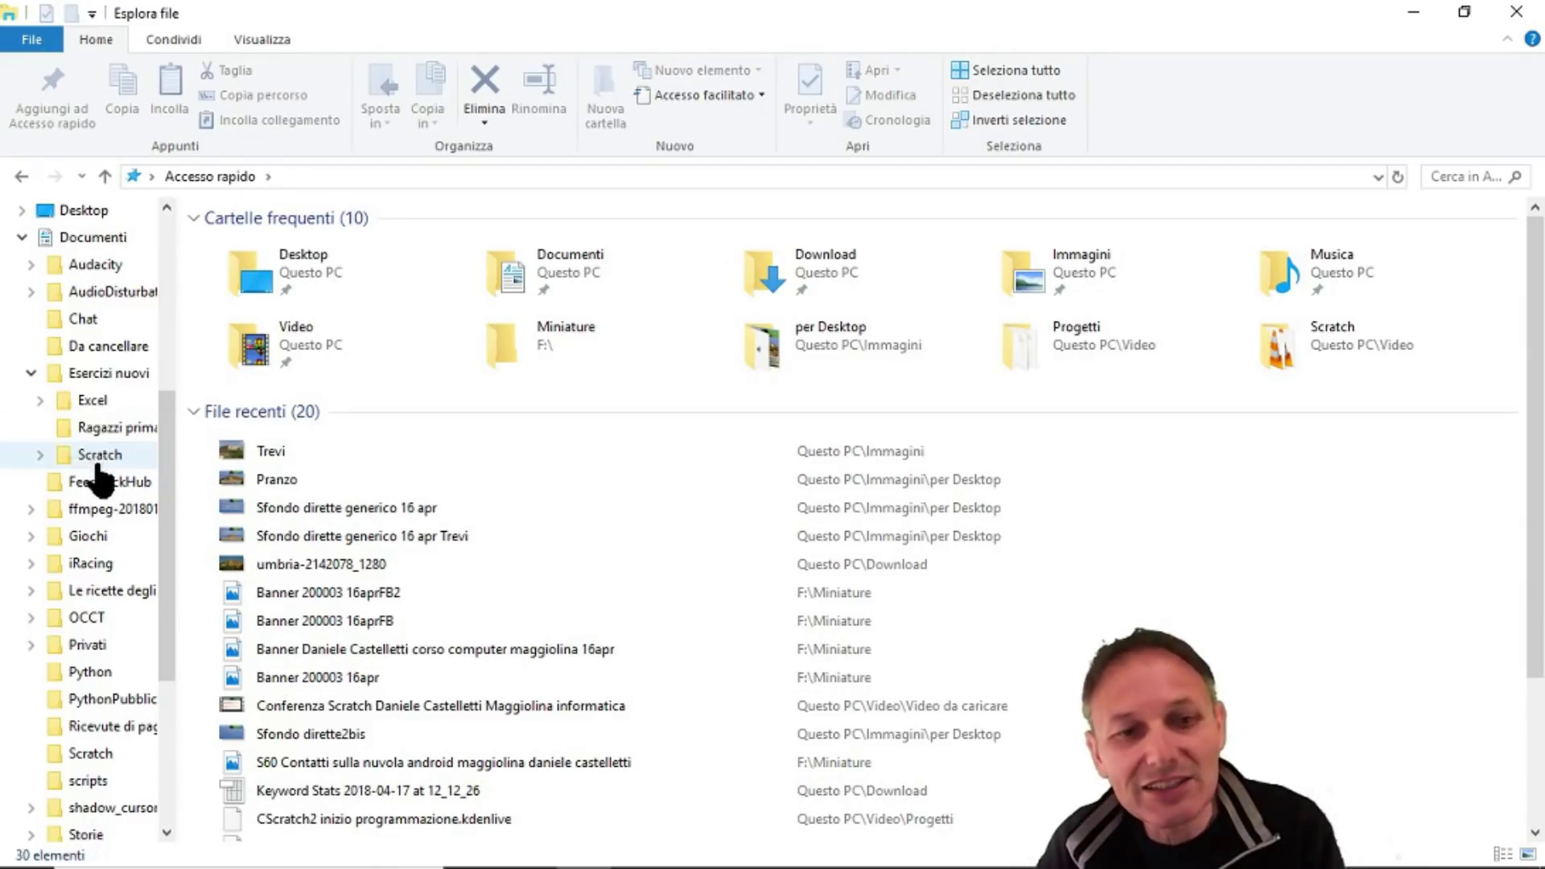
{"action": "left_click", "coordinate": [41, 401]}
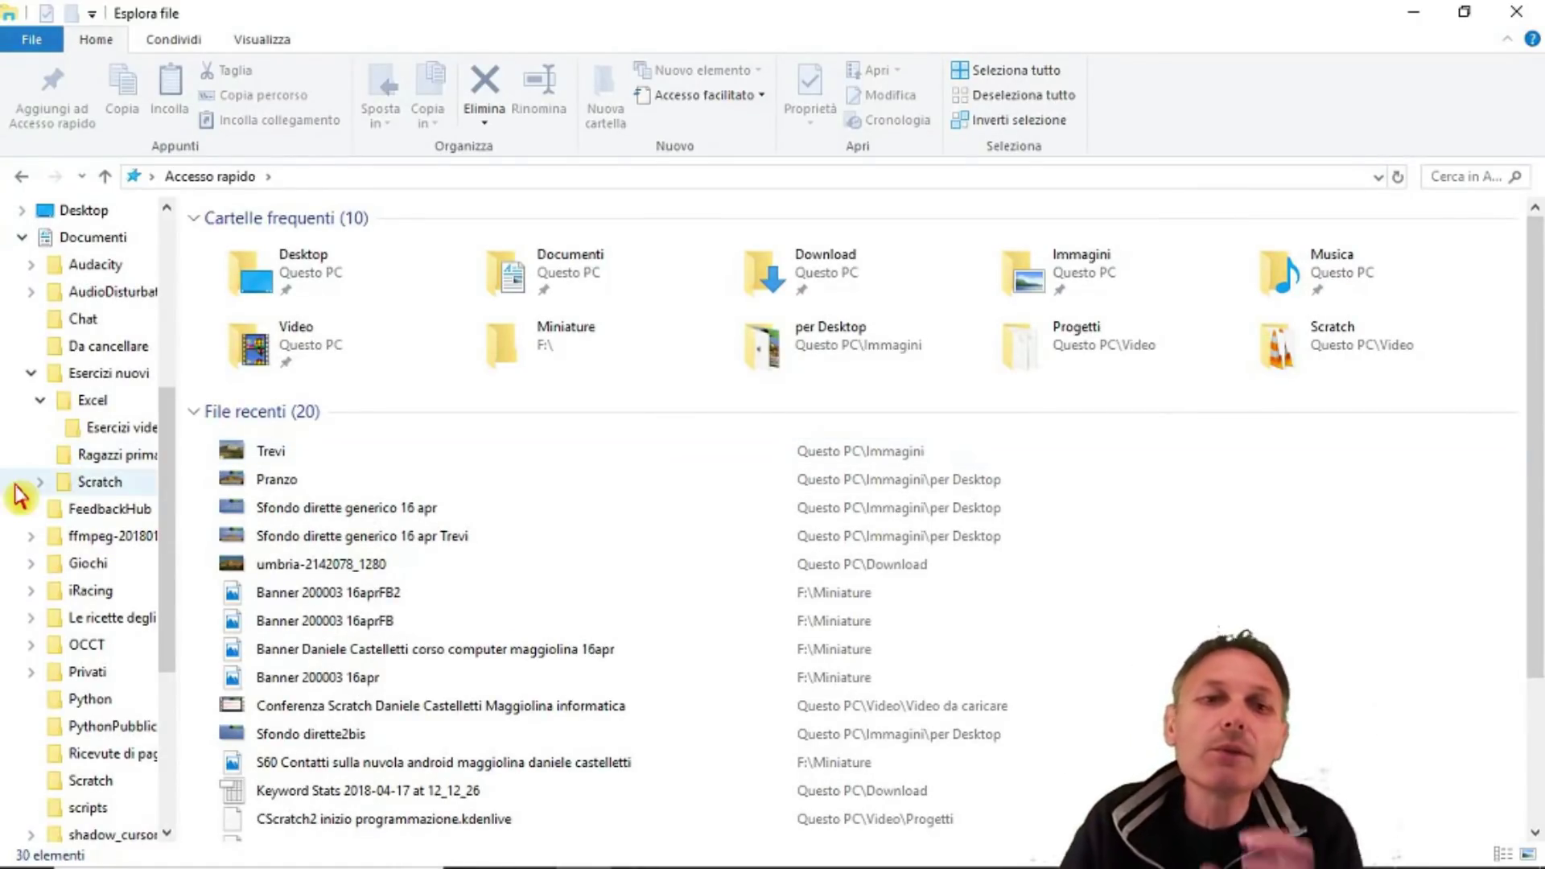
{"action": "left_click", "coordinate": [93, 432]}
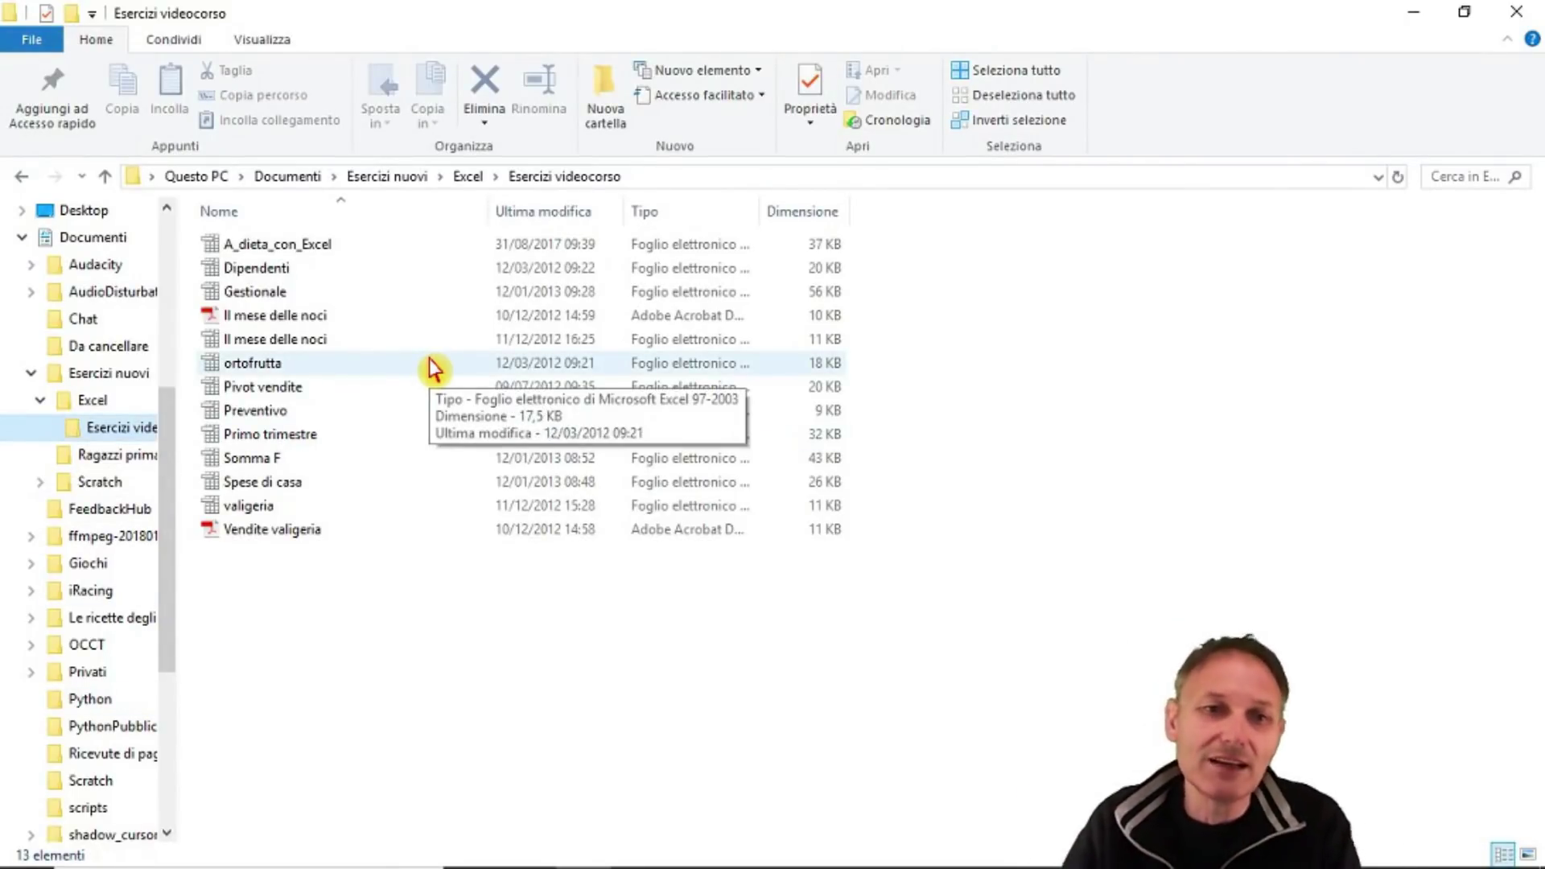
- Compare the Documenti folder under Accesso rapido with the one under Questo PC, and close the File Explorer window
{"action": "left_click", "coordinate": [18, 239]}
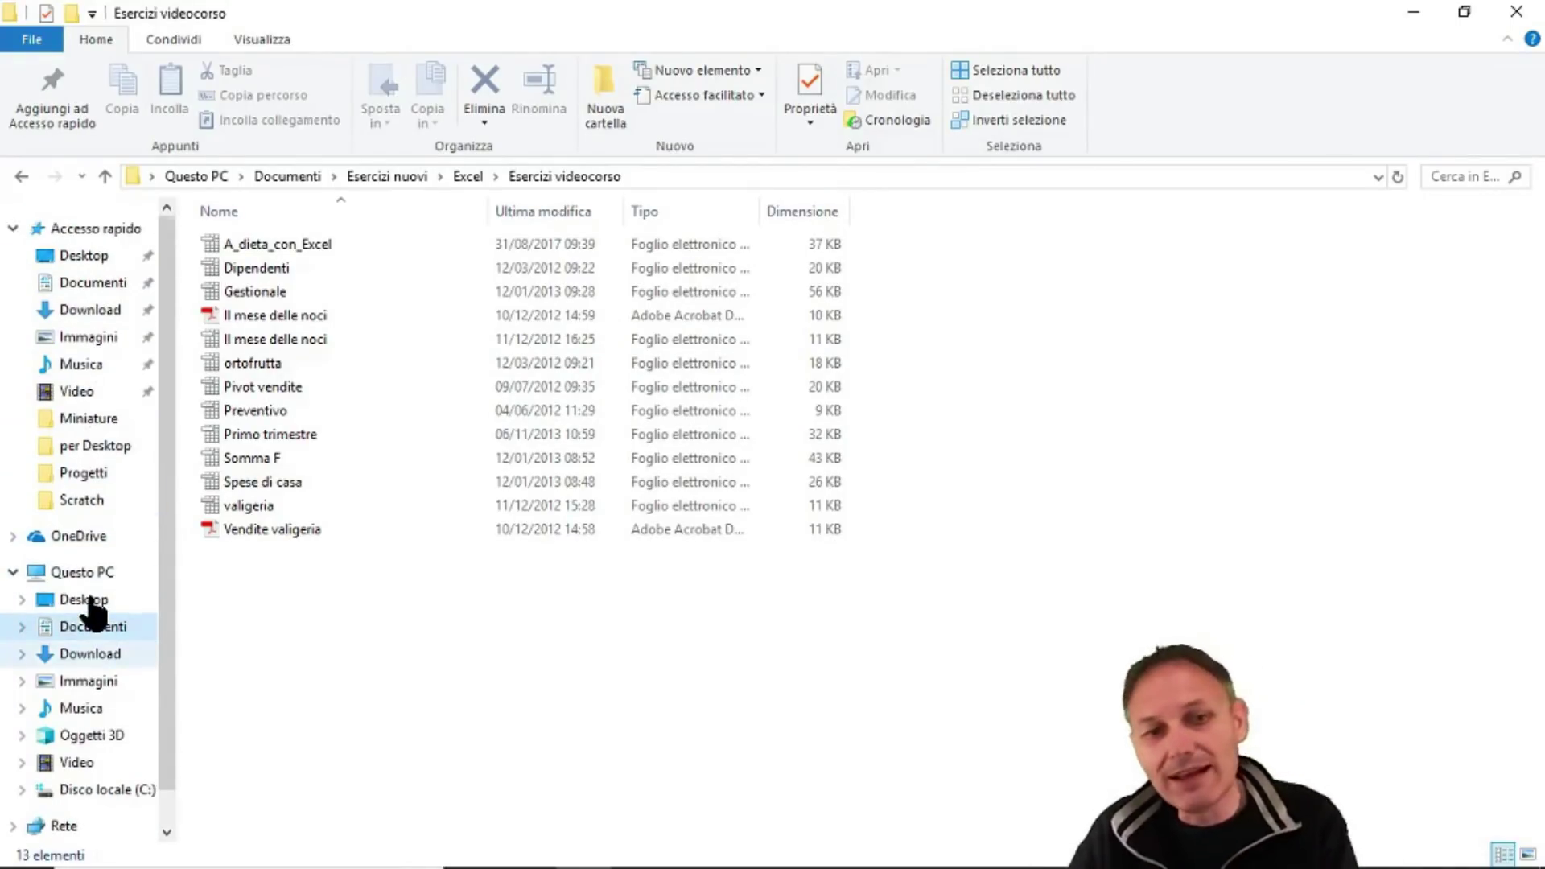
{"action": "left_click", "coordinate": [85, 233]}
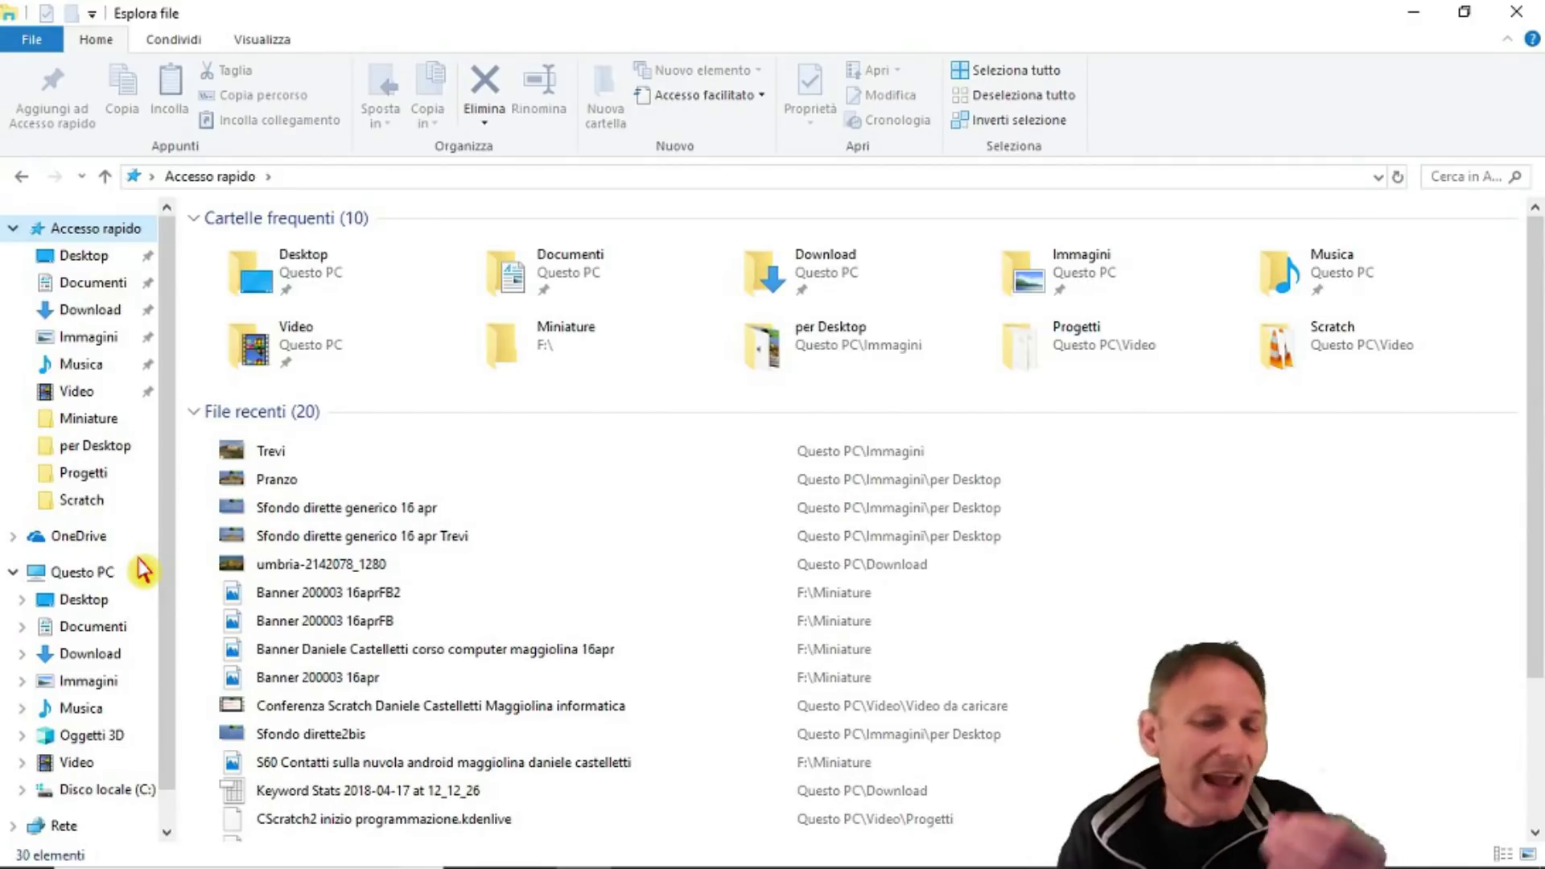
{"action": "left_click", "coordinate": [117, 285]}
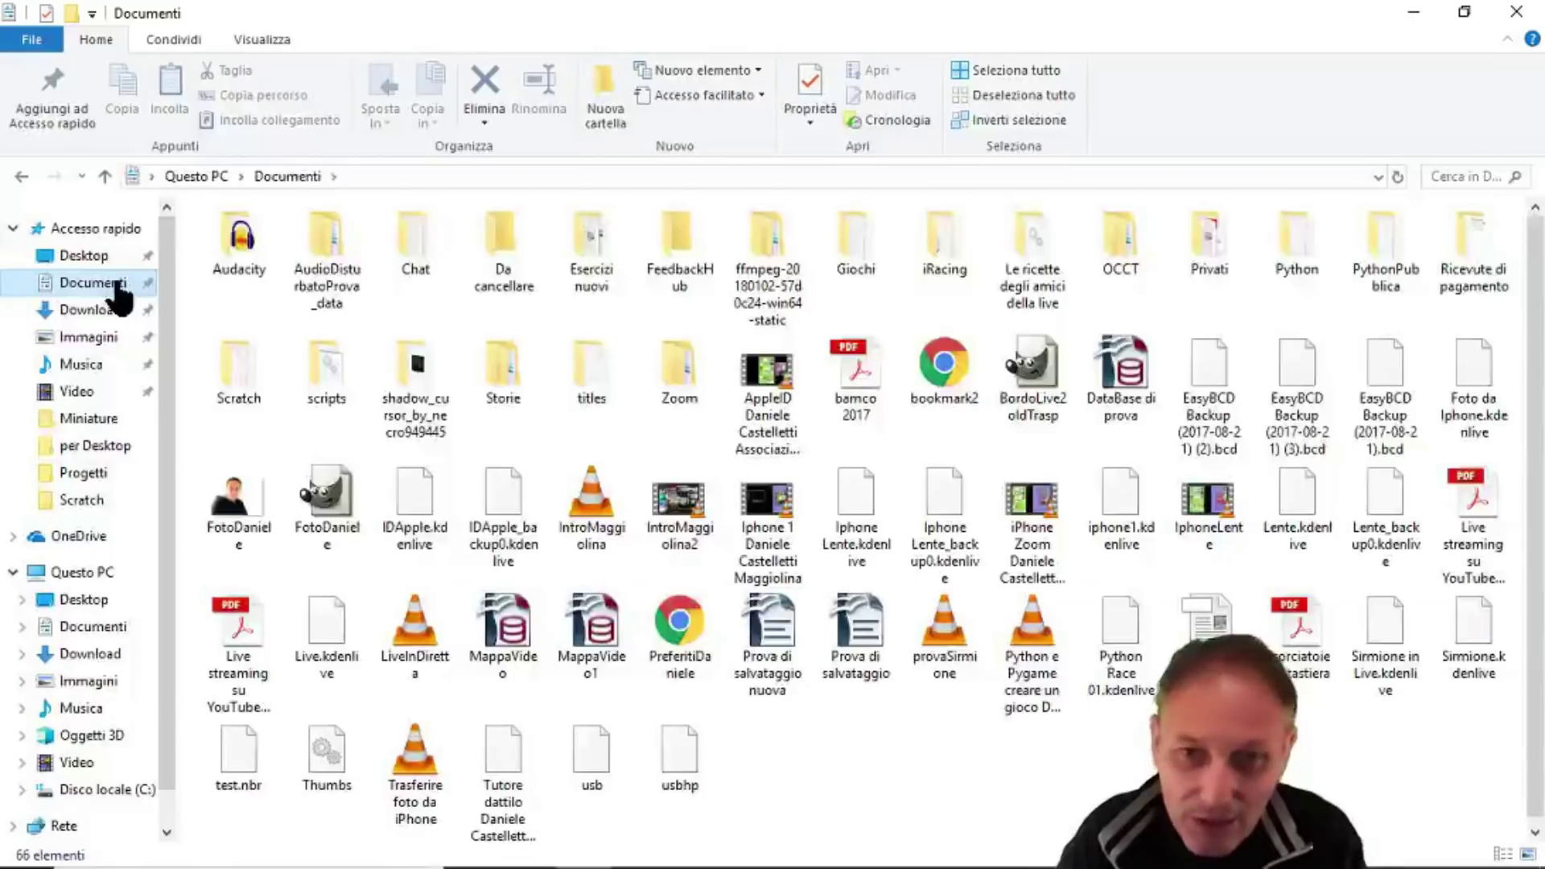
{"action": "left_click", "coordinate": [96, 634]}
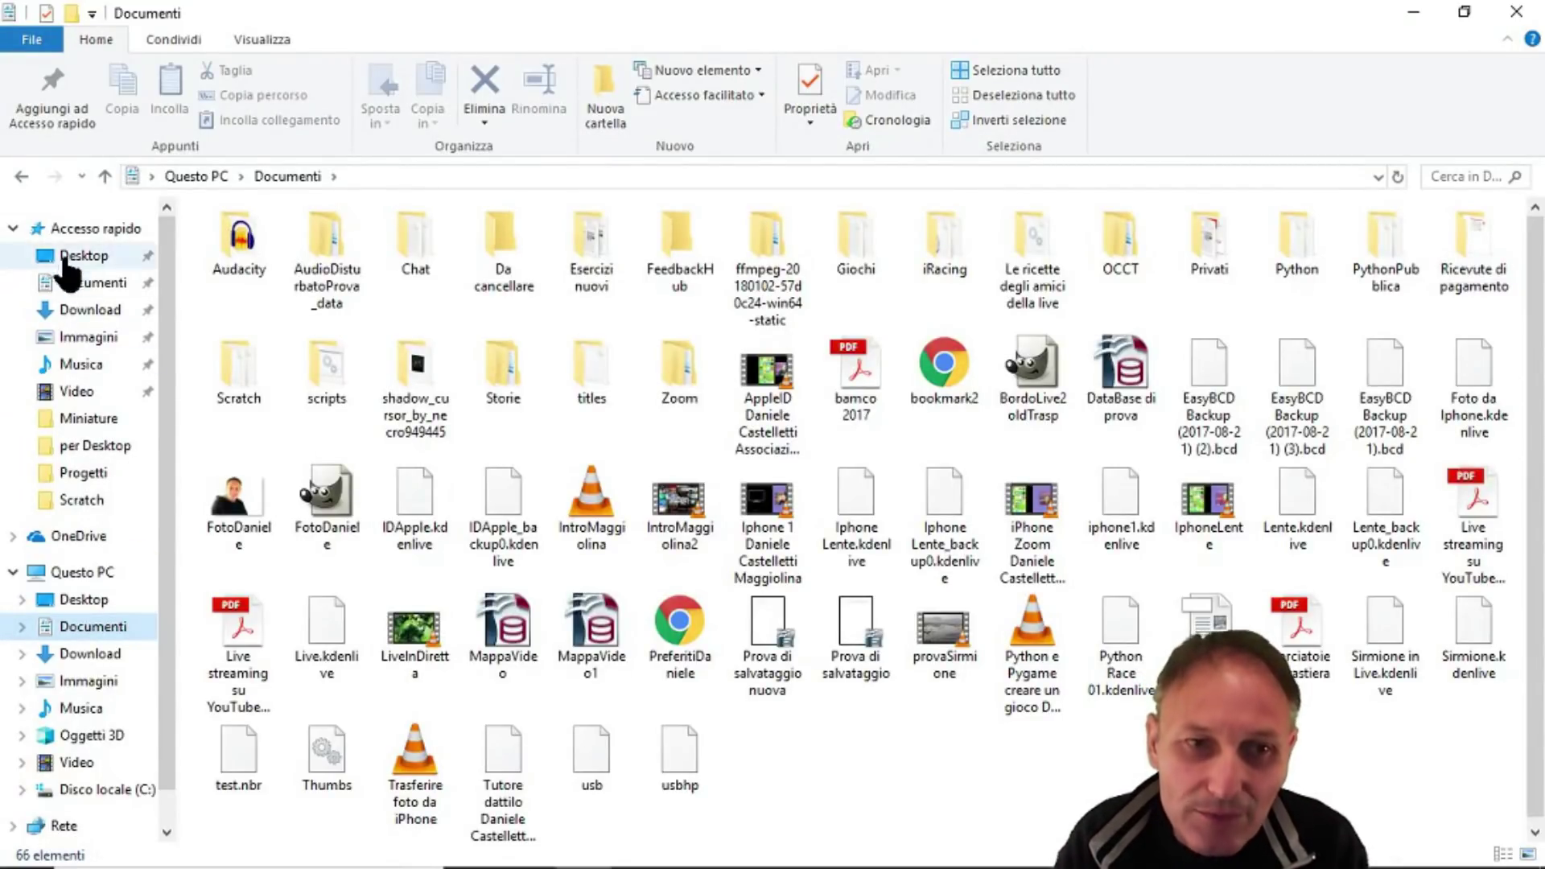
{"action": "left_click", "coordinate": [88, 285]}
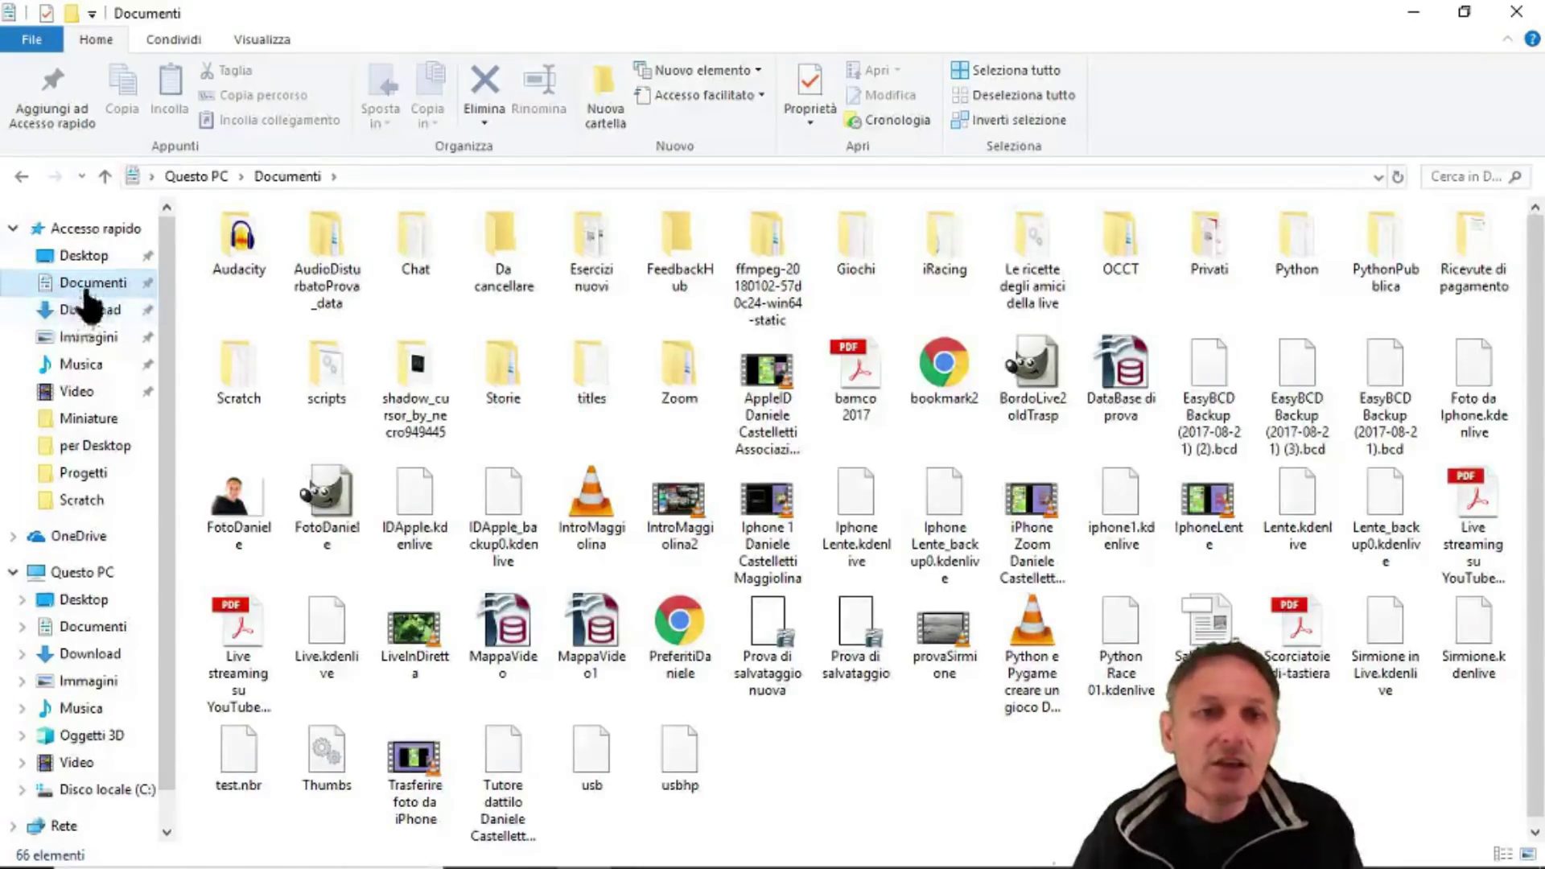
{"action": "left_click", "coordinate": [90, 228]}
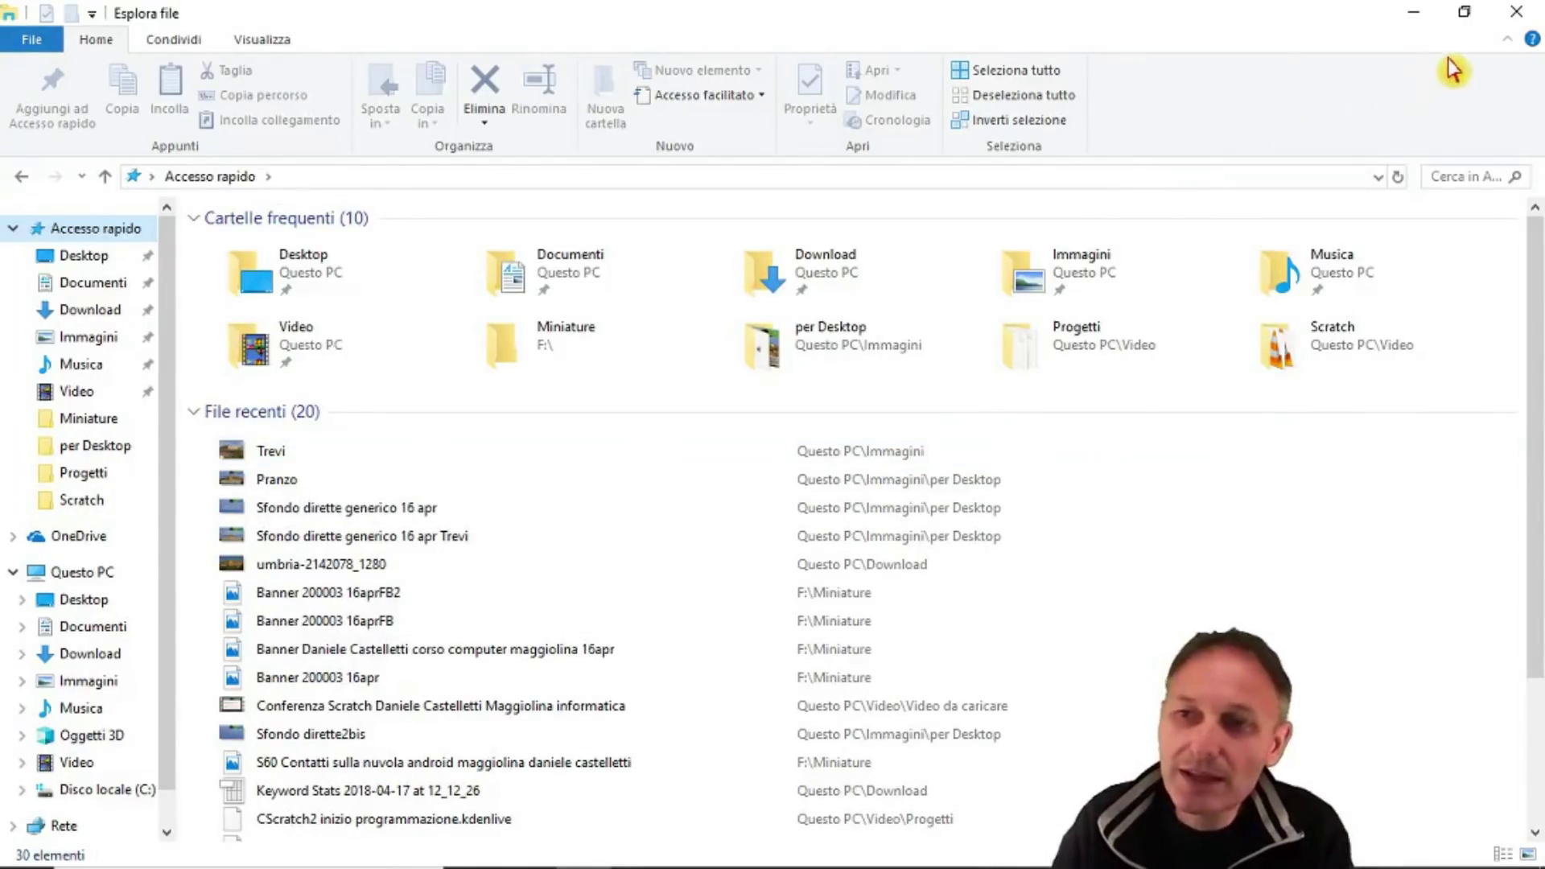
{"action": "left_click", "coordinate": [1511, 22]}
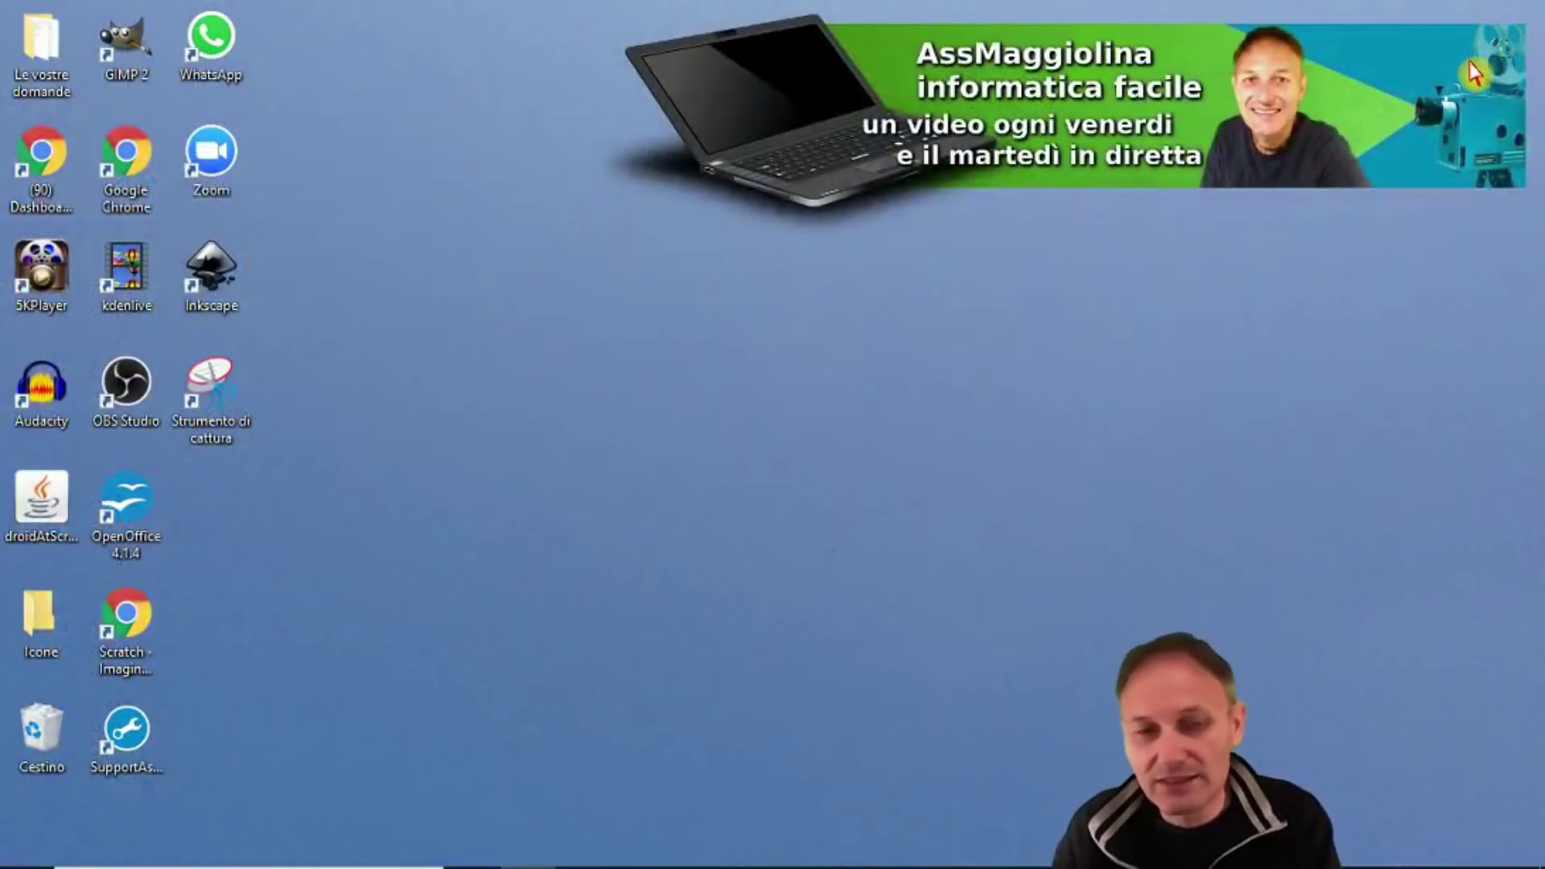
- In OpenOffice, create a new text document and write "Un GRANDE BENVENUTO a" followed by the person's first name
{"action": "left_click", "coordinate": [148, 519]}
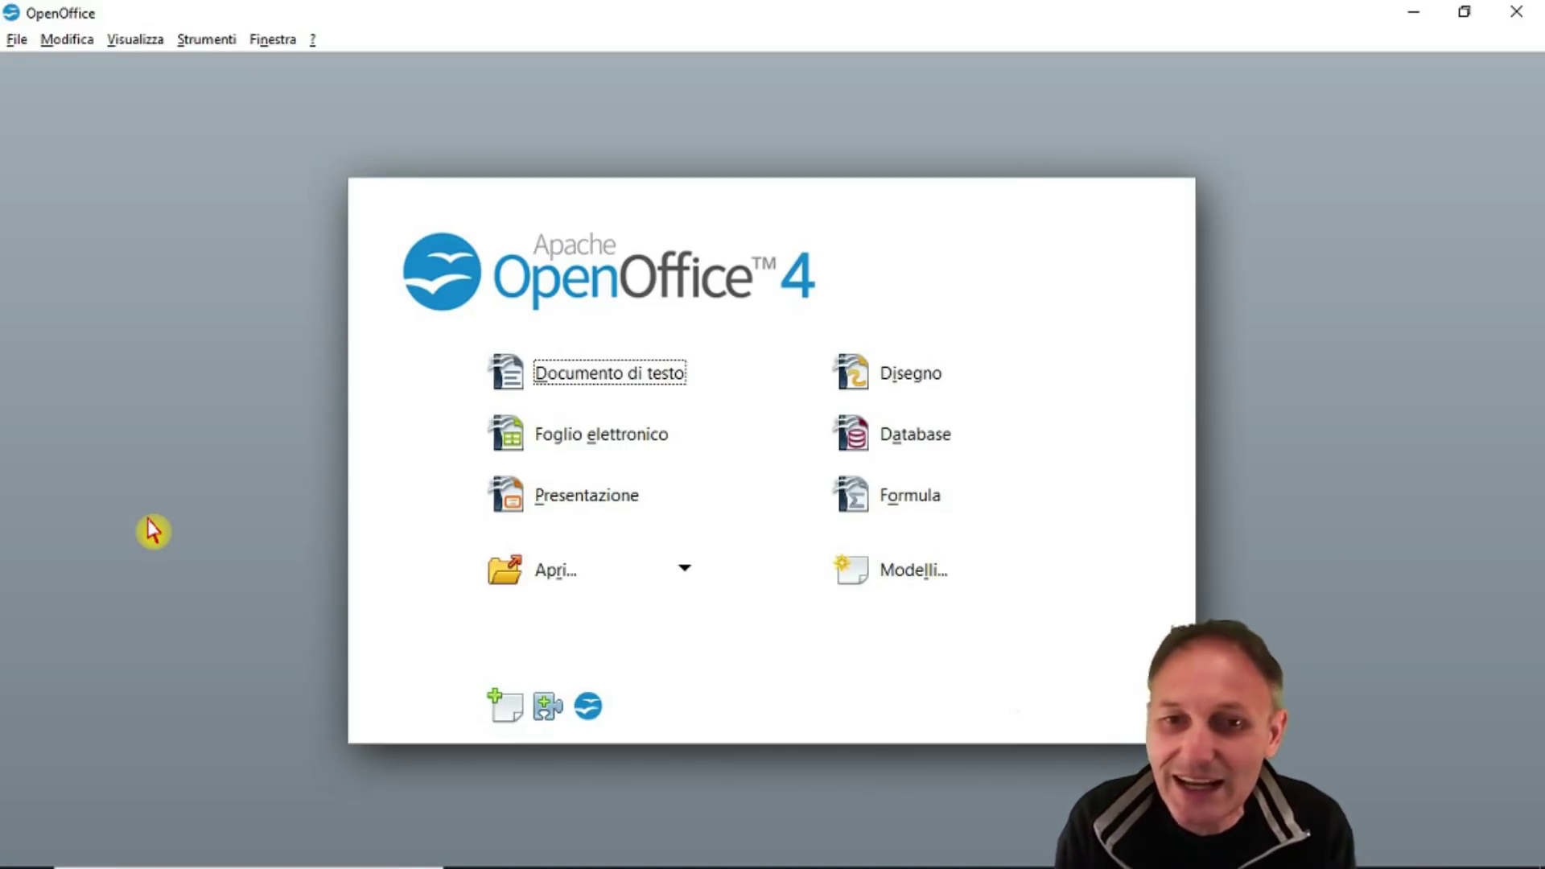
{"action": "left_click", "coordinate": [599, 392]}
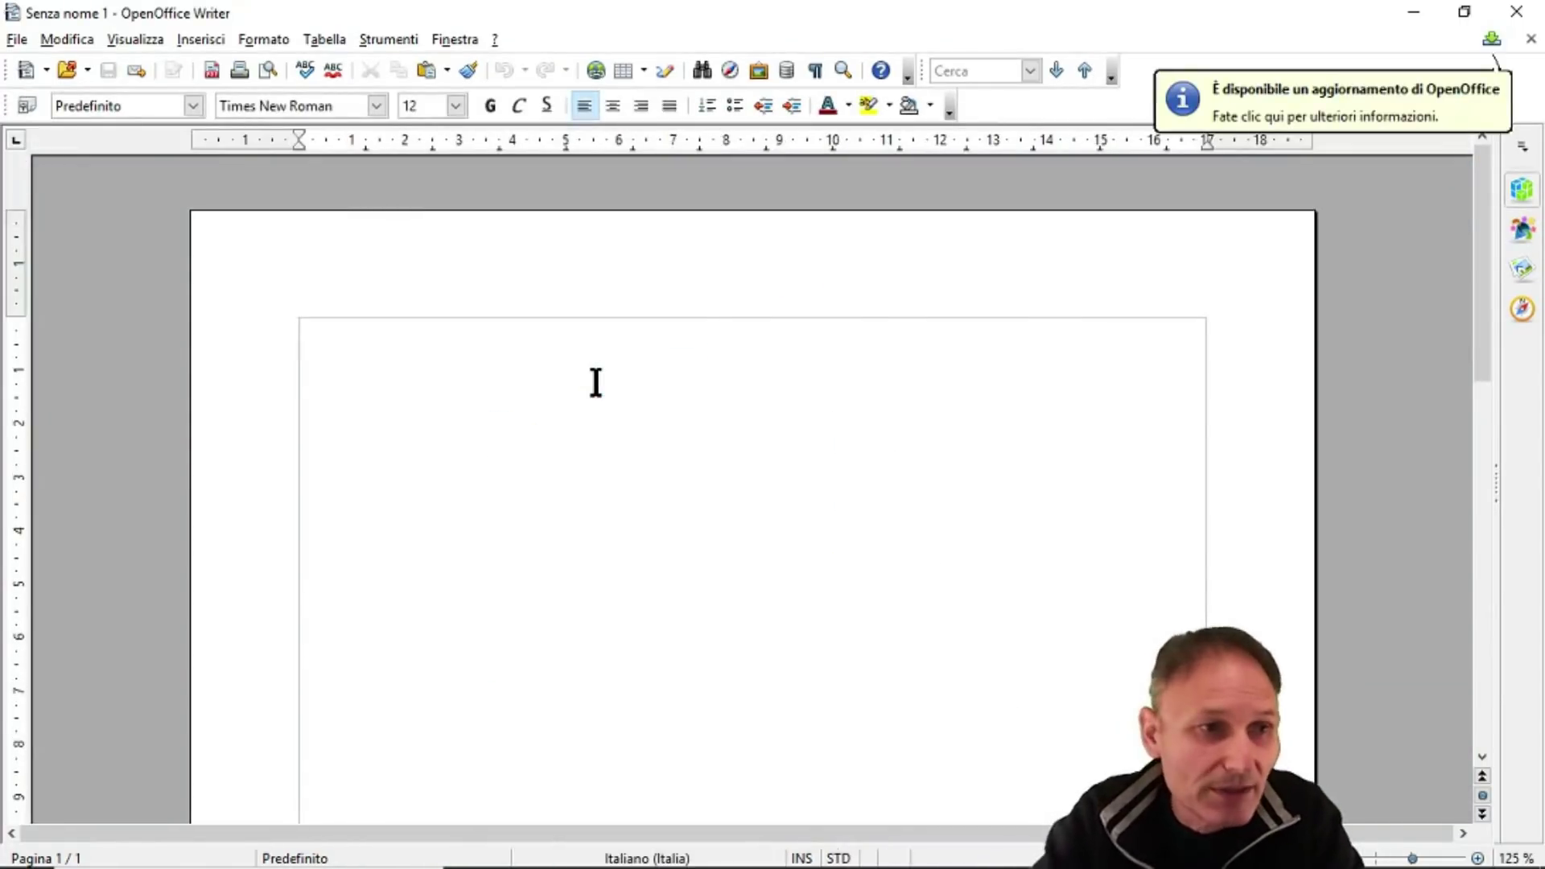
{"action": "type", "text": "G"}
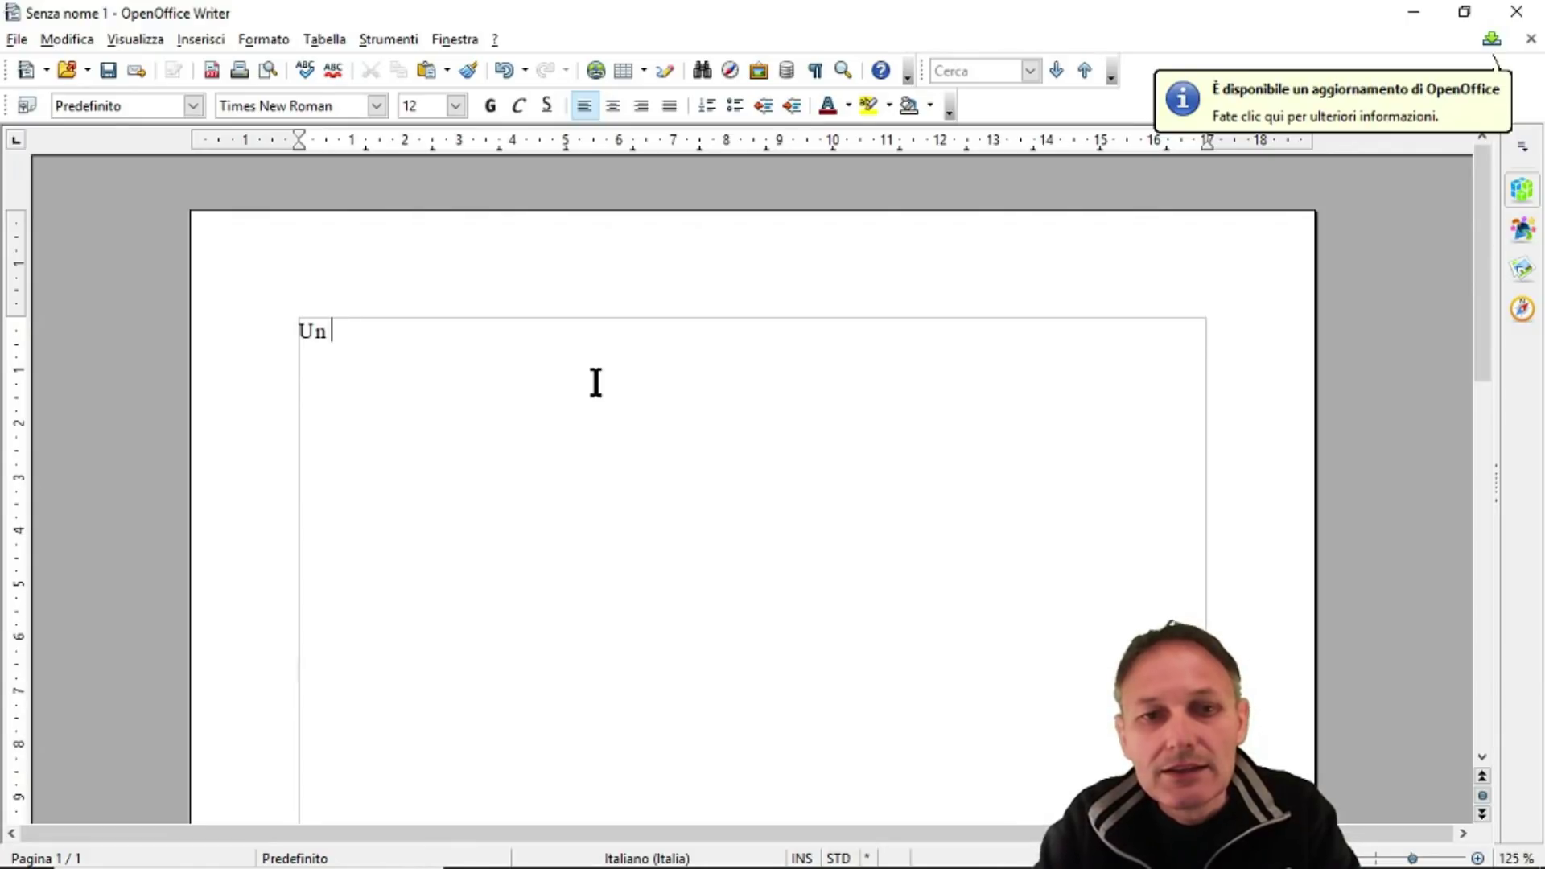
{"action": "type", "text": "RANDE BENVENUTO "}
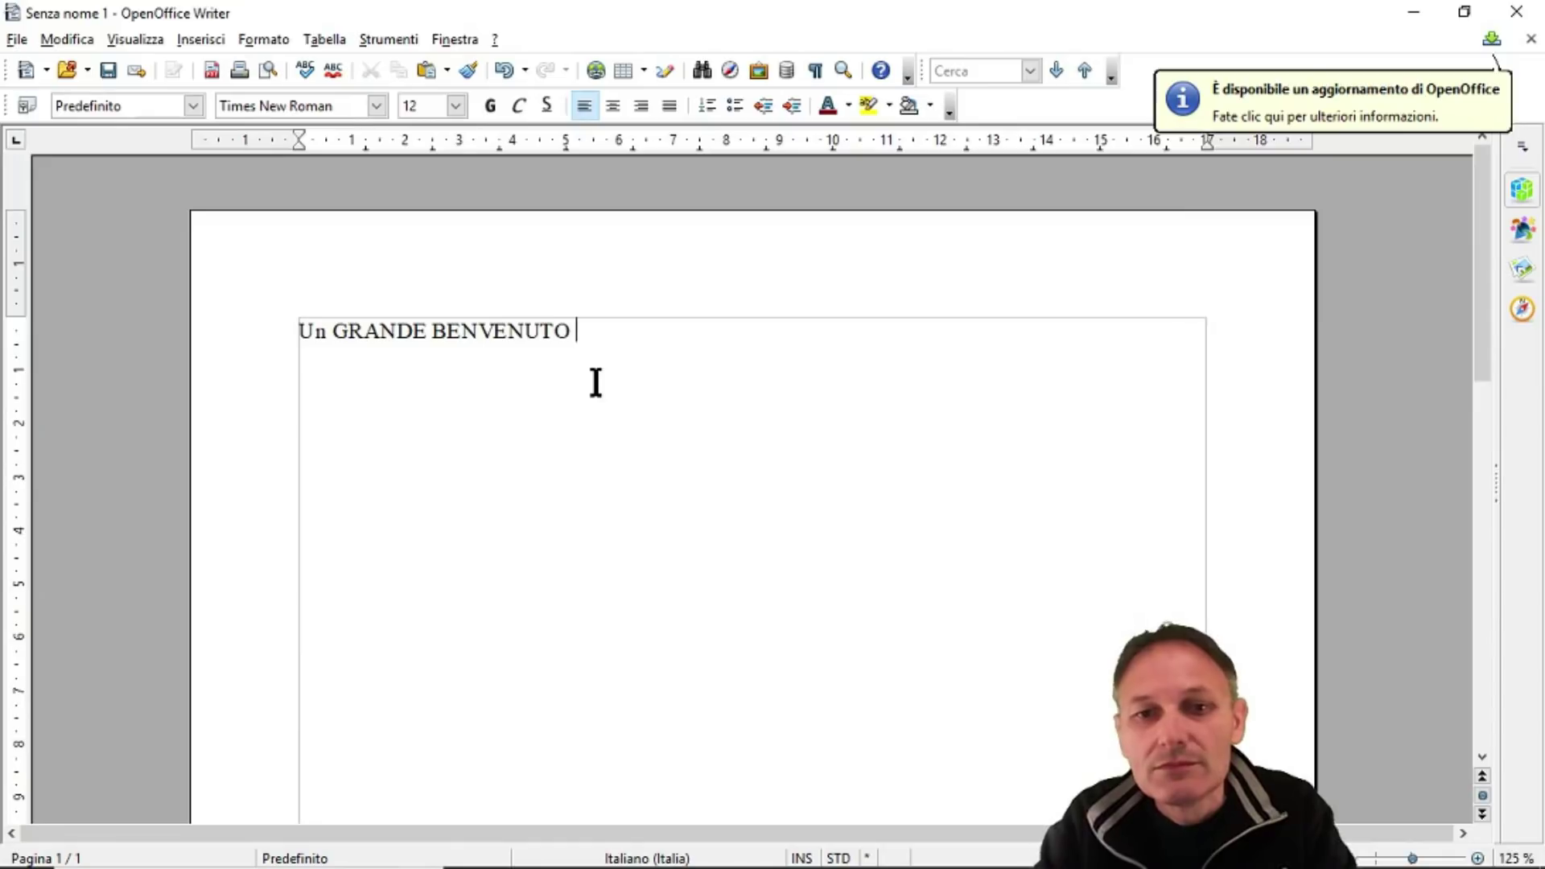
{"action": "type", "text": "a Carlo"}
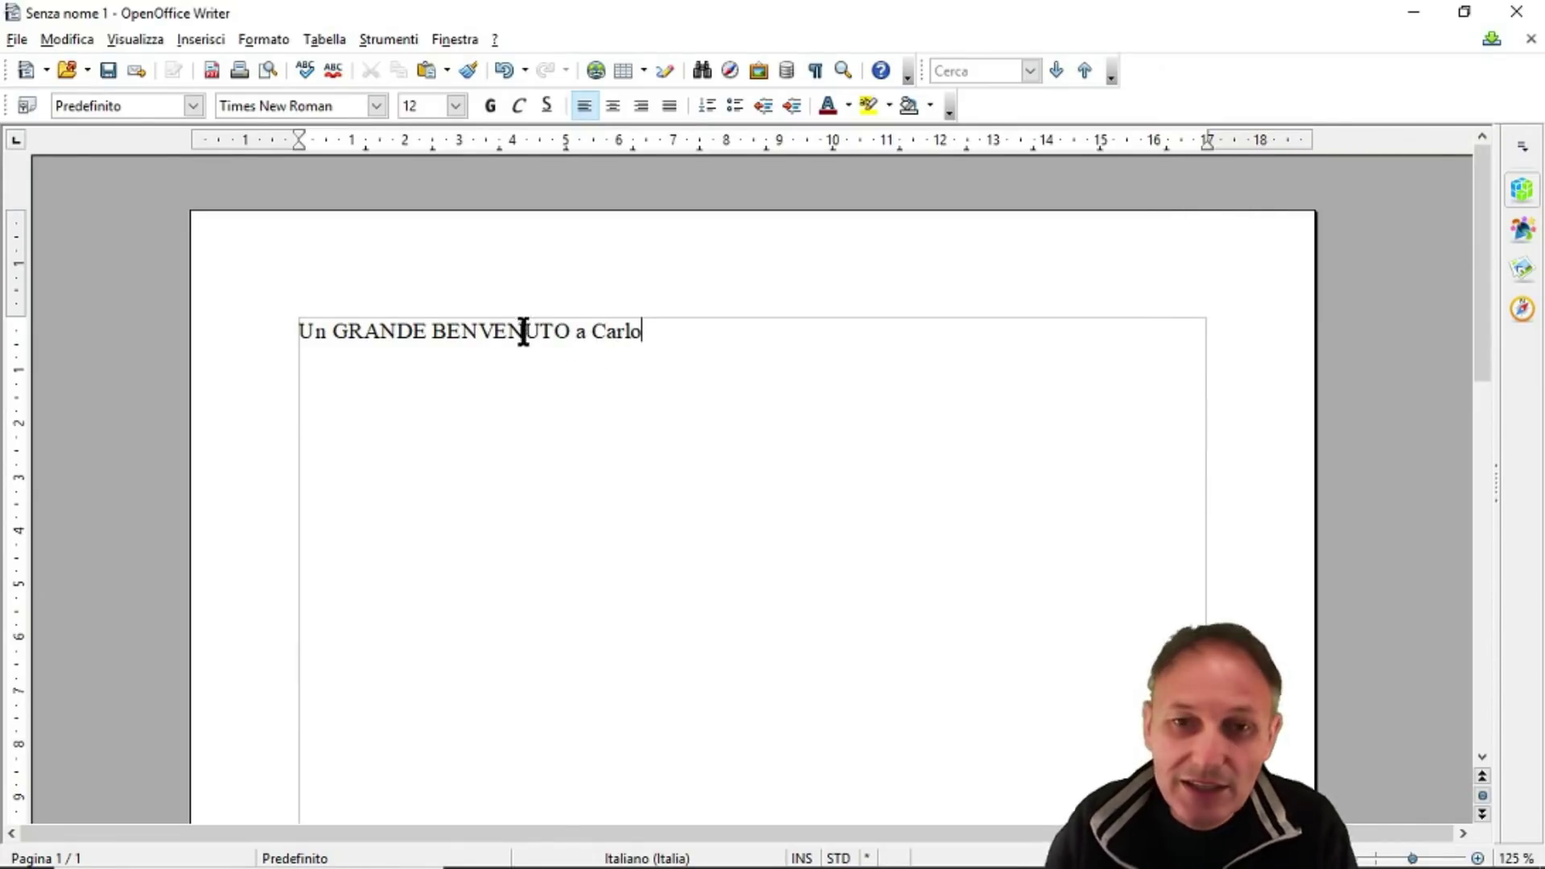
- Set the font size of the whole welcome line to 48
{"action": "left_click_drag", "start_coordinate": [642, 332], "coordinate": [188, 289]}
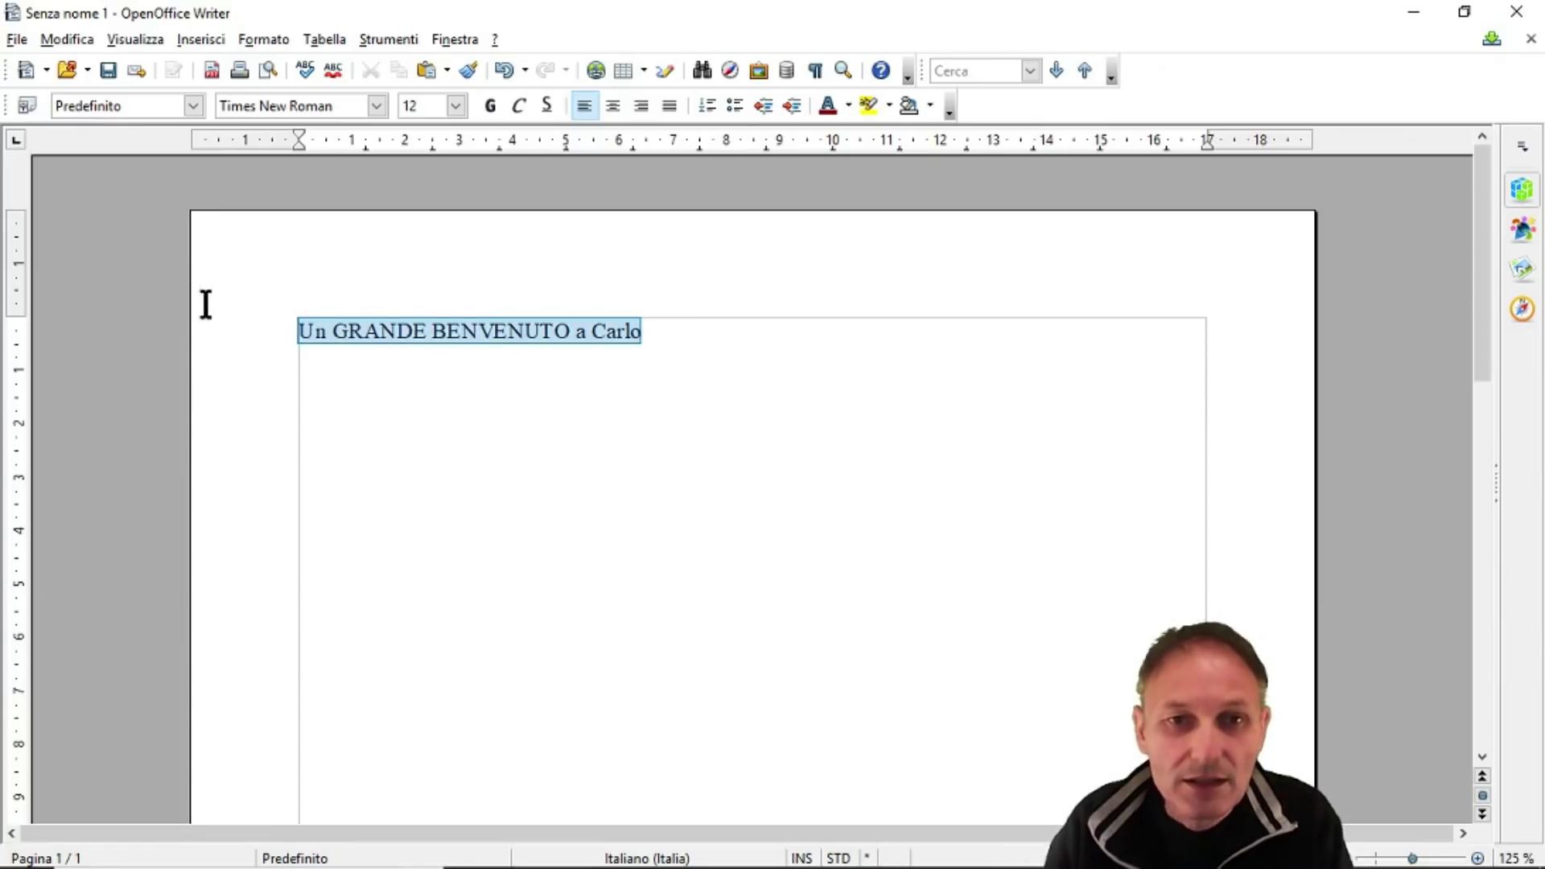
{"action": "left_click", "coordinate": [458, 107]}
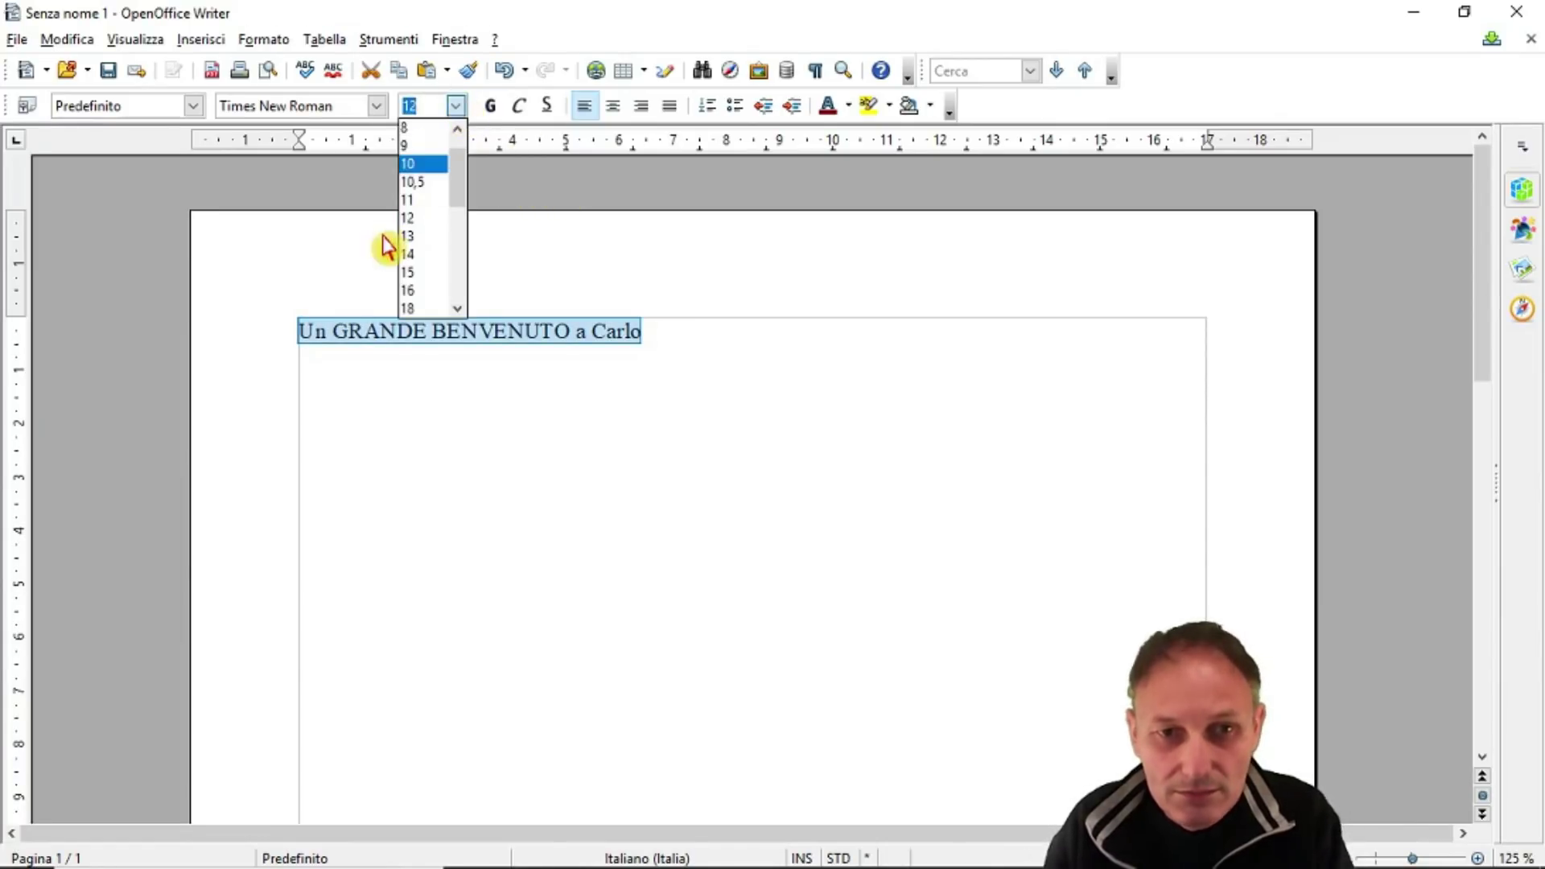
{"action": "scroll", "coordinate": [411, 277], "scroll_direction": "down", "scroll_amount": 4}
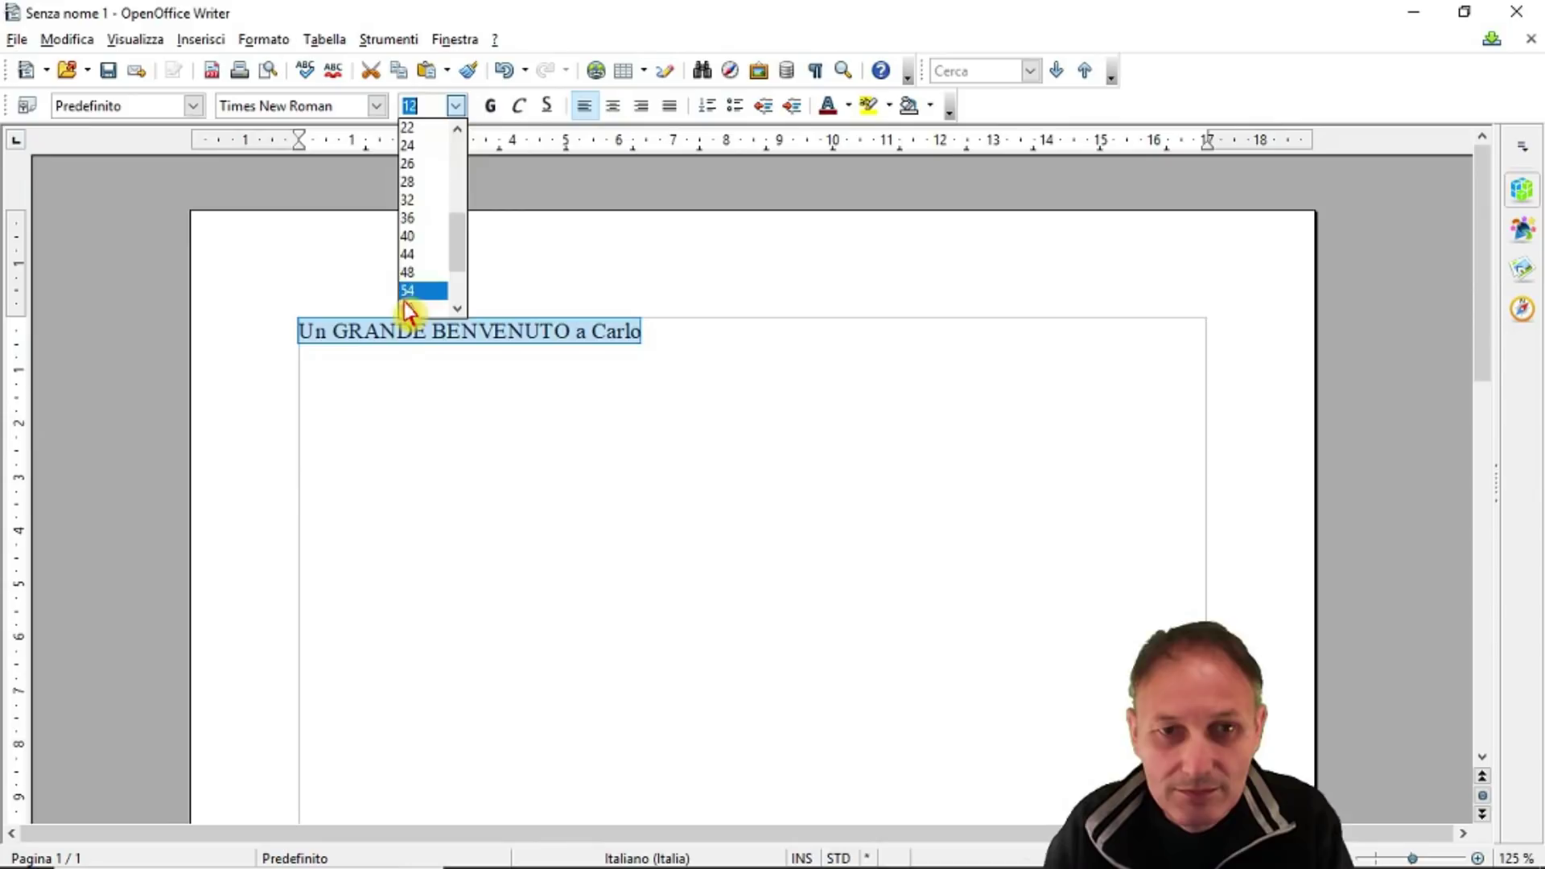
{"action": "left_click", "coordinate": [408, 273]}
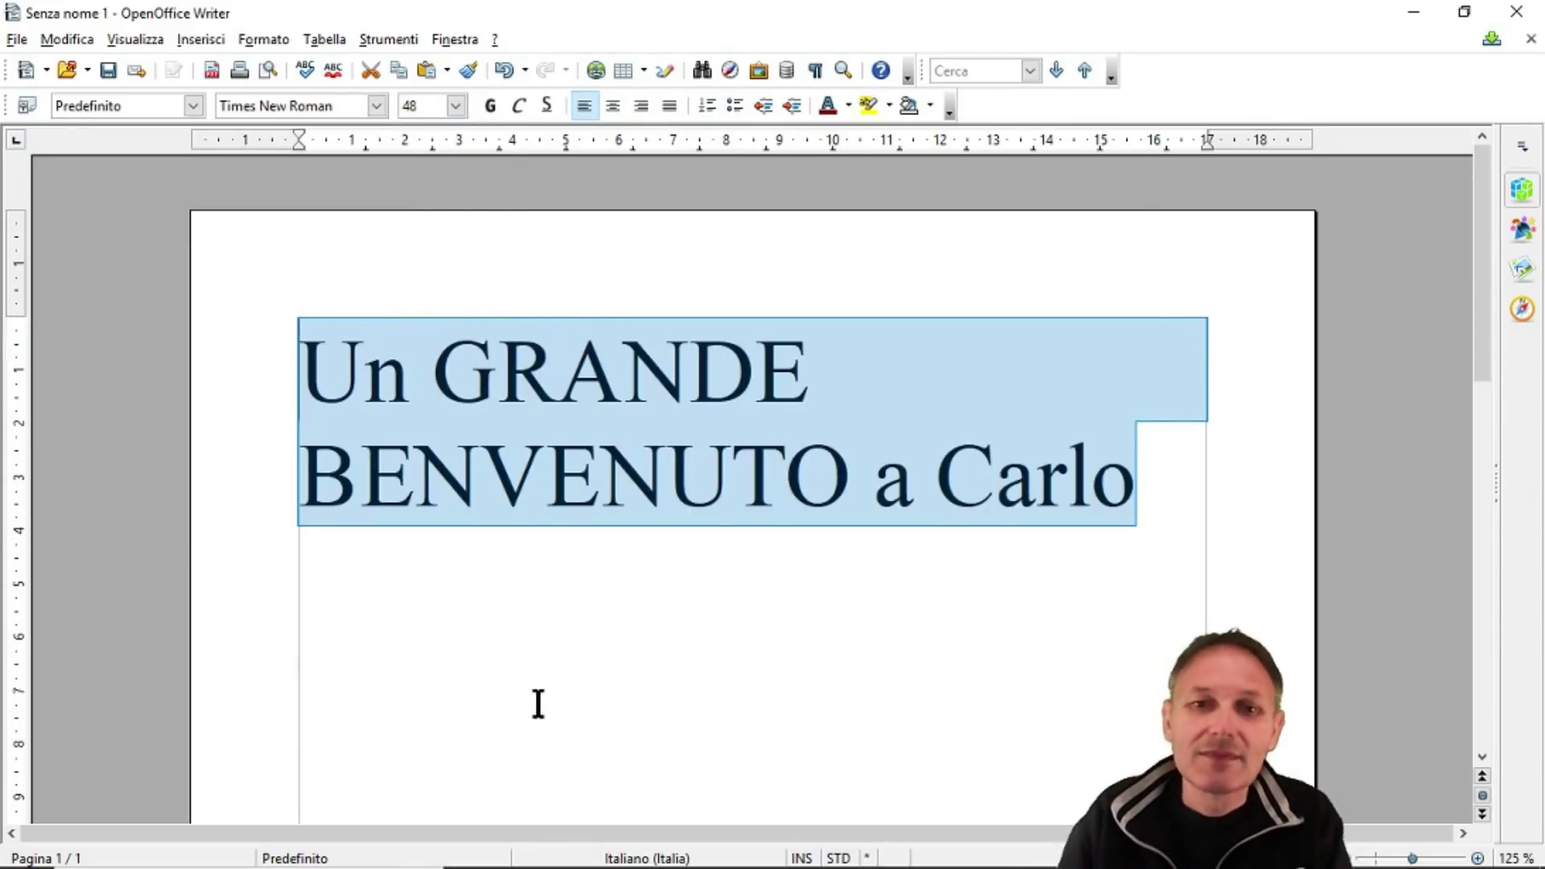
{"action": "left_click", "coordinate": [536, 701]}
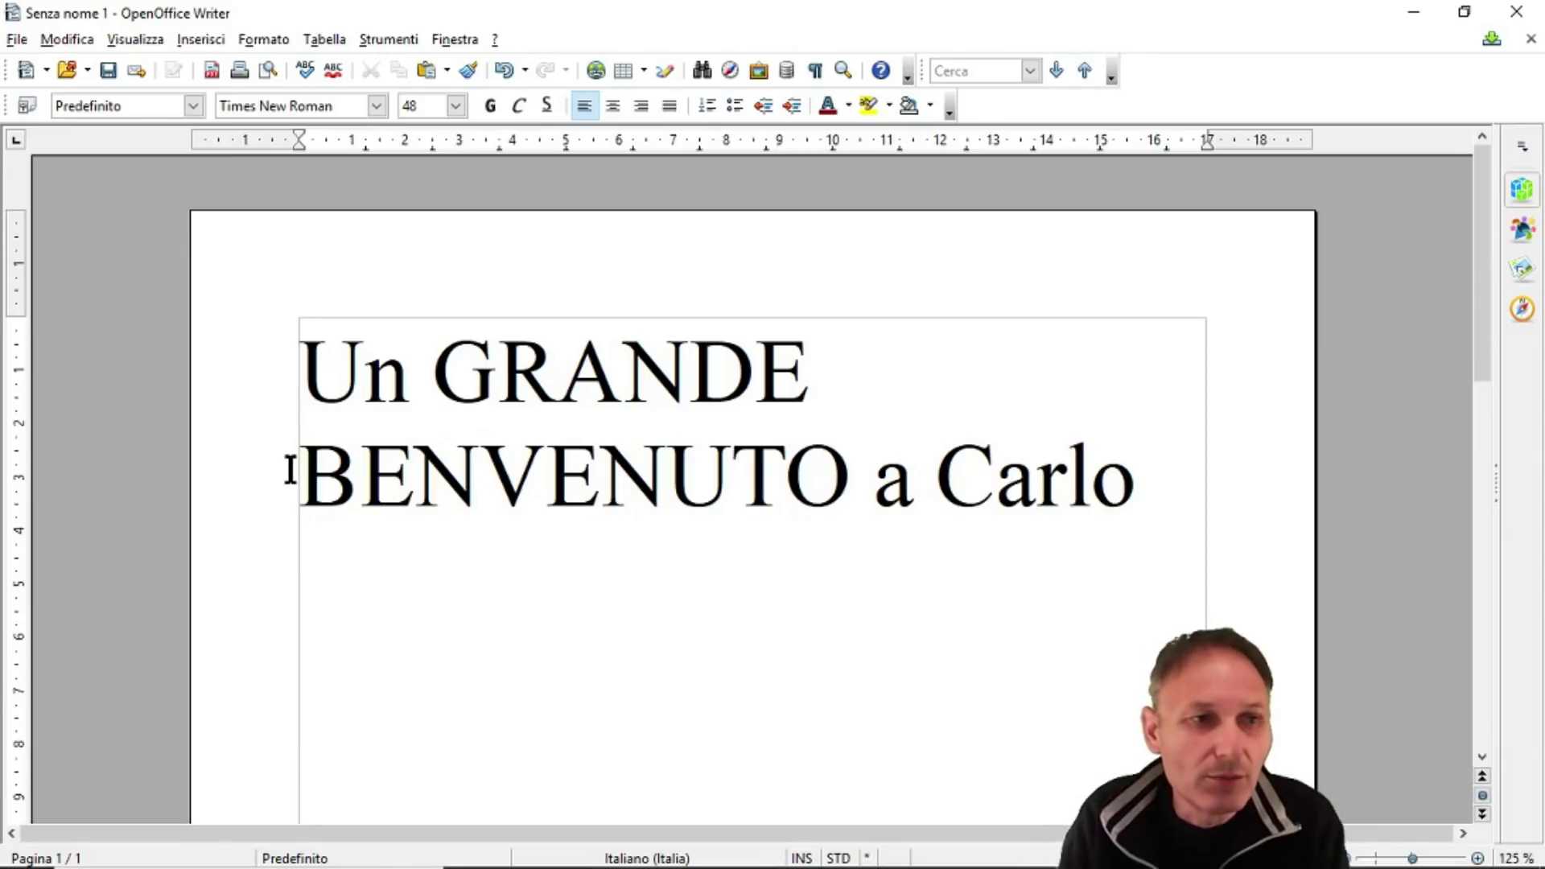
- Save the document as Benvenuto in the Da cancellare folder inside Documenti, and close the OpenOffice window
{"action": "left_click", "coordinate": [109, 71]}
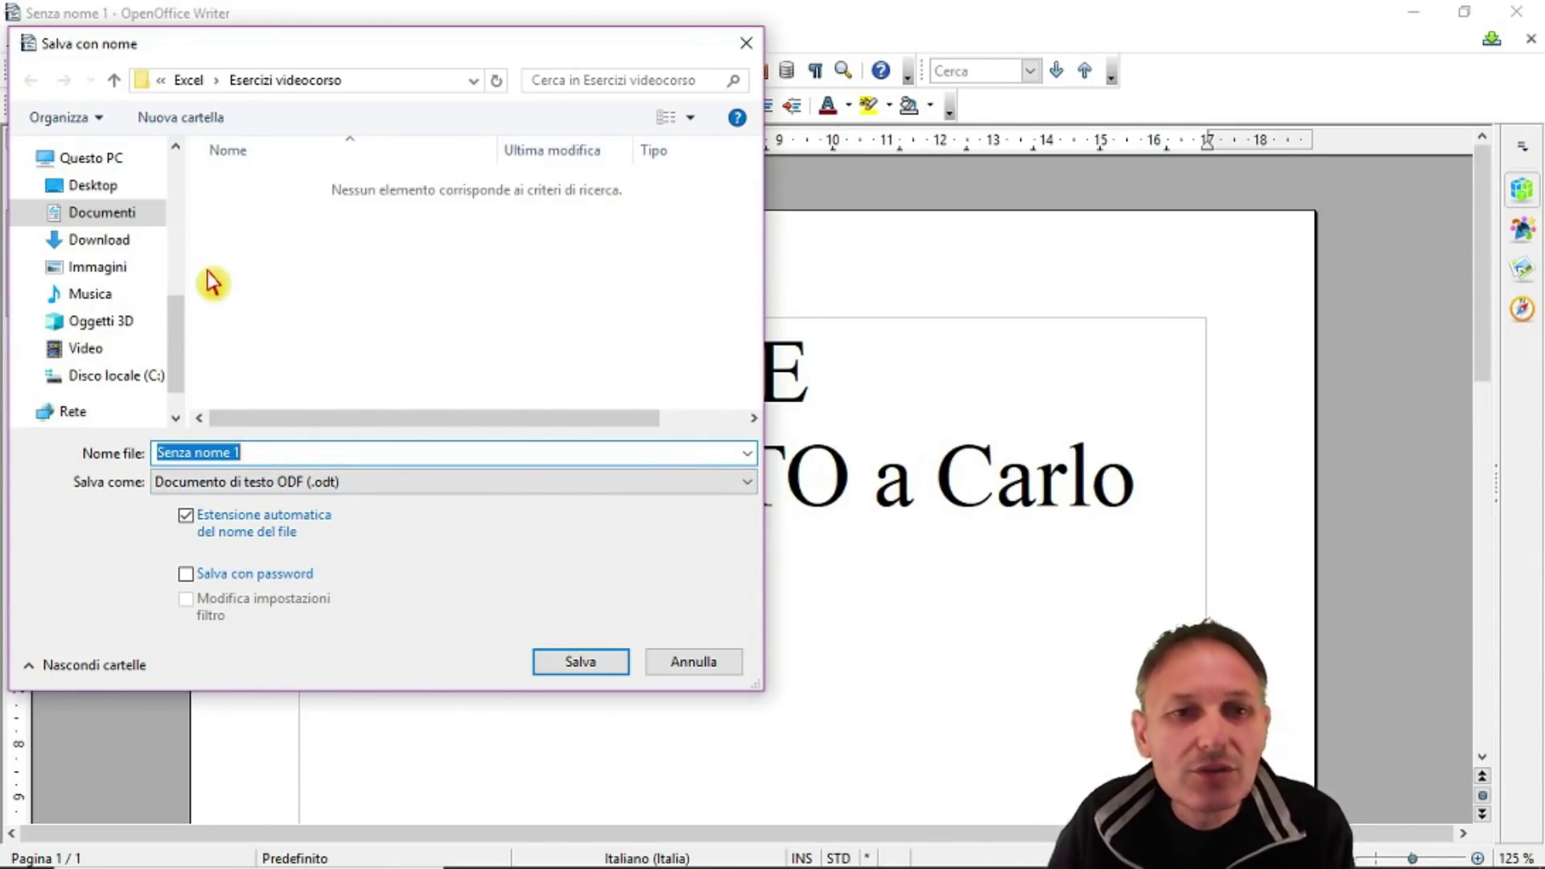
{"action": "left_click", "coordinate": [100, 215]}
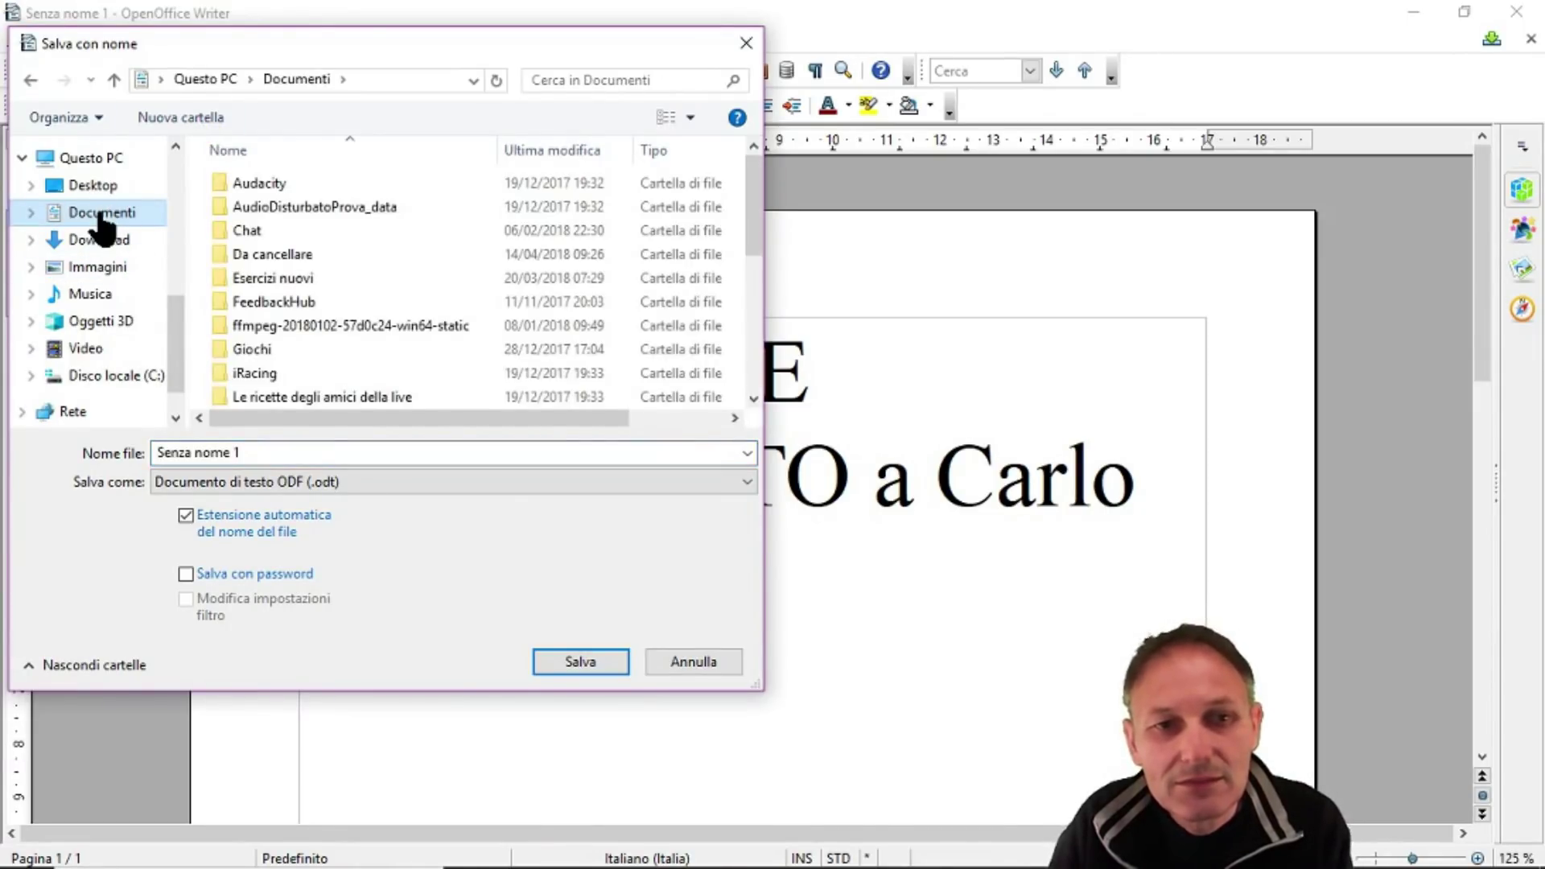
{"action": "double_click", "coordinate": [272, 256]}
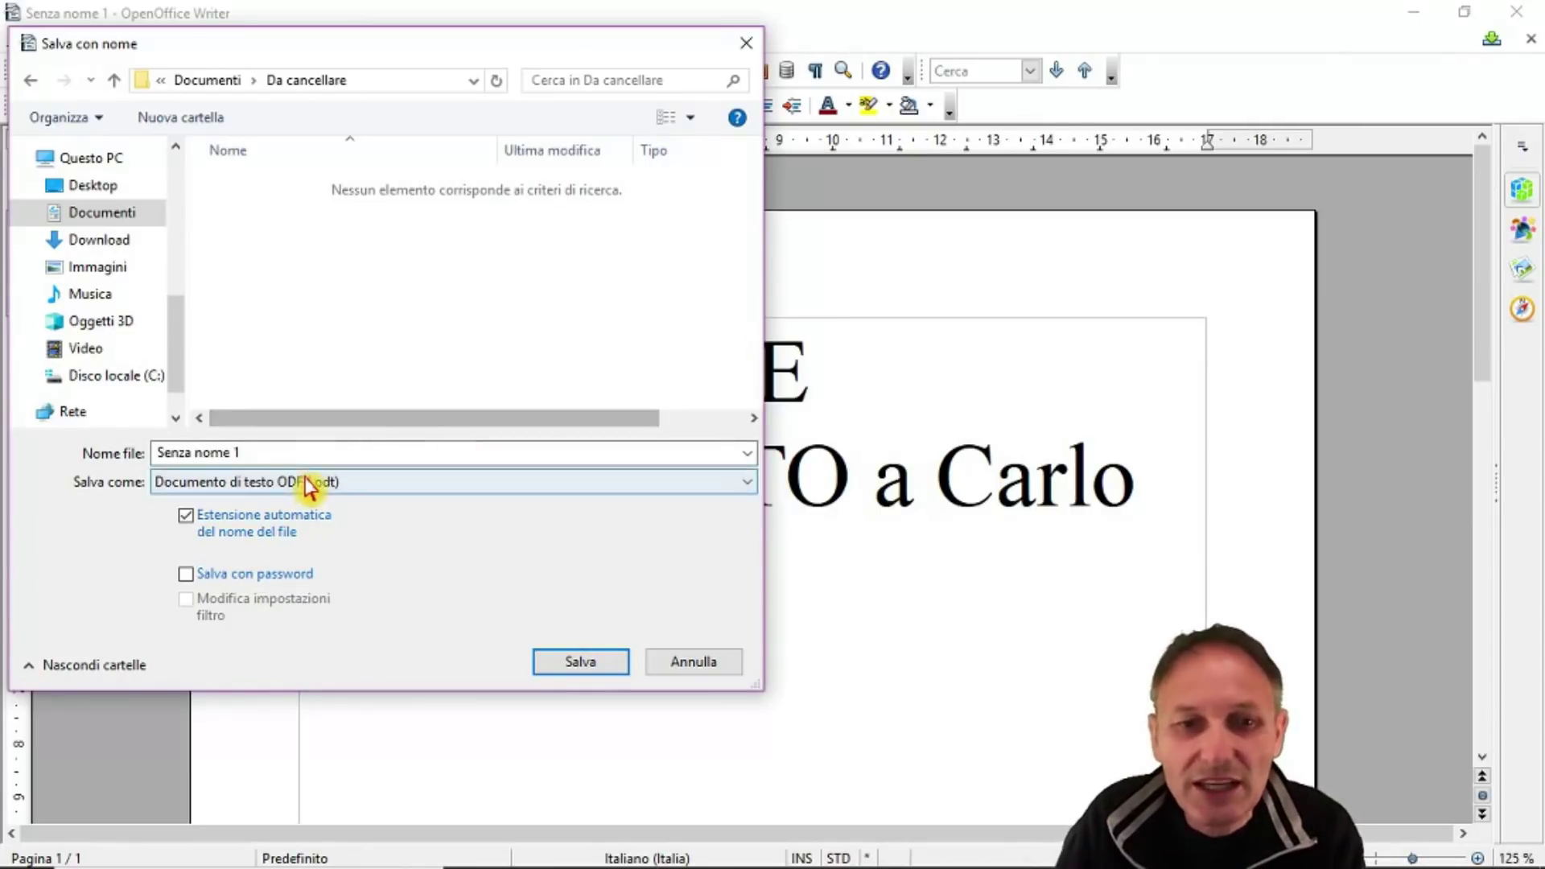
{"action": "left_click_drag", "start_coordinate": [312, 453], "coordinate": [42, 429]}
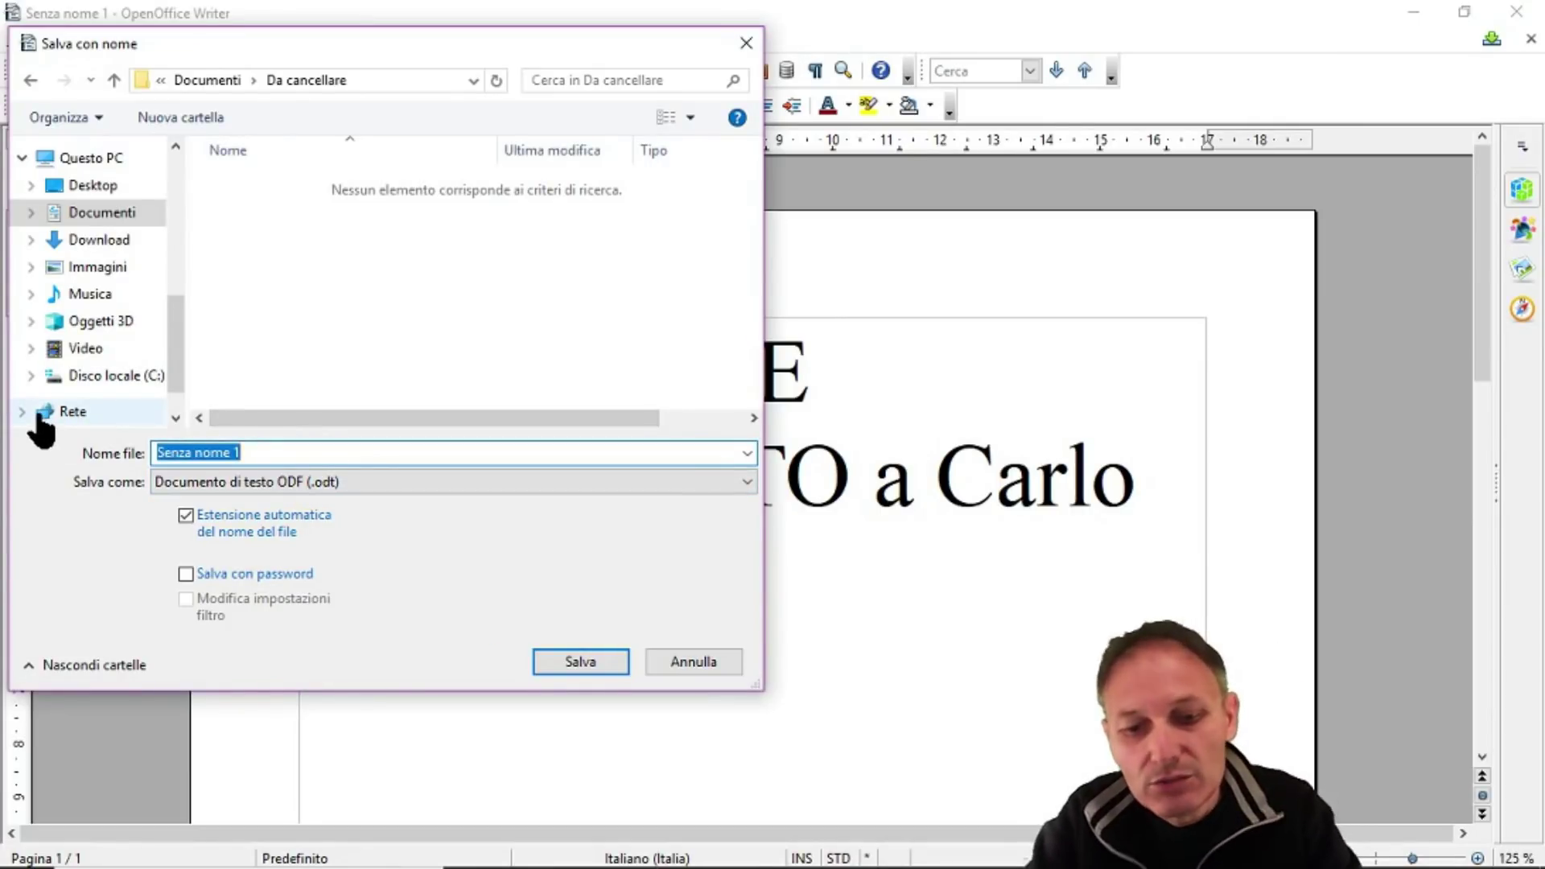
{"action": "type", "text": "Benvenuto"}
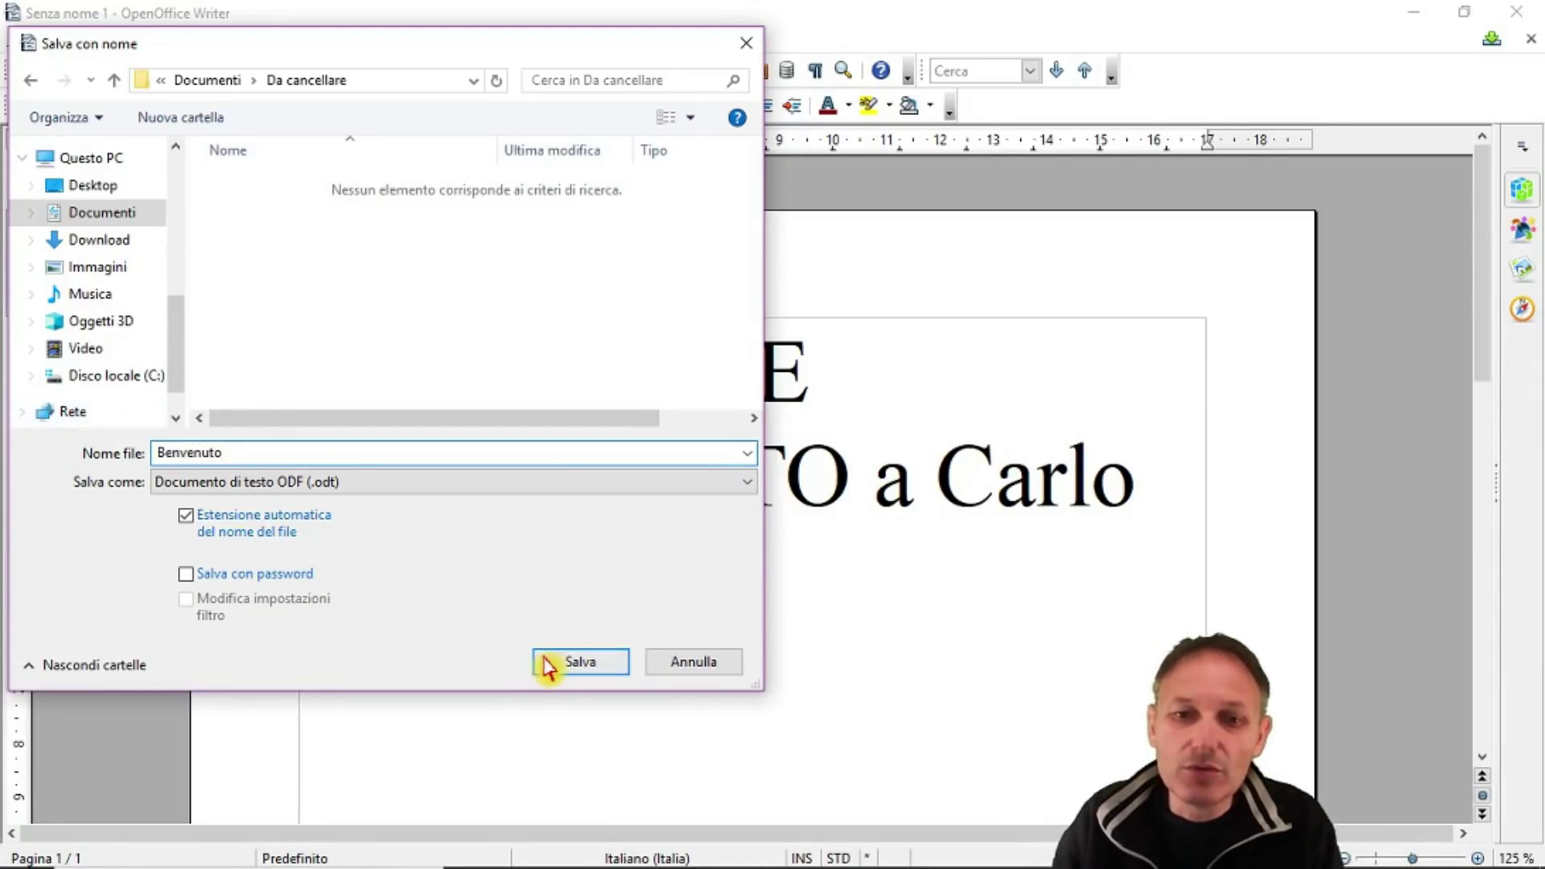
{"action": "left_click", "coordinate": [545, 664]}
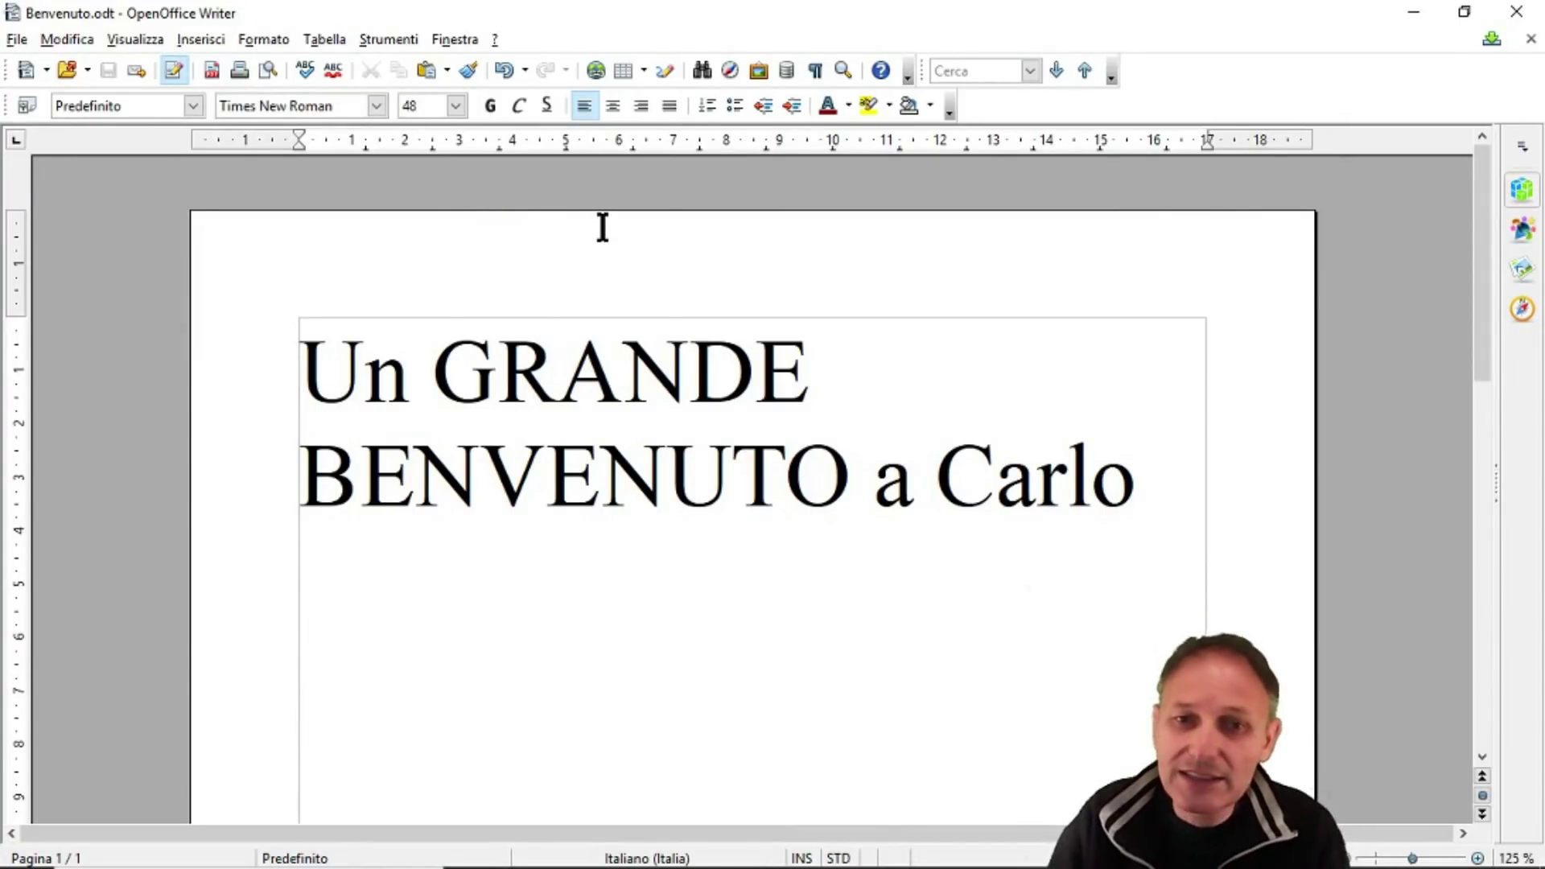
{"action": "left_click", "coordinate": [1517, 14]}
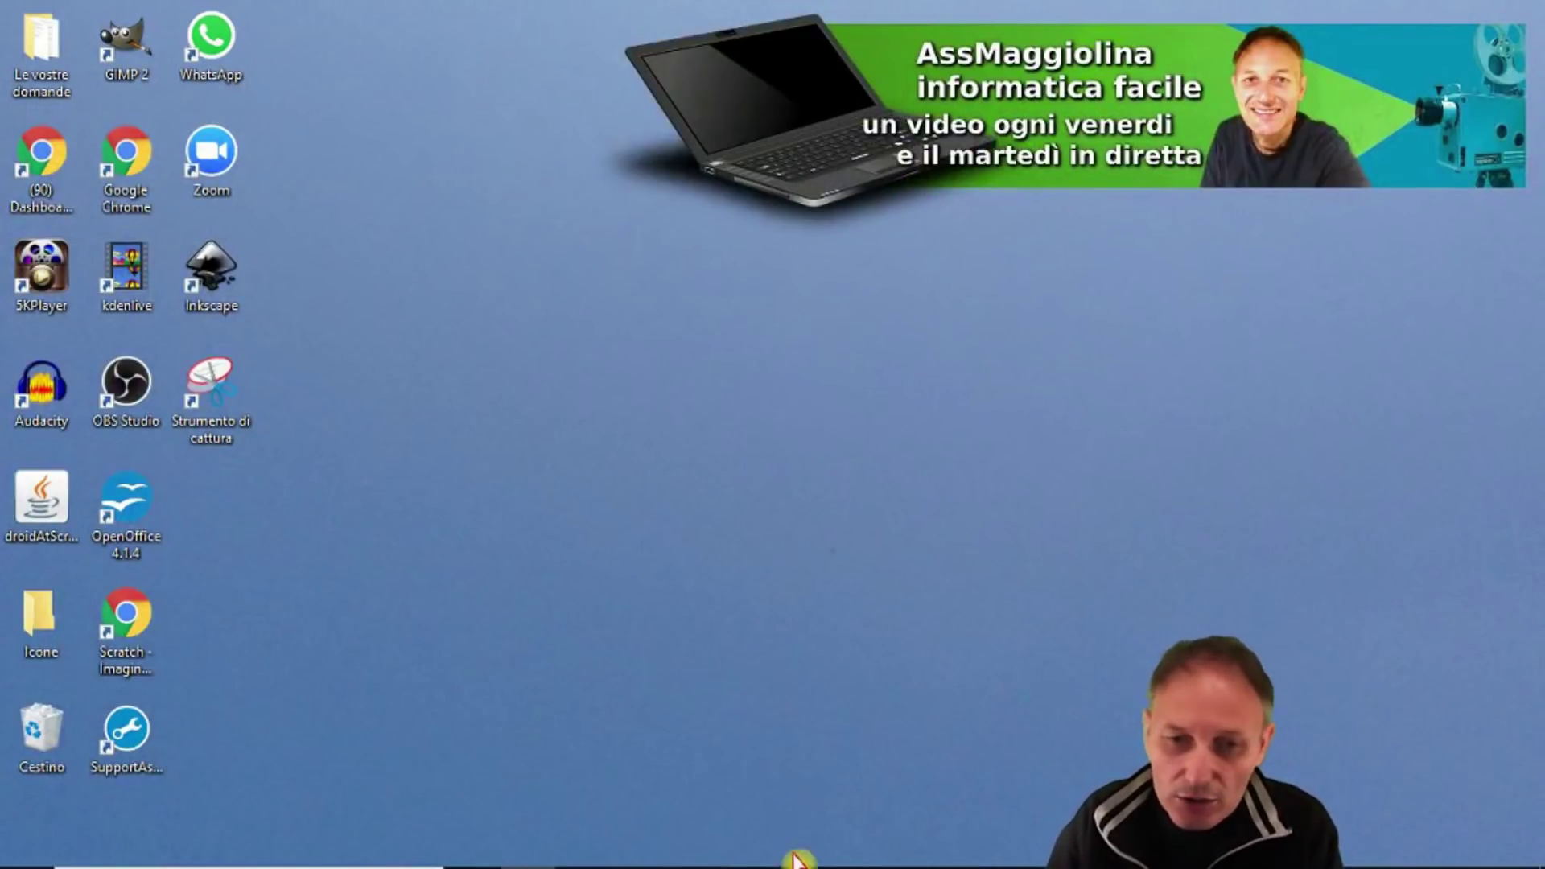
- Open File Explorer, look through the recent files under Accesso rapido, and close the window
{"action": "mouse_move", "coordinate": [643, 856]}
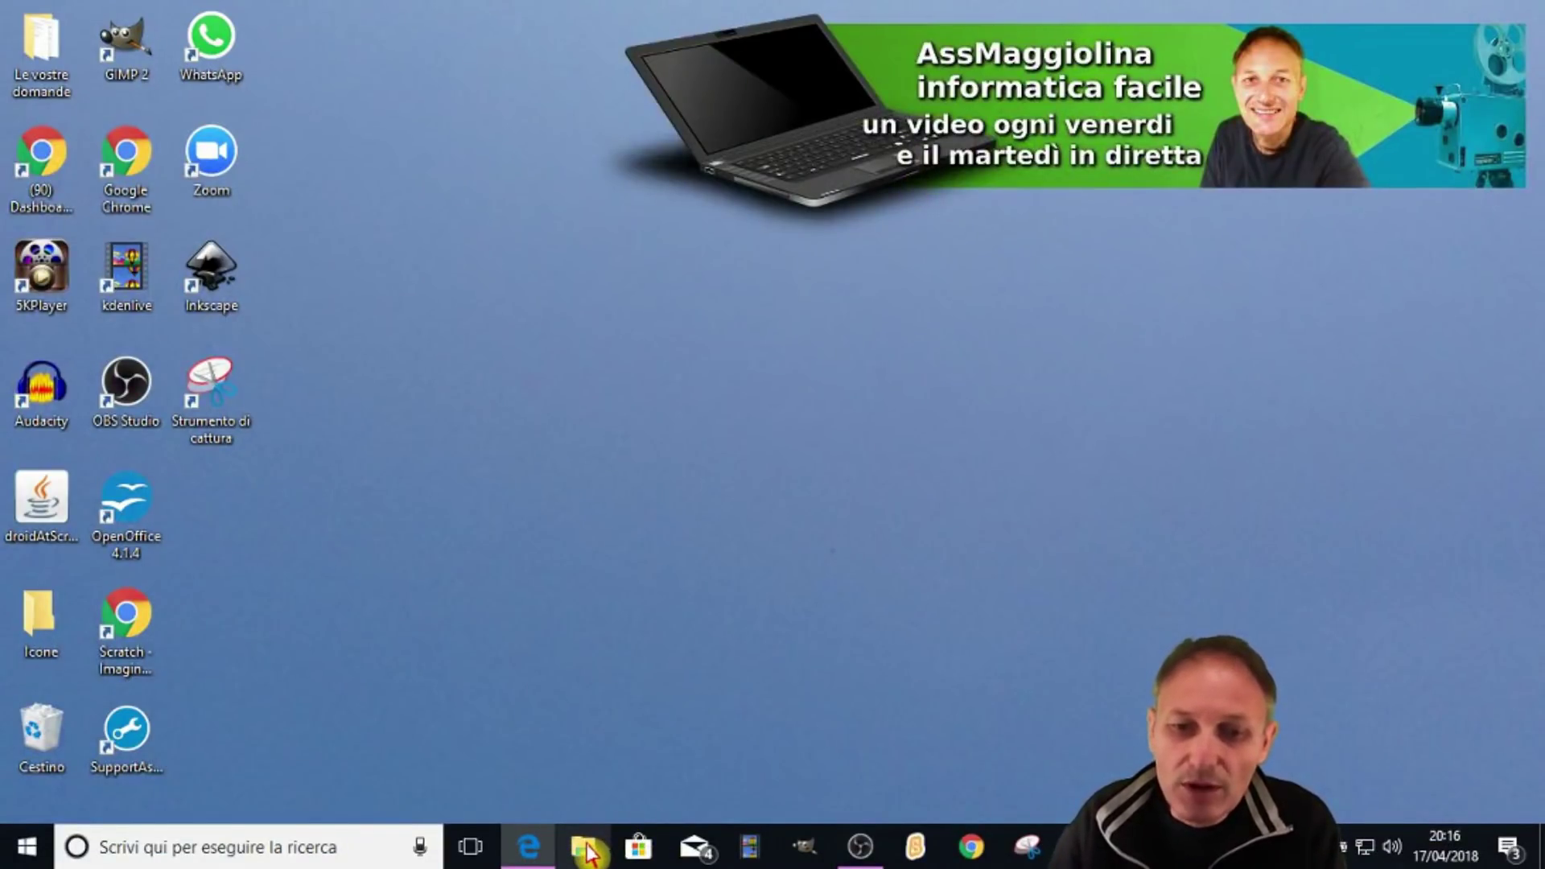
{"action": "left_click", "coordinate": [585, 849]}
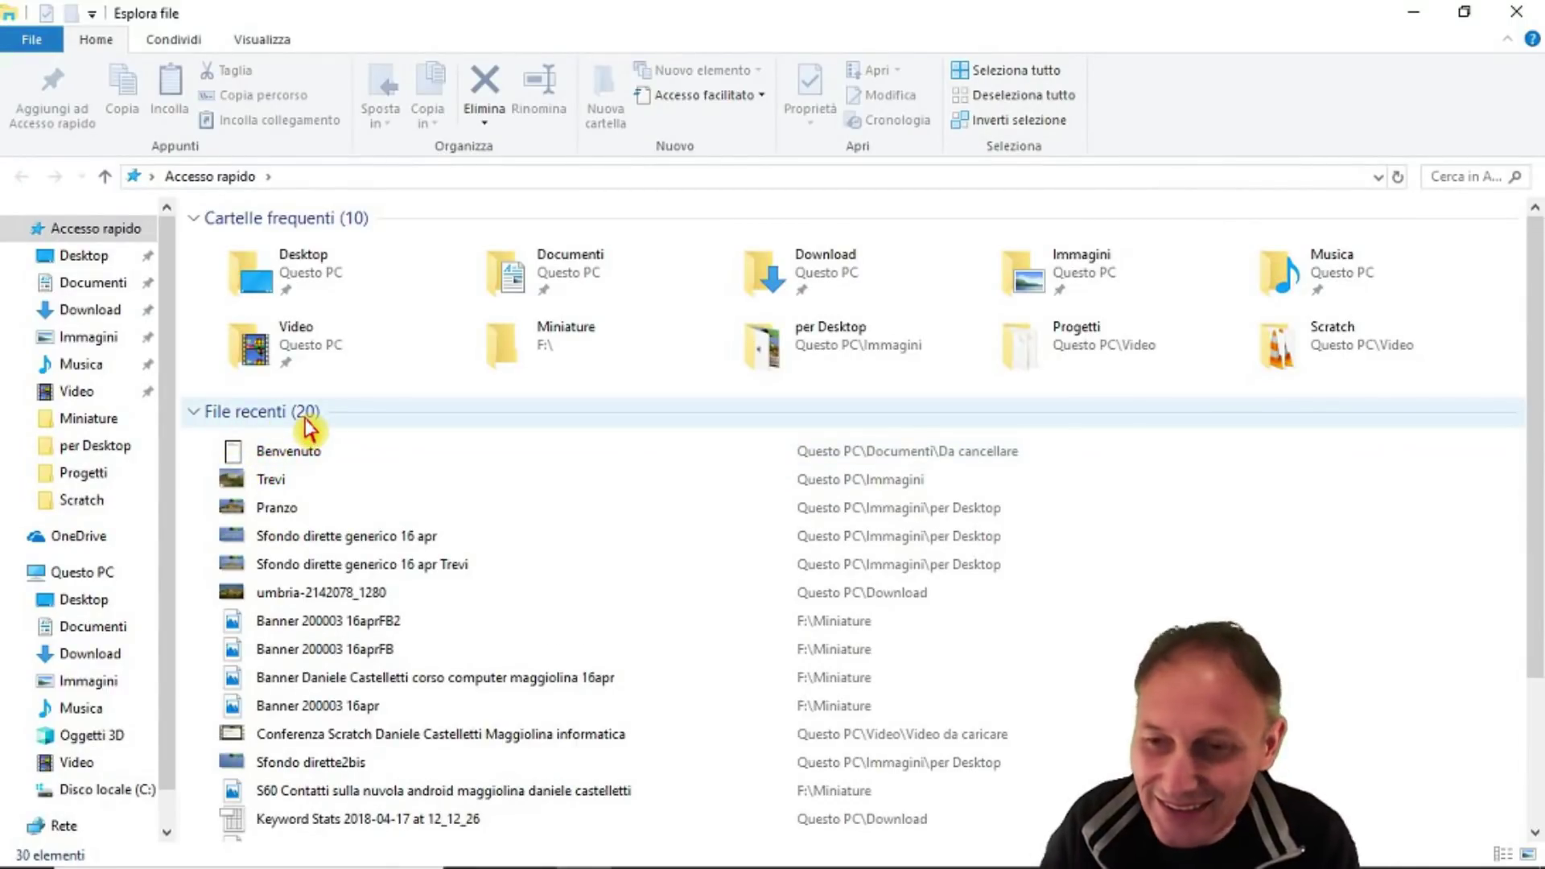
{"action": "scroll", "coordinate": [599, 700], "scroll_direction": "down", "scroll_amount": 2}
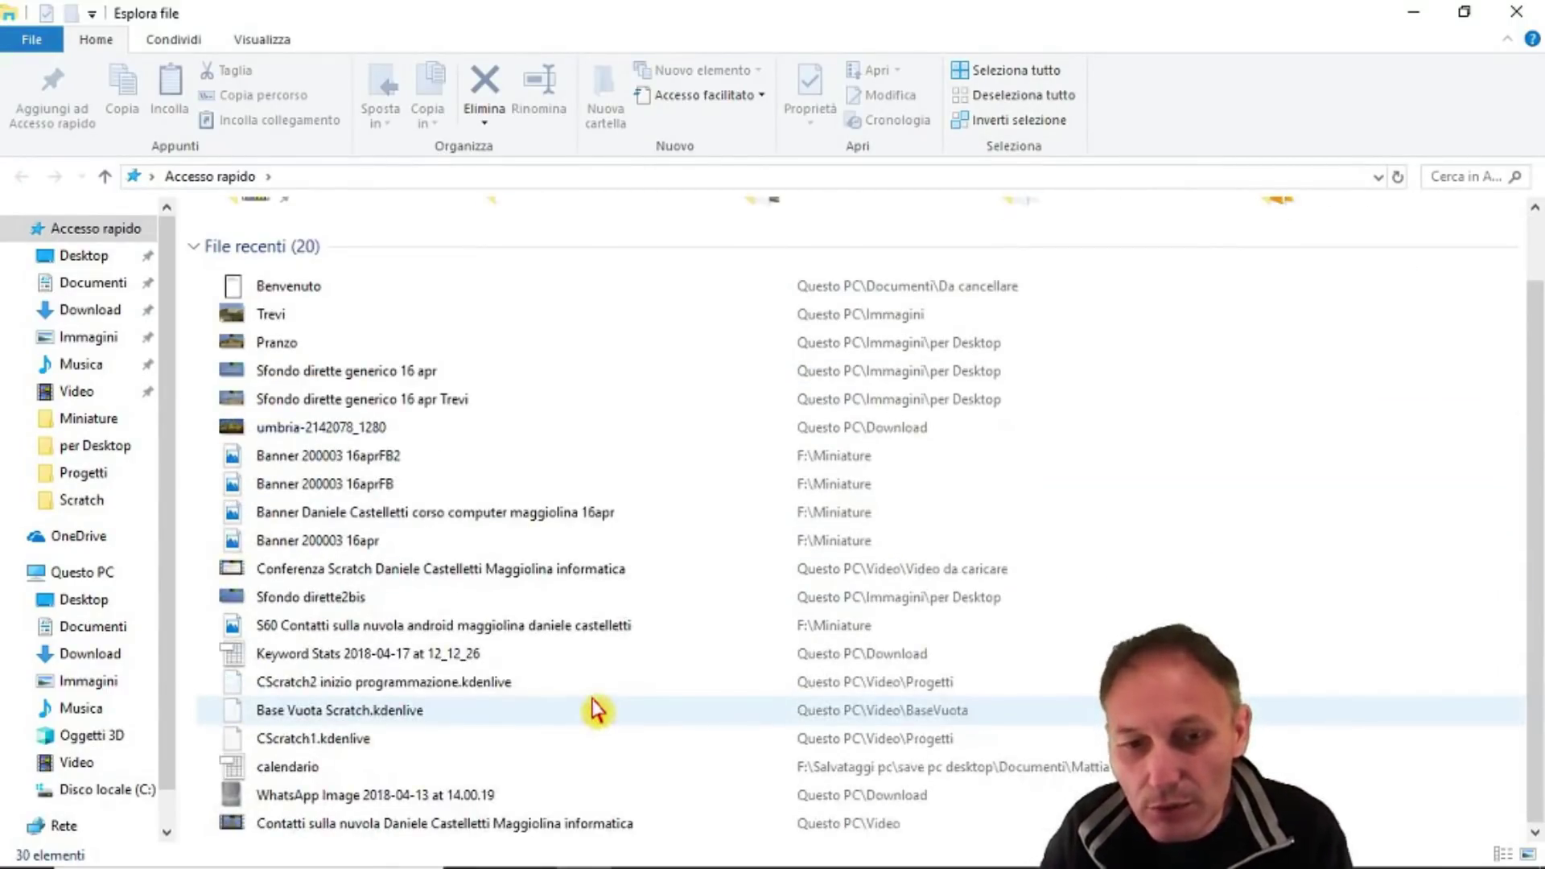
{"action": "scroll", "coordinate": [597, 710], "scroll_direction": "up", "scroll_amount": 2}
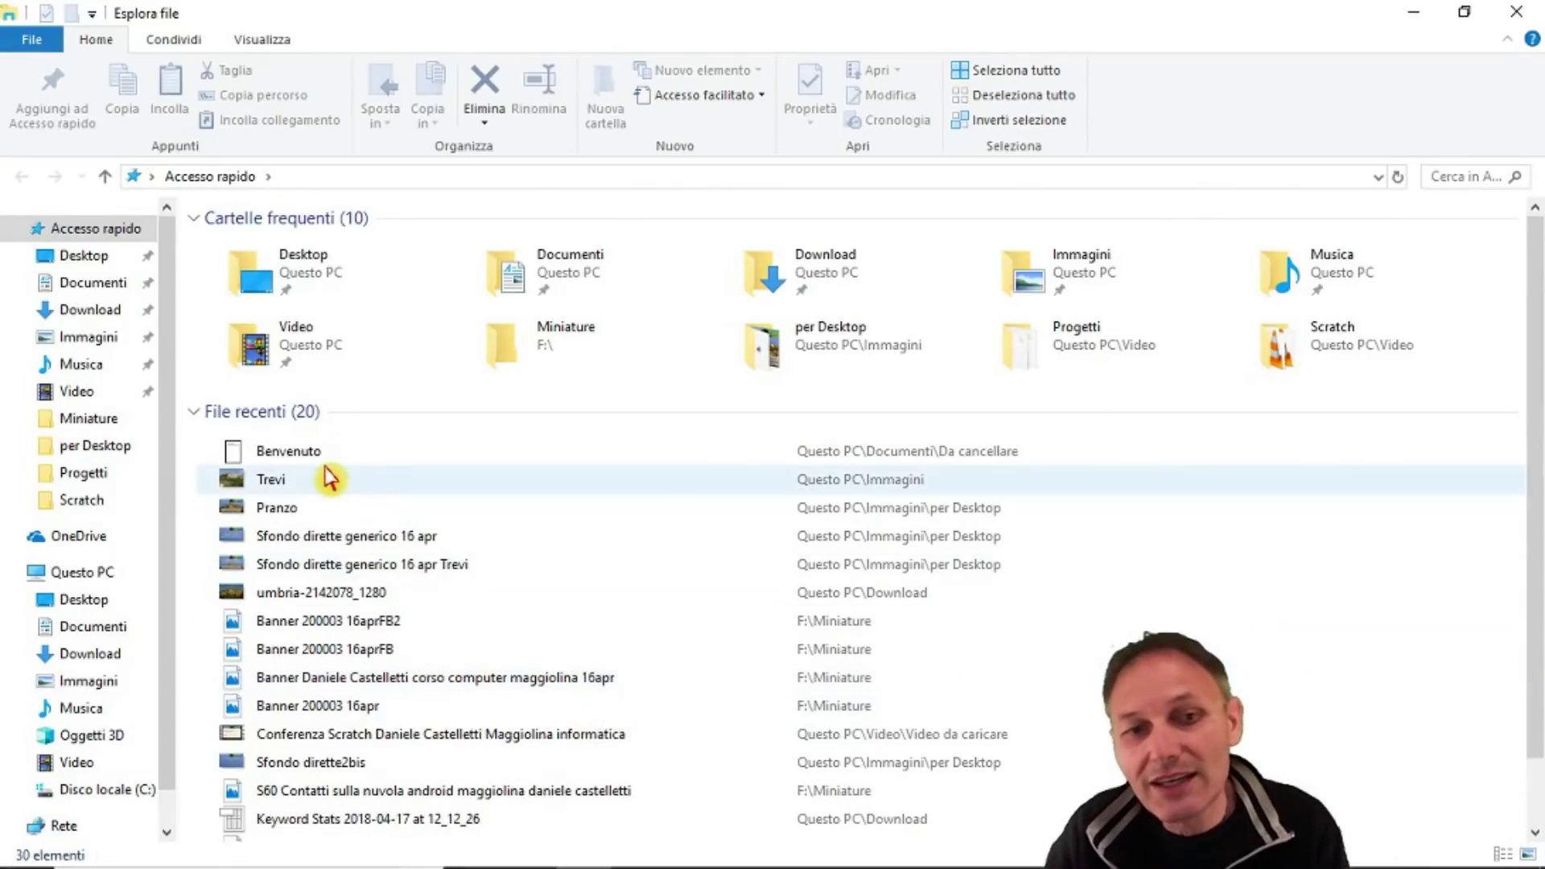
{"action": "scroll", "coordinate": [346, 483], "scroll_direction": "down", "scroll_amount": 2}
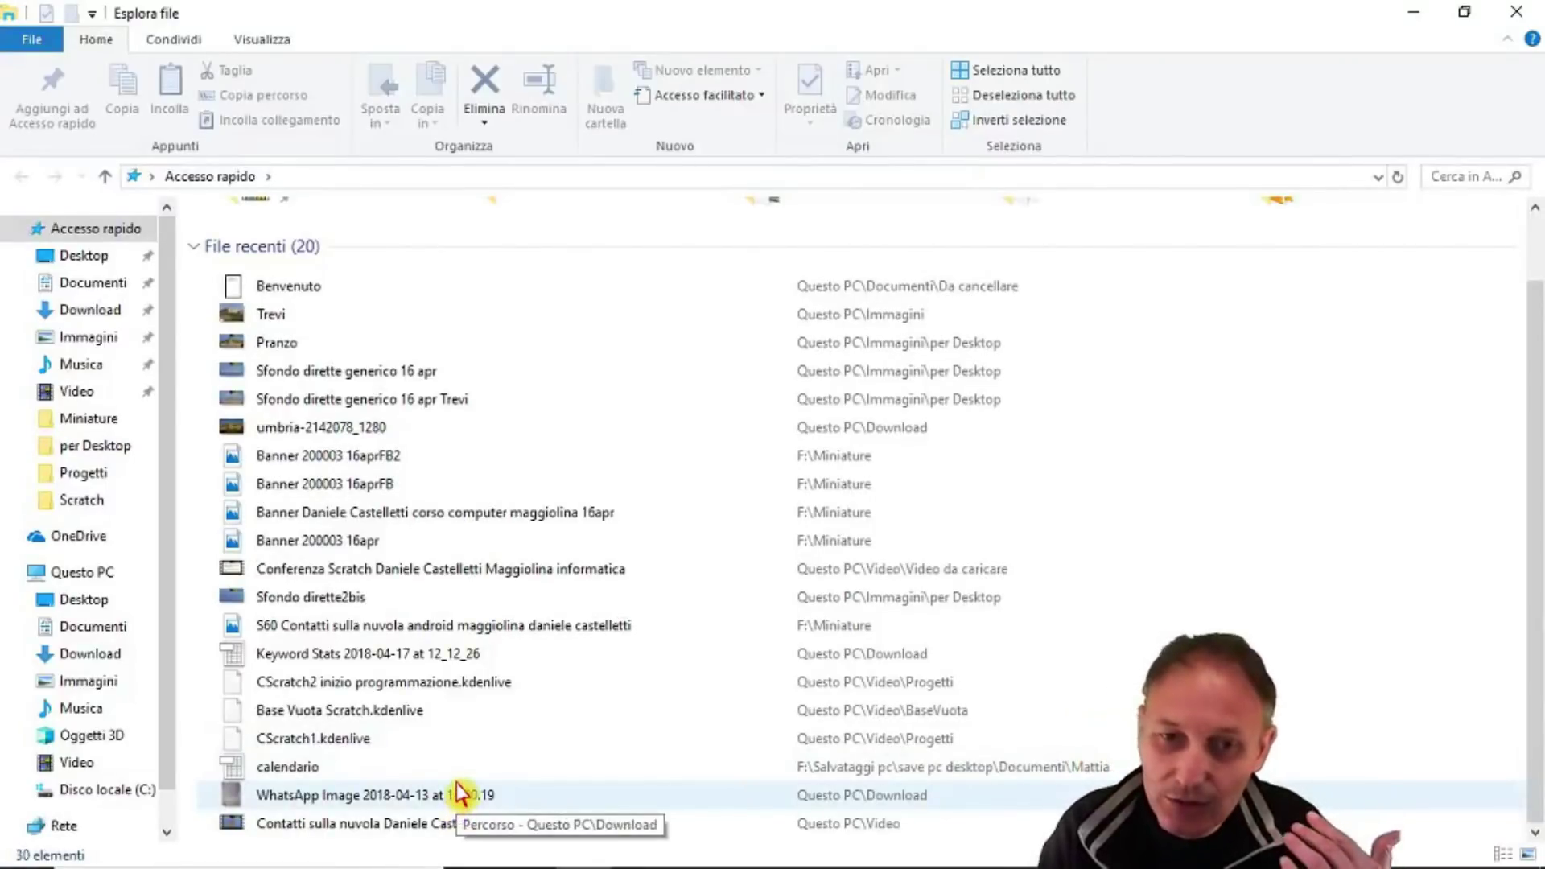
{"action": "scroll", "coordinate": [460, 794], "scroll_direction": "up", "scroll_amount": 2}
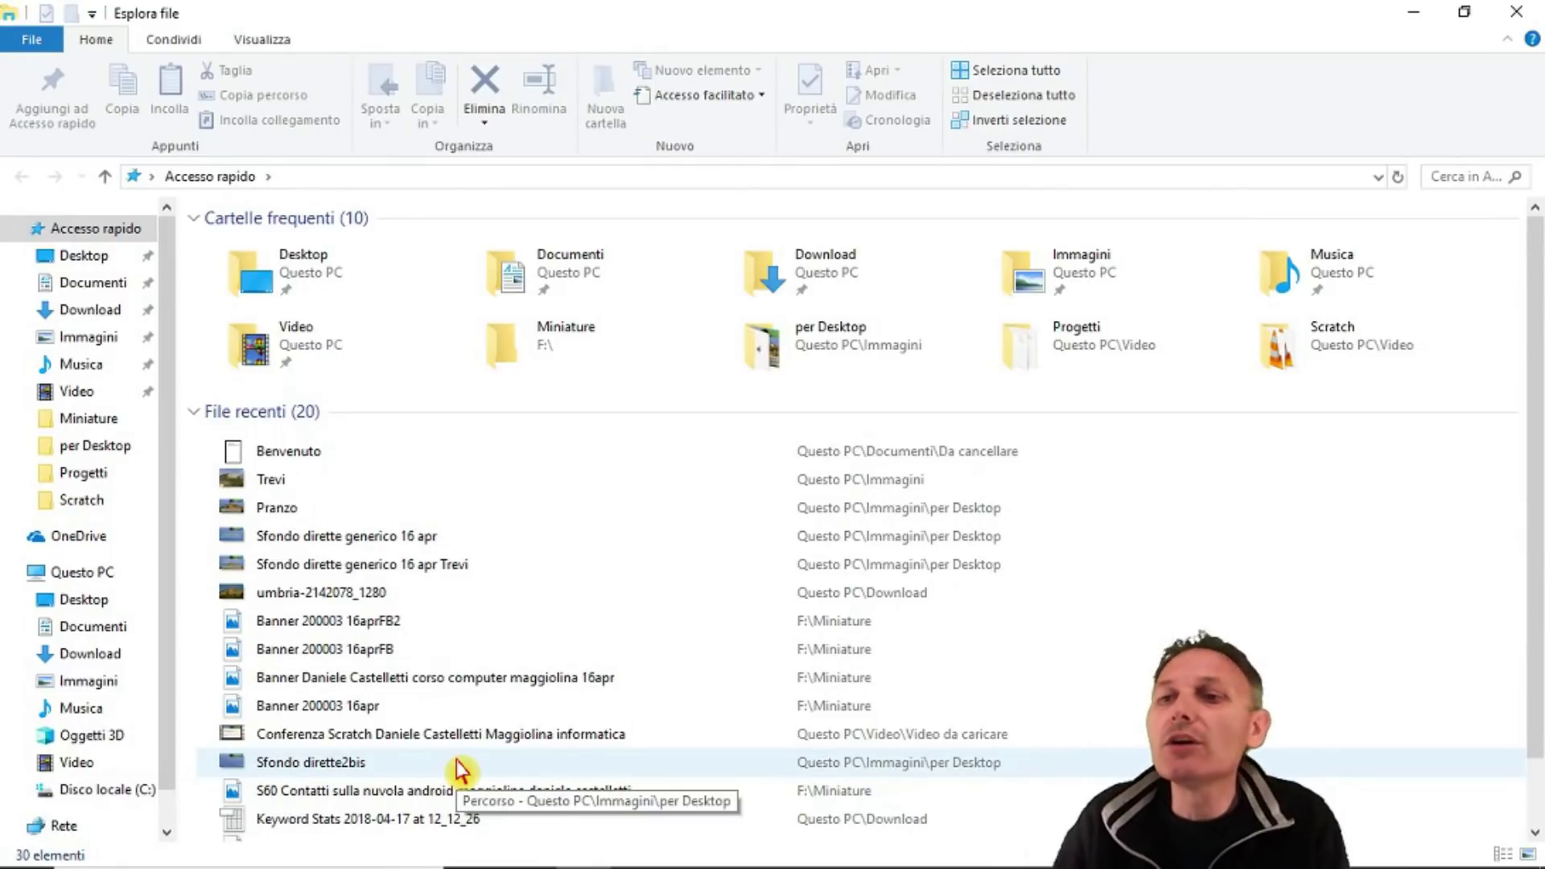
{"action": "left_click", "coordinate": [1505, 20]}
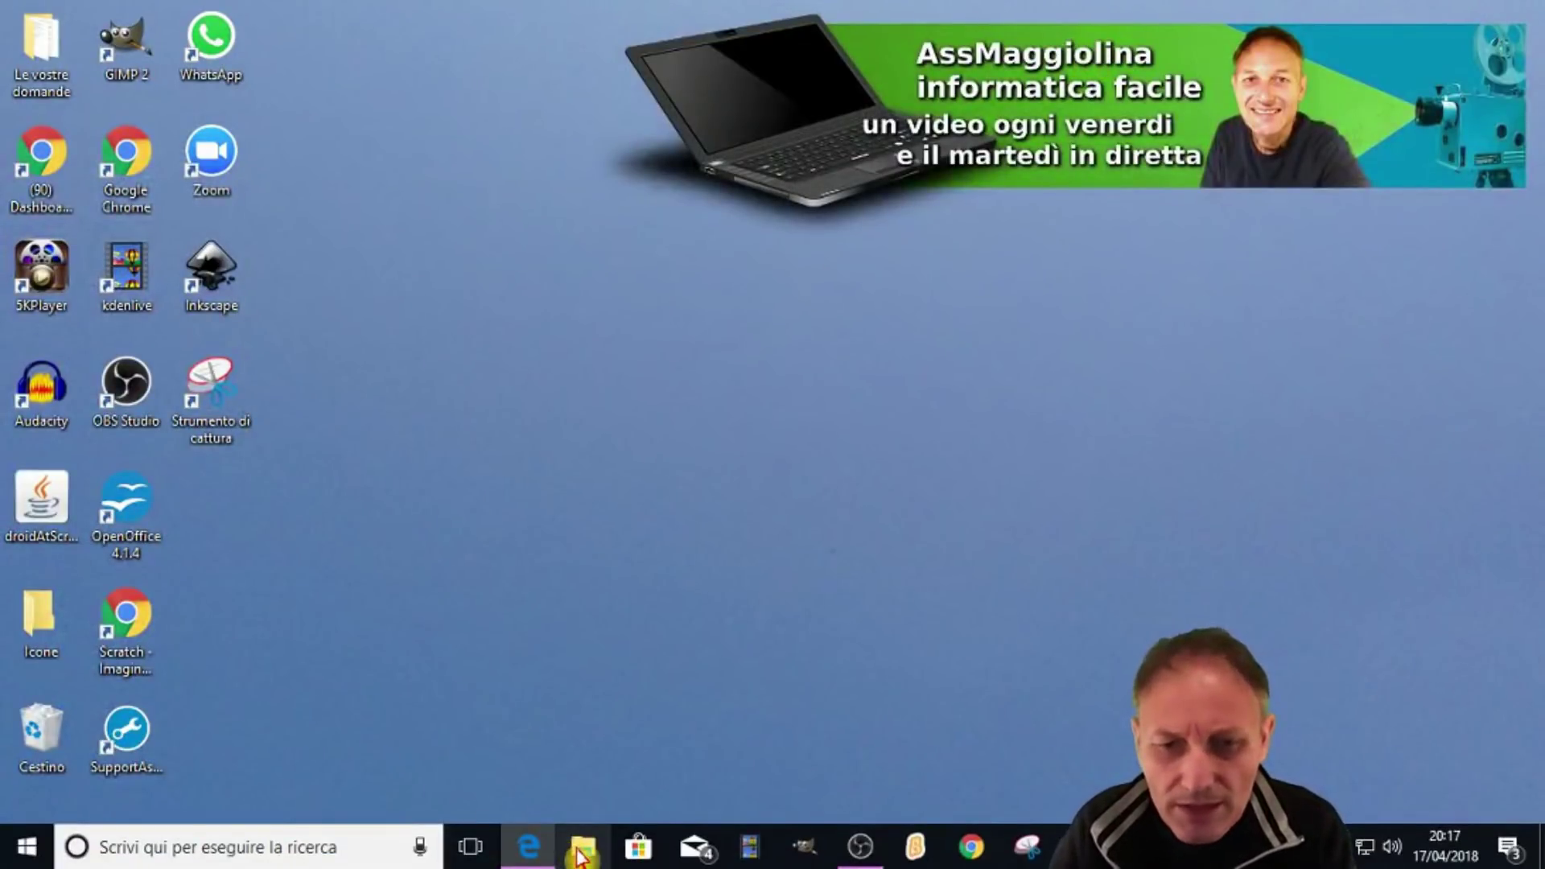
- Reopen File Explorer, open Benvenuto from the recent files, and examine the shortcut options for that entry, including Dare accesso a
{"action": "left_click", "coordinate": [580, 851]}
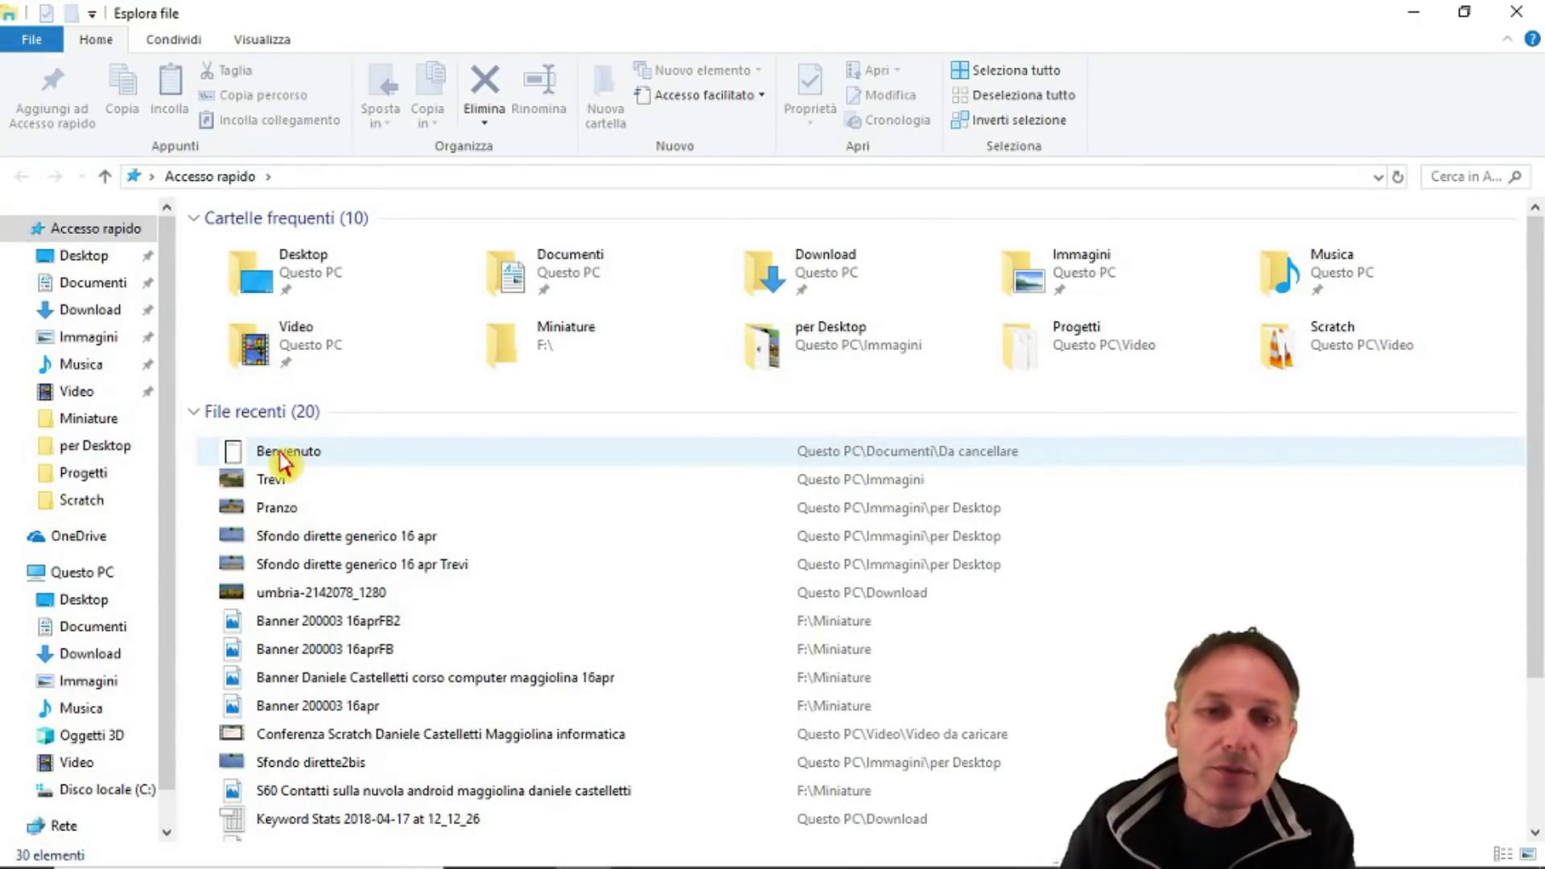
{"action": "double_click", "coordinate": [282, 453]}
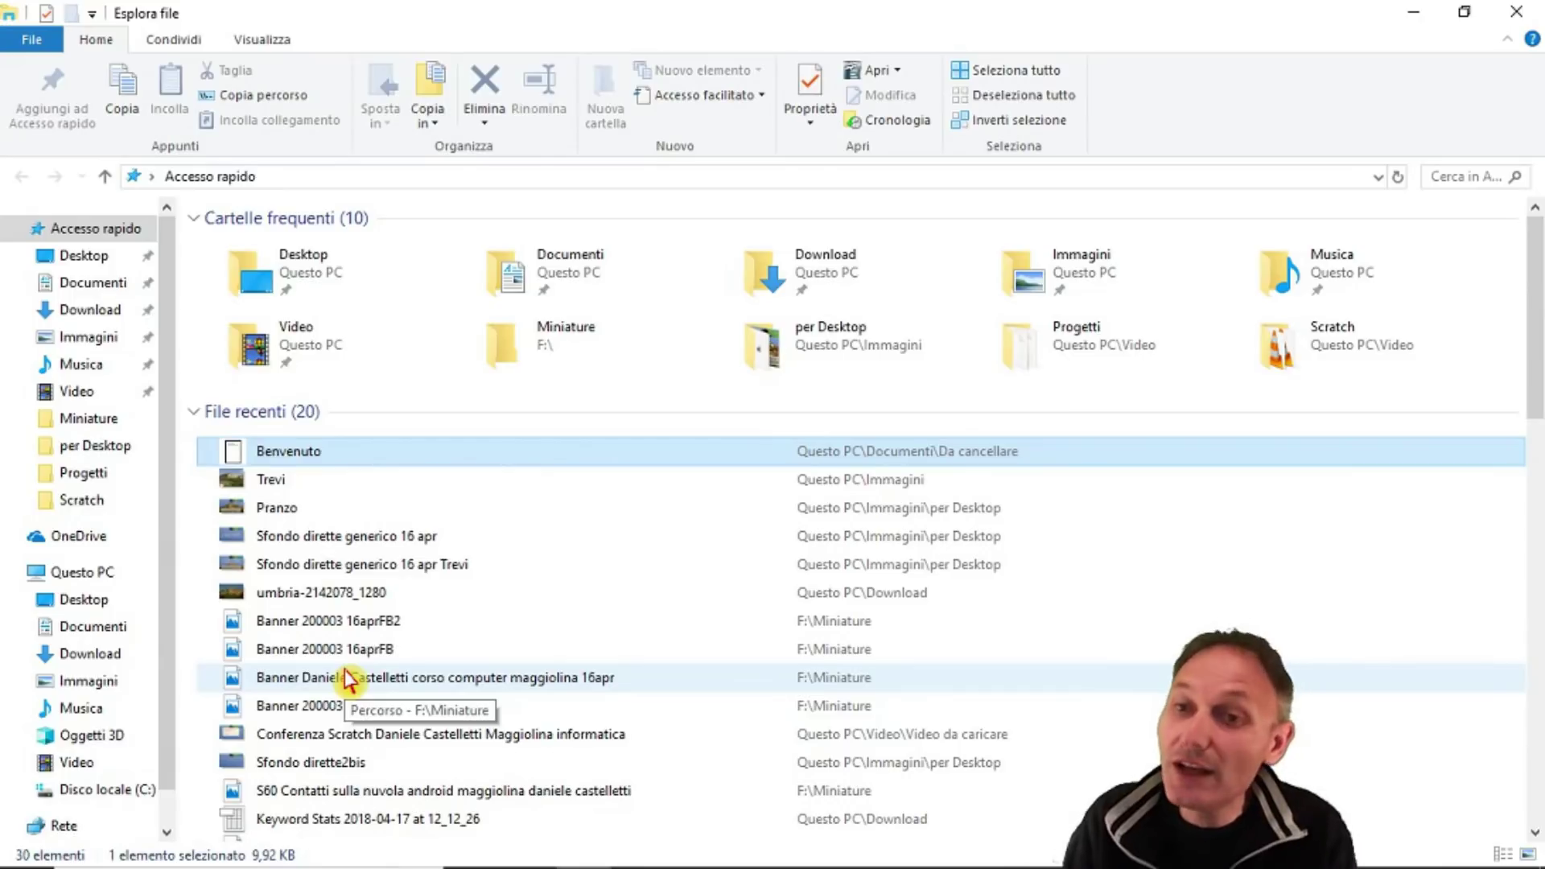
{"action": "left_click_drag", "start_coordinate": [300, 450], "coordinate": [287, 462]}
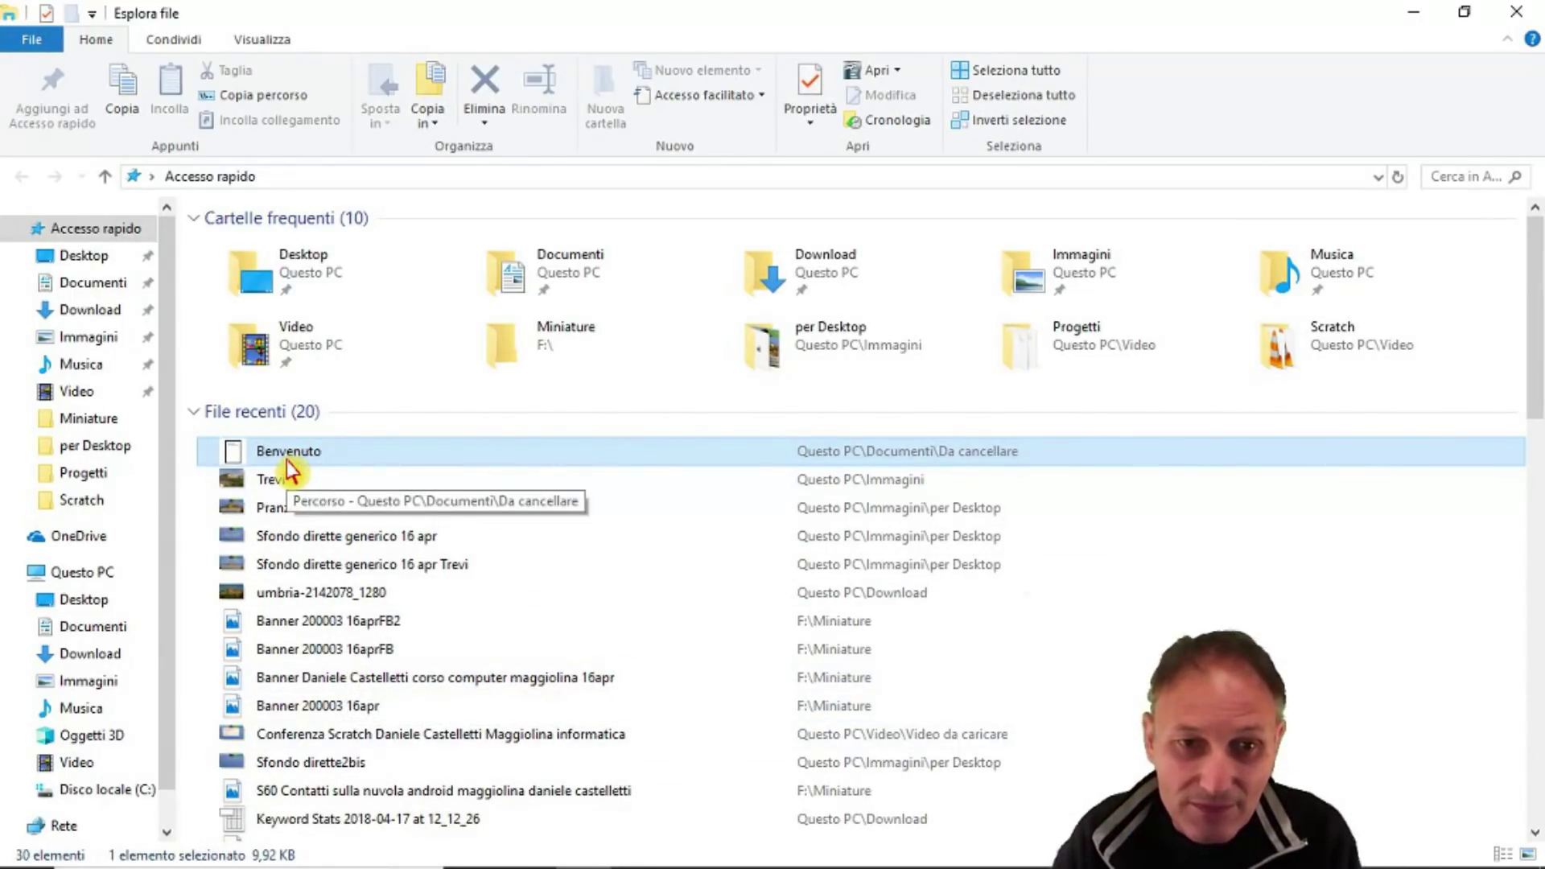
{"action": "left_click", "coordinate": [266, 480]}
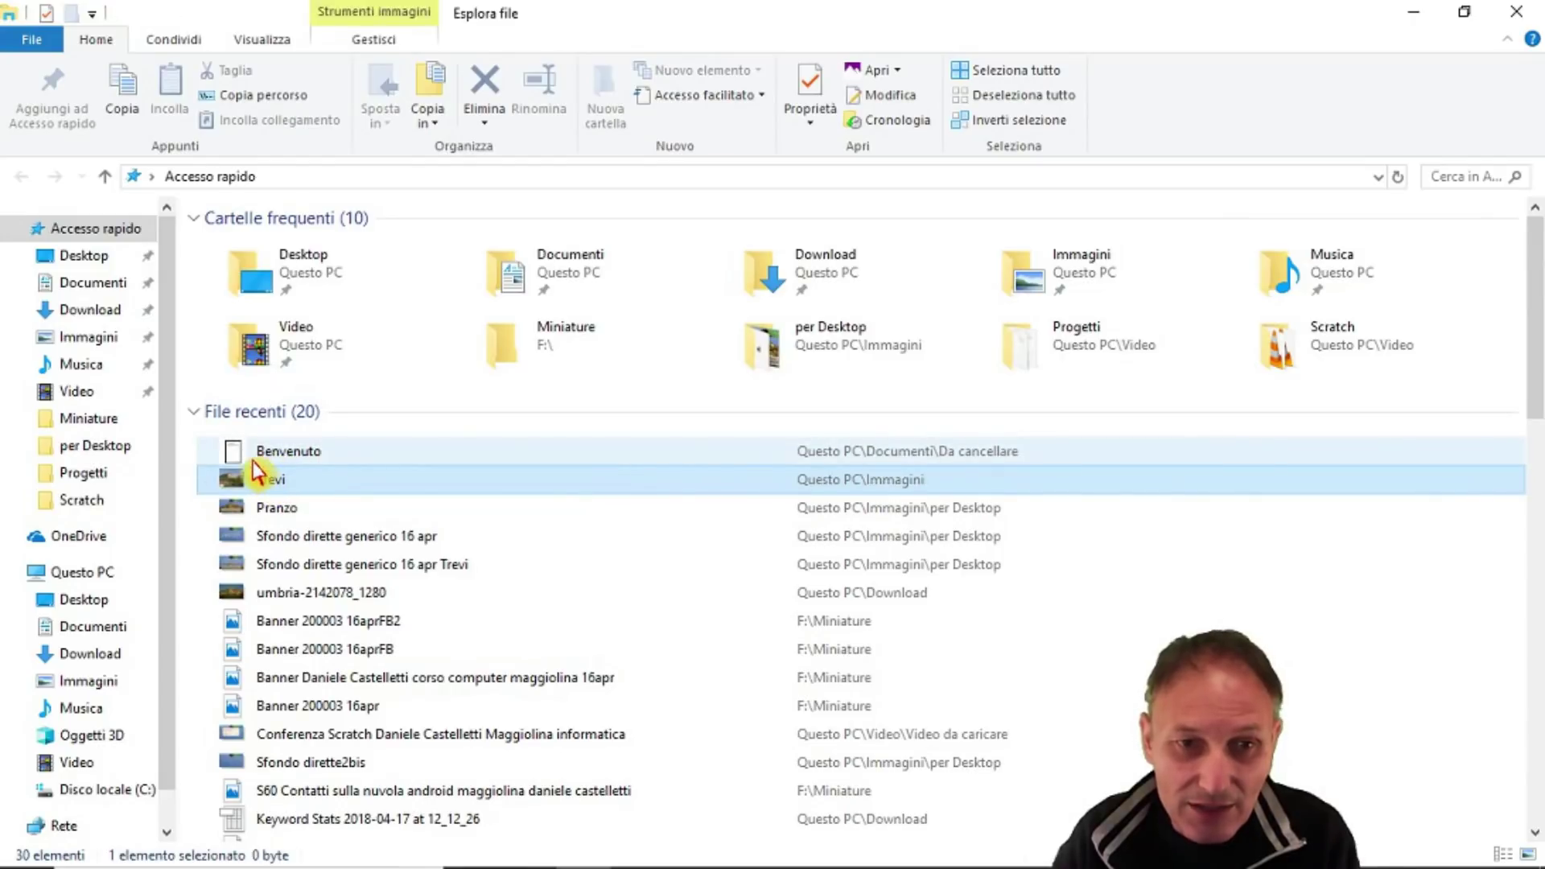
{"action": "right_click", "coordinate": [239, 457]}
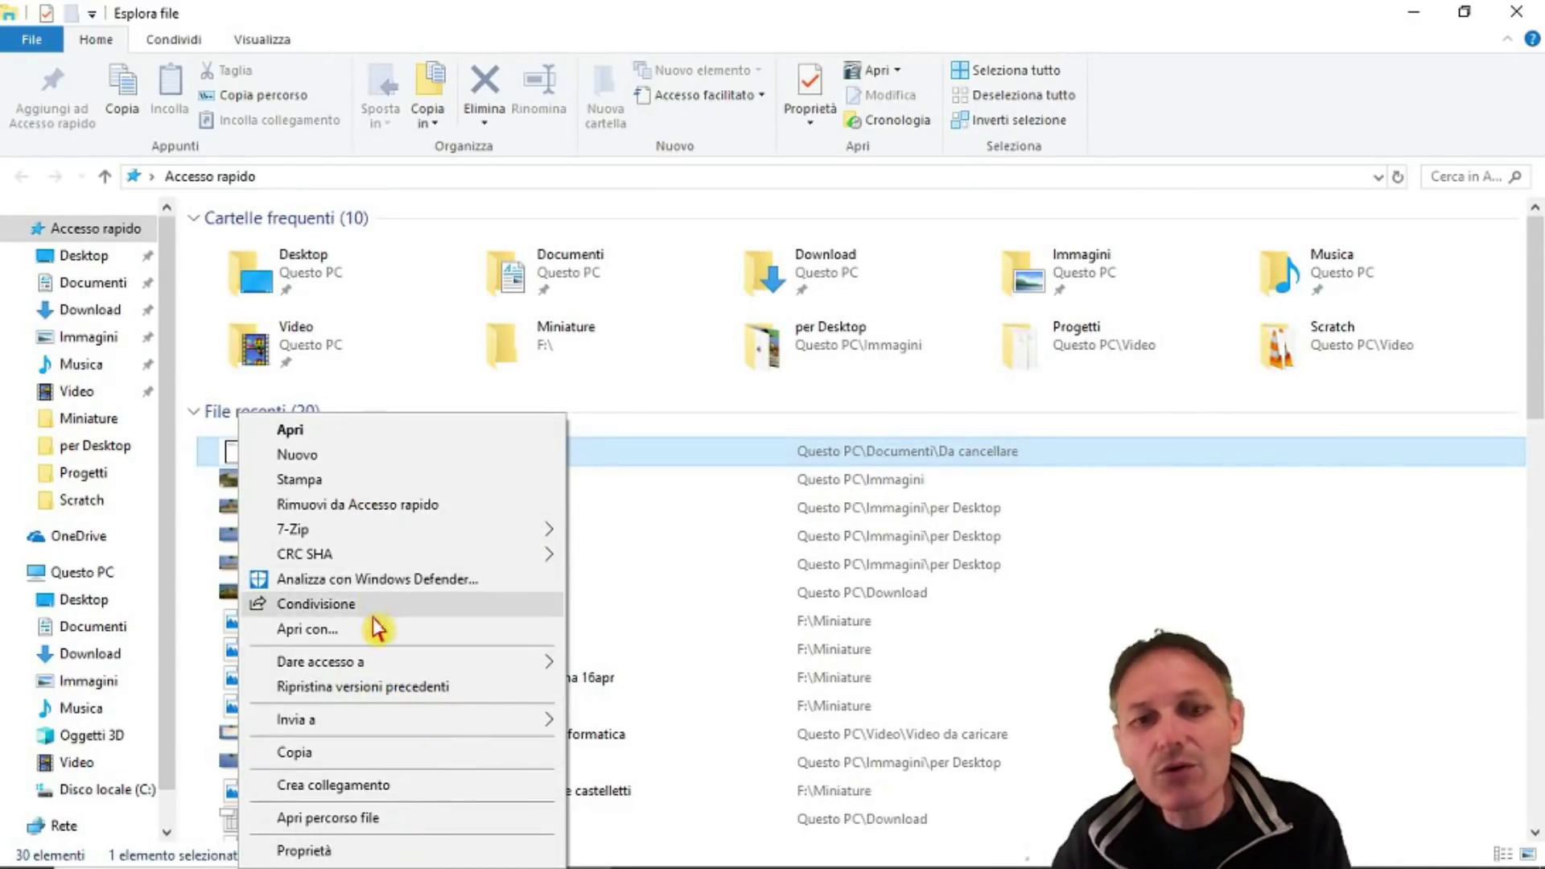
{"action": "mouse_move", "coordinate": [382, 668]}
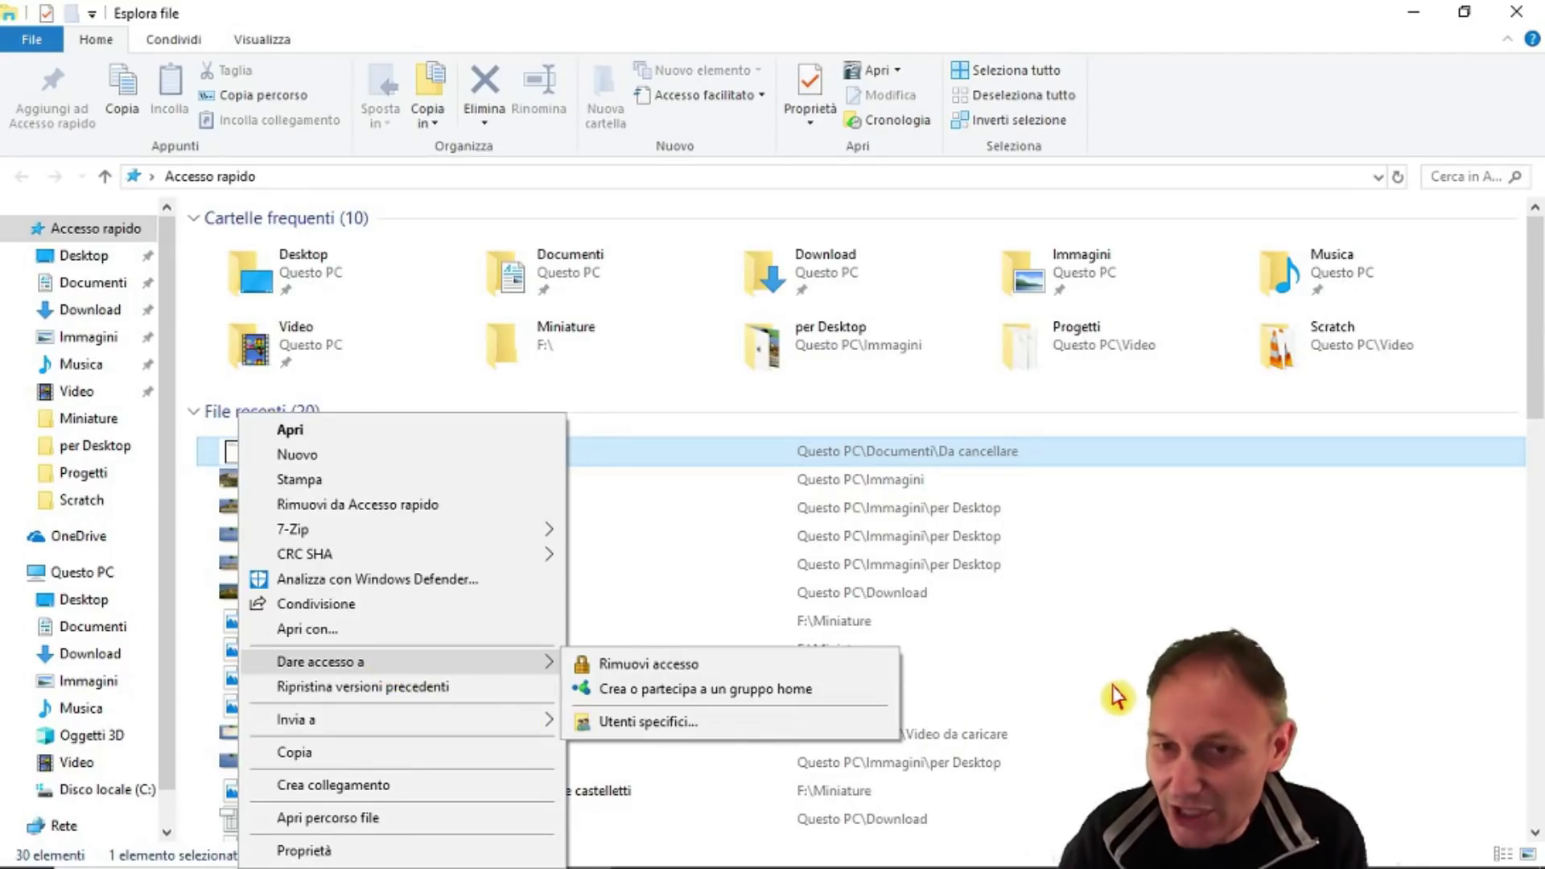
{"action": "left_click", "coordinate": [914, 668]}
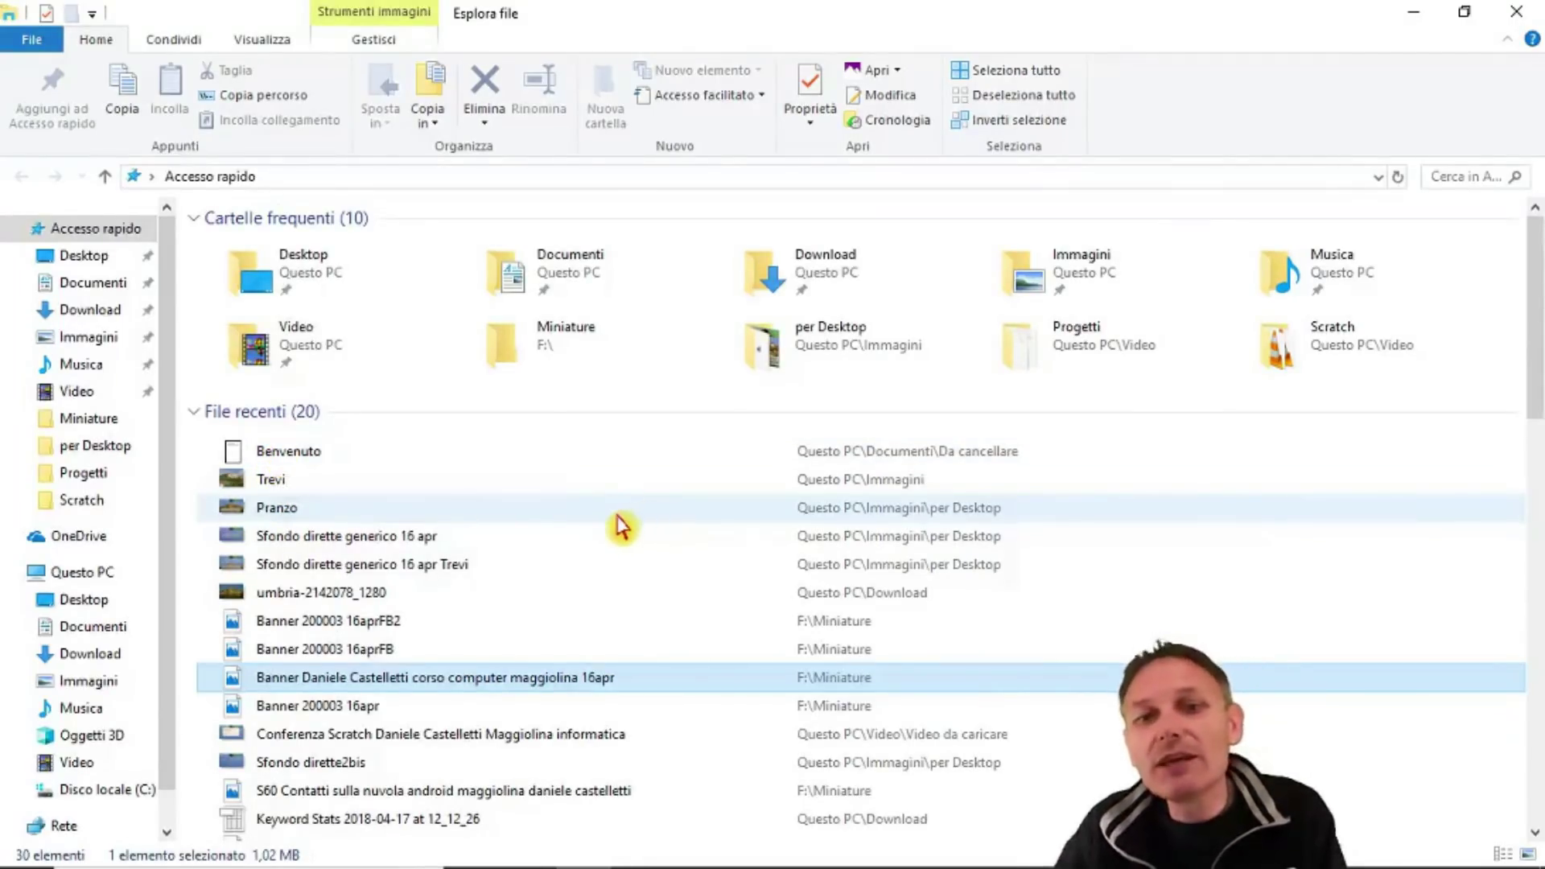
- Open the Benvenuto document from the Da cancellare folder inside Documenti, and close the document
{"action": "double_click", "coordinate": [541, 279]}
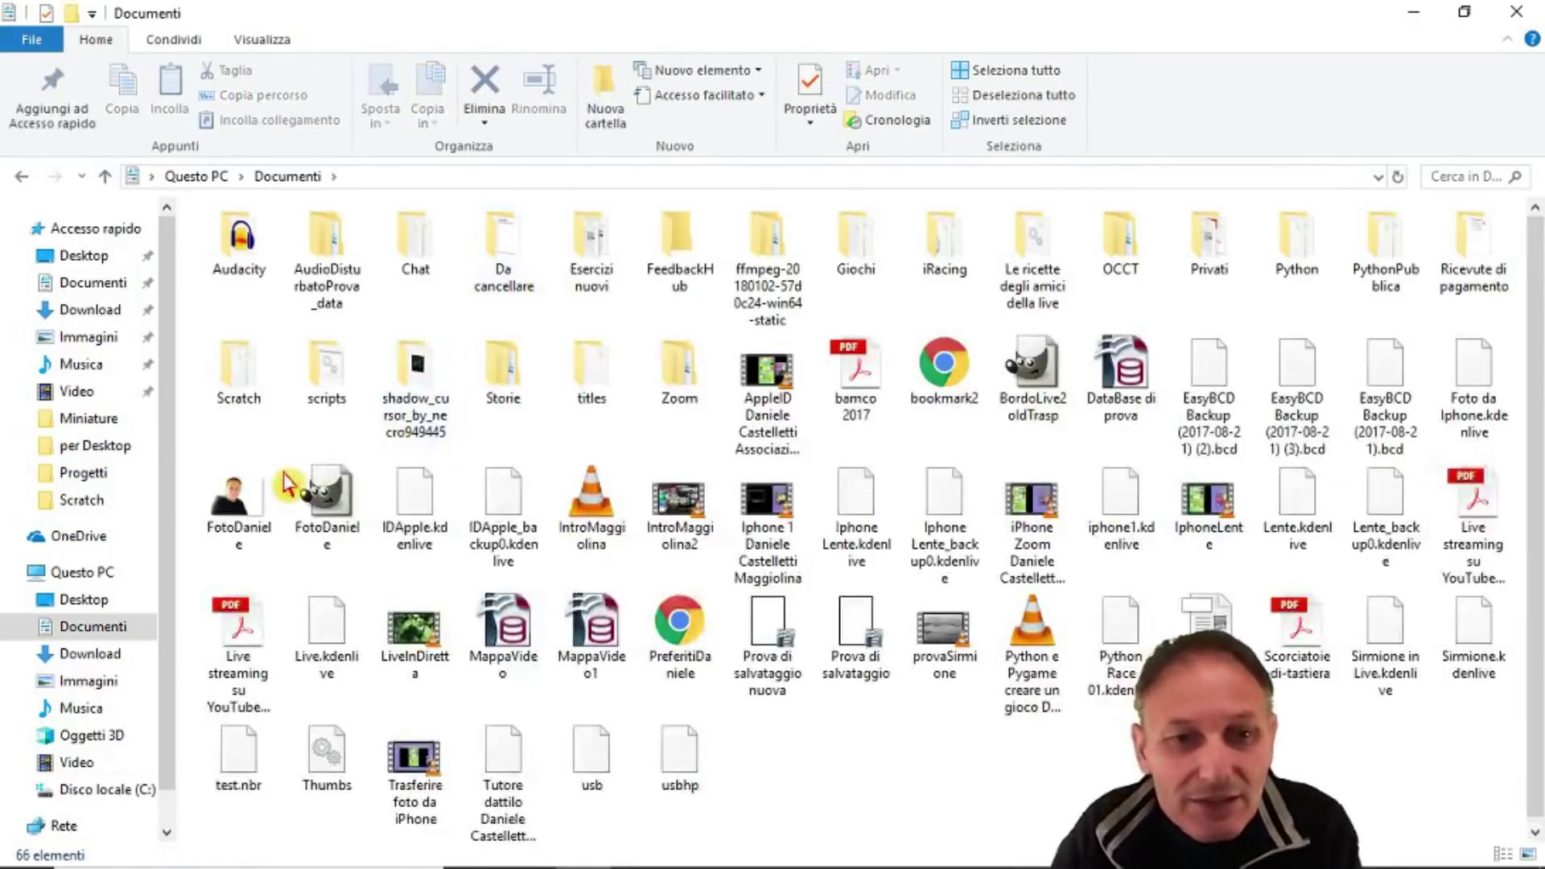
{"action": "double_click", "coordinate": [519, 265]}
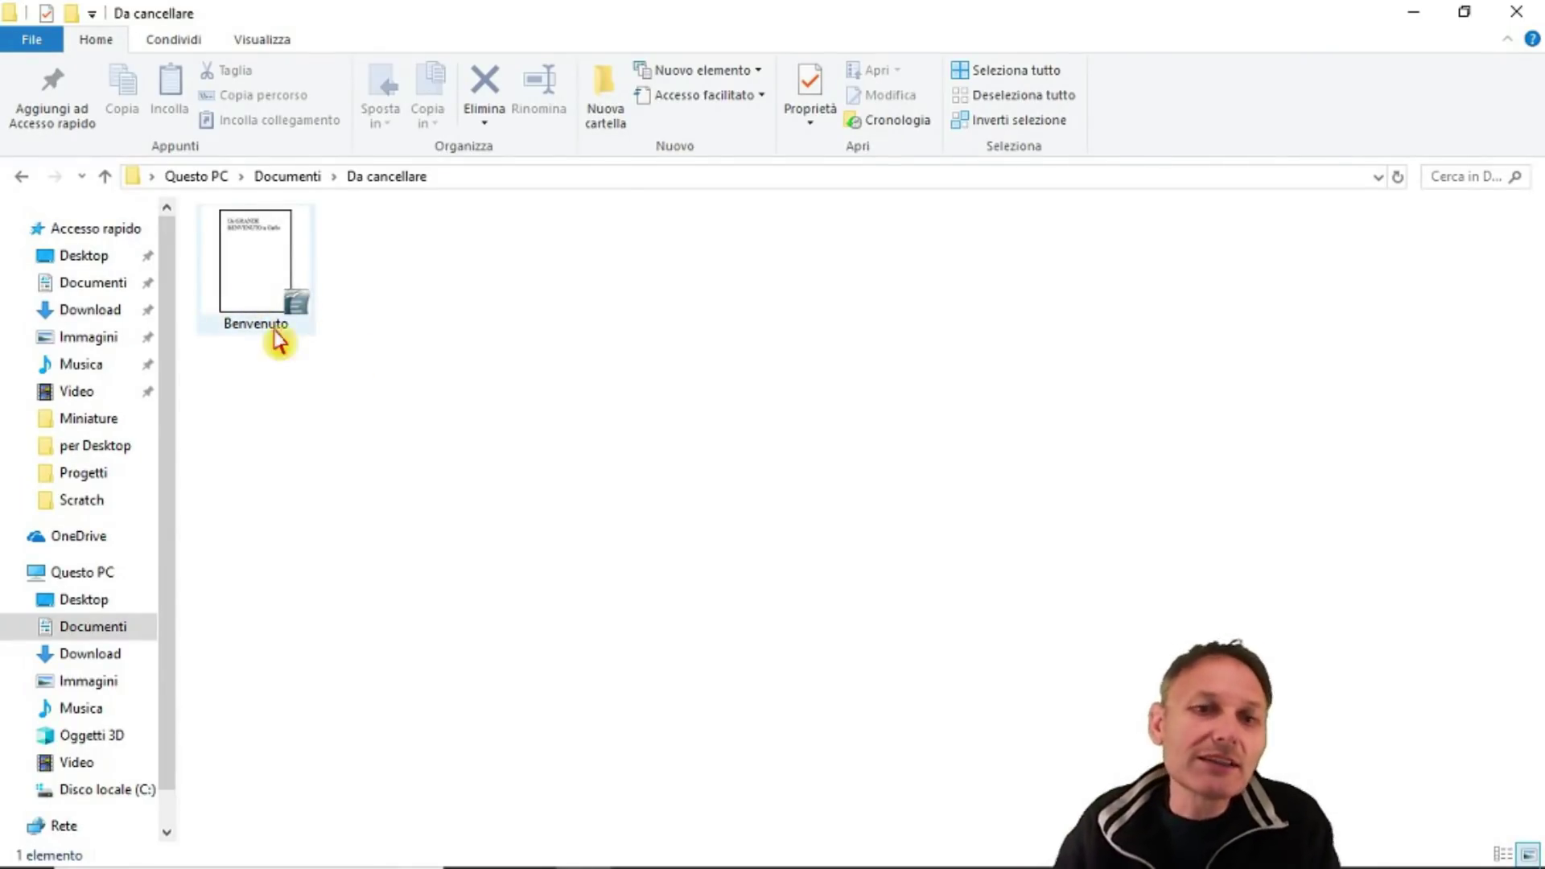
{"action": "double_click", "coordinate": [258, 281]}
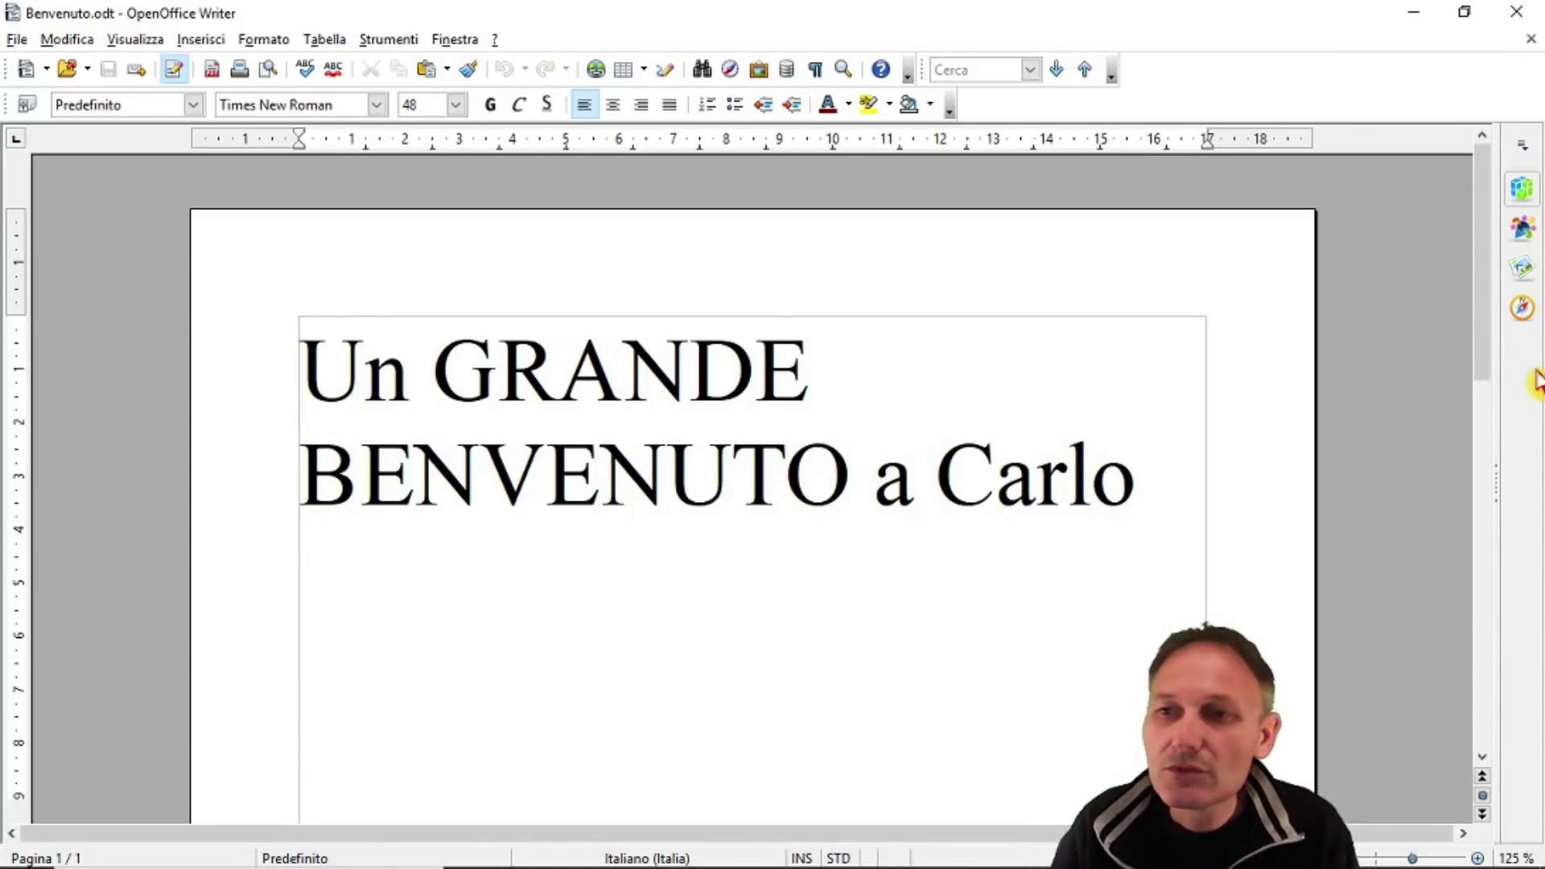
{"action": "left_click", "coordinate": [1529, 39]}
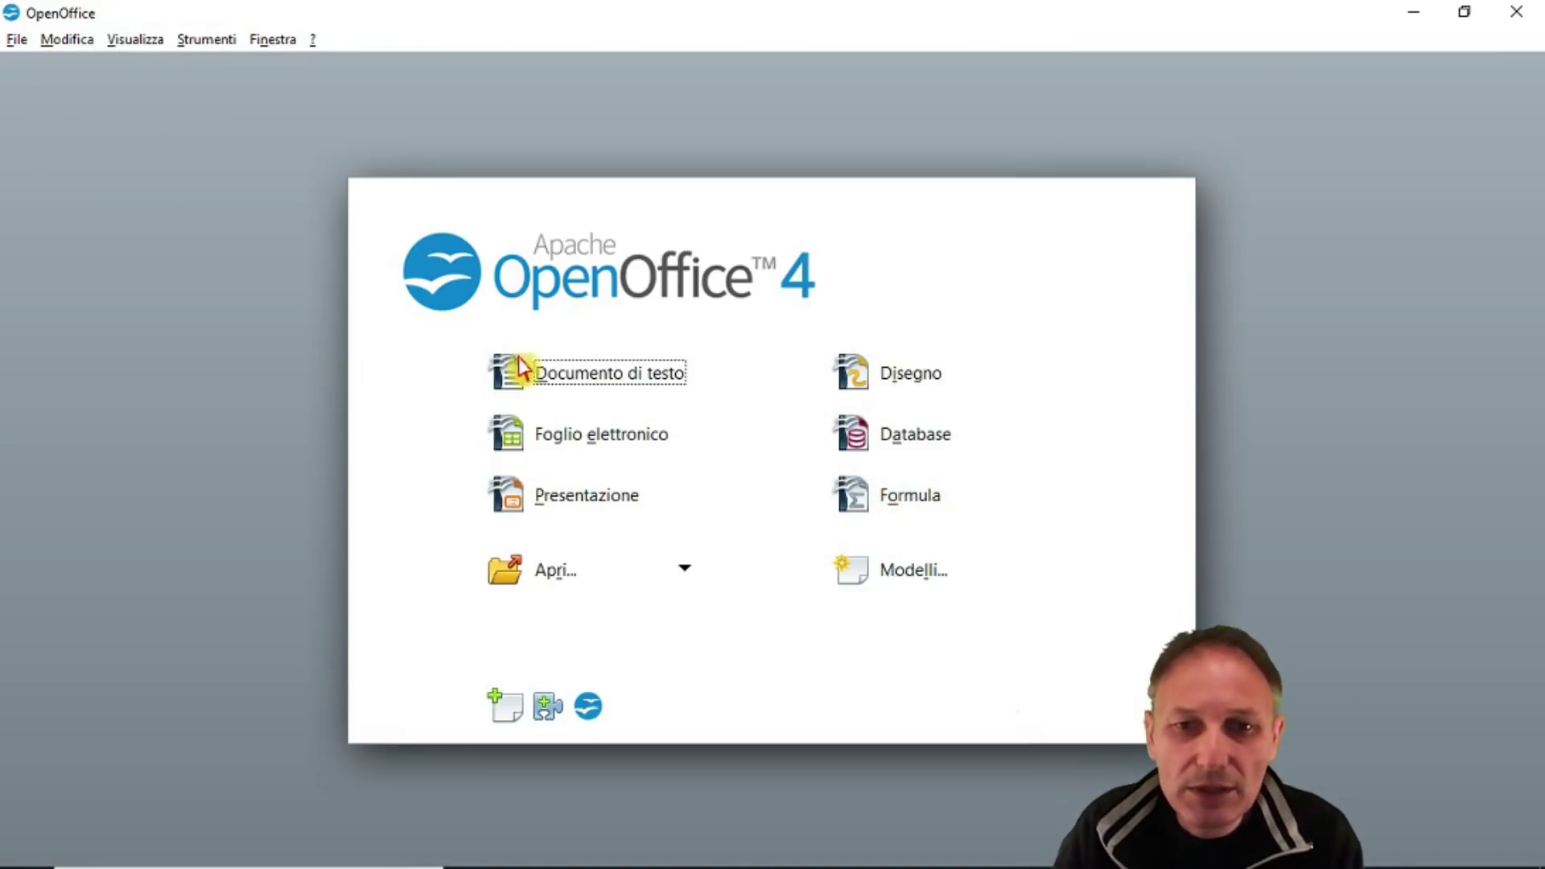
- Create a blank OpenOffice text document, reopen Benvenuto.odt from Documenti recenti, and close the OpenOffice window
{"action": "left_click", "coordinate": [571, 386]}
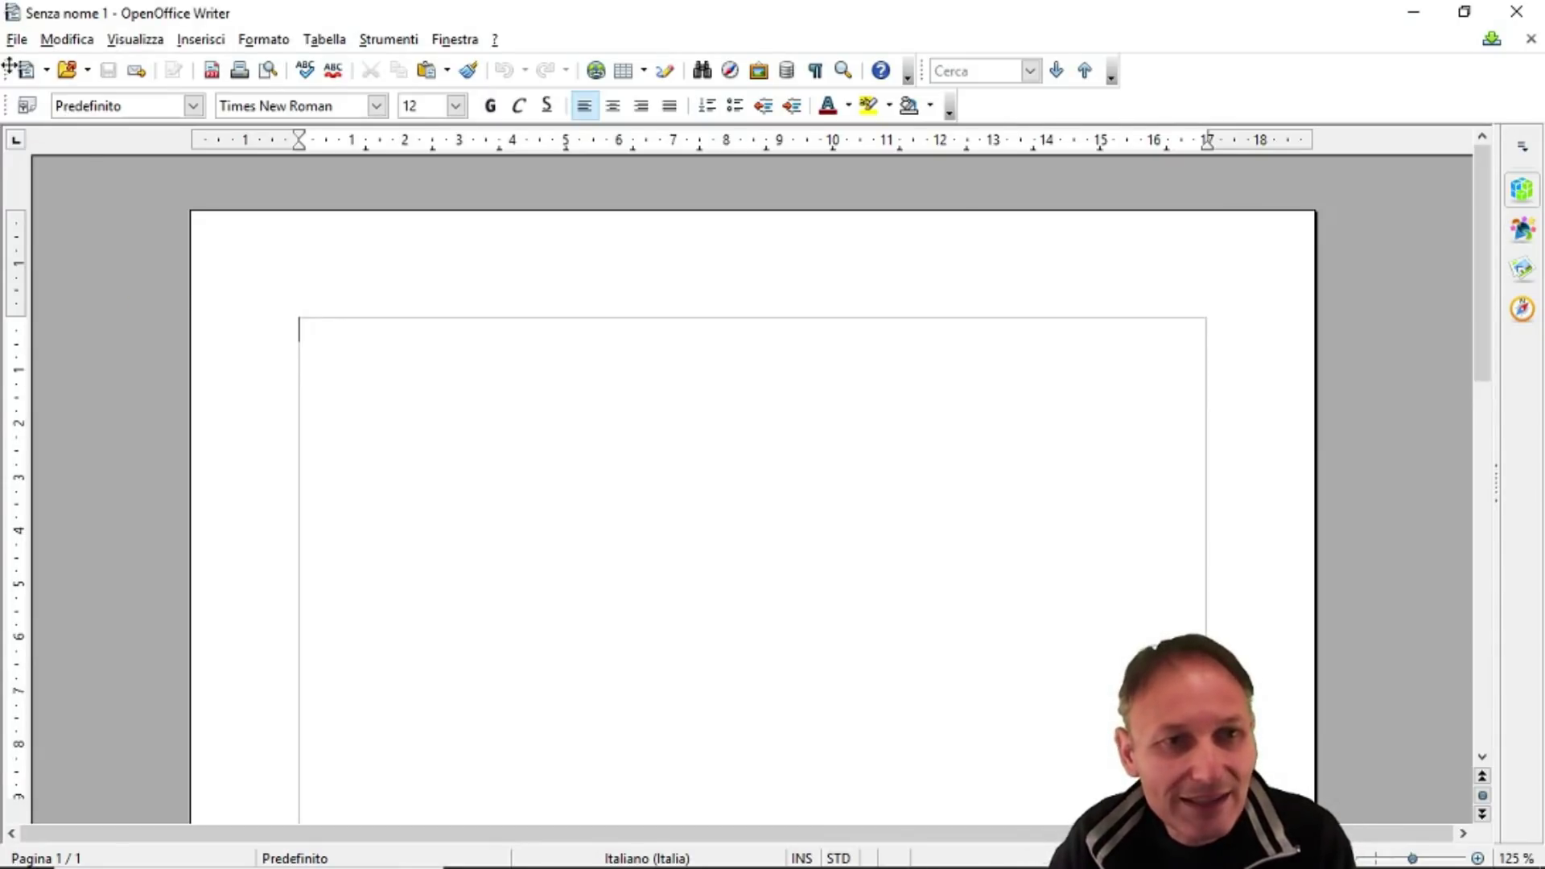
{"action": "left_click", "coordinate": [16, 41]}
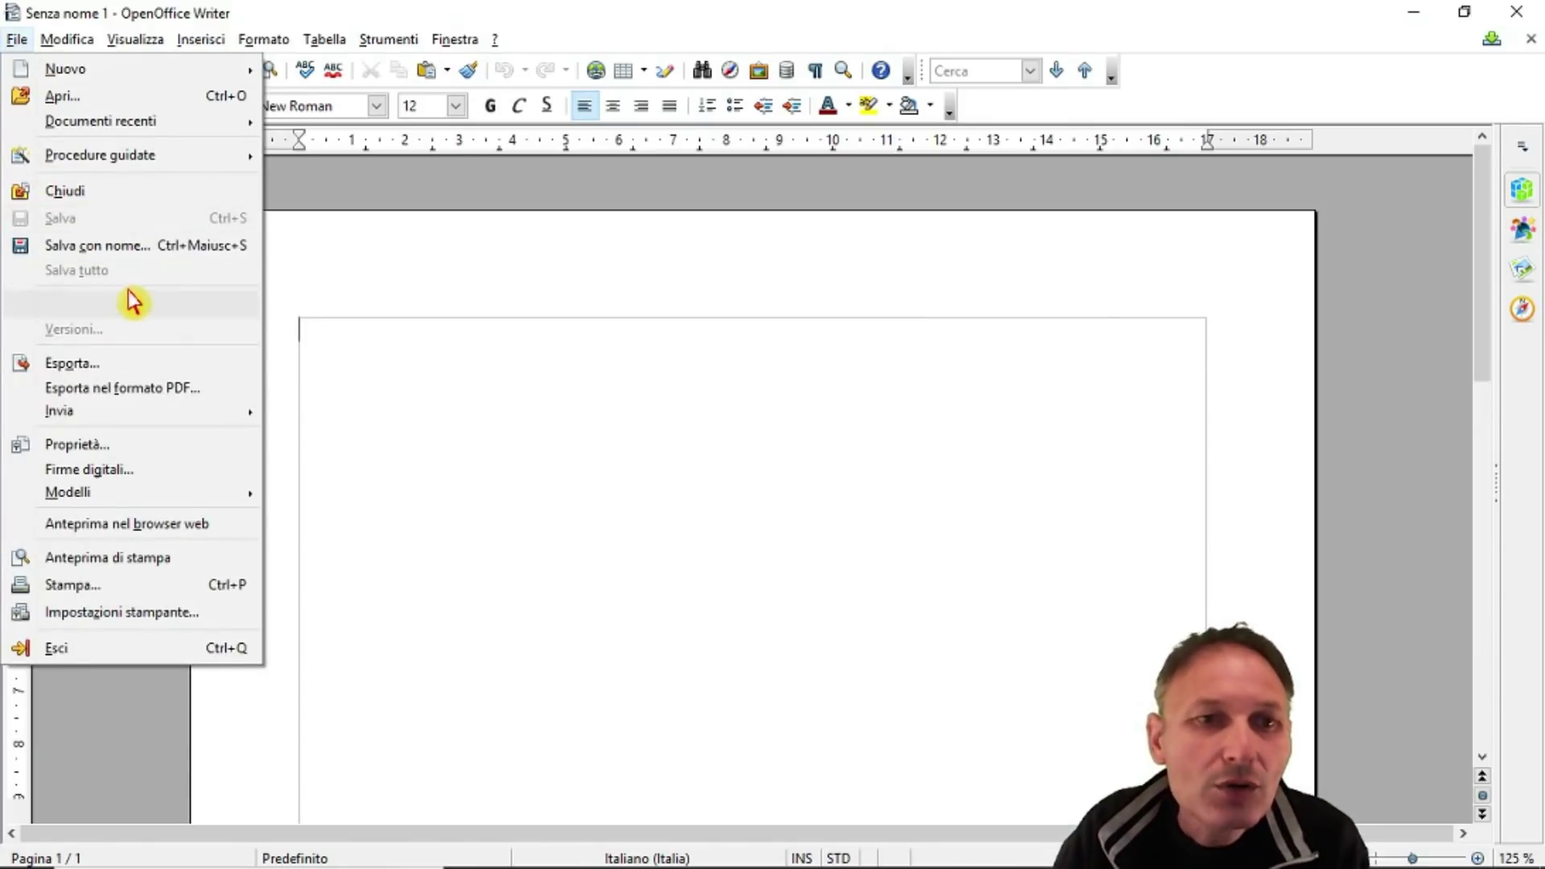
{"action": "mouse_move", "coordinate": [122, 159]}
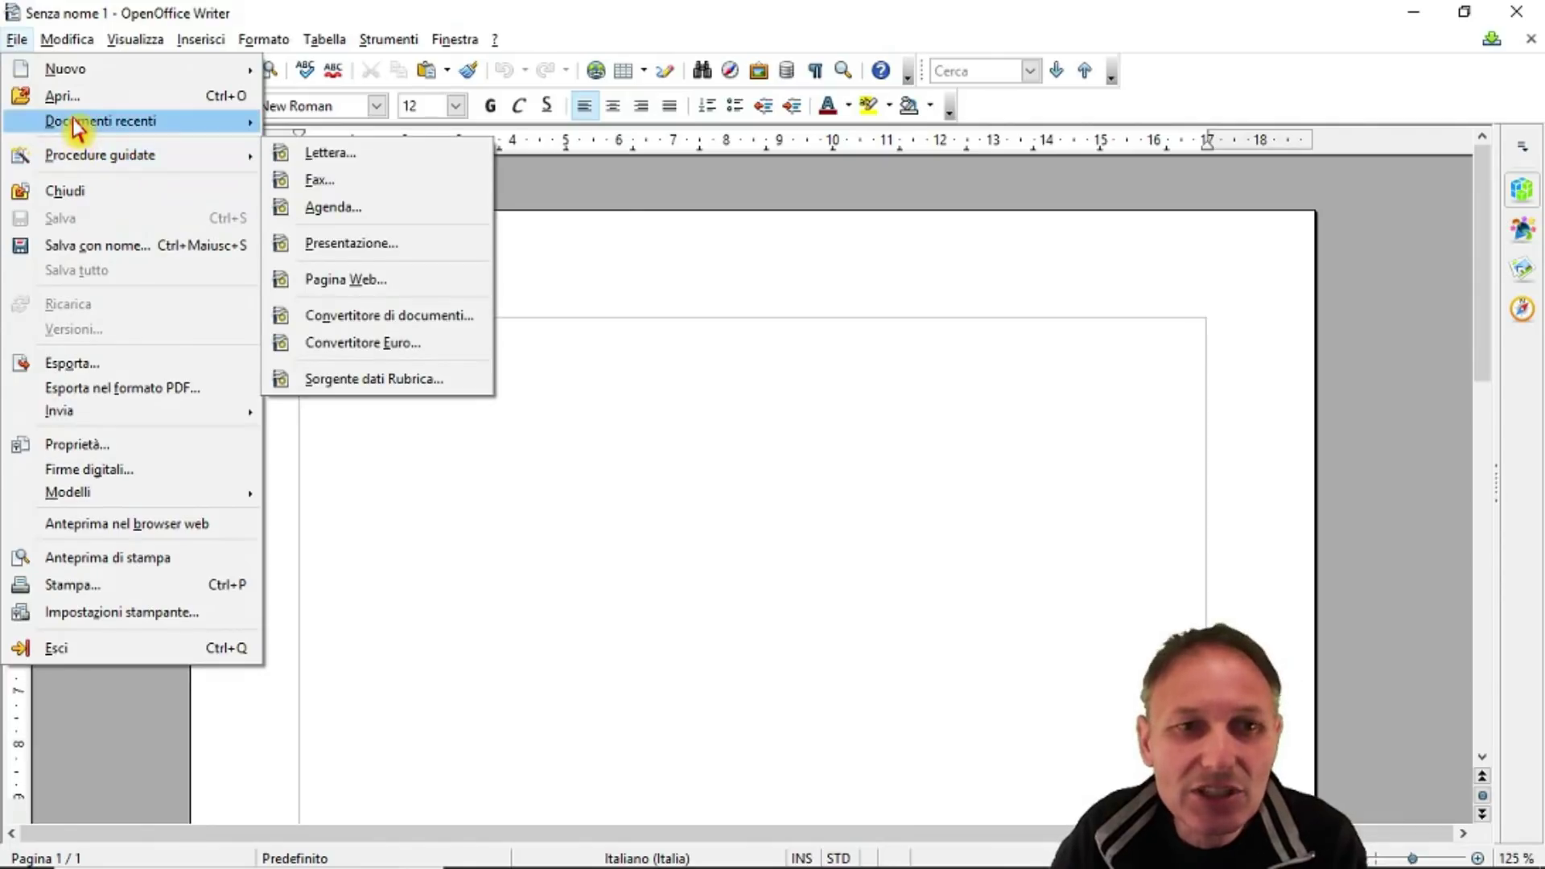
{"action": "mouse_move", "coordinate": [76, 120]}
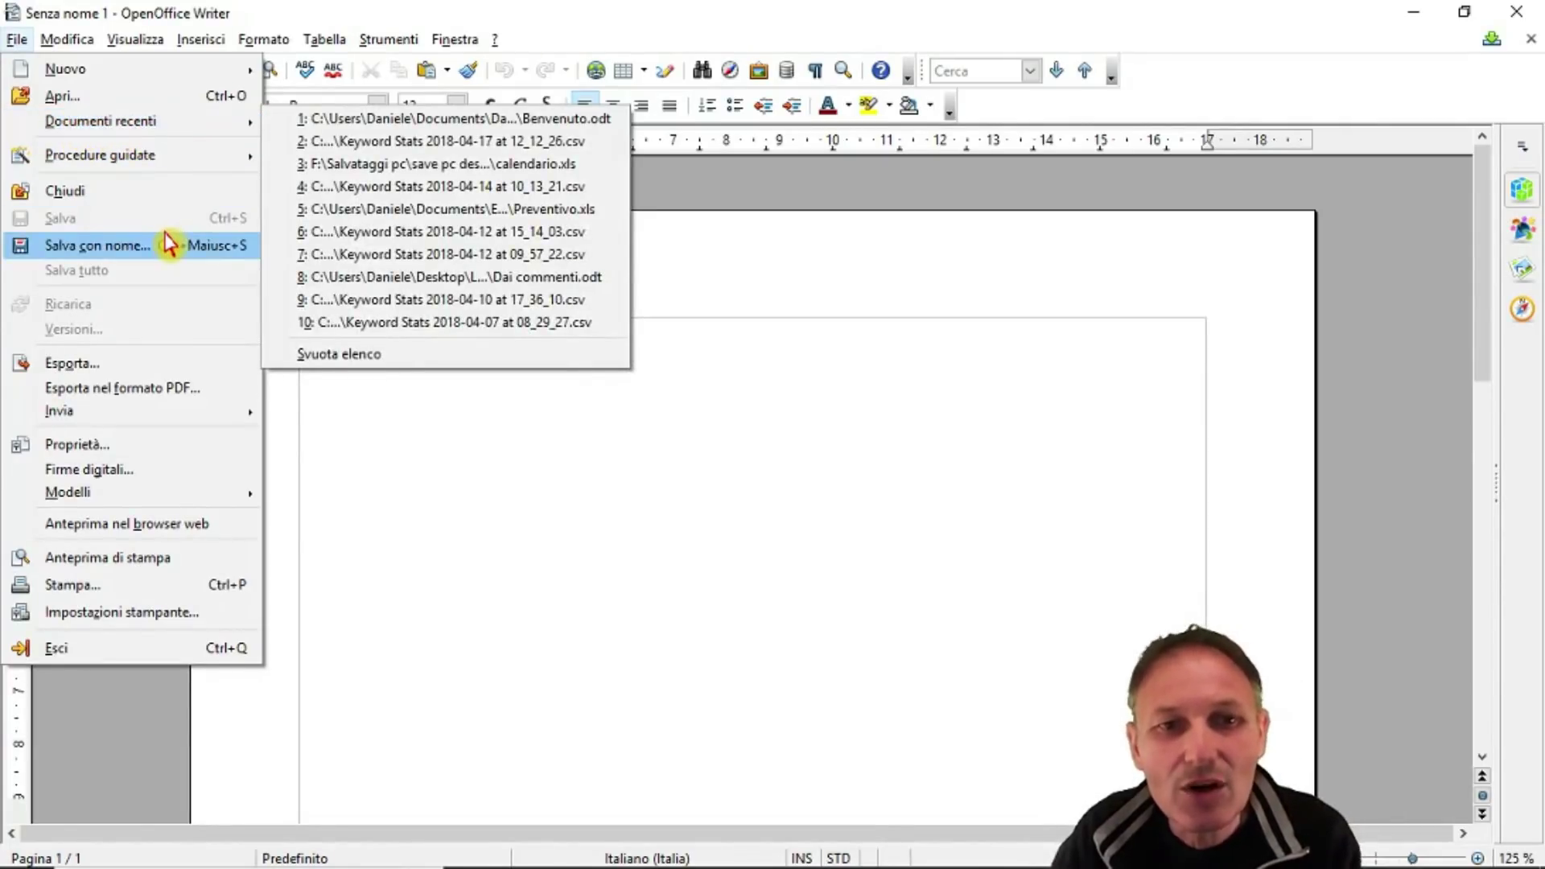
{"action": "mouse_move", "coordinate": [191, 153]}
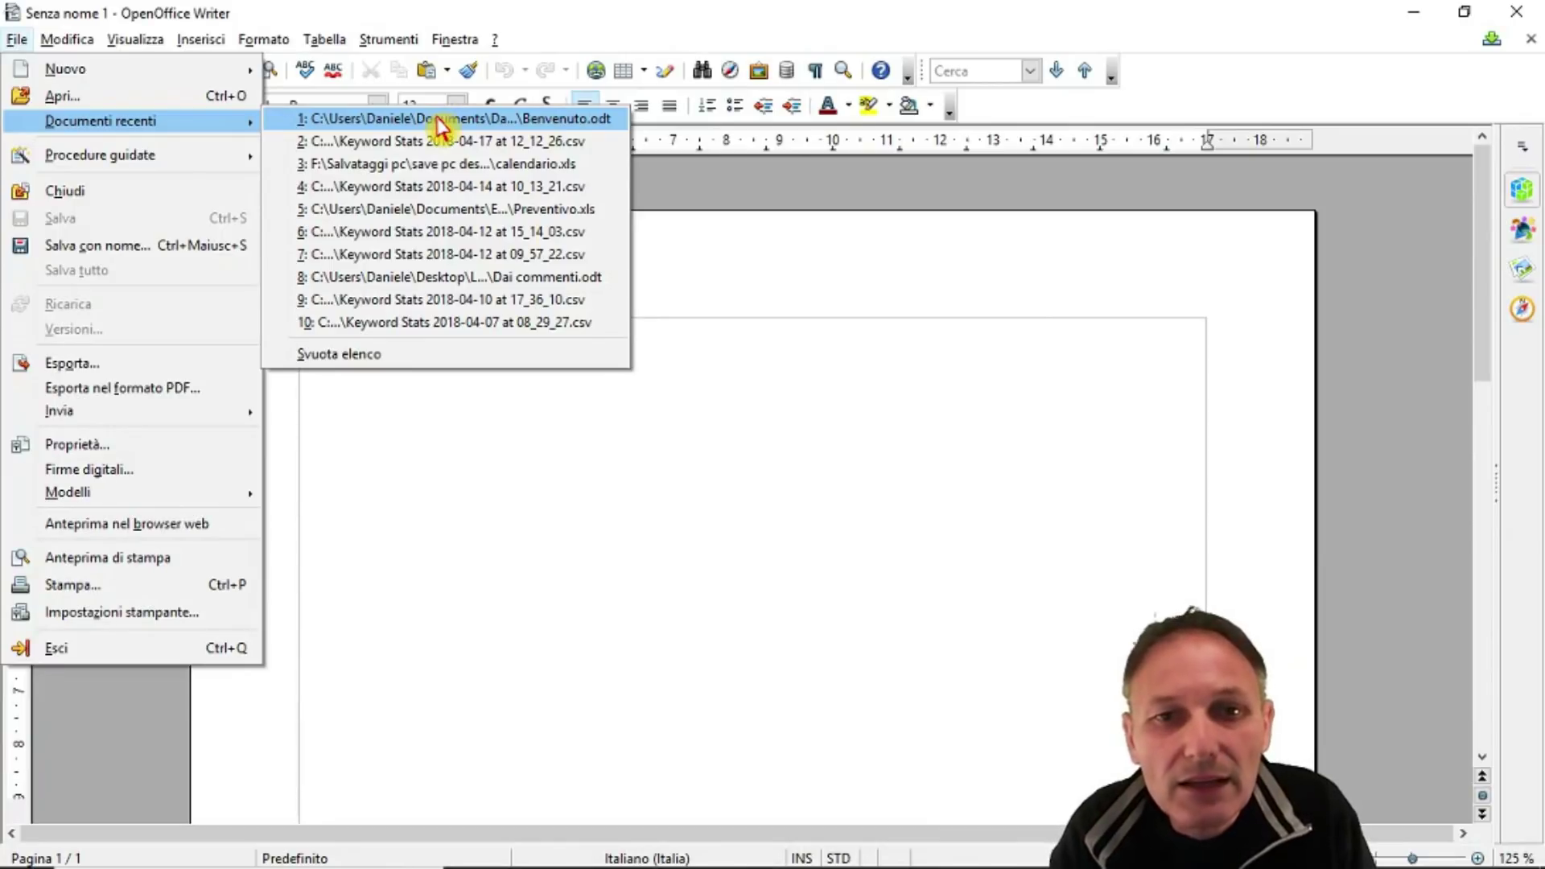
{"action": "left_click", "coordinate": [439, 121]}
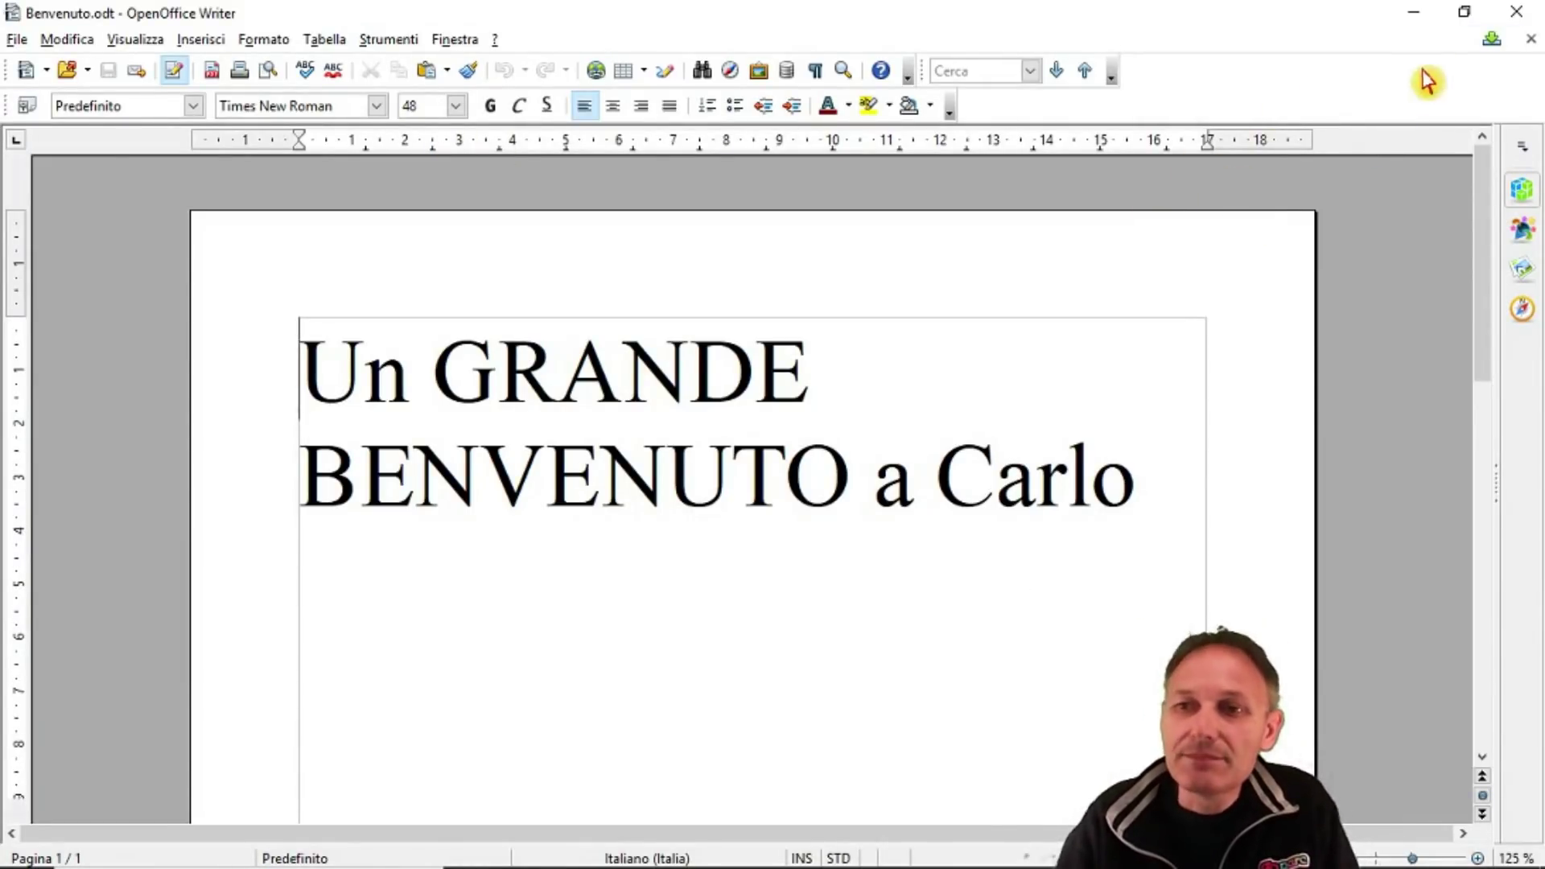
{"action": "left_click", "coordinate": [1505, 15]}
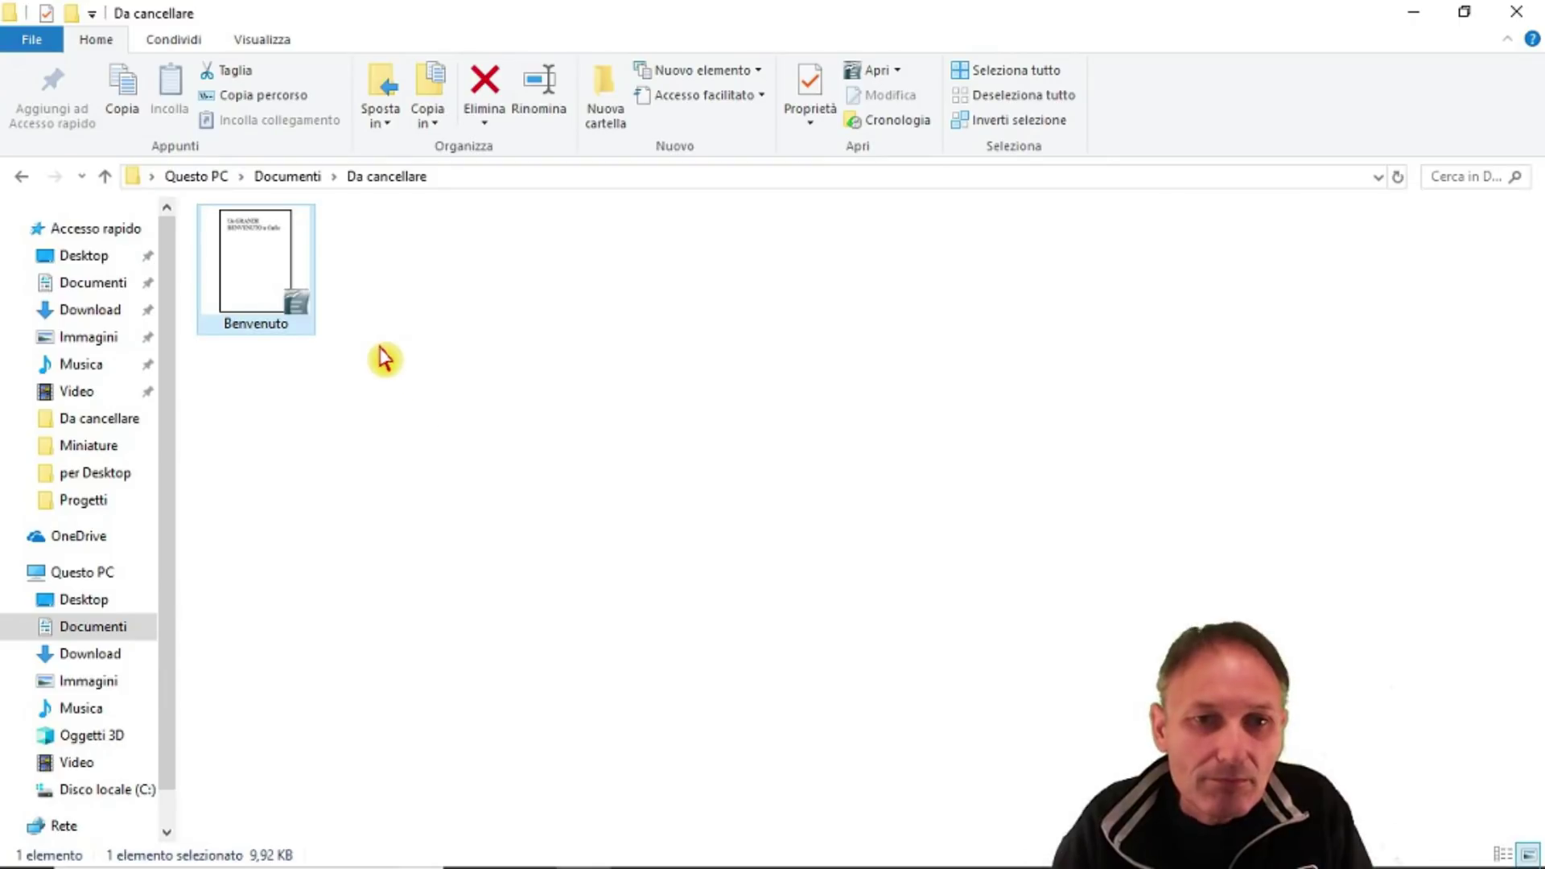
- Delete the Benvenuto file from the Da cancellare folder and close the File Explorer window
{"action": "right_click", "coordinate": [262, 281]}
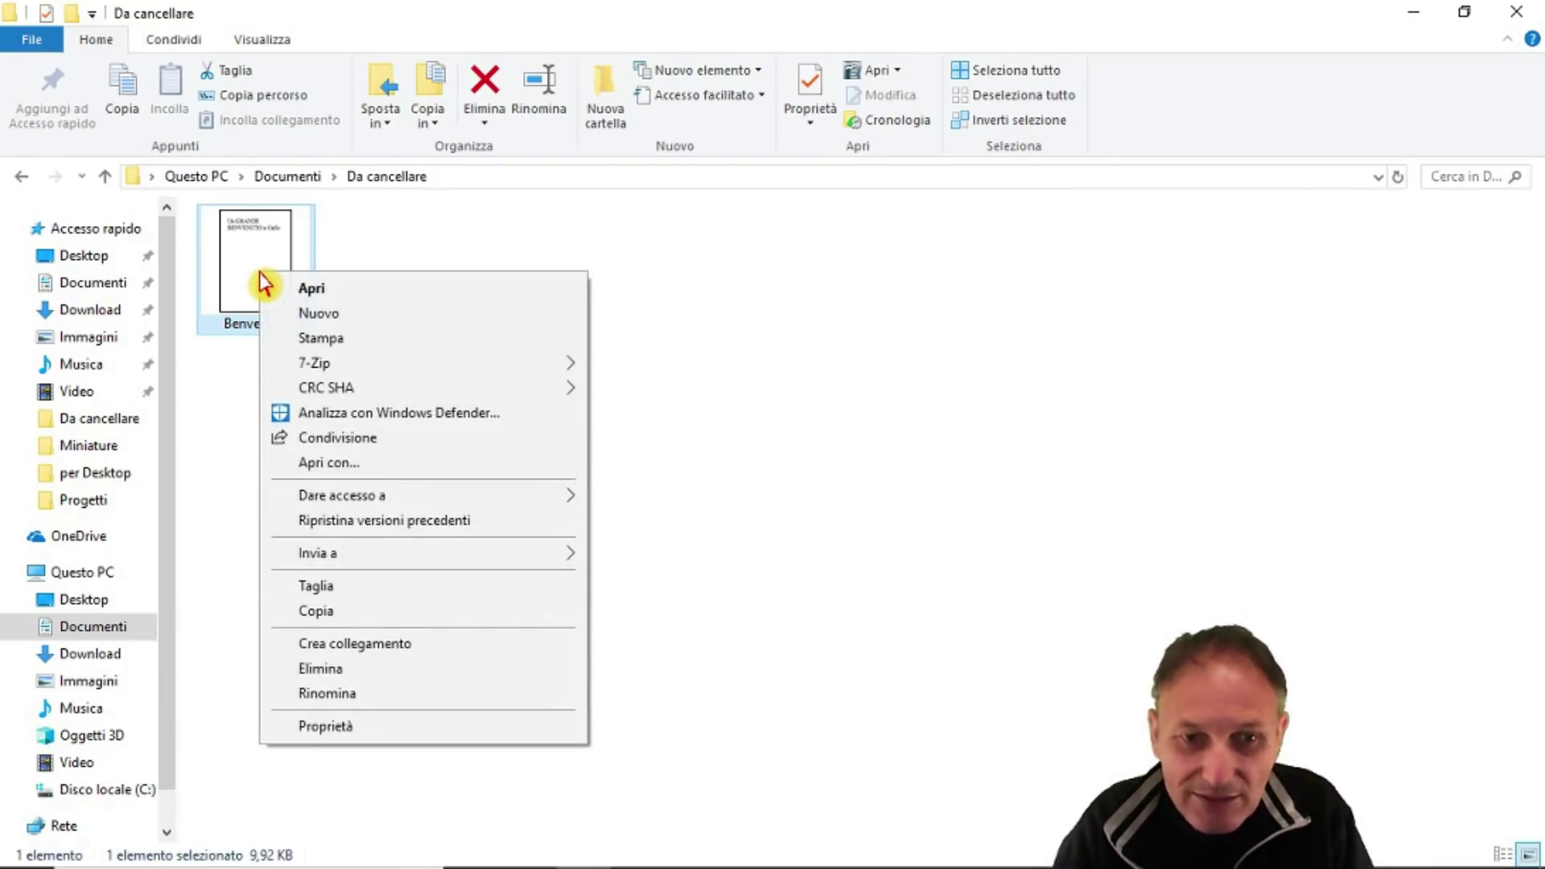
{"action": "left_click", "coordinate": [320, 670]}
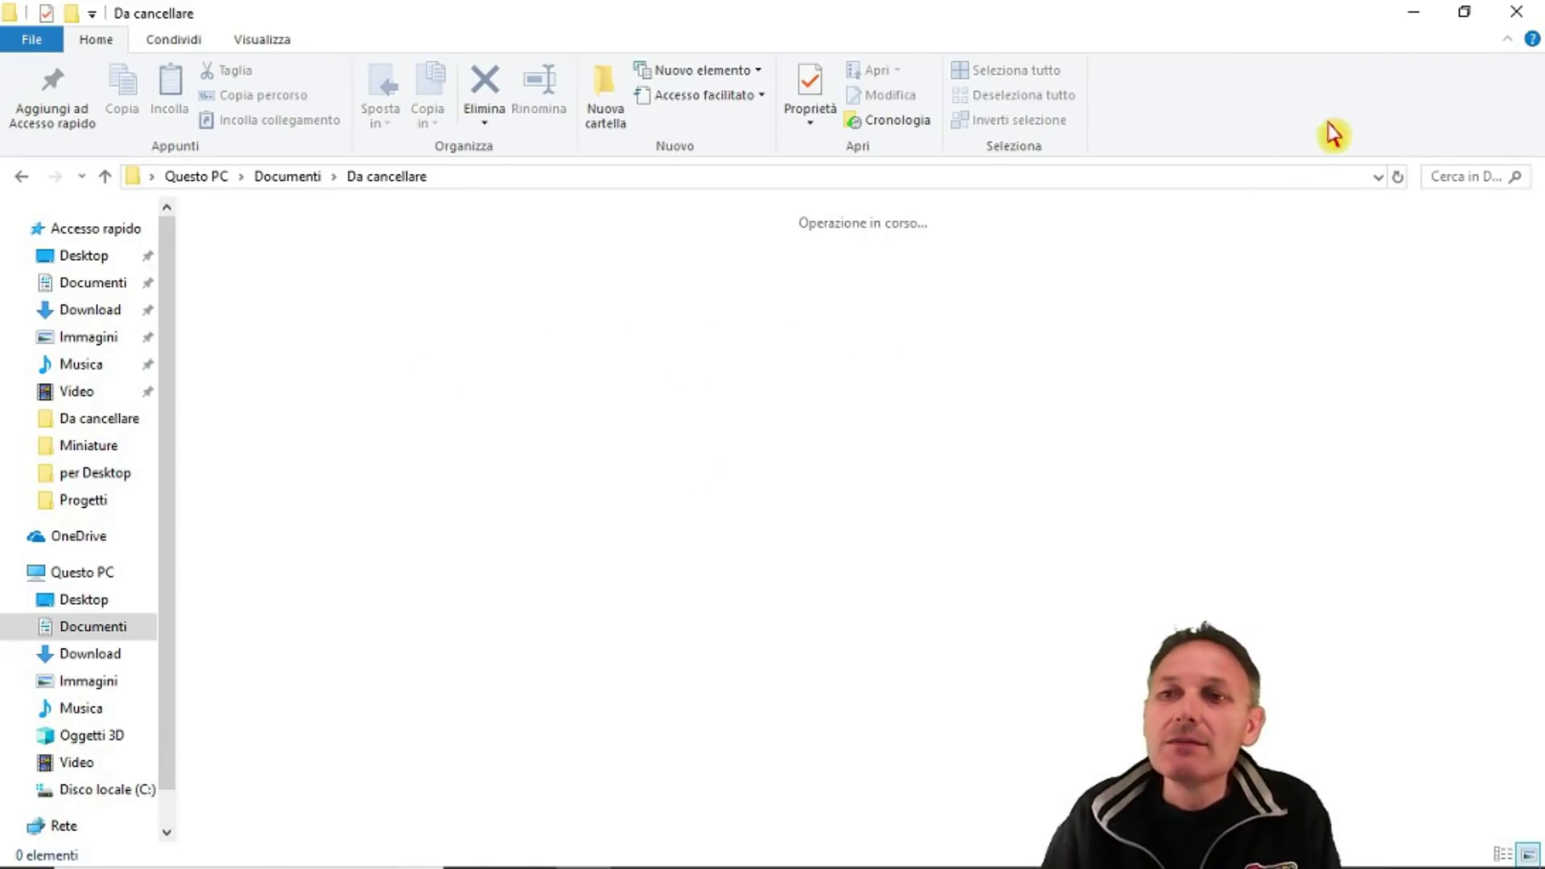
{"action": "left_click", "coordinate": [1511, 14]}
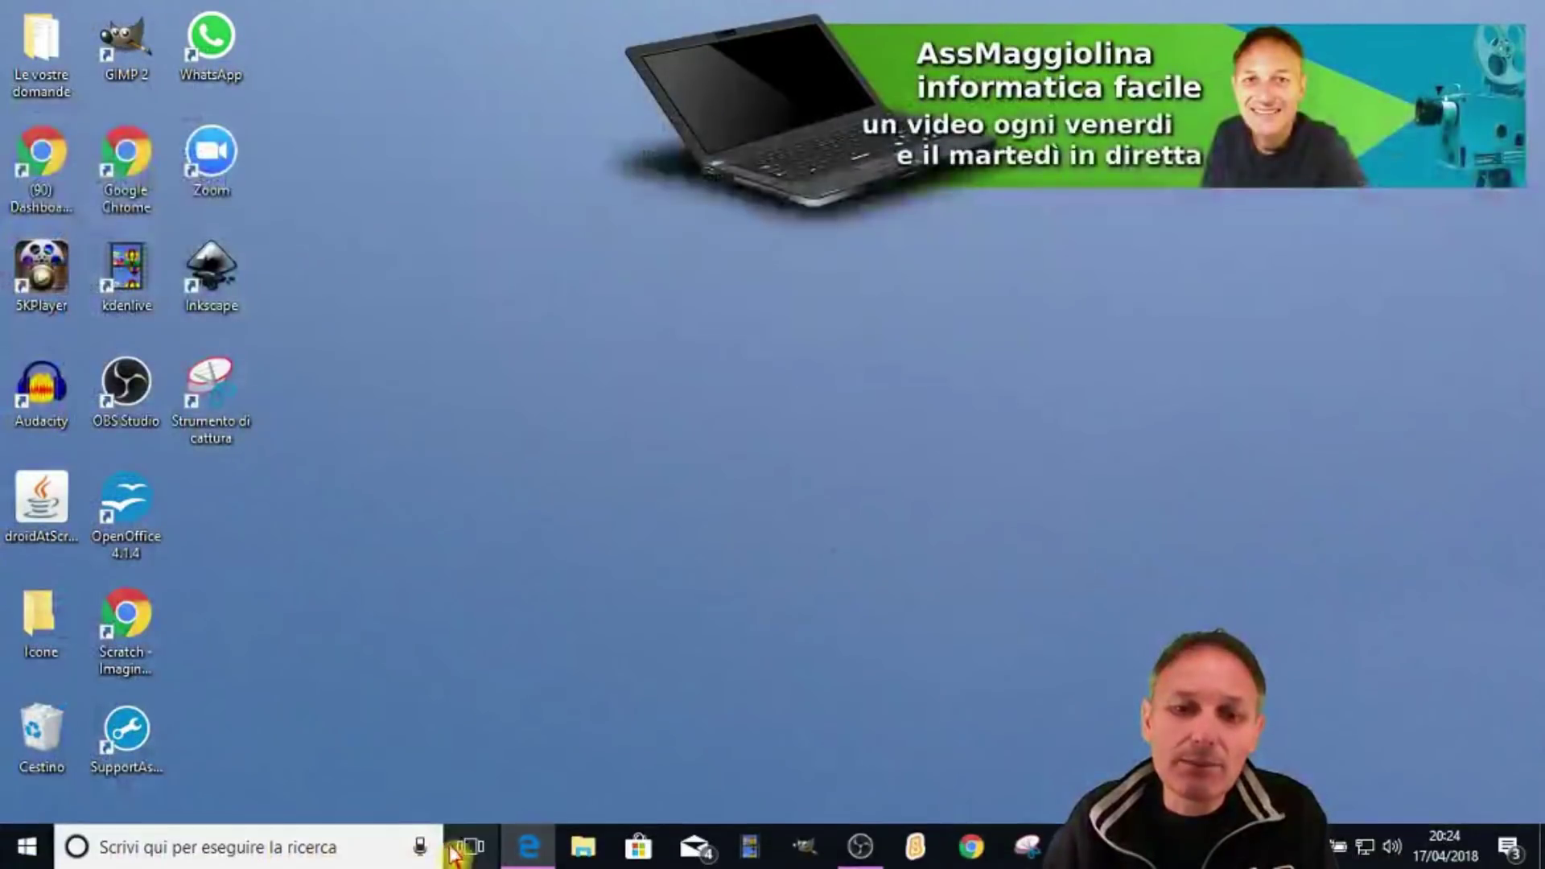
- Check the recent files in File Explorer for the deleted Benvenuto document, and close the window
{"action": "left_click", "coordinate": [579, 849]}
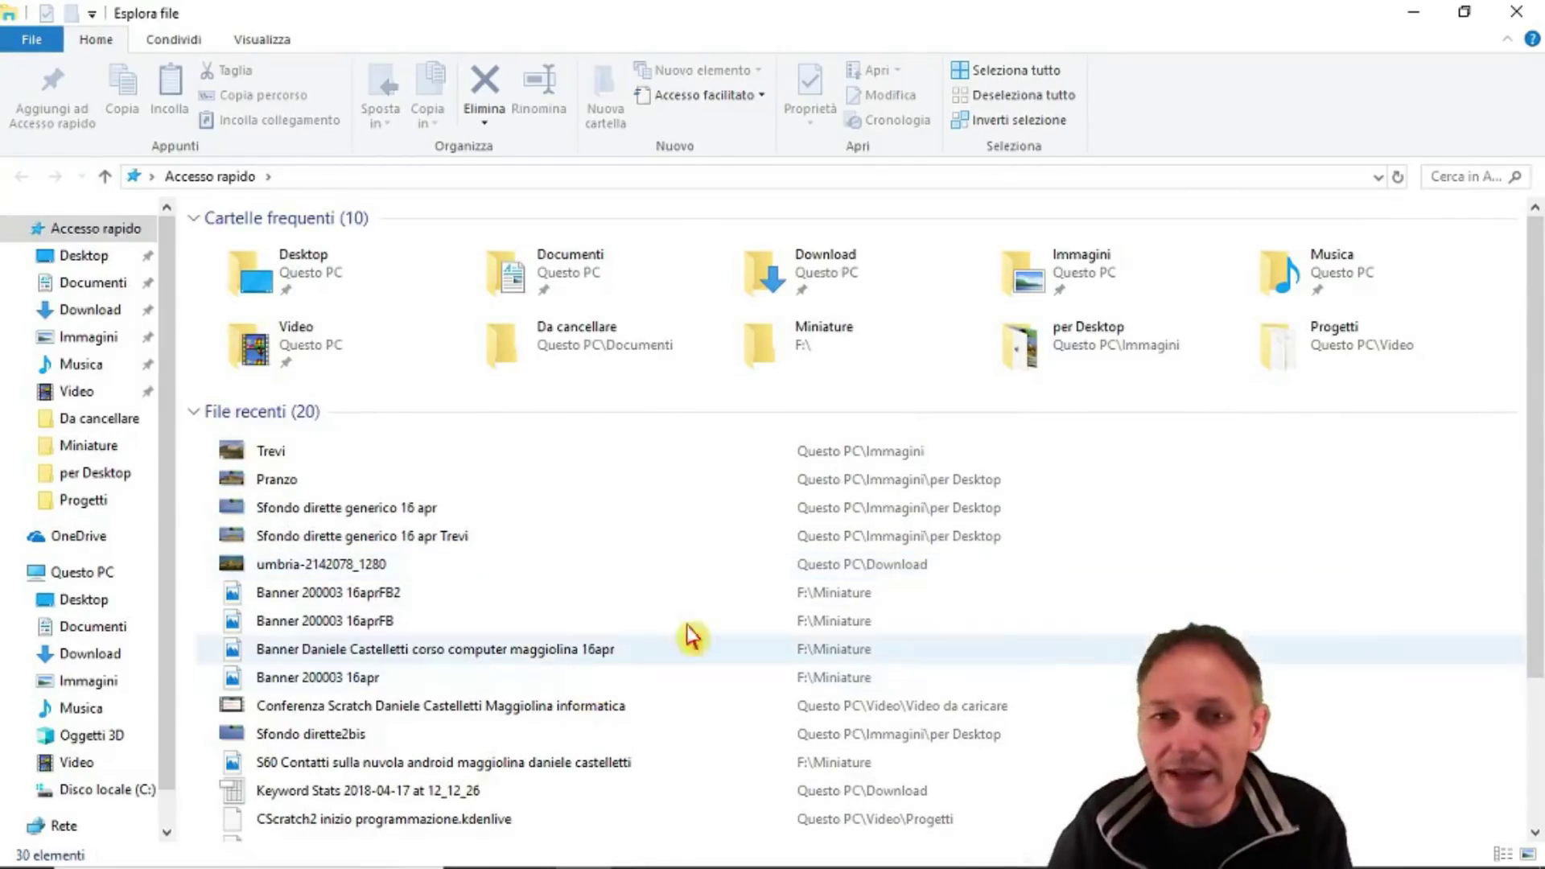
{"action": "left_click", "coordinate": [1516, 11]}
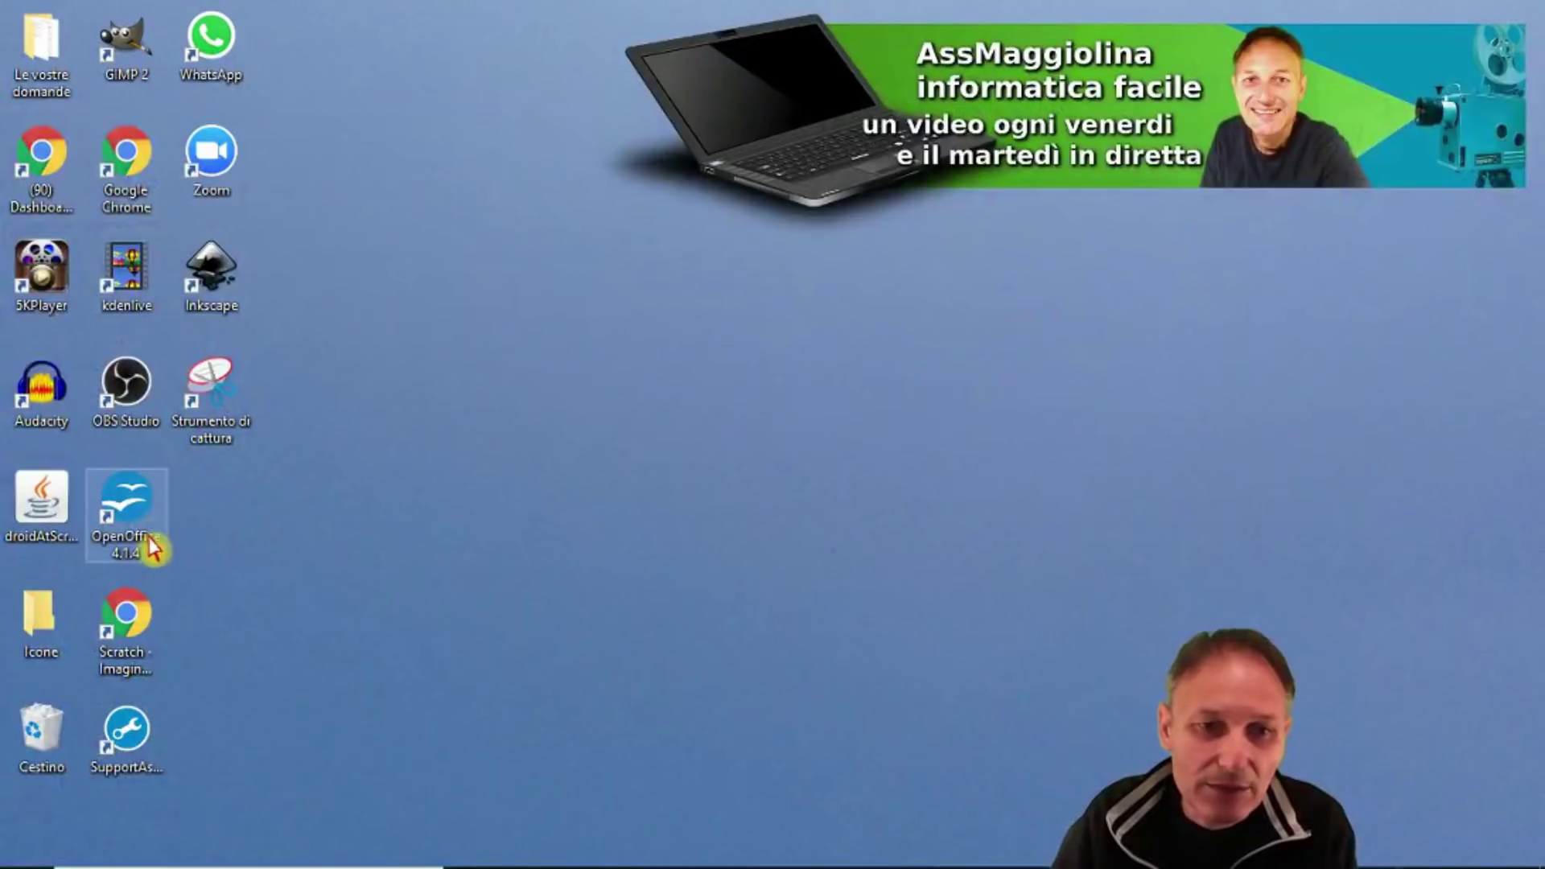
- Create a blank OpenOffice text document and try to open the deleted Benvenuto.odt from Documenti recenti
{"action": "double_click", "coordinate": [143, 505]}
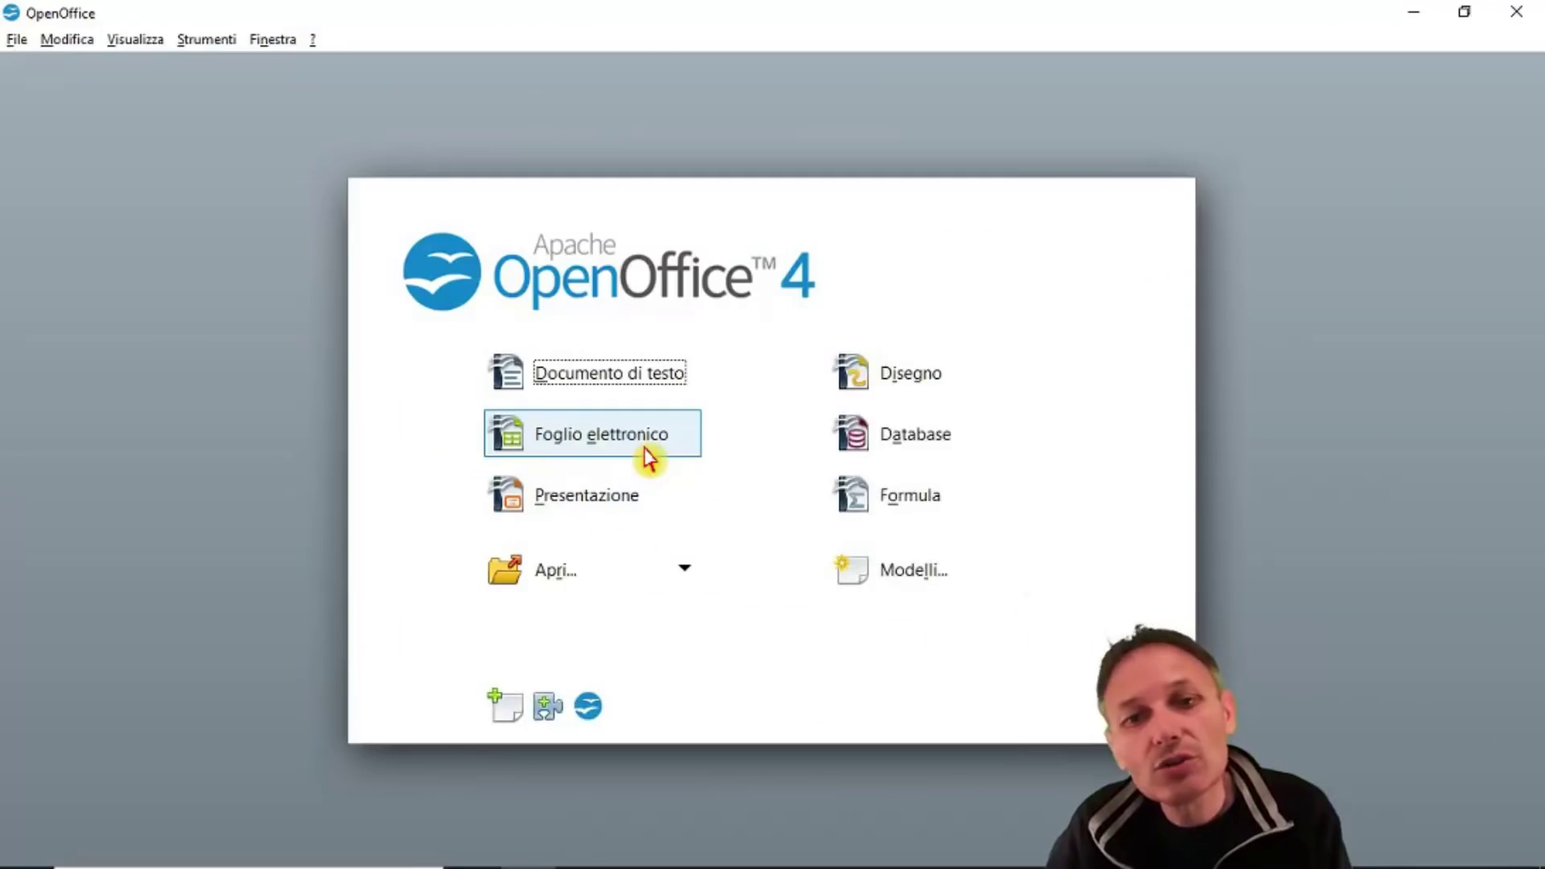
{"action": "left_click", "coordinate": [591, 385]}
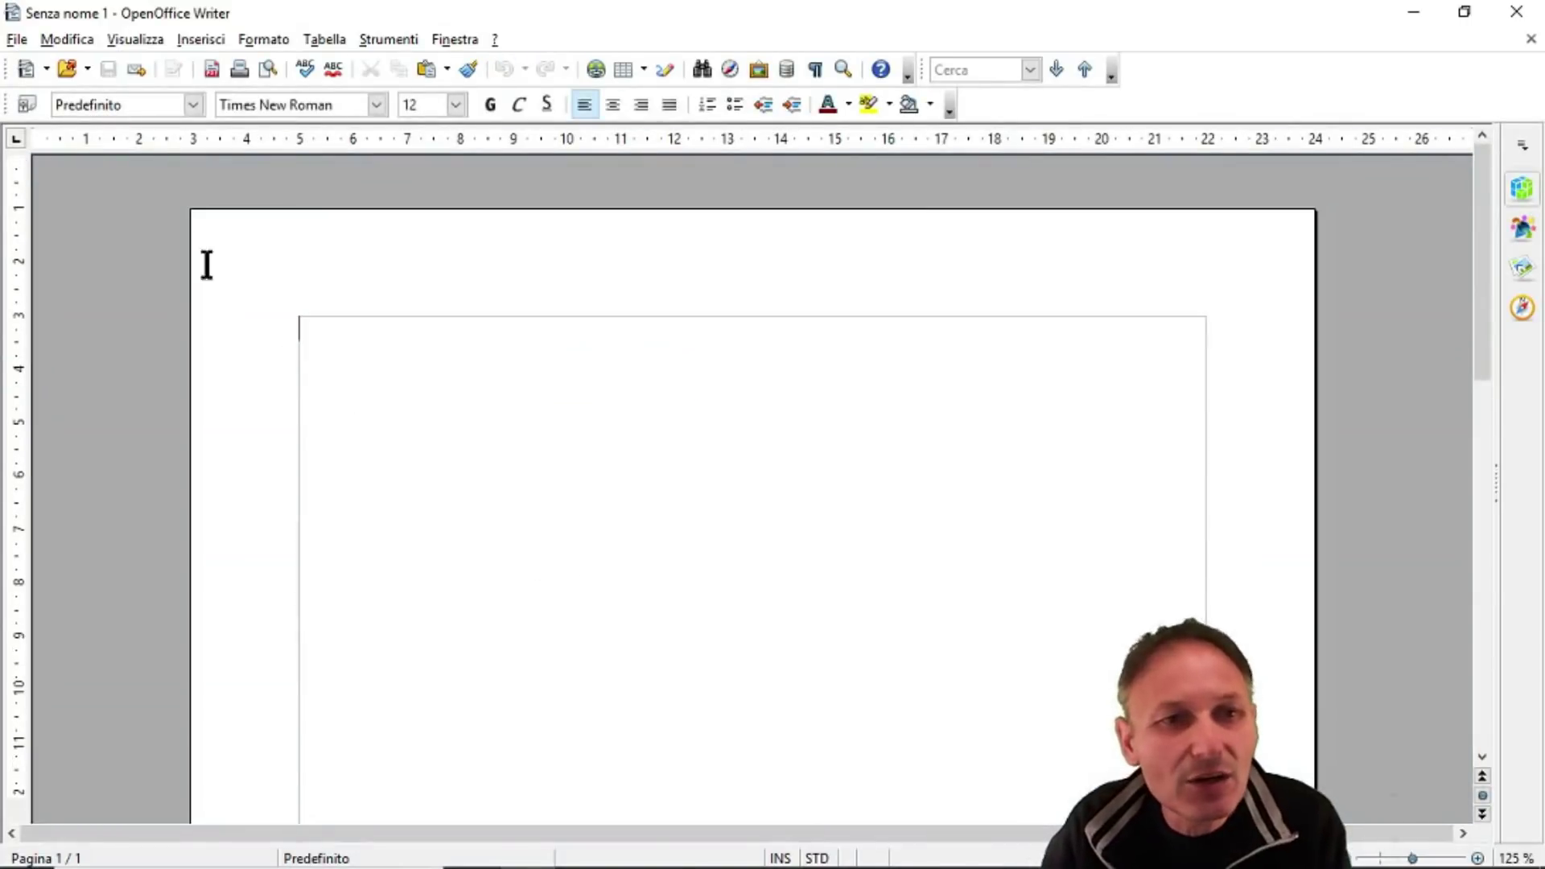
{"action": "left_click", "coordinate": [17, 38]}
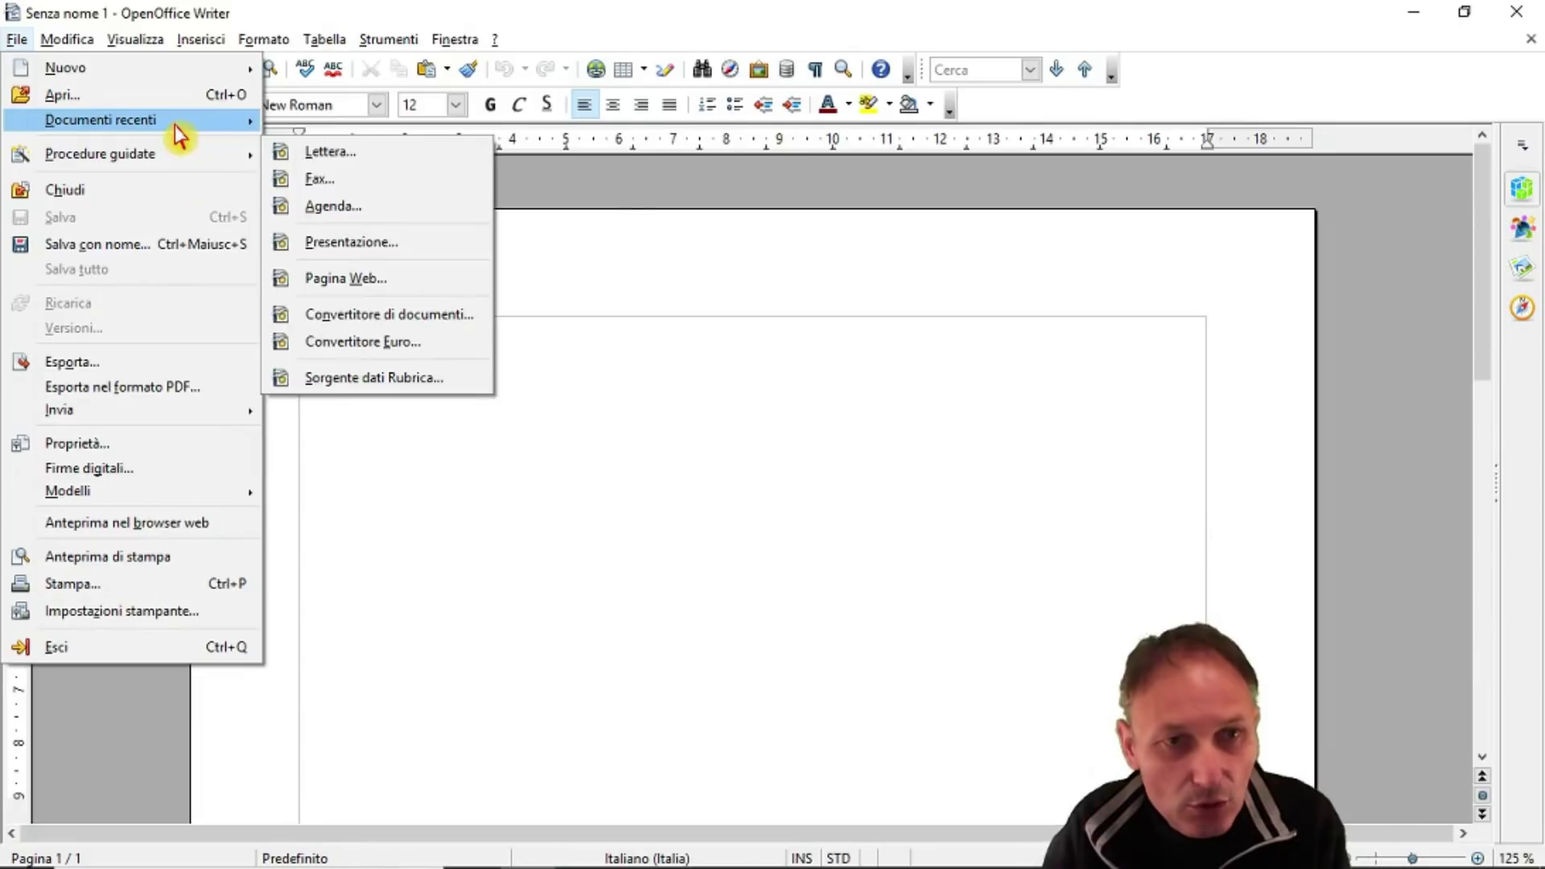
{"action": "mouse_move", "coordinate": [177, 135]}
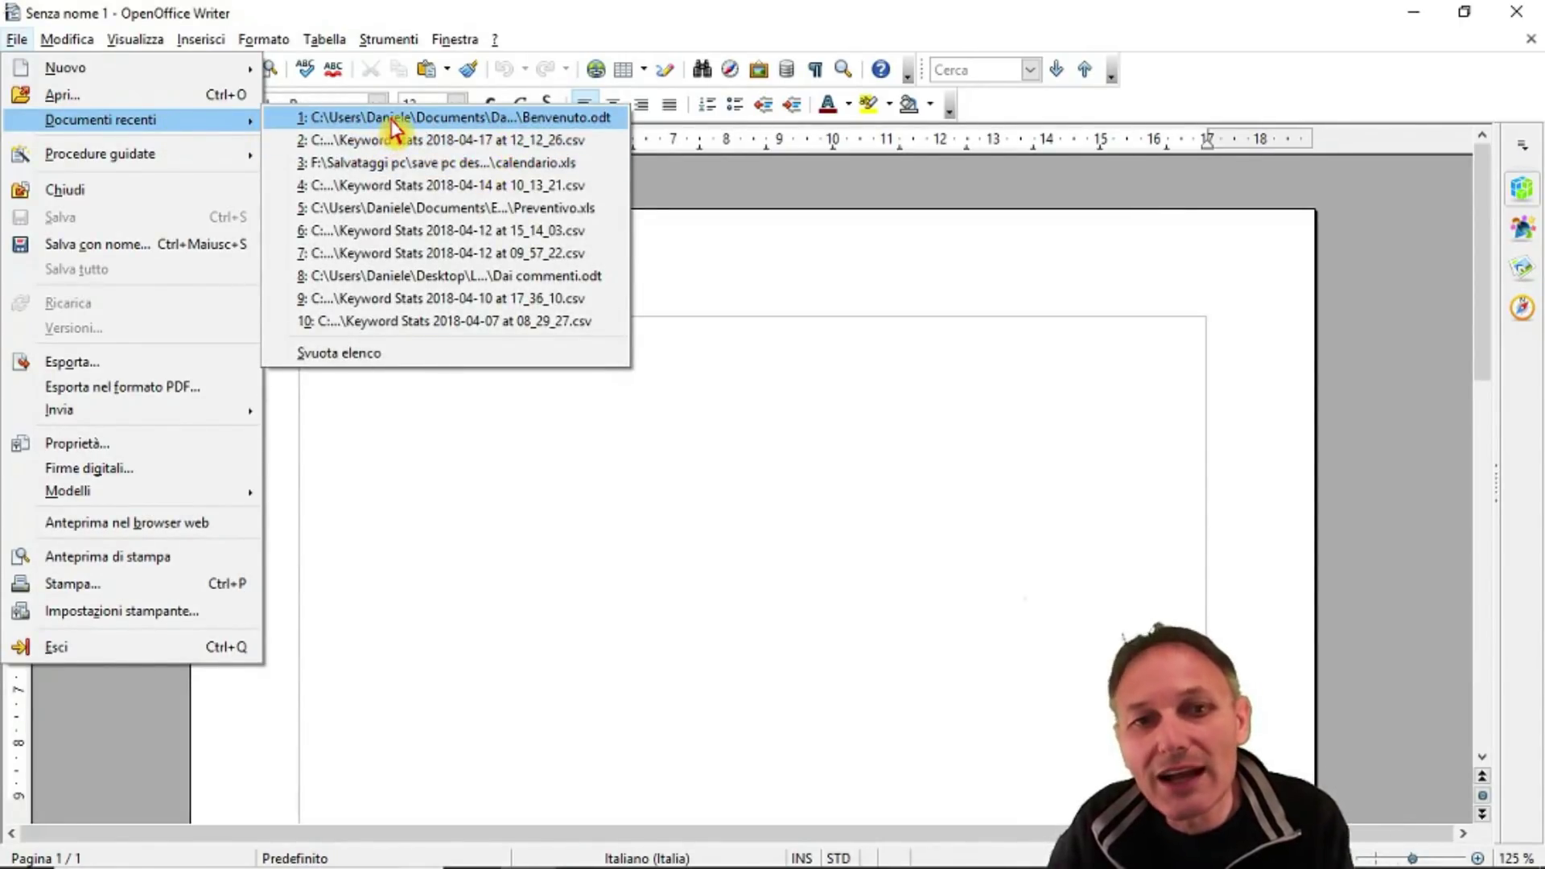
{"action": "left_click", "coordinate": [396, 120]}
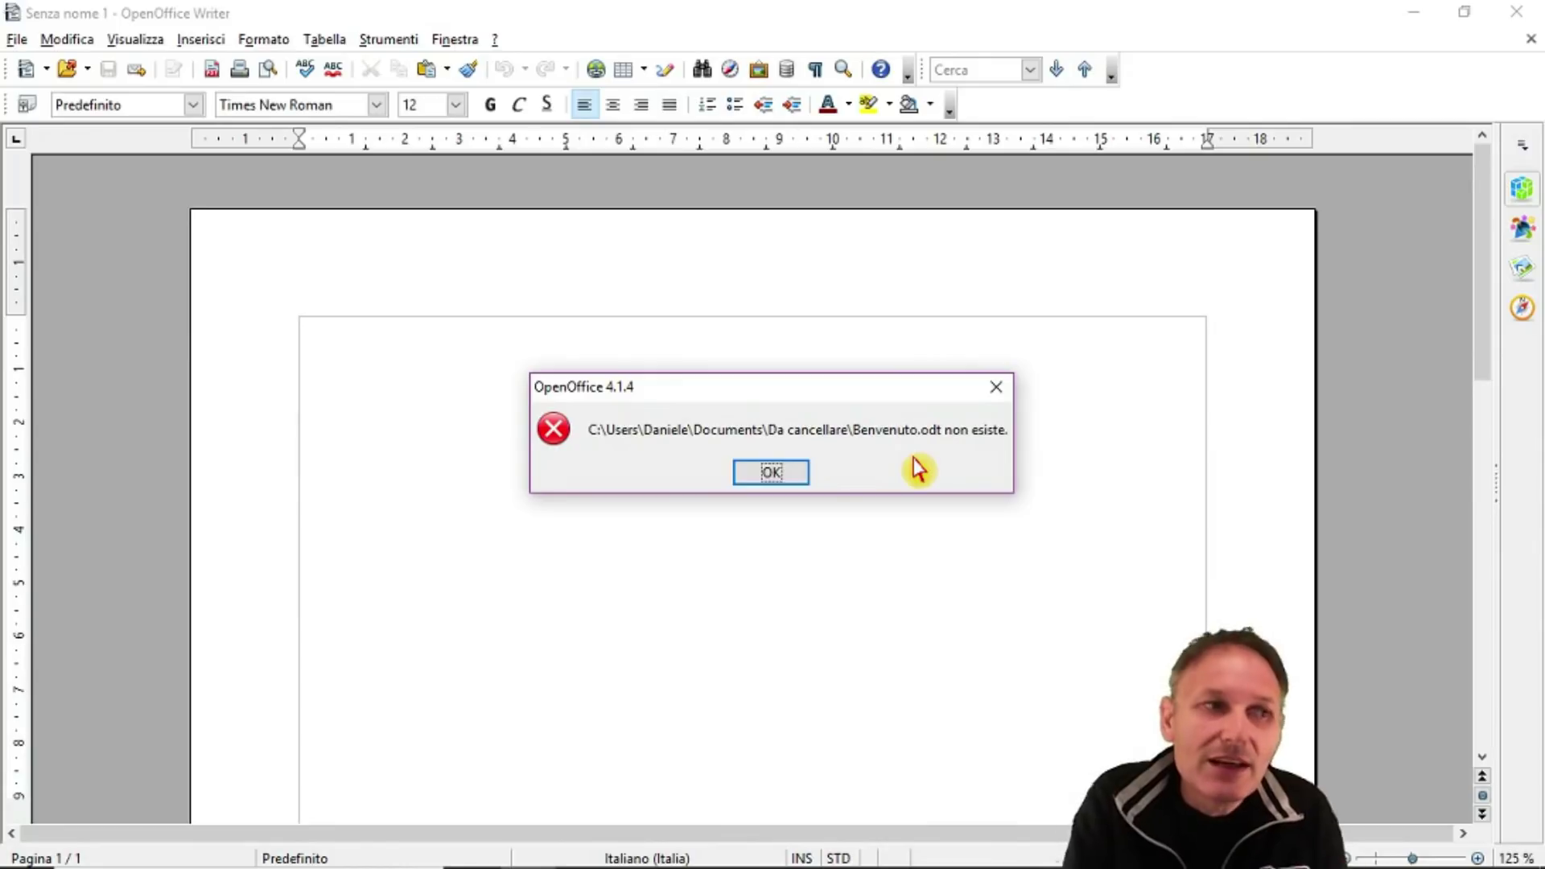
{"action": "left_click", "coordinate": [768, 473]}
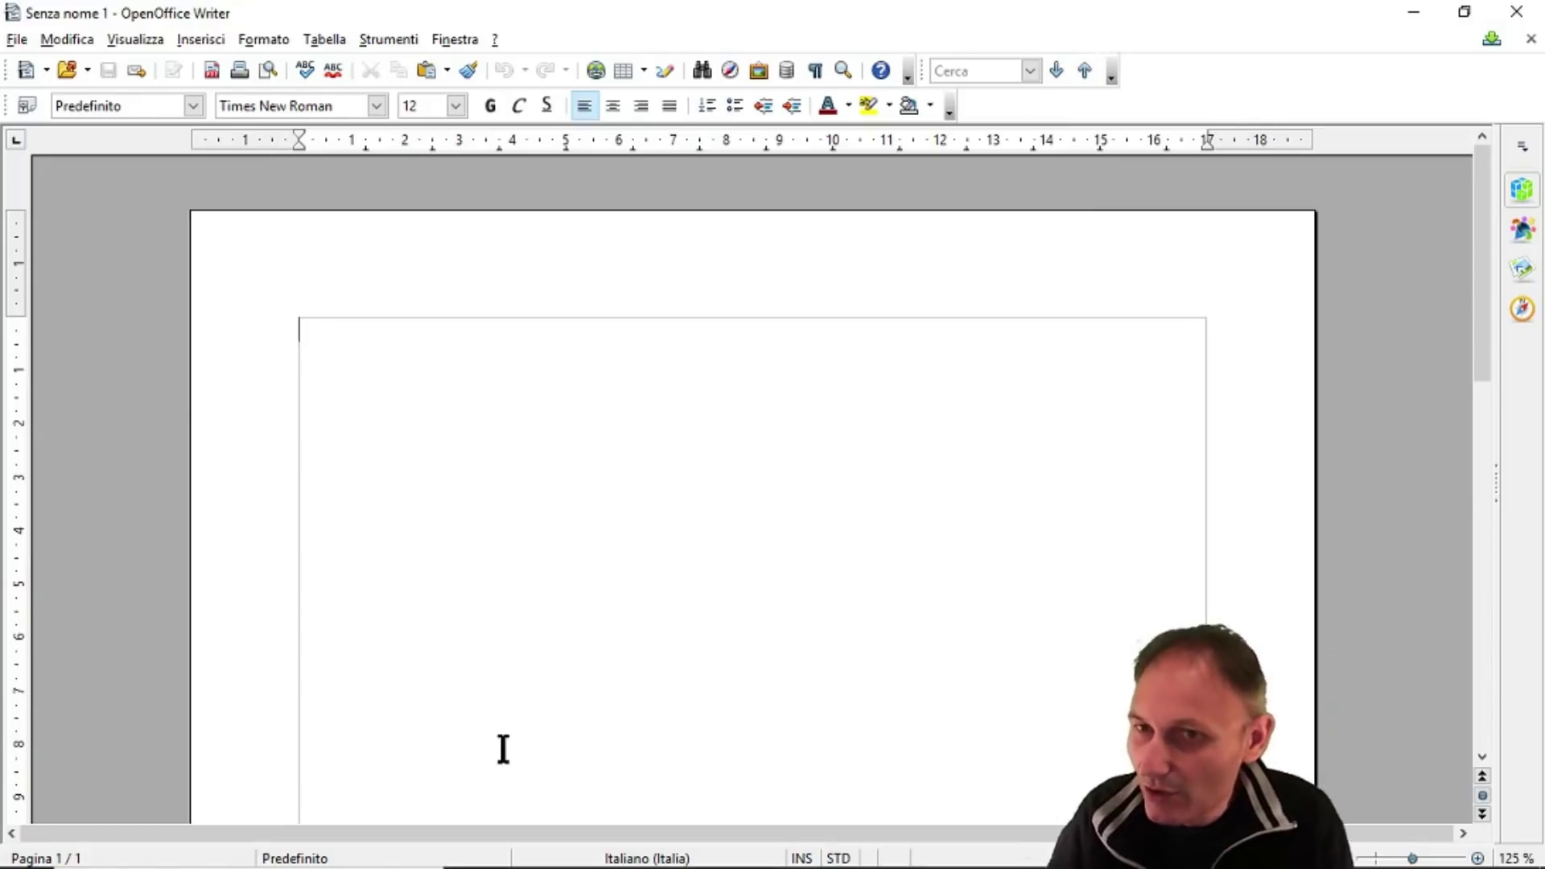
- Empty OpenOffice's list of recent documents with Svuota elenco, and close the OpenOffice window
{"action": "left_click", "coordinate": [19, 41]}
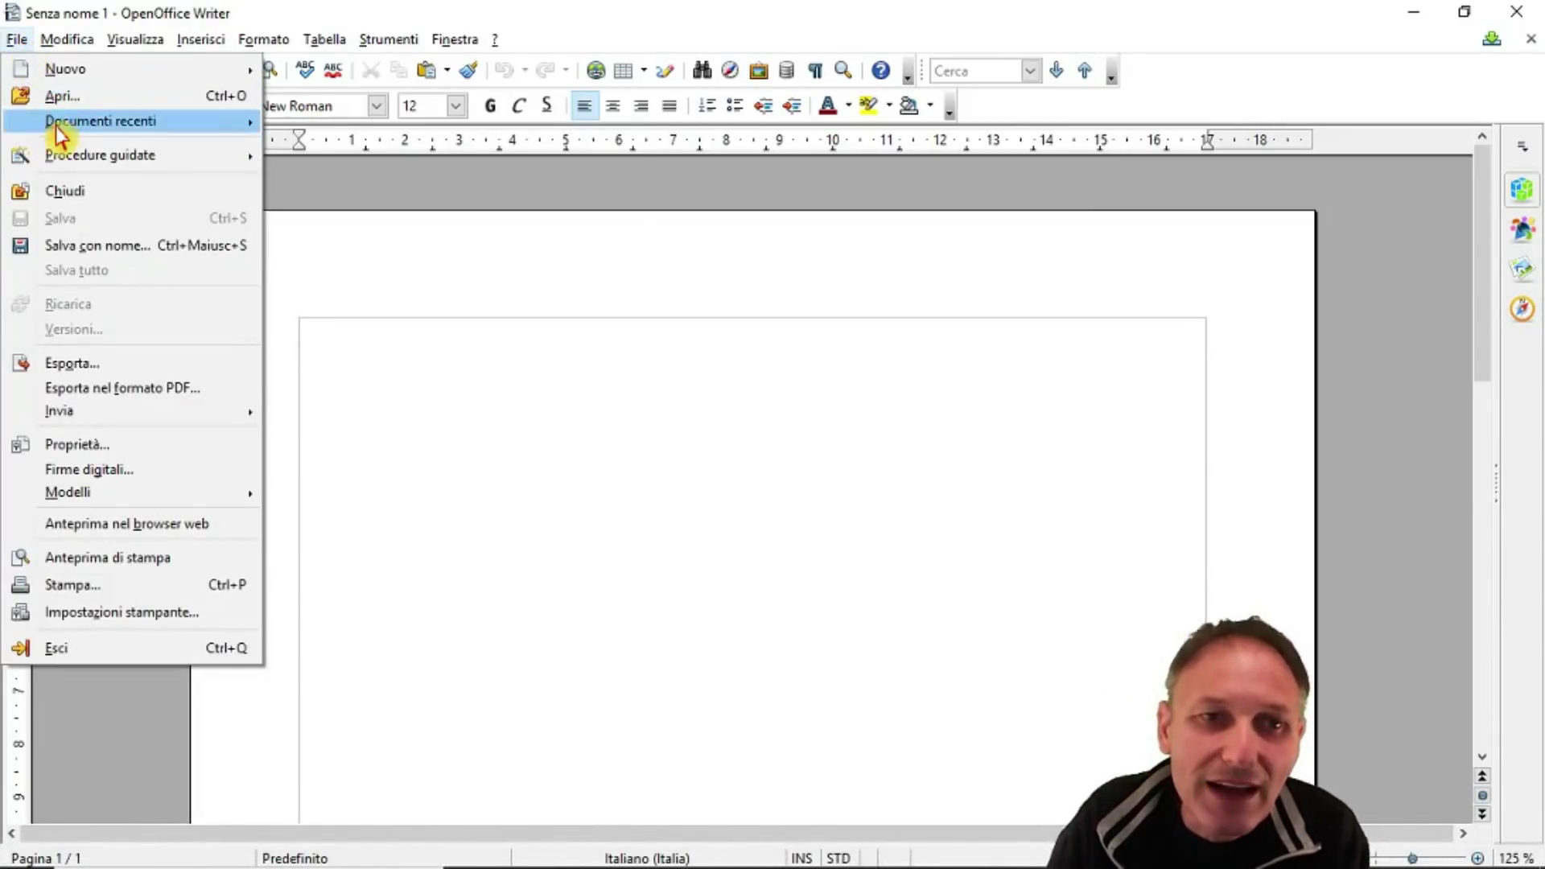
{"action": "mouse_move", "coordinate": [78, 135]}
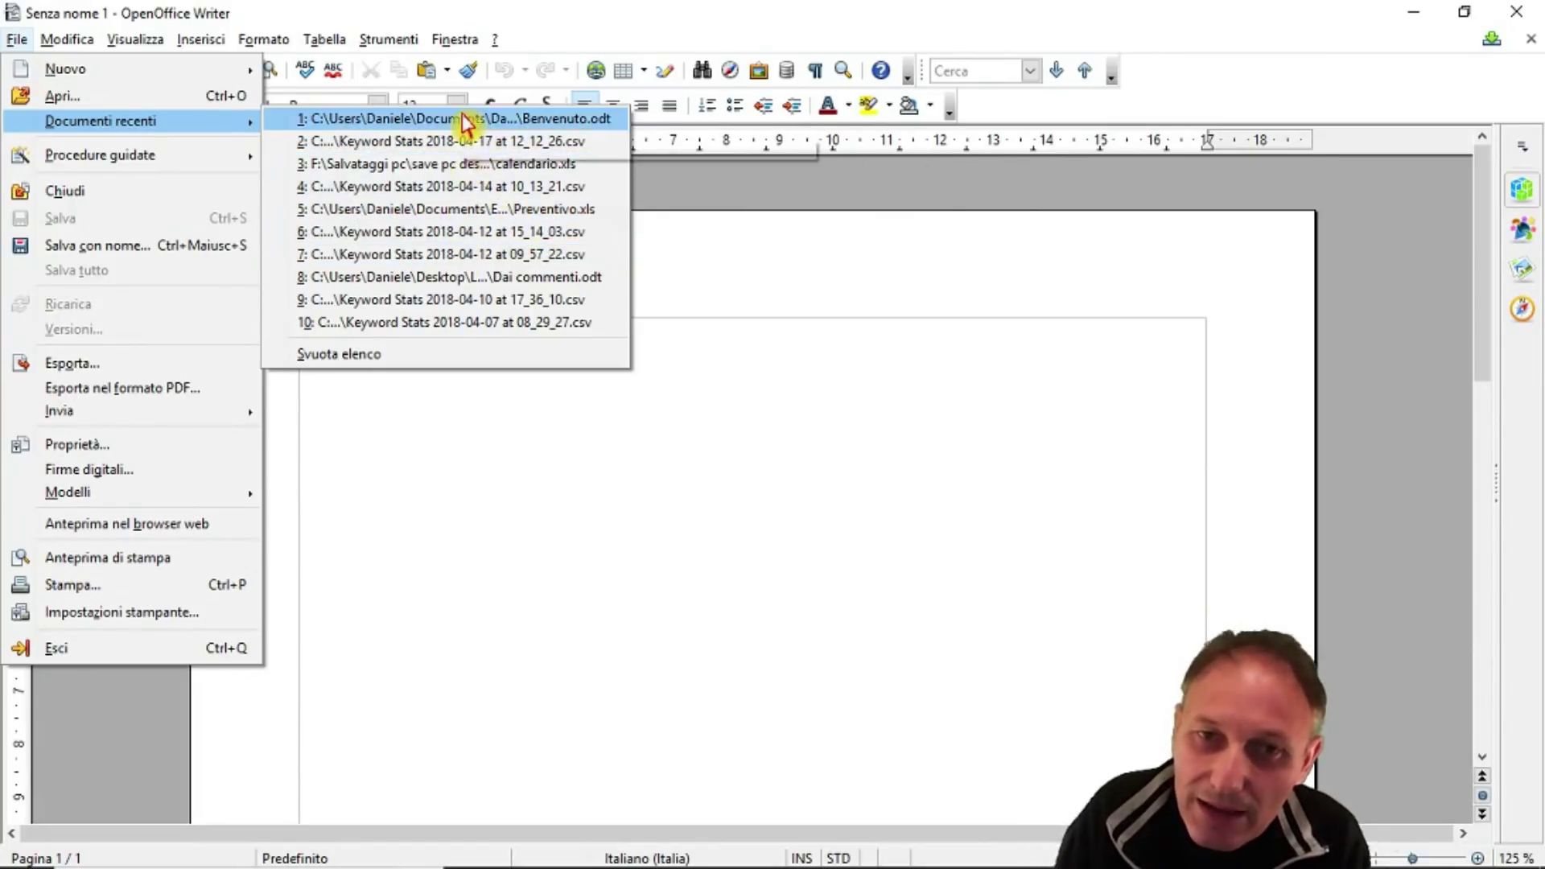
{"action": "left_click", "coordinate": [325, 354]}
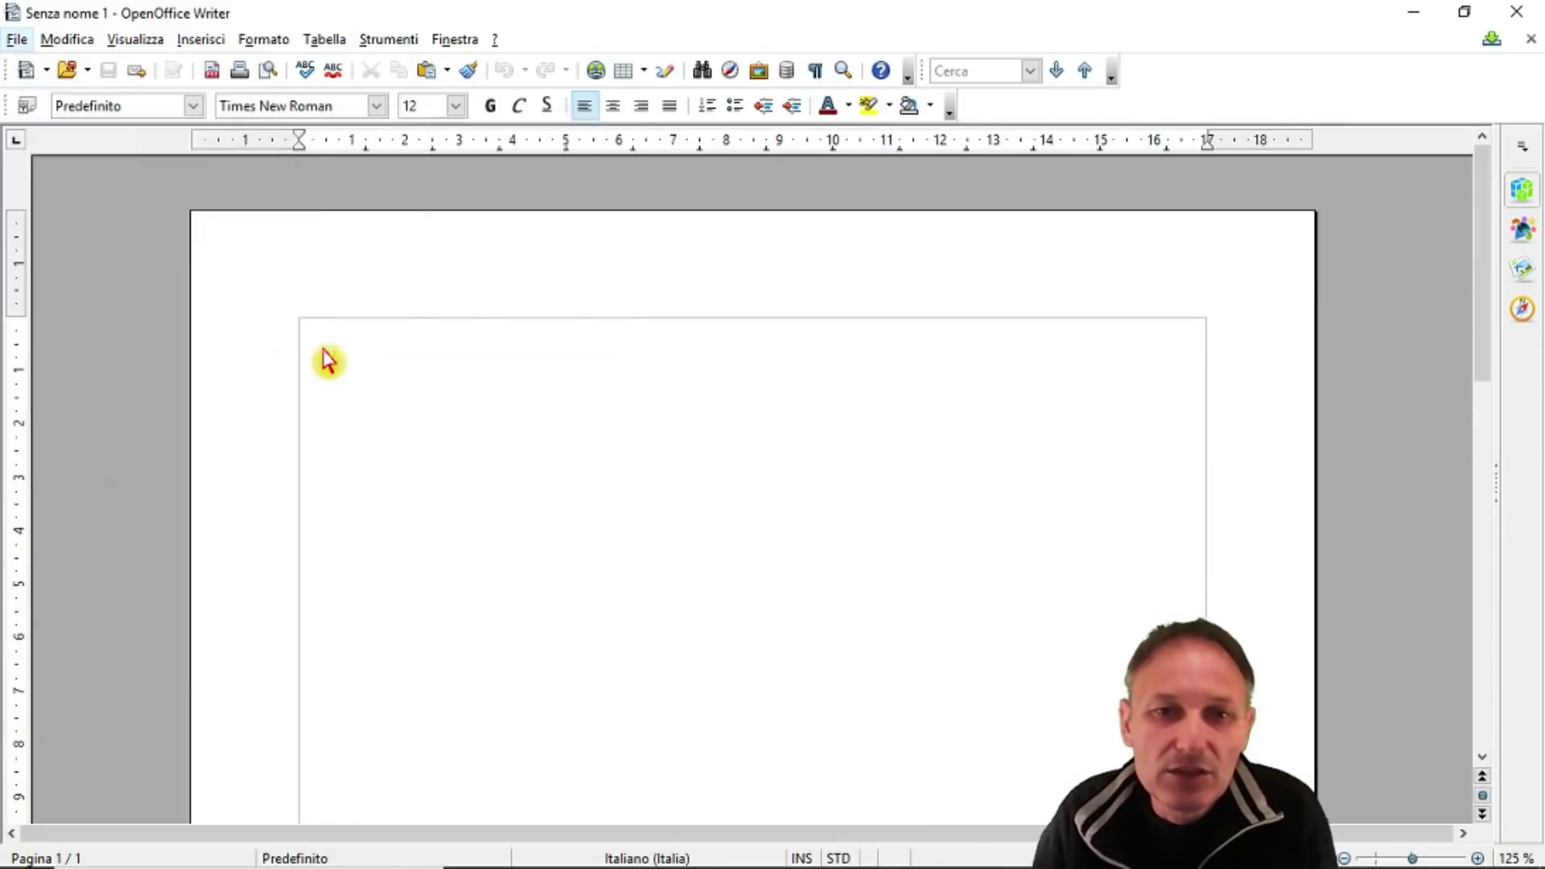
{"action": "left_click", "coordinate": [27, 42]}
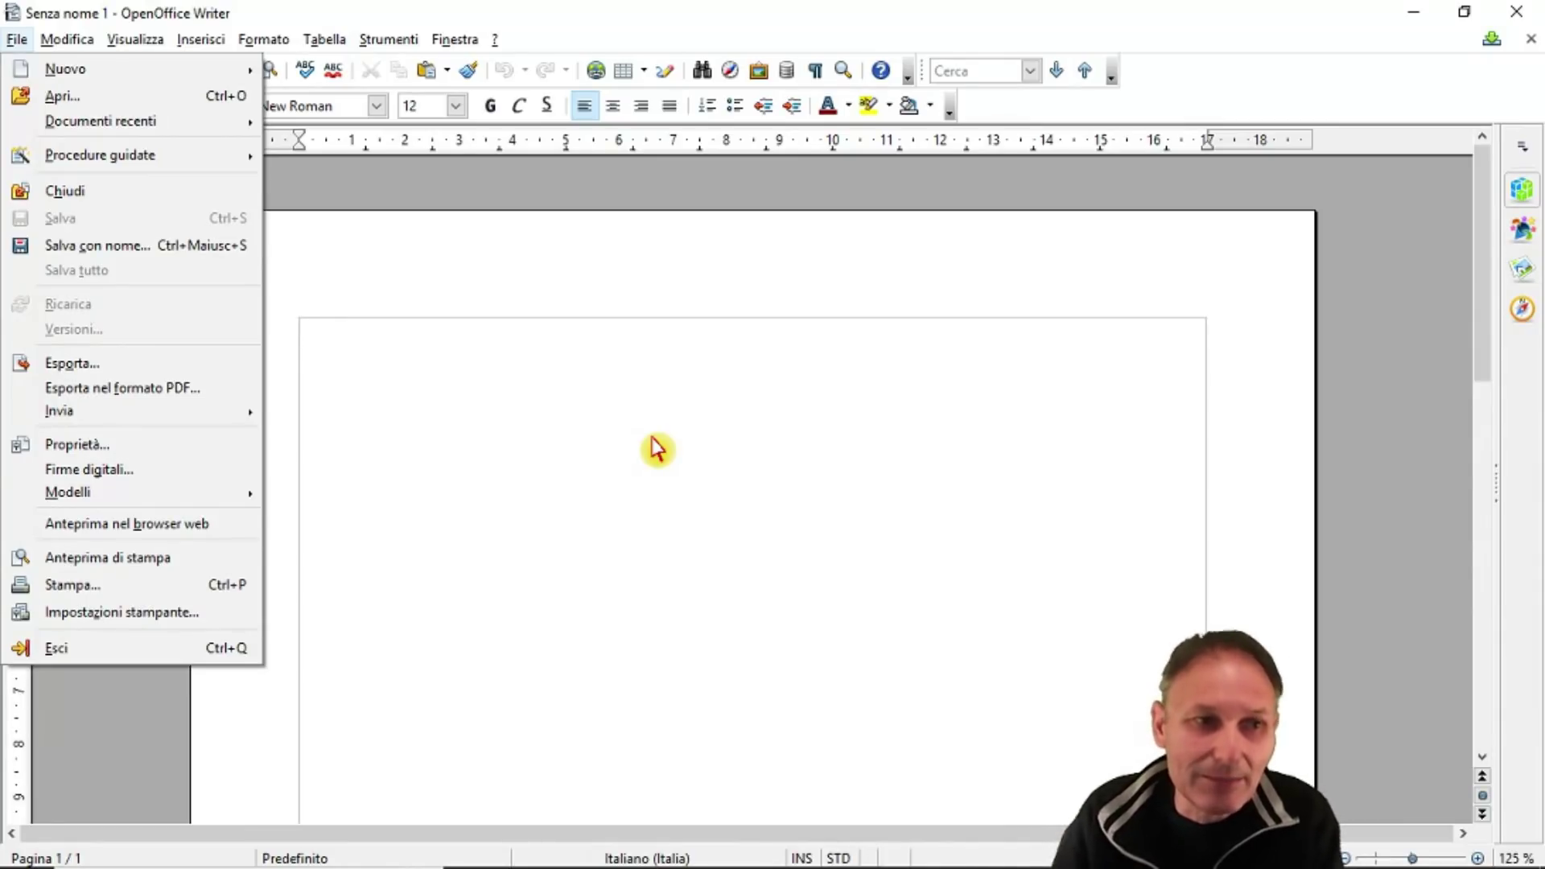
{"action": "left_click", "coordinate": [648, 331]}
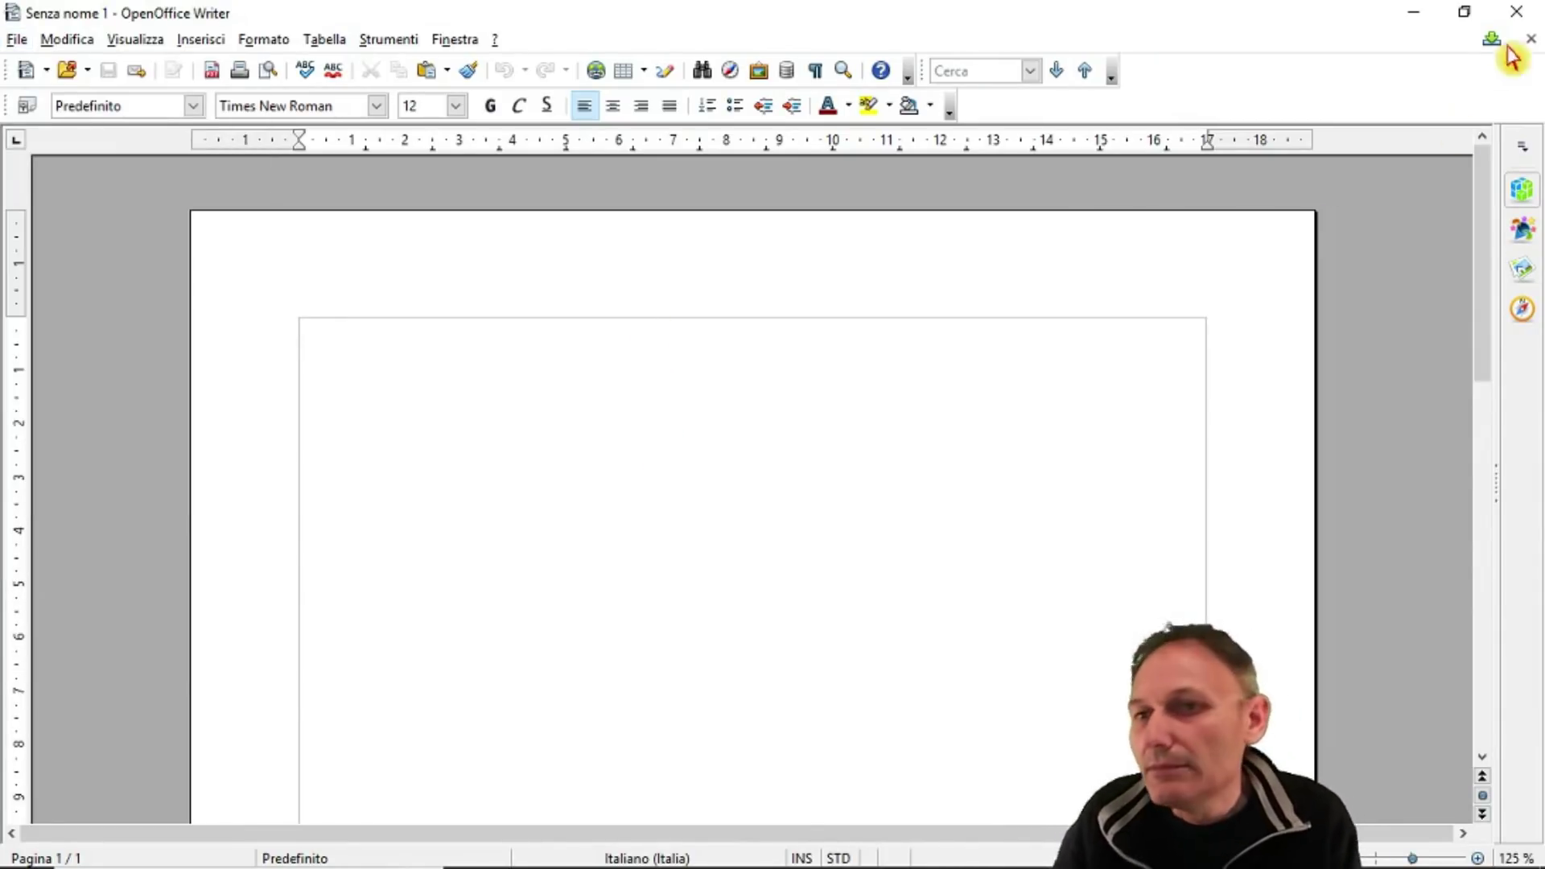
{"action": "left_click", "coordinate": [1516, 11]}
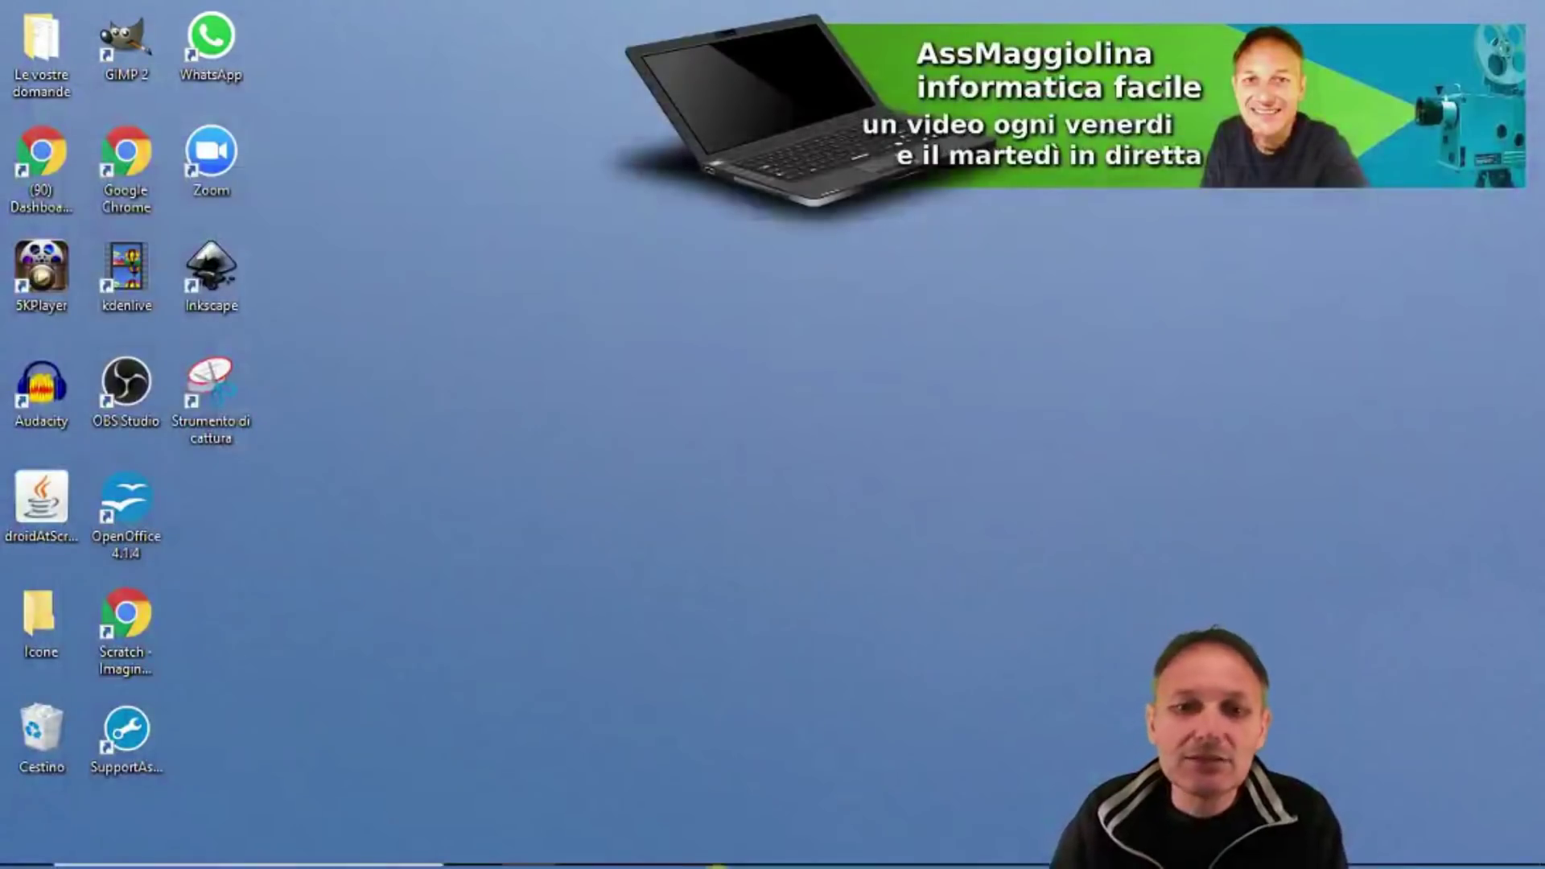
- Look through the recent files in File Explorer and open the Opzioni cartella dialog for Accesso rapido
{"action": "mouse_move", "coordinate": [600, 844]}
{"action": "left_click", "coordinate": [585, 851]}
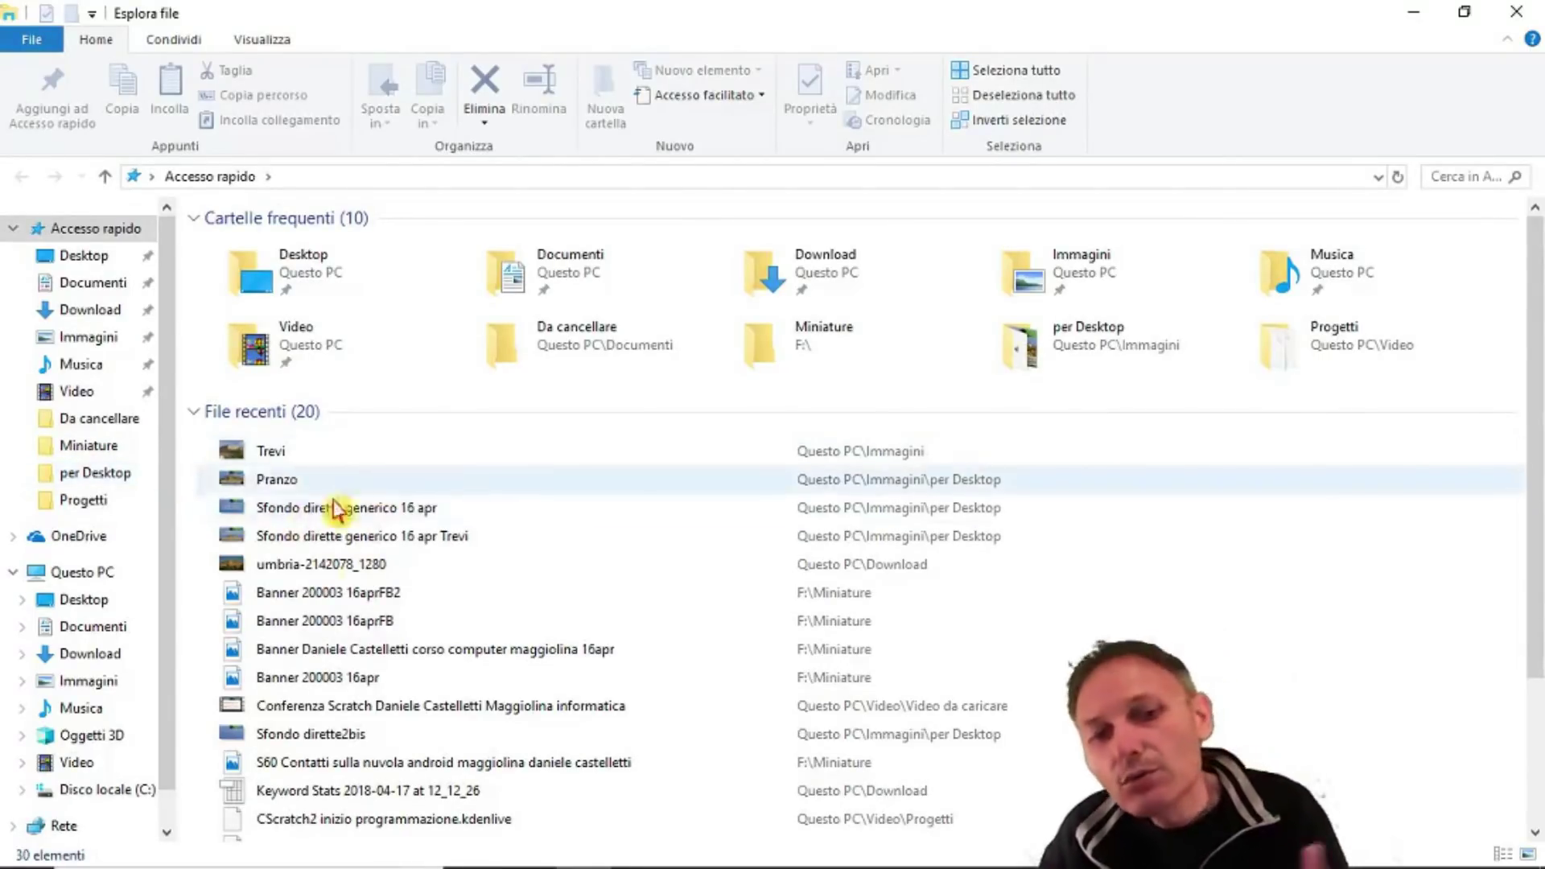
{"action": "scroll", "coordinate": [298, 684], "scroll_direction": "down", "scroll_amount": 2}
{"action": "scroll", "coordinate": [298, 684], "scroll_direction": "up", "scroll_amount": 2}
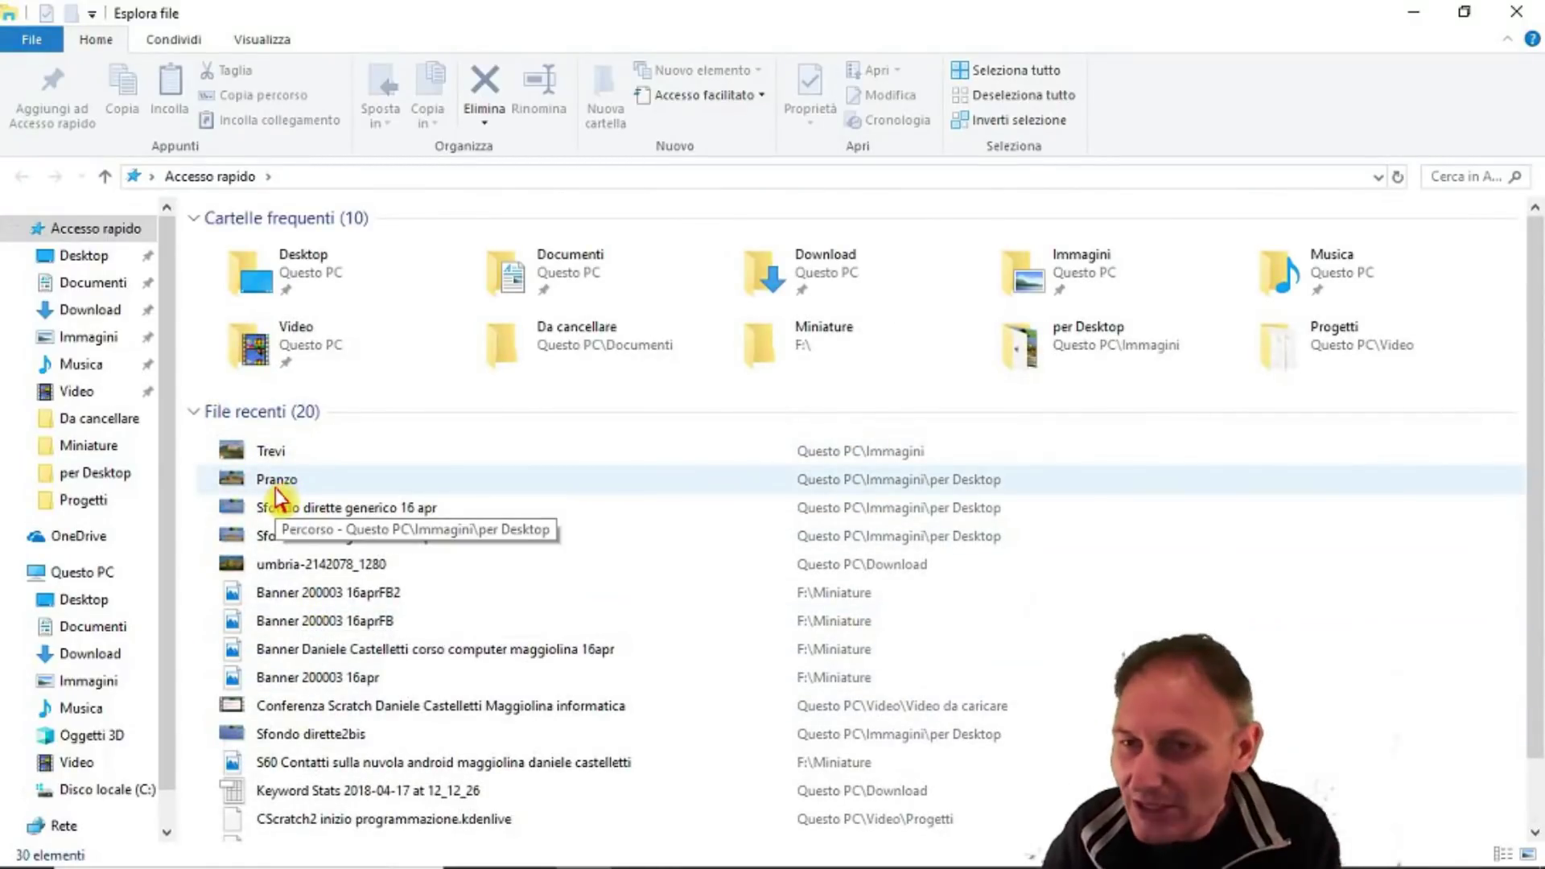
{"action": "right_click", "coordinate": [78, 233]}
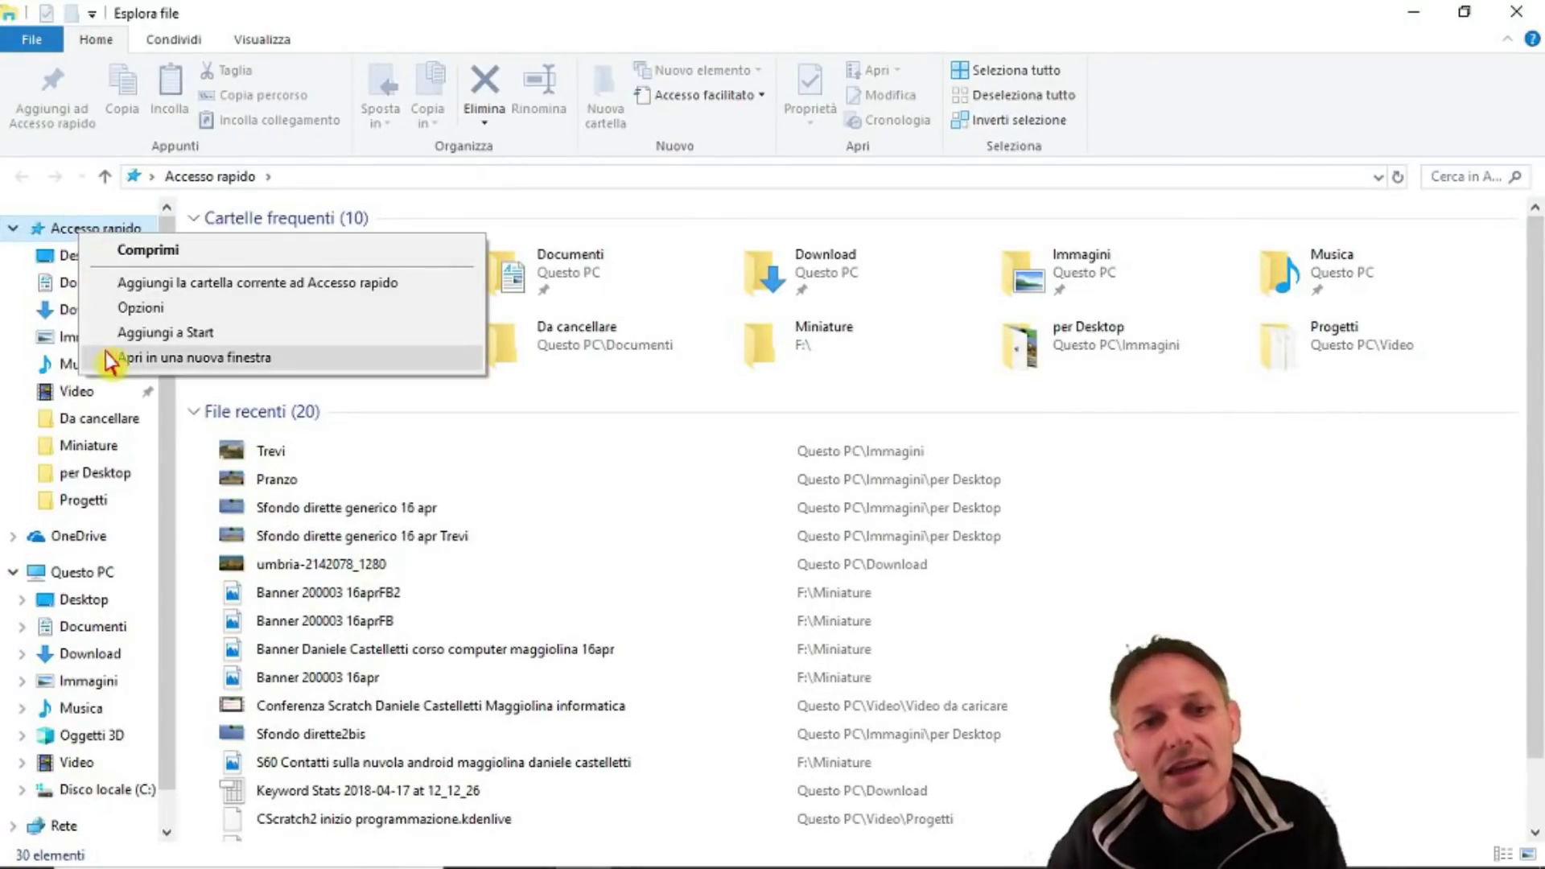
{"action": "left_click", "coordinate": [146, 309]}
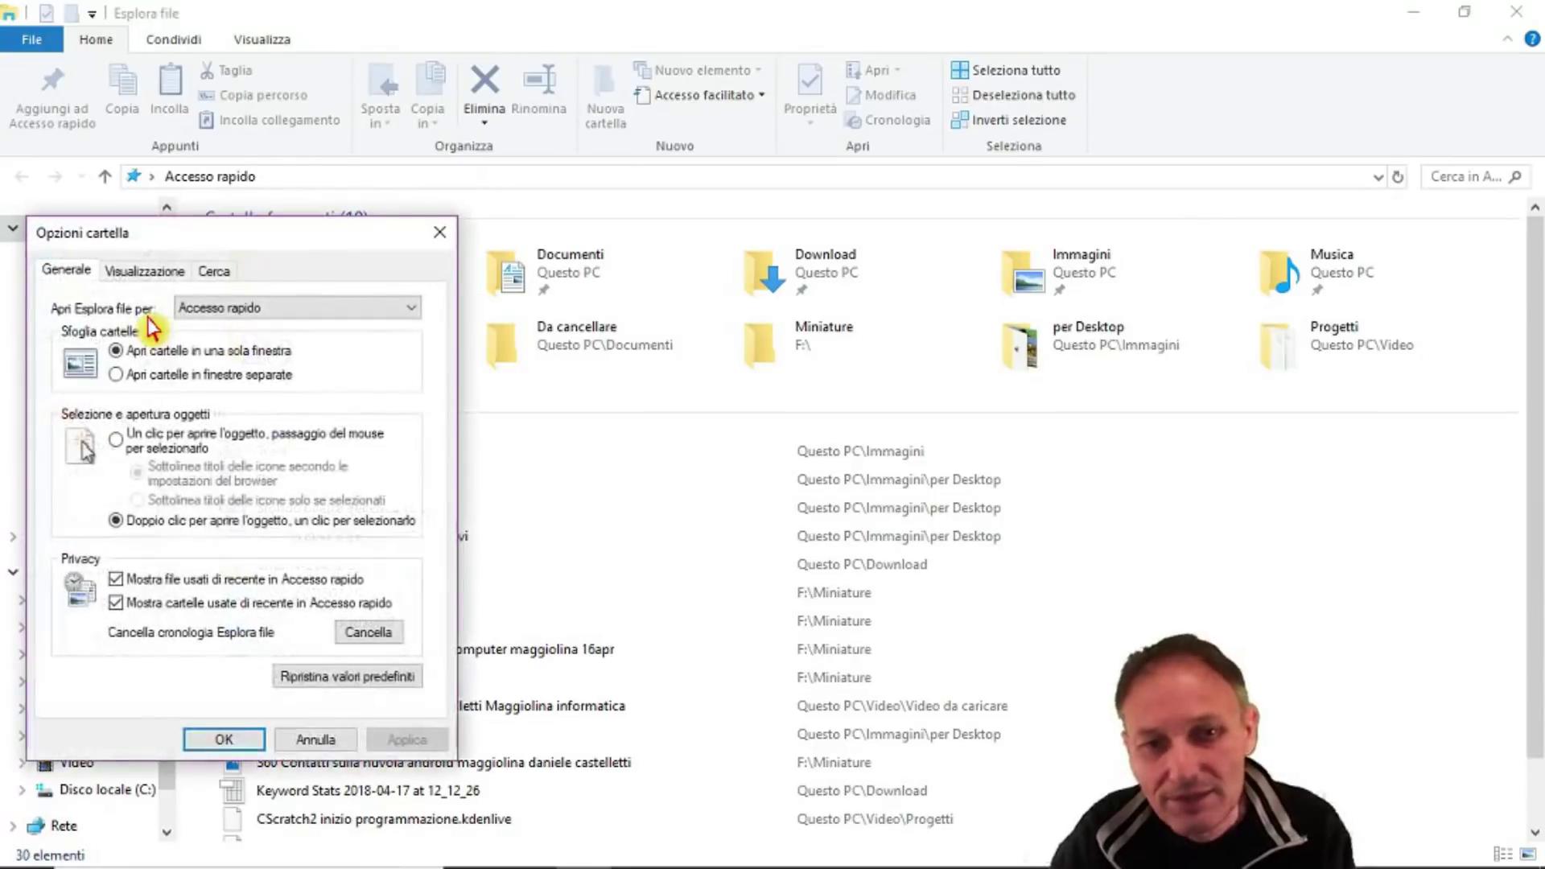
{"action": "left_click_drag", "start_coordinate": [255, 247], "coordinate": [800, 117]}
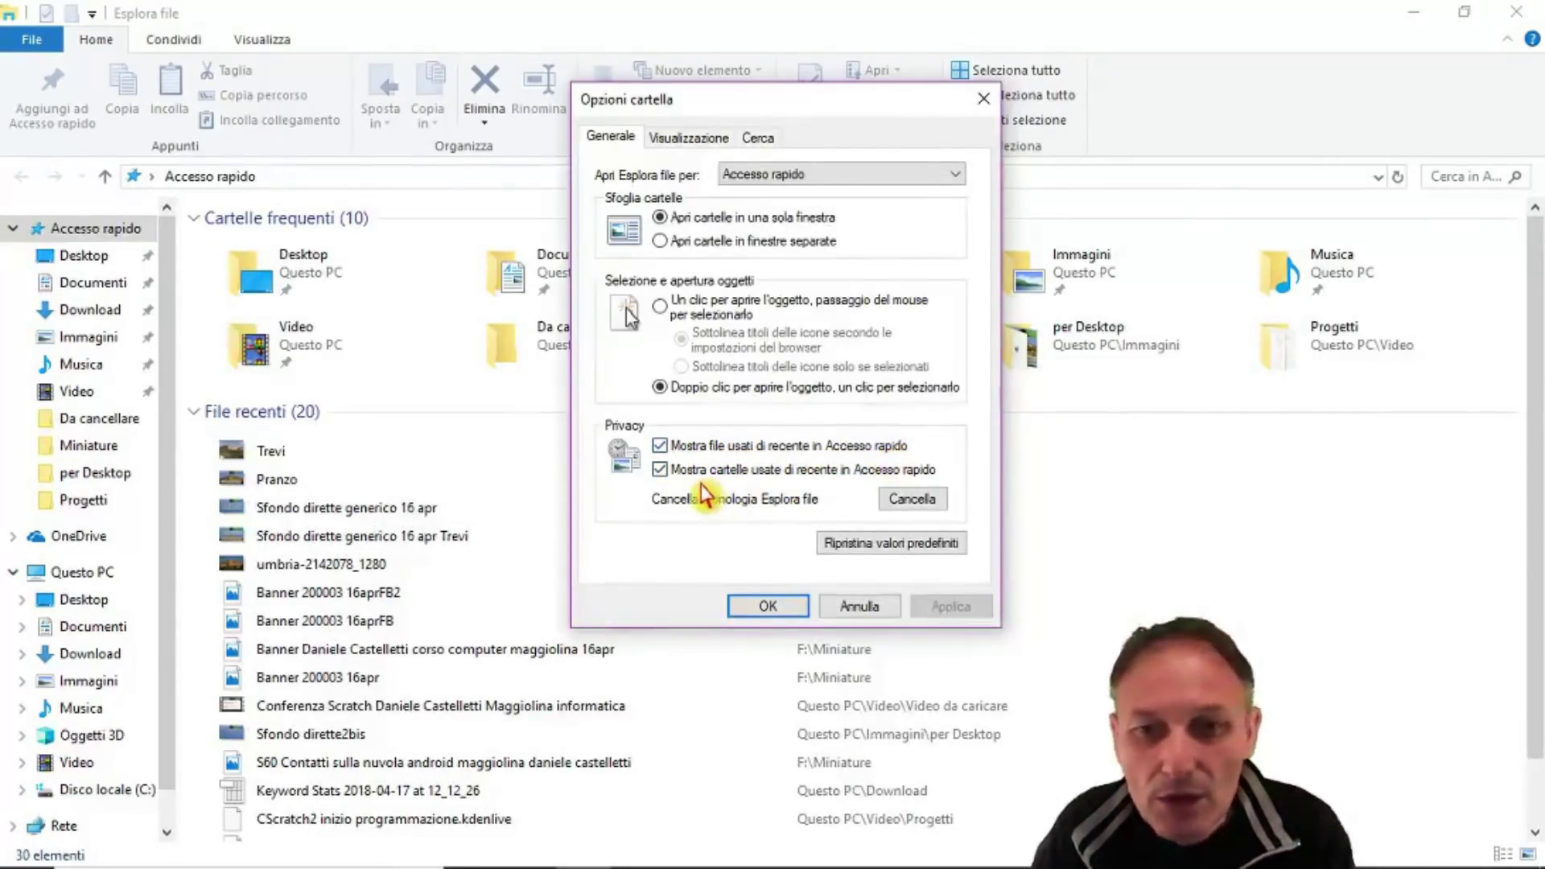
- Turn off the display of recently used folders and recently used files in Accesso rapido, applying each change
{"action": "left_click", "coordinate": [877, 498]}
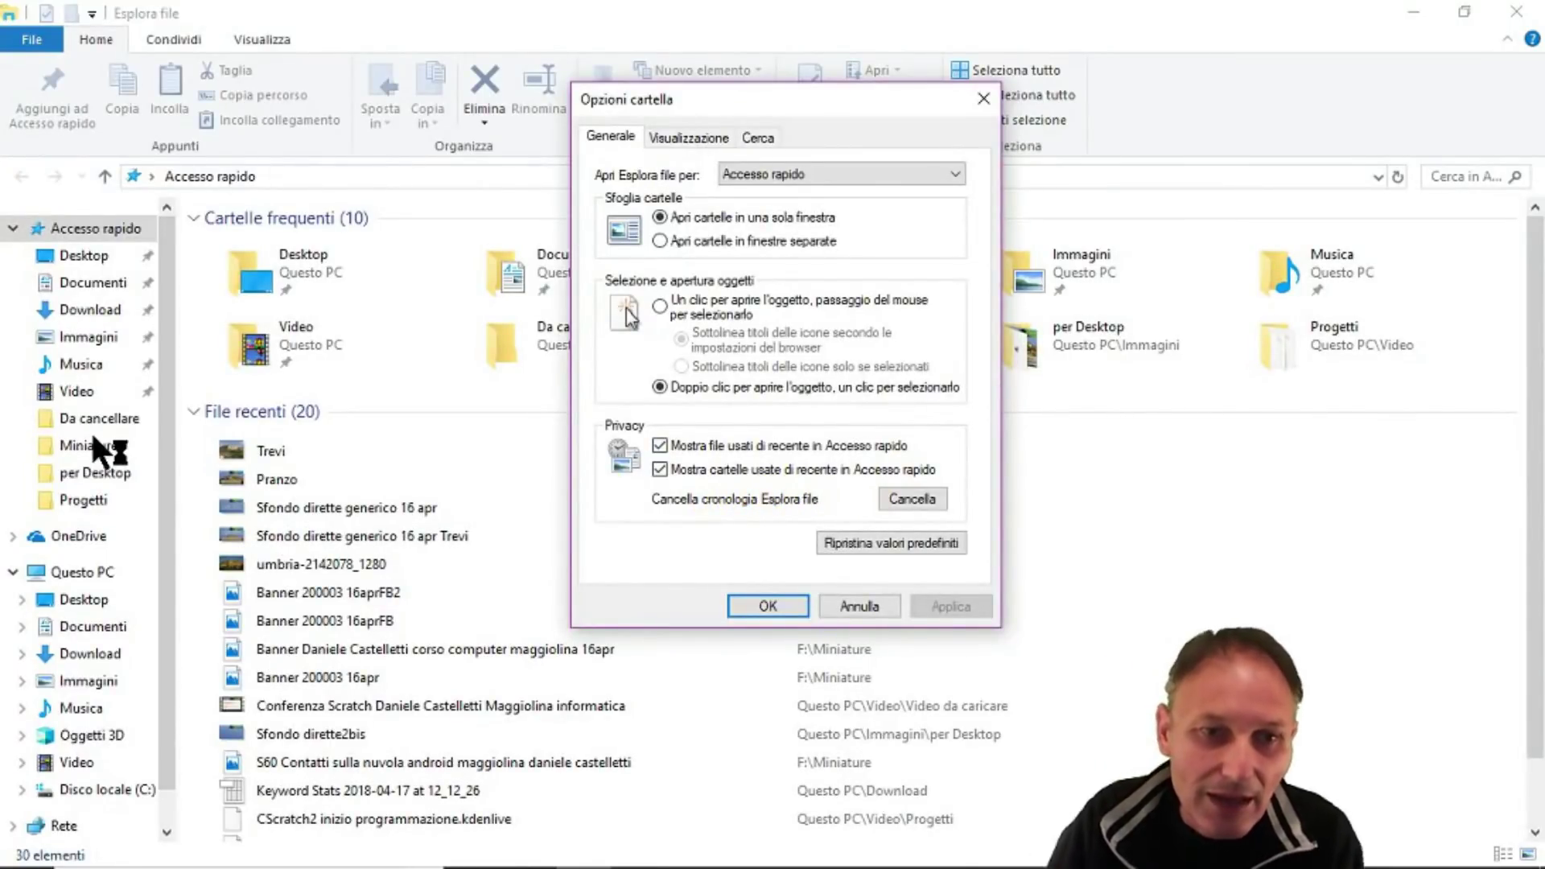
{"action": "left_click", "coordinate": [659, 470]}
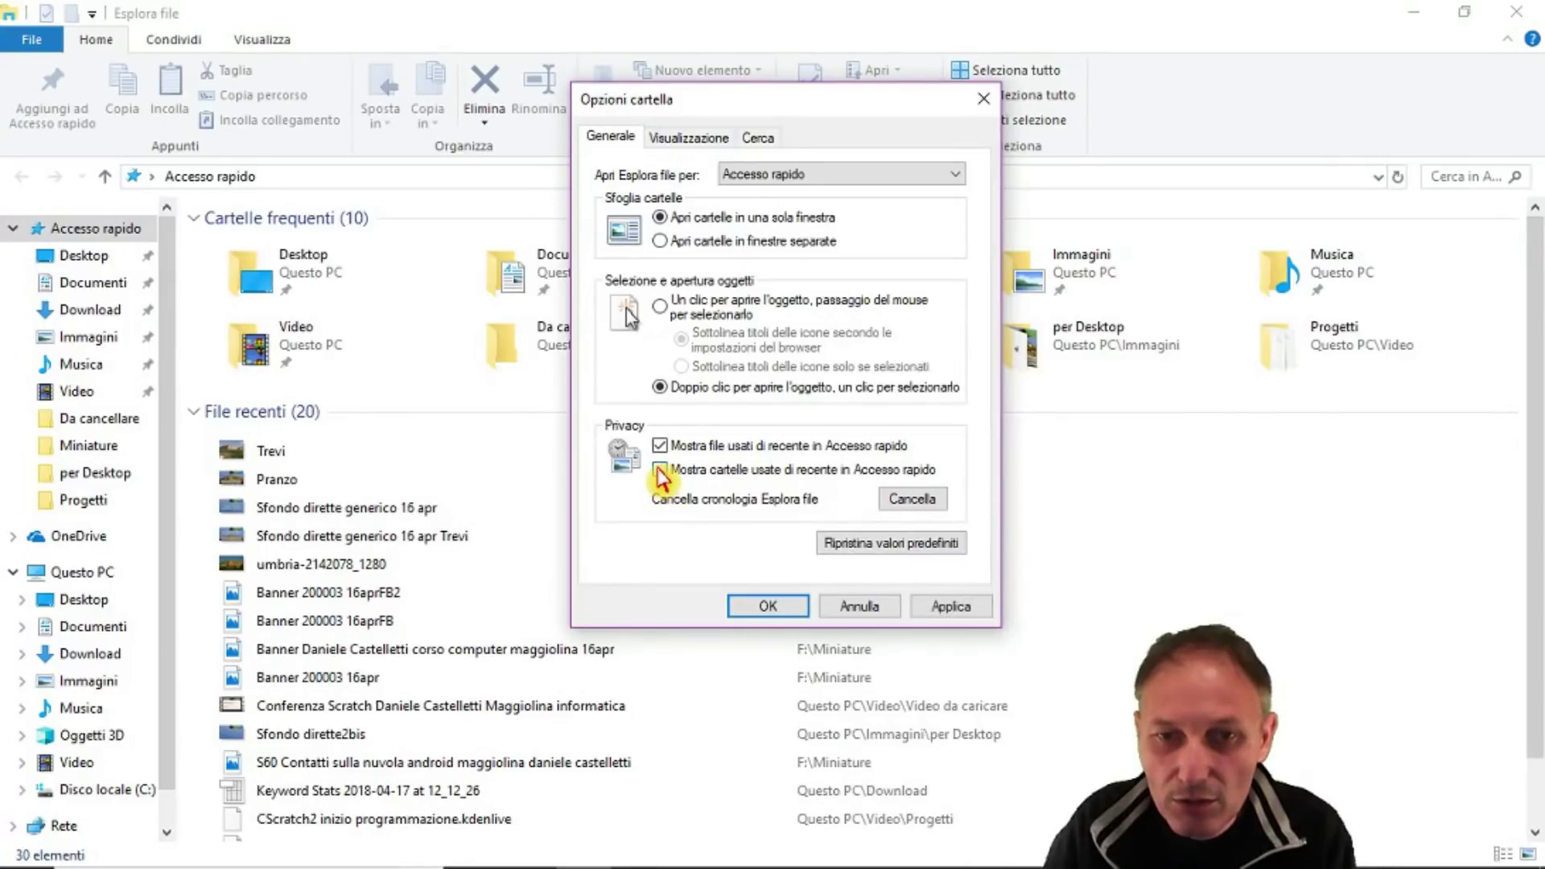
{"action": "left_click", "coordinate": [956, 611]}
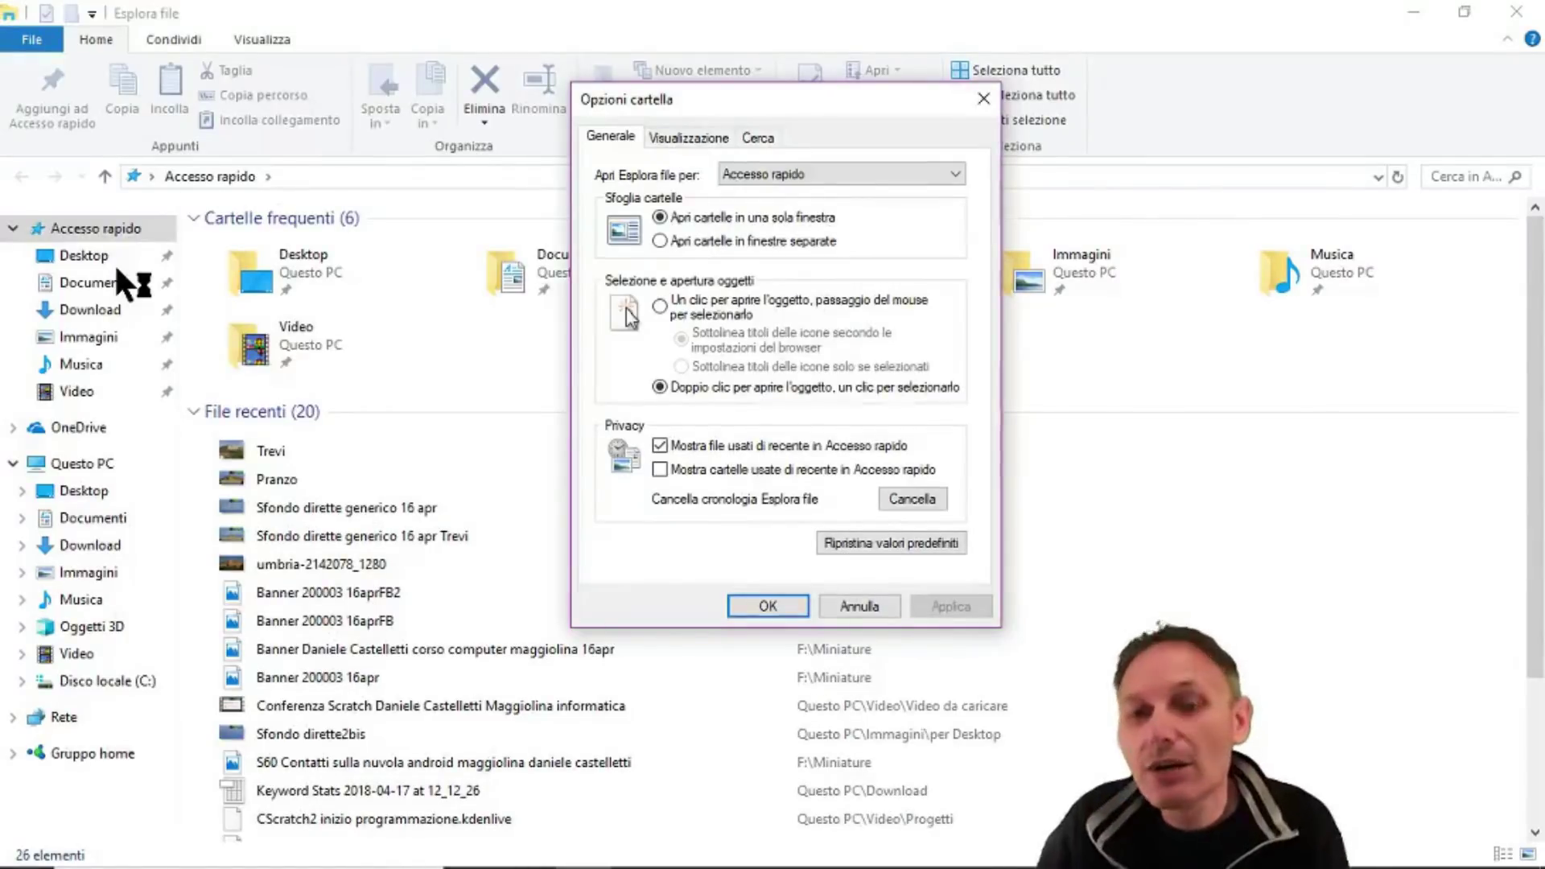
{"action": "left_click", "coordinate": [661, 446]}
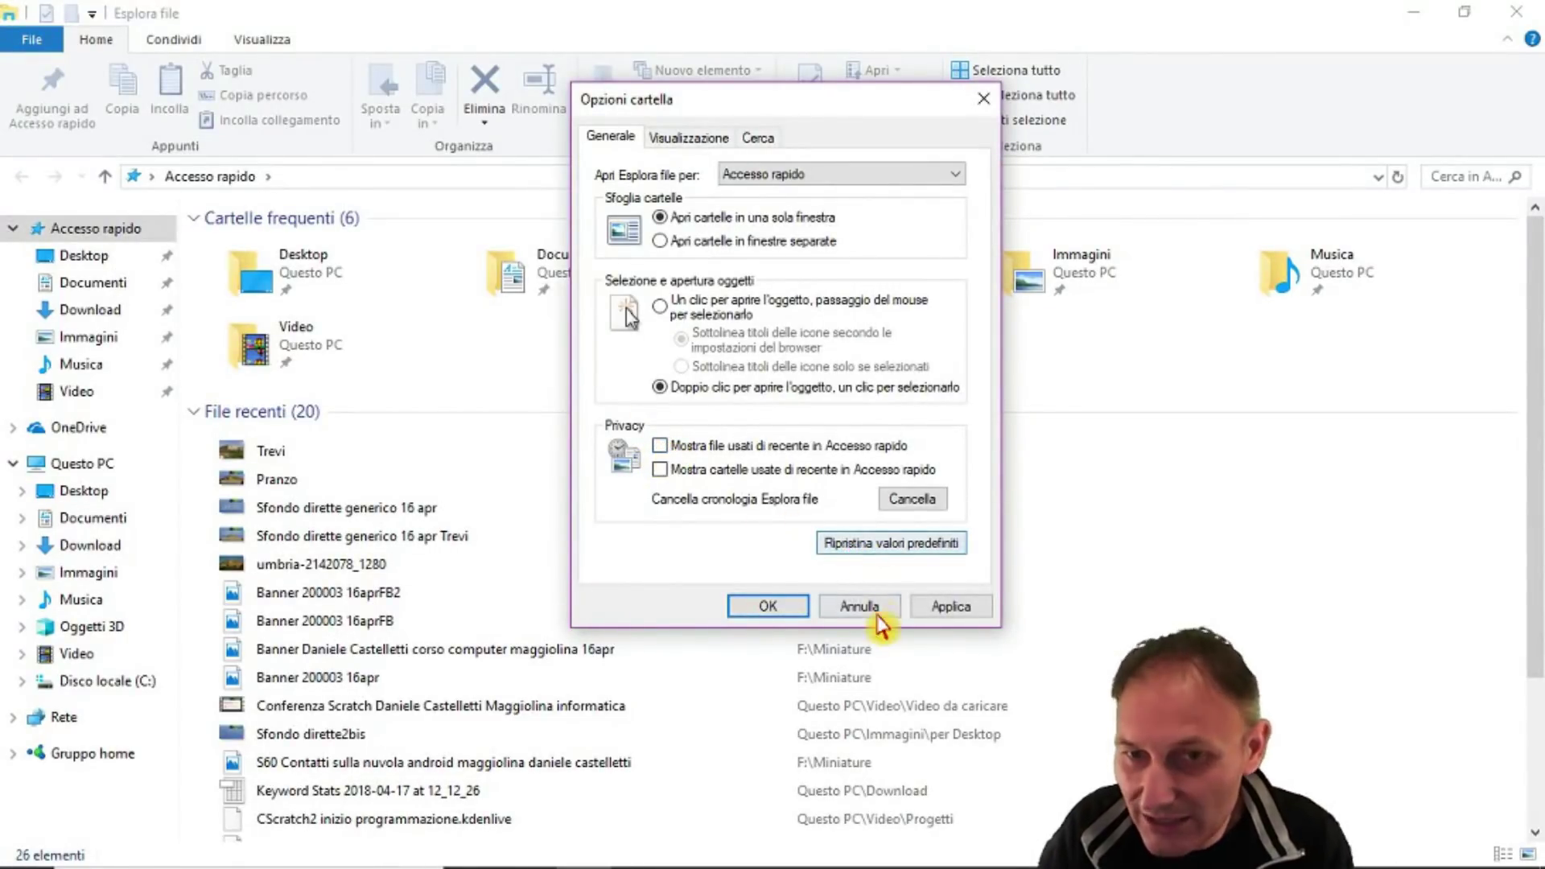
{"action": "left_click", "coordinate": [951, 614]}
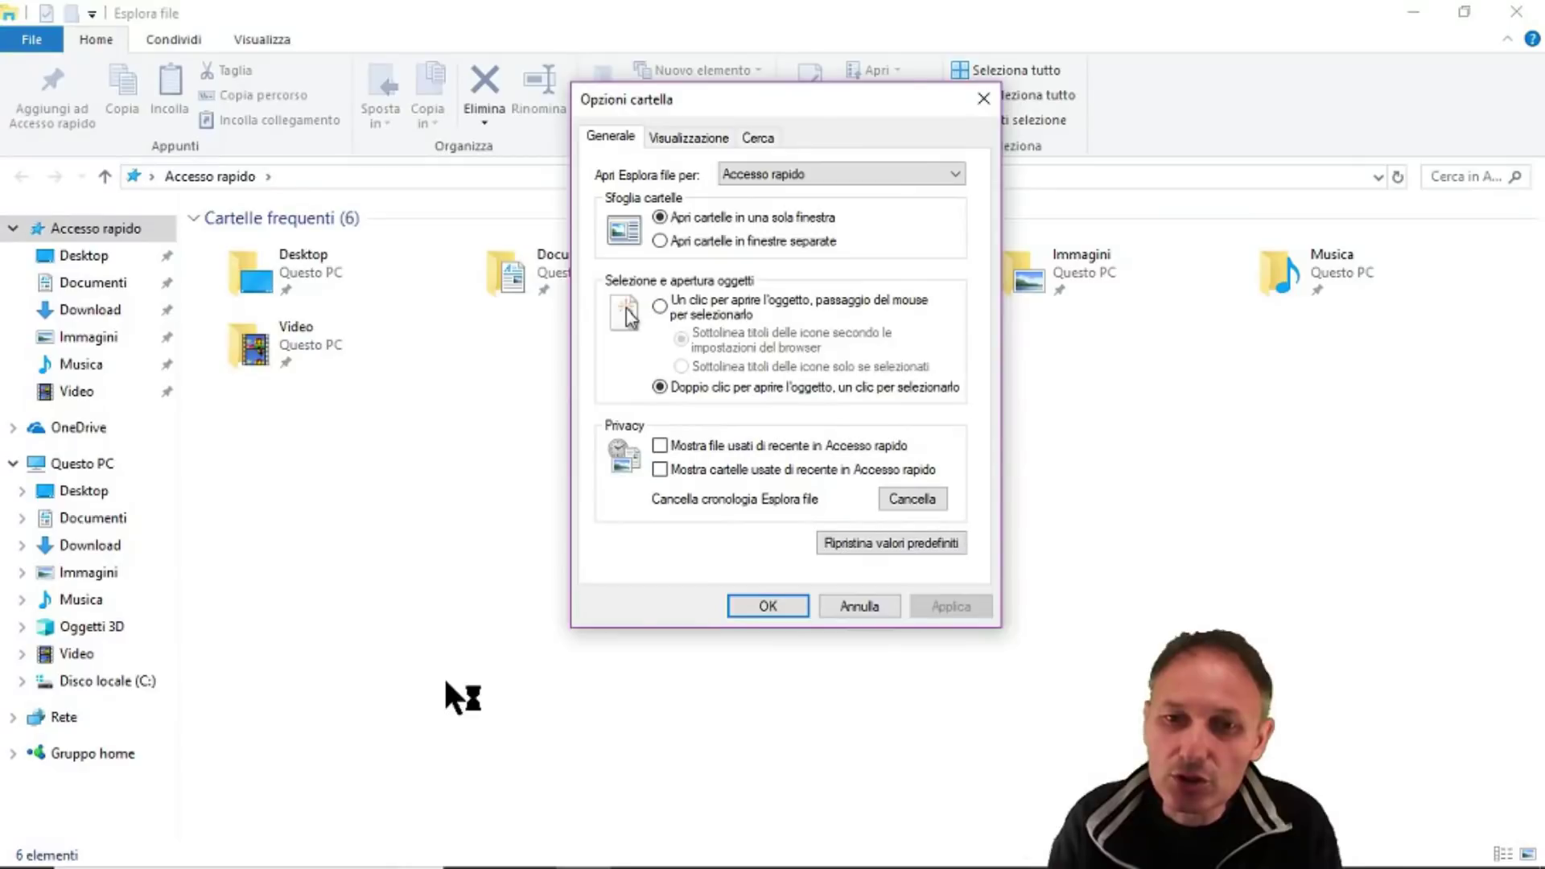
- Turn the display of recently used files and folders in Accesso rapido back on, and close the folder options
{"action": "left_click", "coordinate": [661, 469]}
{"action": "left_click", "coordinate": [660, 445]}
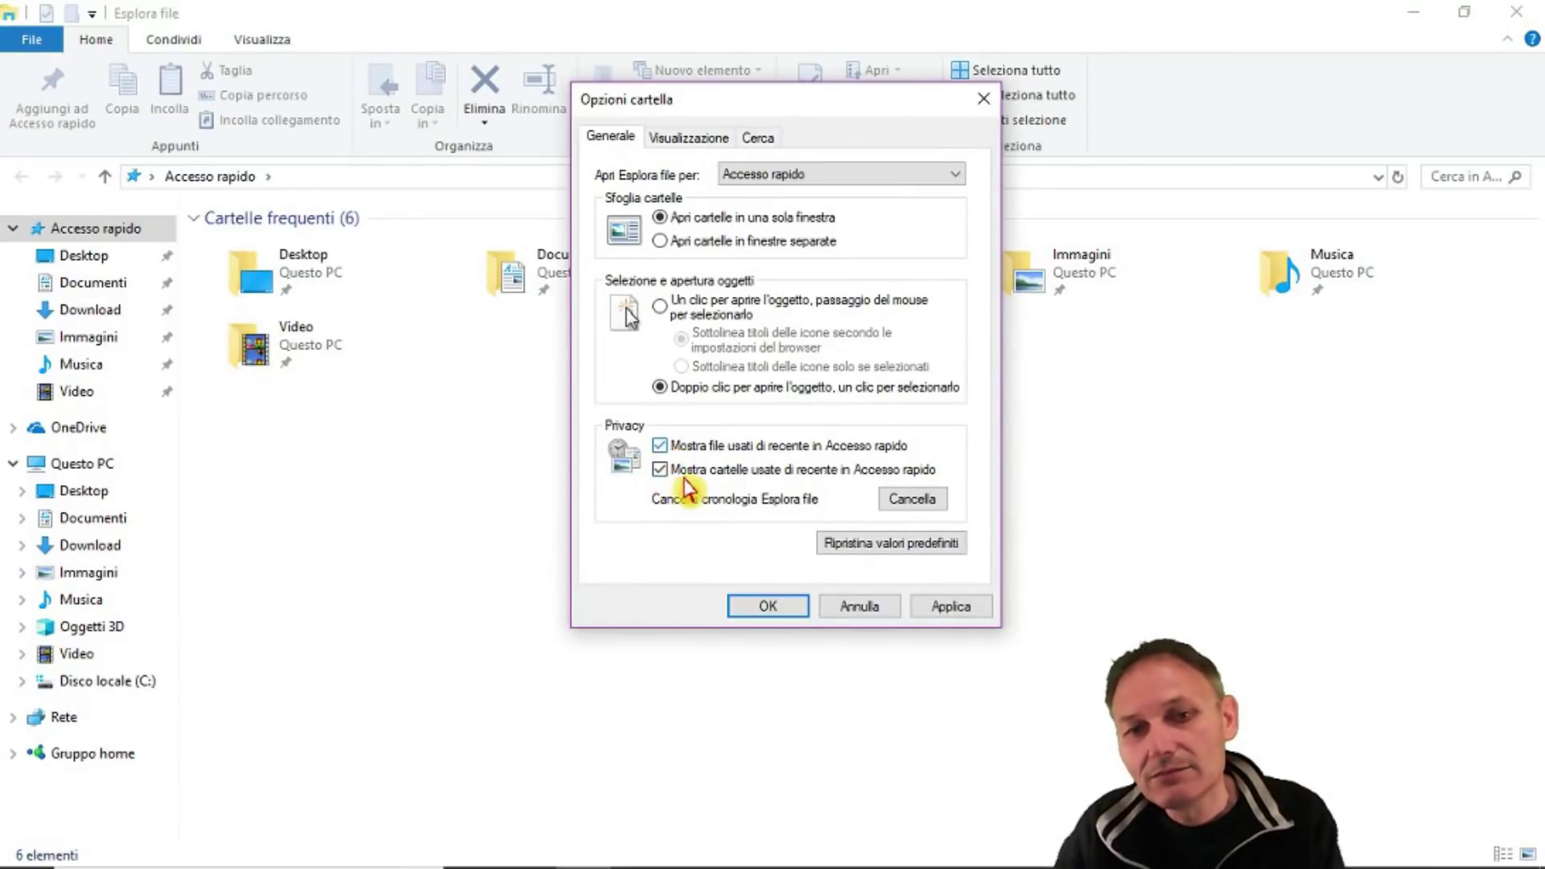
{"action": "left_click", "coordinate": [971, 613]}
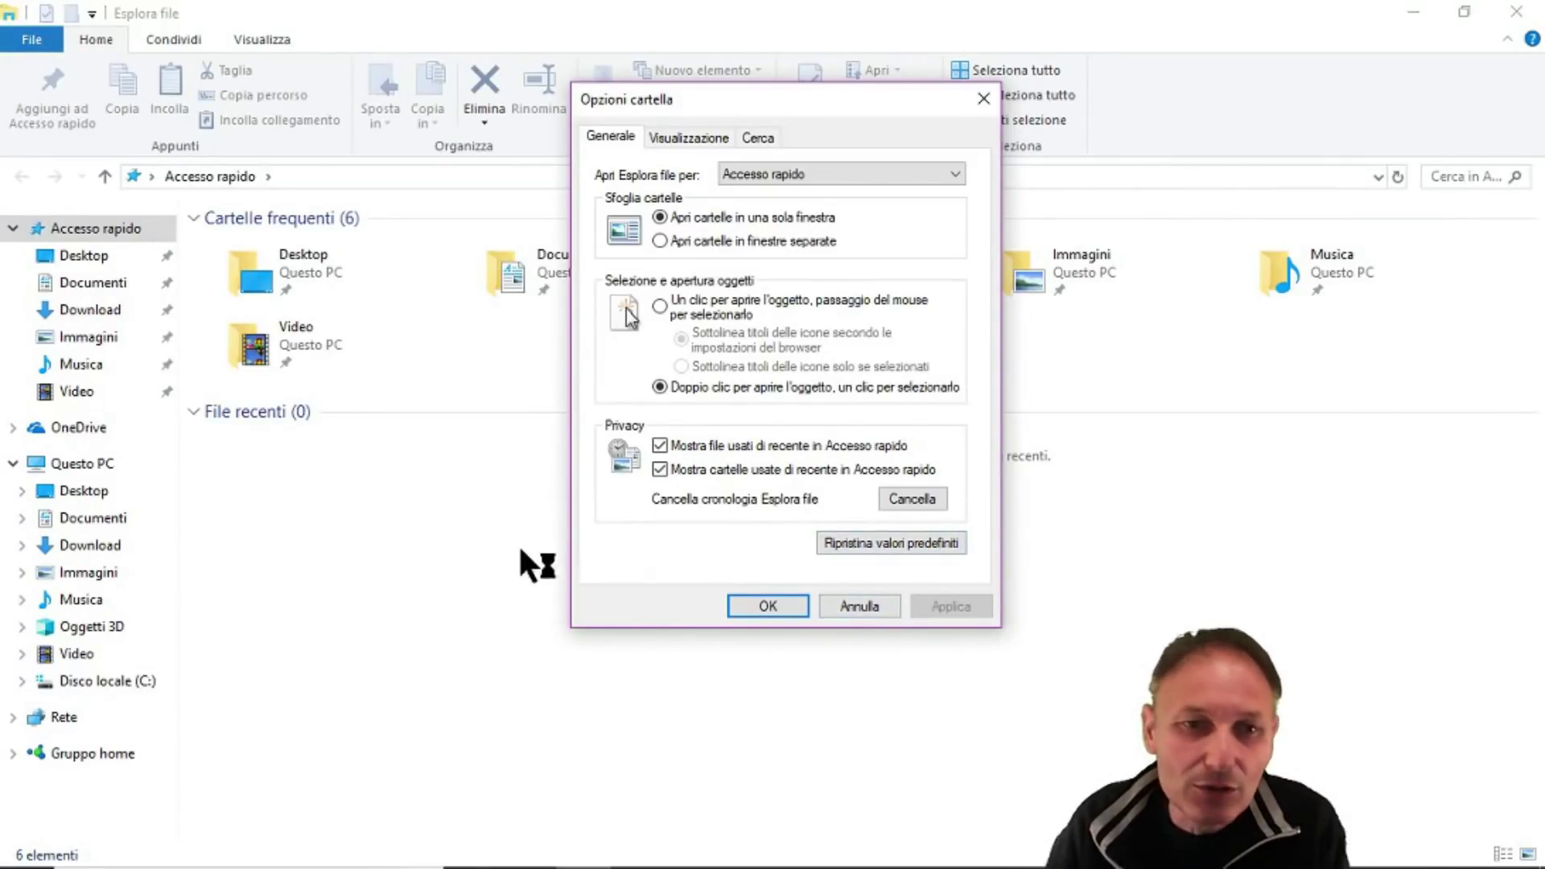
{"action": "left_click", "coordinate": [759, 616]}
- Open the Salvataggio formato file from the Documenti folder and return to Accesso rapido
{"action": "double_click", "coordinate": [519, 304]}
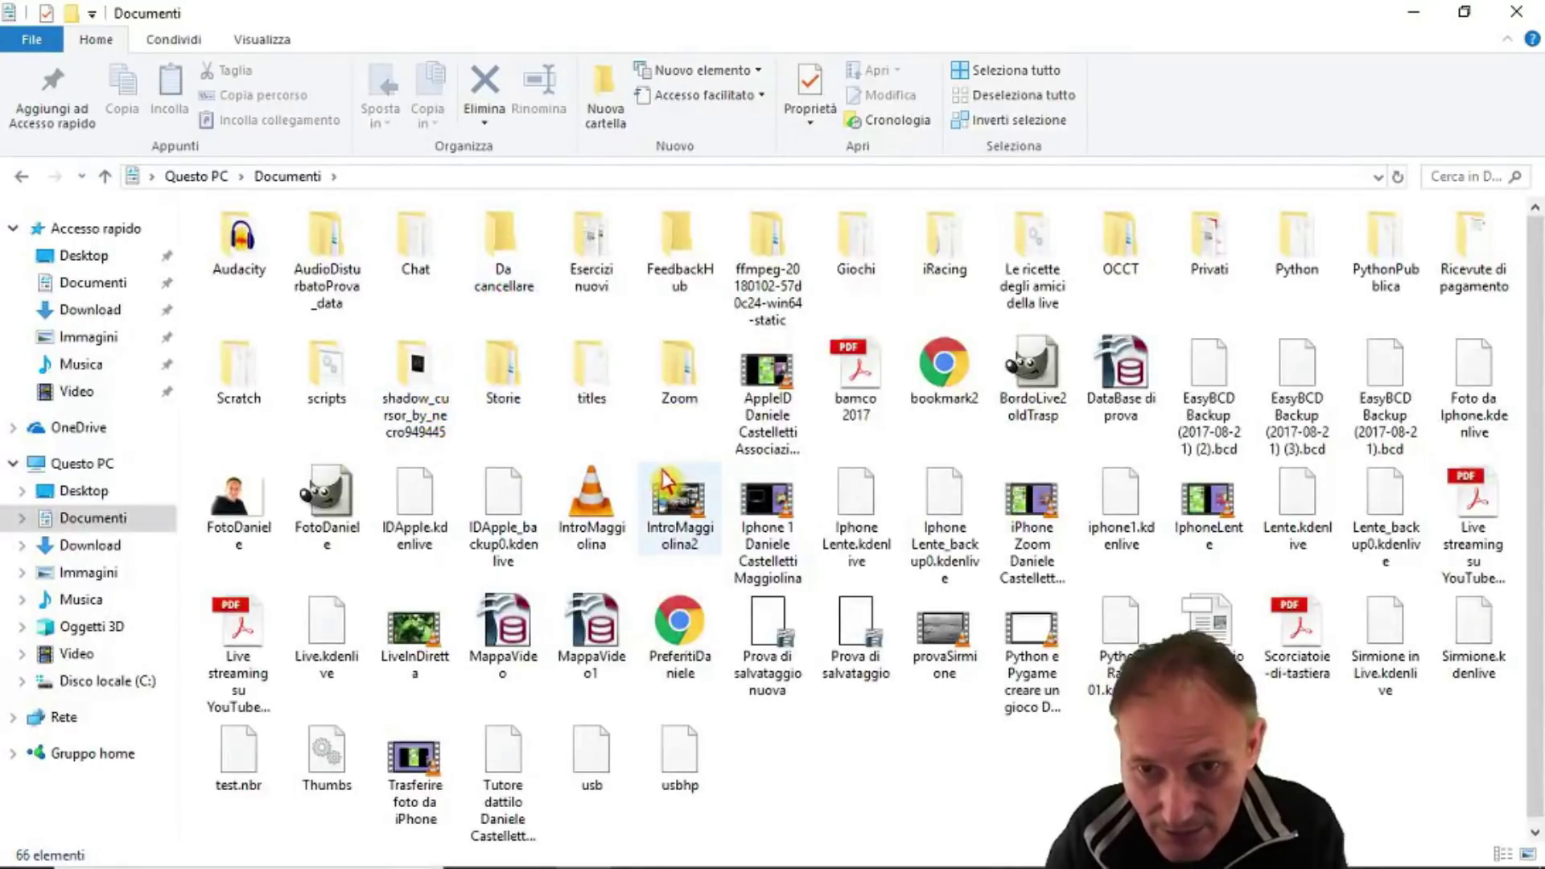
{"action": "left_click", "coordinate": [1215, 637]}
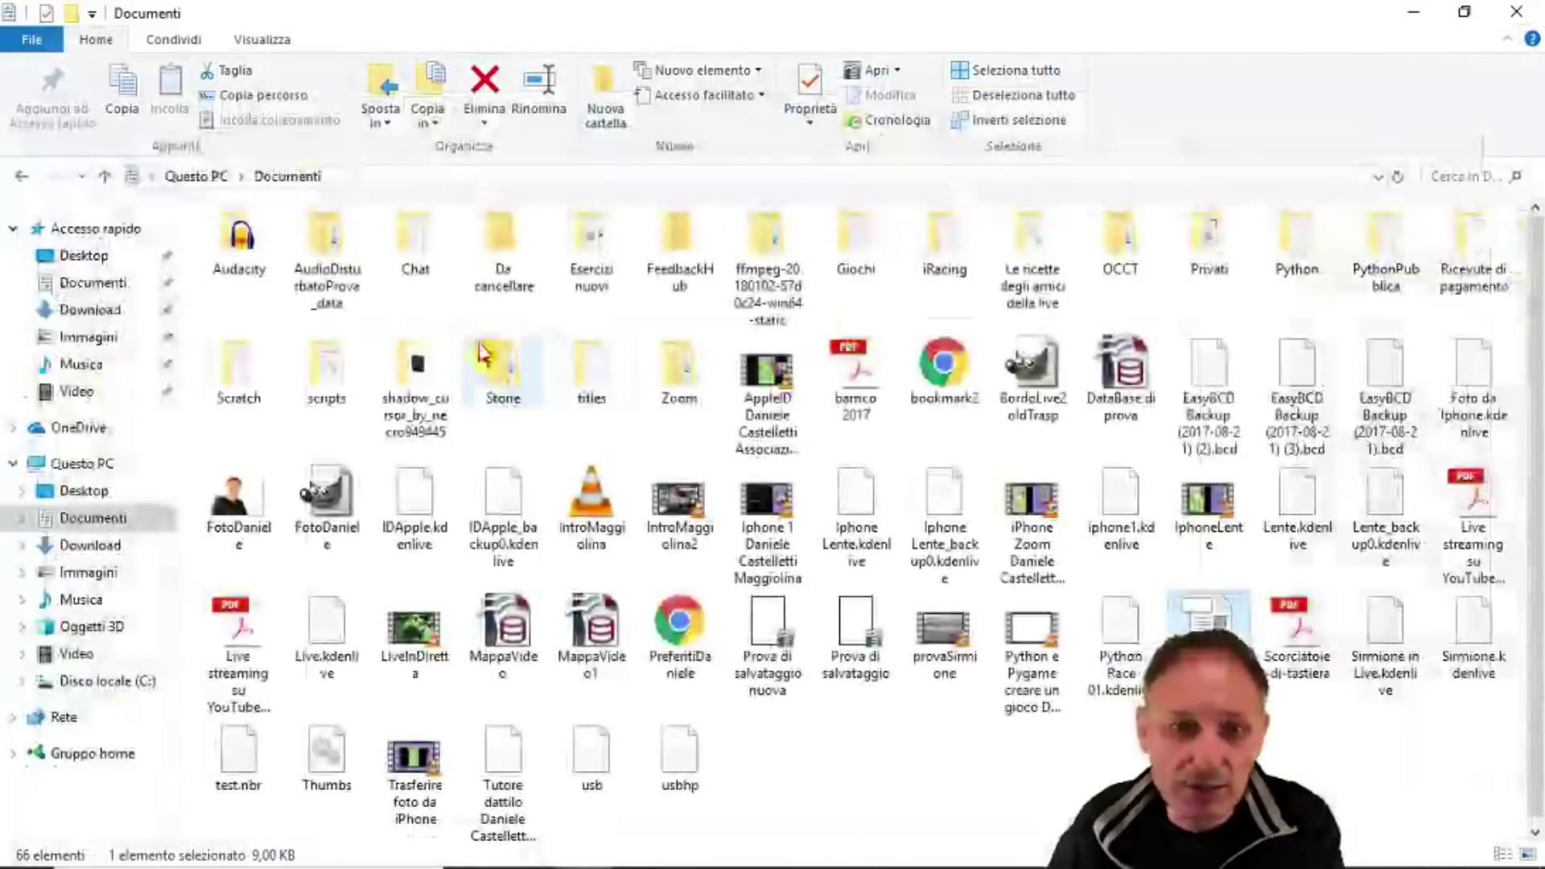
{"action": "left_click", "coordinate": [95, 231]}
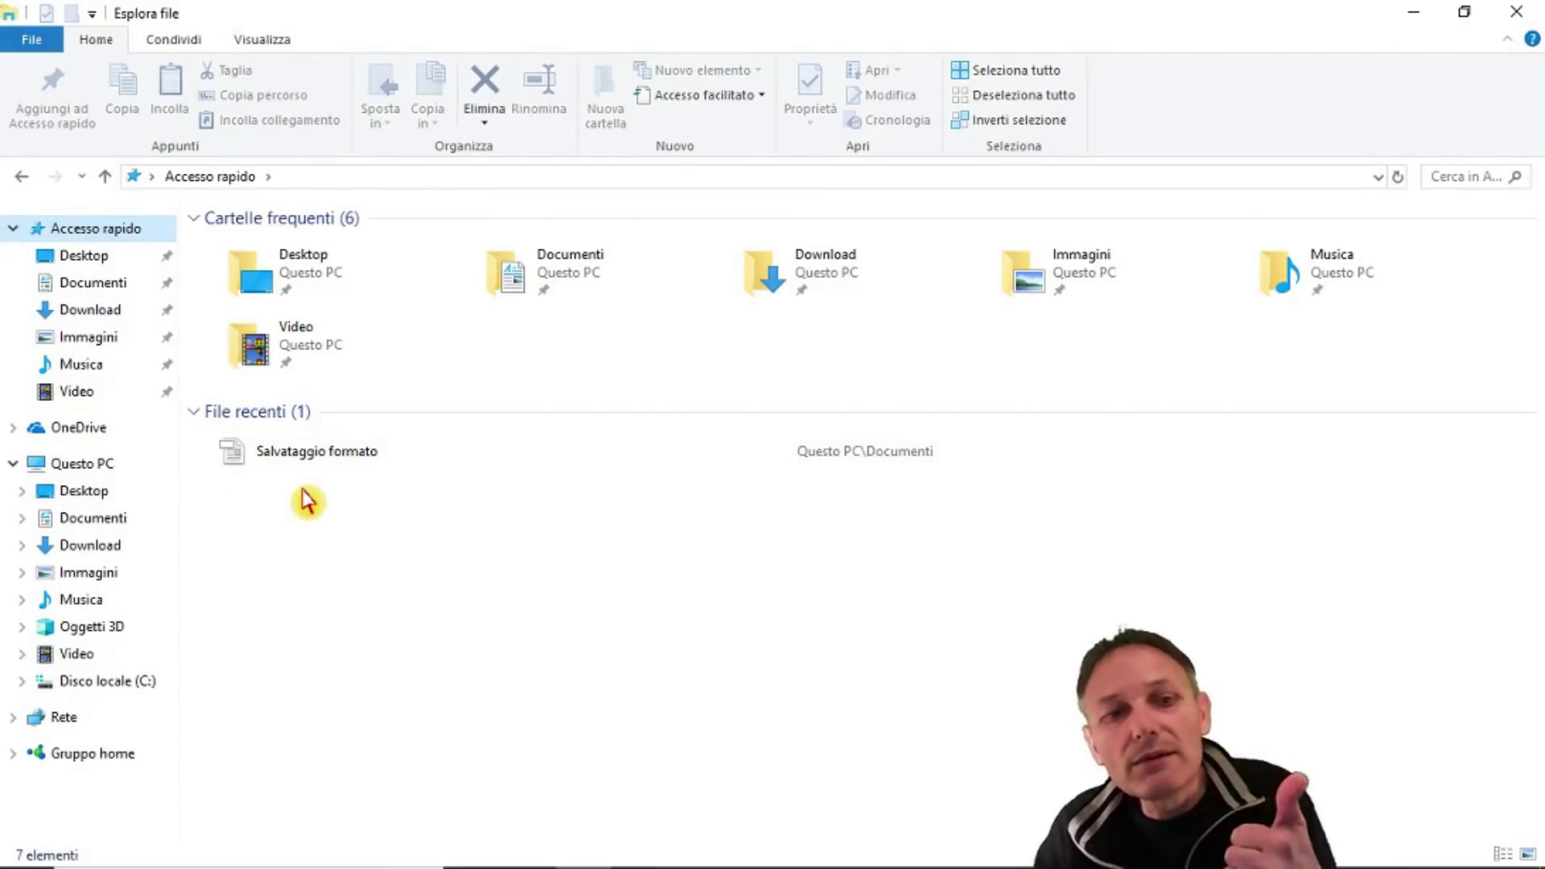
- Clear the File Explorer history through the Accesso rapido folder options, and close the dialog
{"action": "right_click", "coordinate": [92, 230]}
{"action": "left_click", "coordinate": [148, 297]}
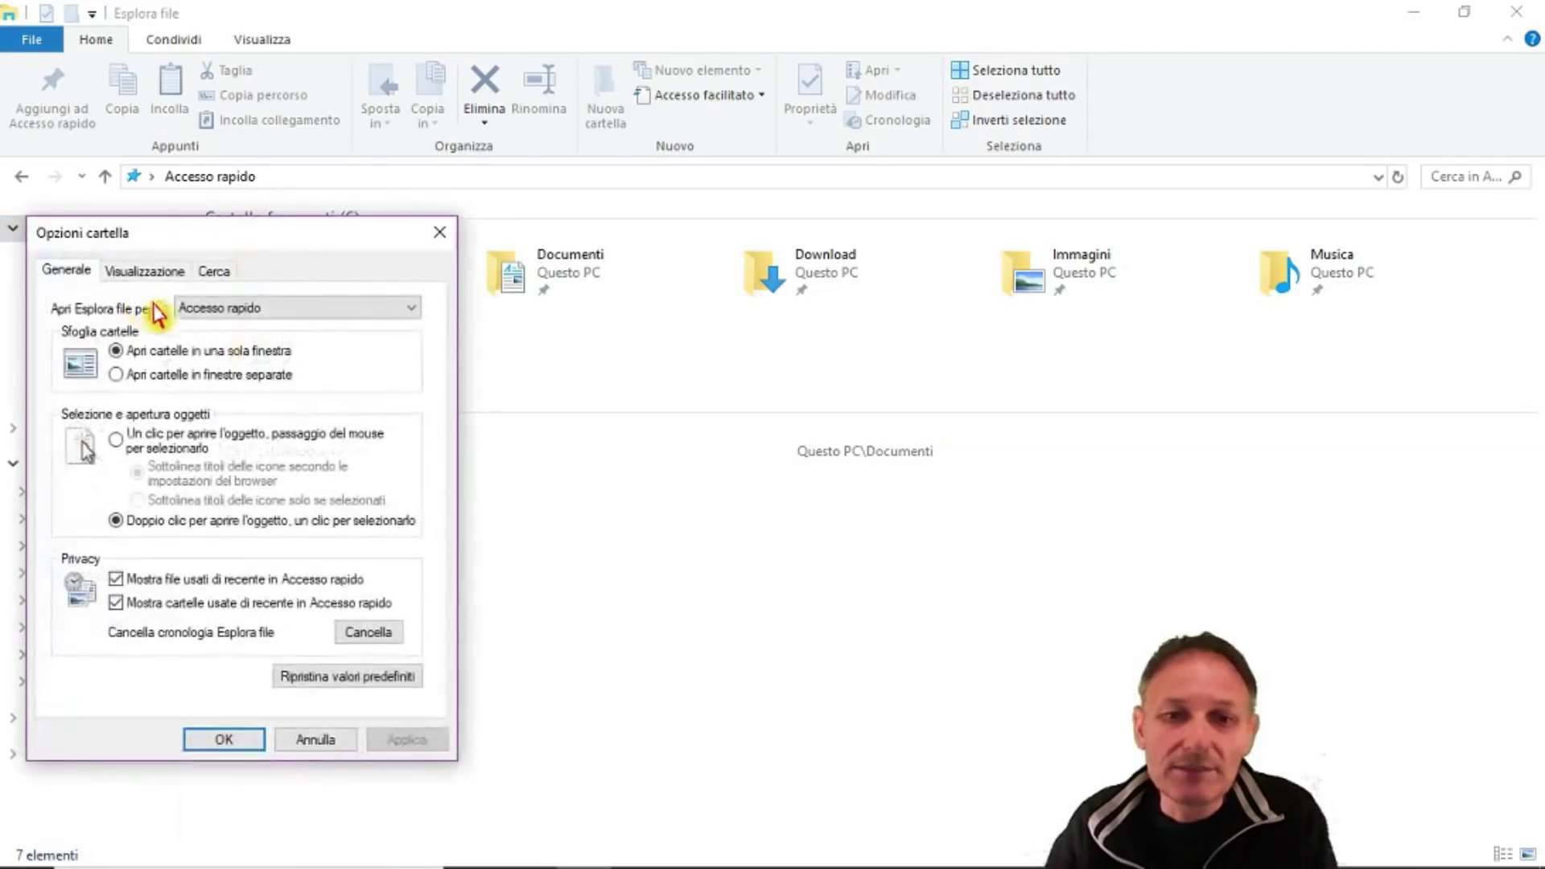
{"action": "left_click_drag", "start_coordinate": [183, 234], "coordinate": [554, 126]}
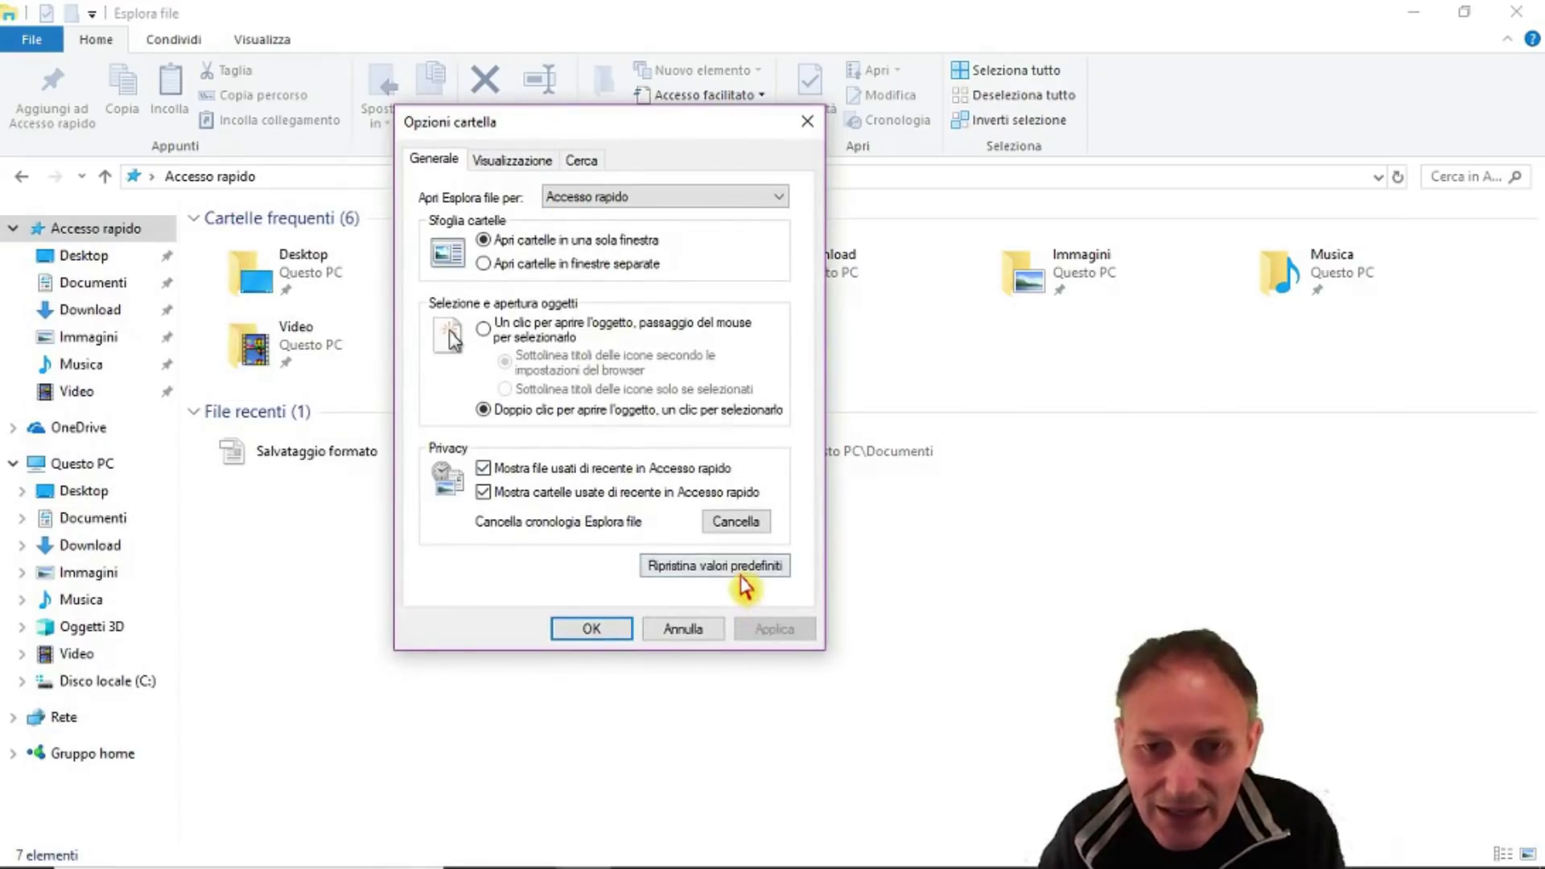
{"action": "left_click", "coordinate": [734, 531]}
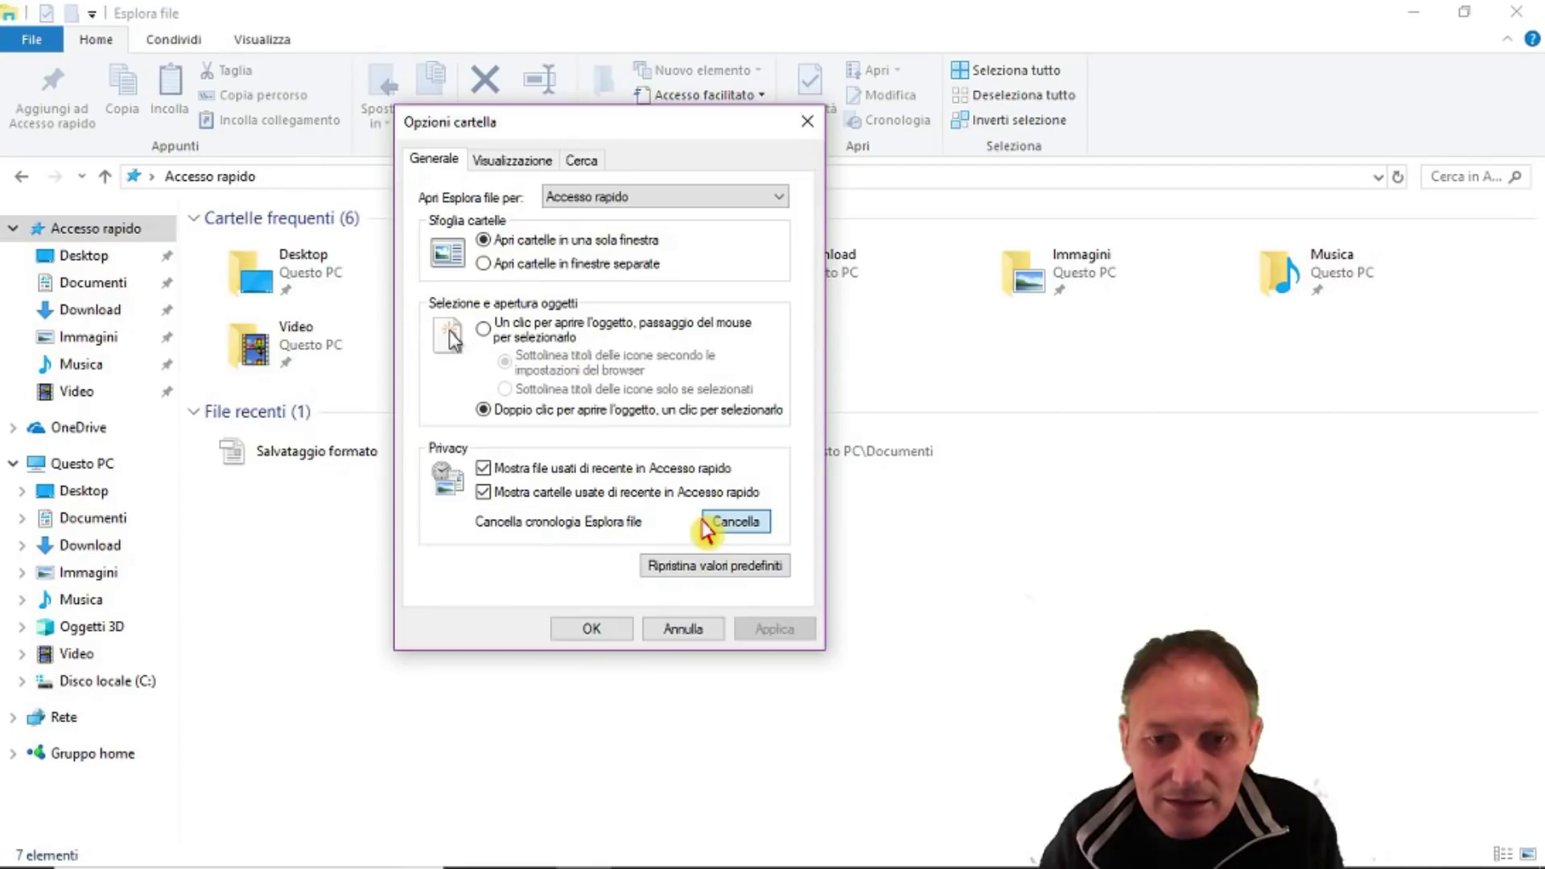
{"action": "left_click", "coordinate": [728, 529]}
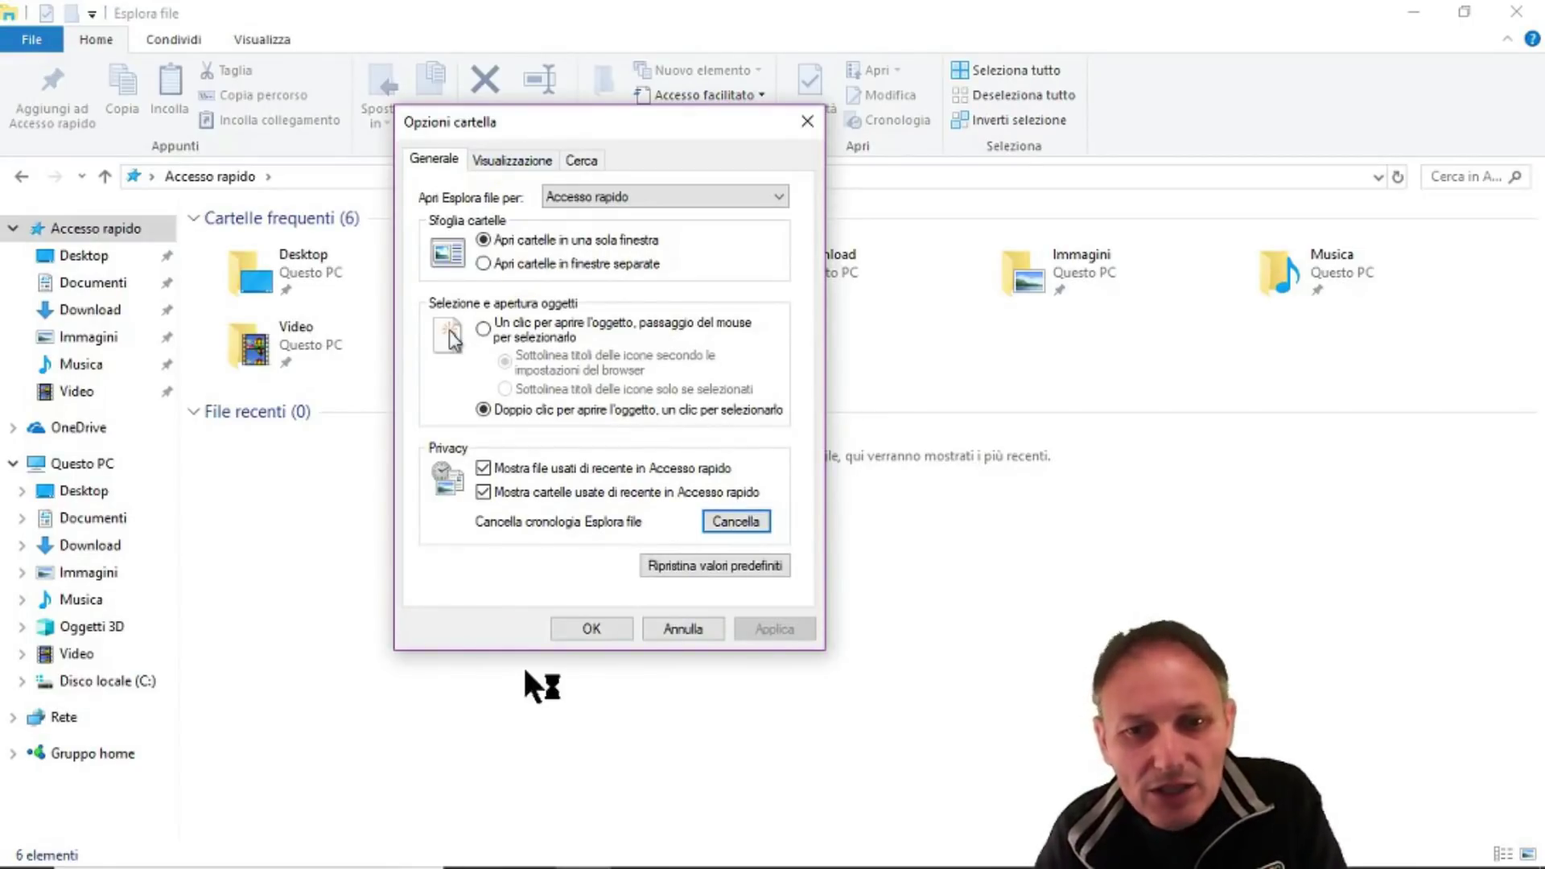
{"action": "left_click", "coordinate": [581, 634]}
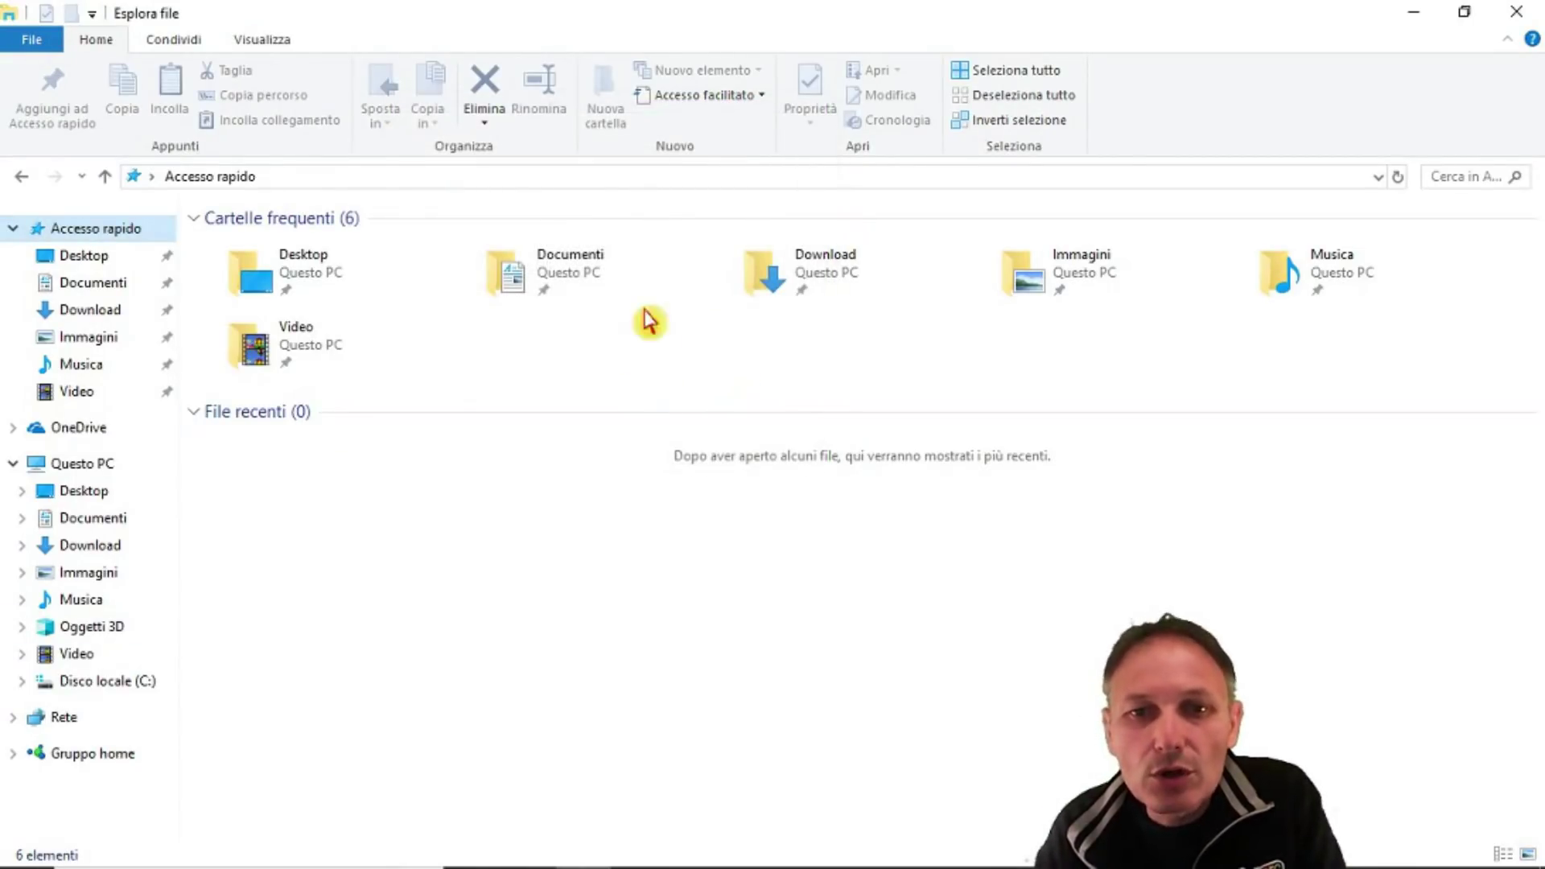
- Open the Documenti folder from the frequent folders in Accesso rapido
{"action": "double_click", "coordinate": [568, 278]}
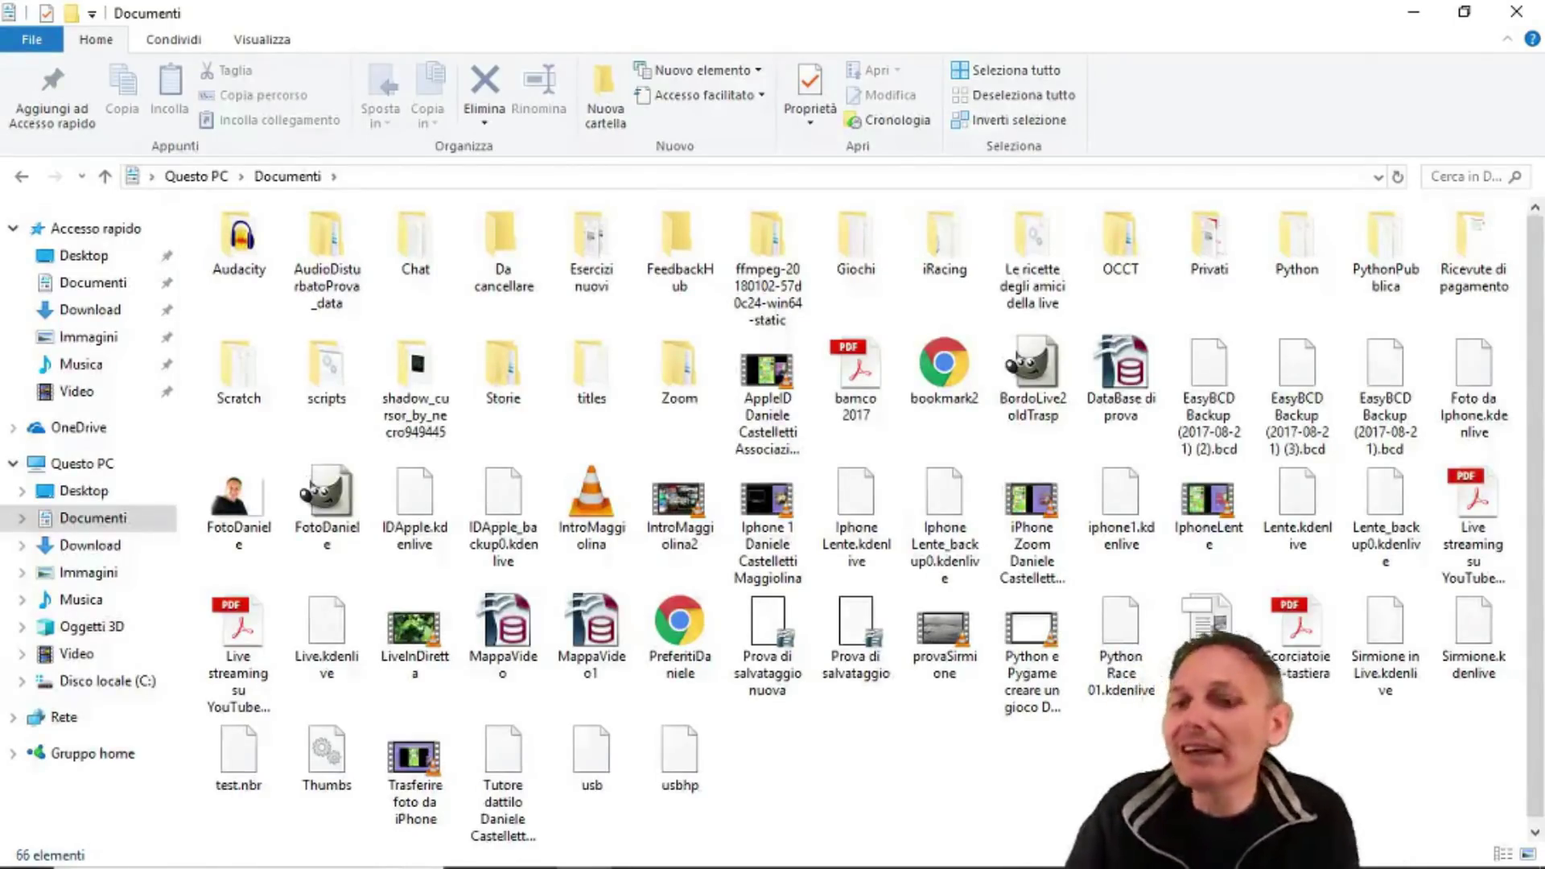
- Open the Accesso rapido folder options from the Documenti folder, review the privacy settings, and cancel without changes
{"action": "right_click", "coordinate": [88, 234]}
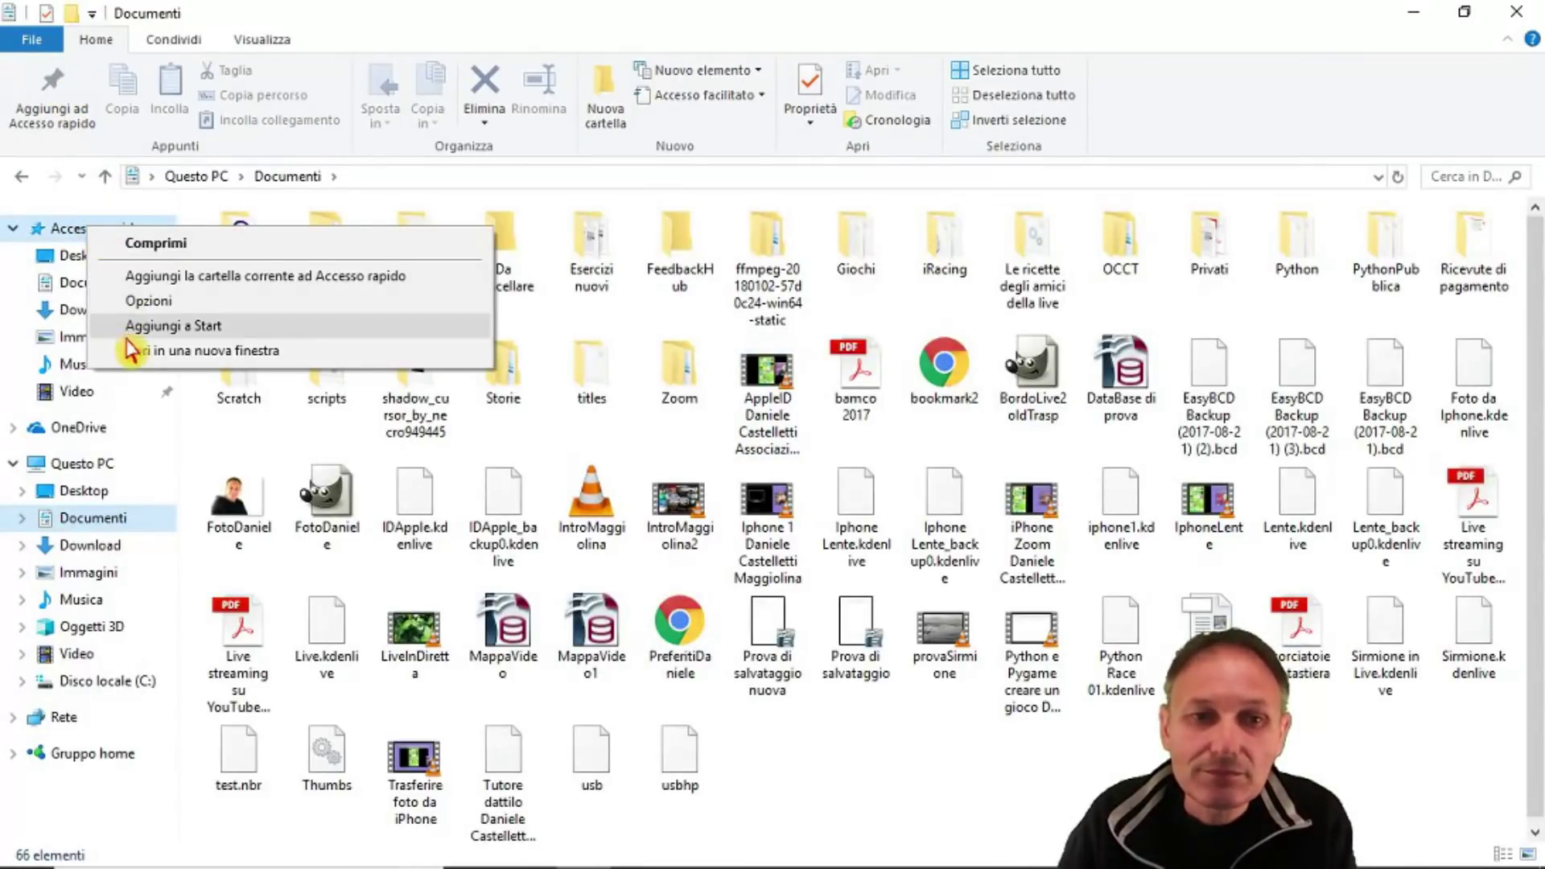
{"action": "left_click", "coordinate": [139, 300]}
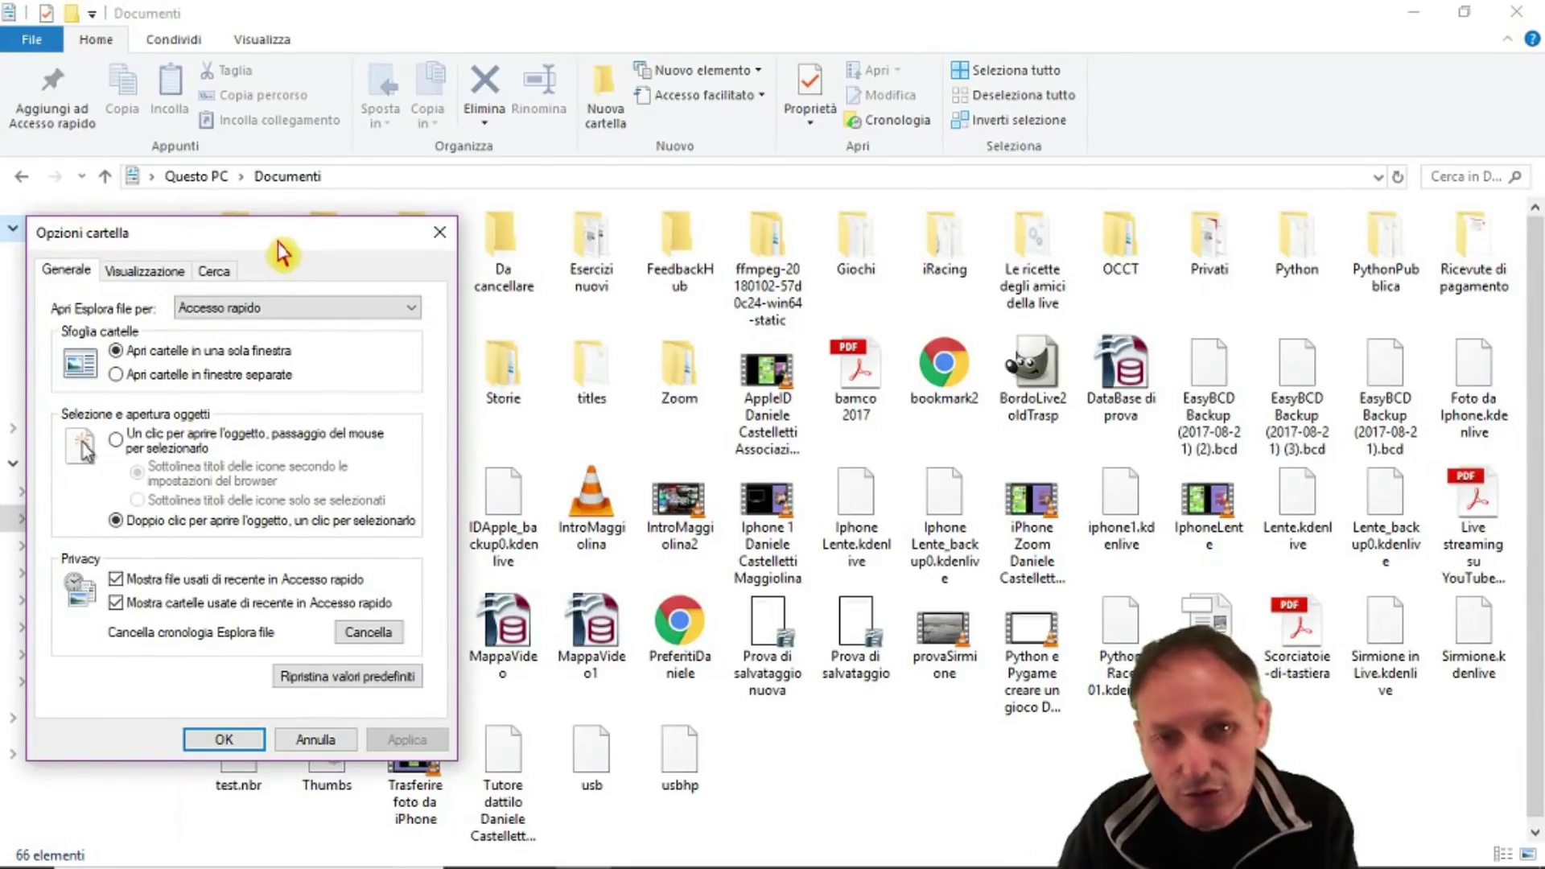
{"action": "left_click_drag", "start_coordinate": [282, 251], "coordinate": [738, 197]}
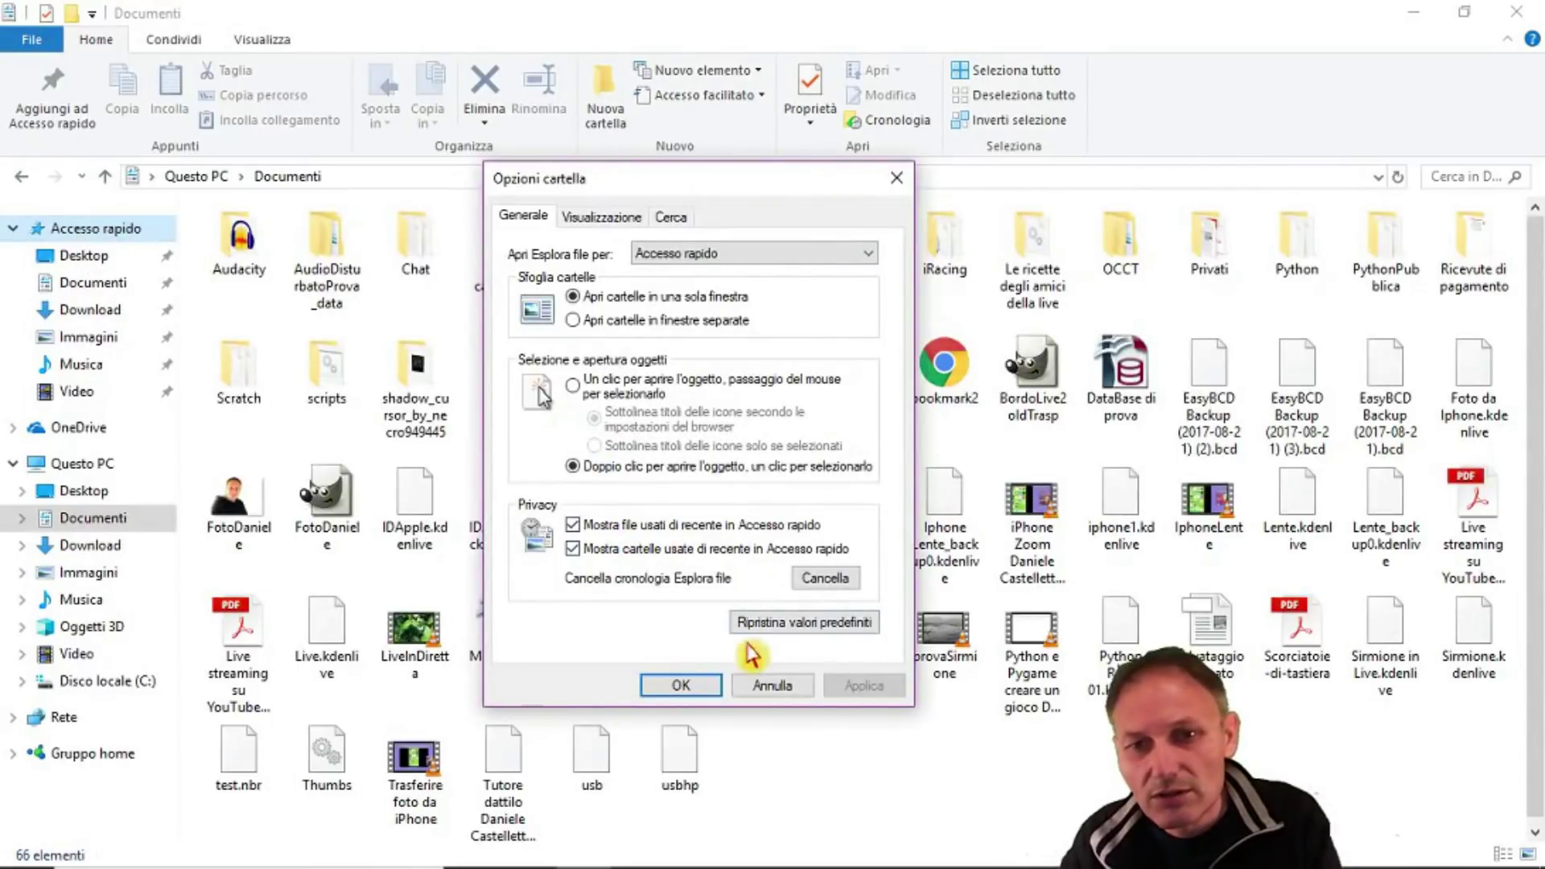
{"action": "left_click", "coordinate": [772, 685]}
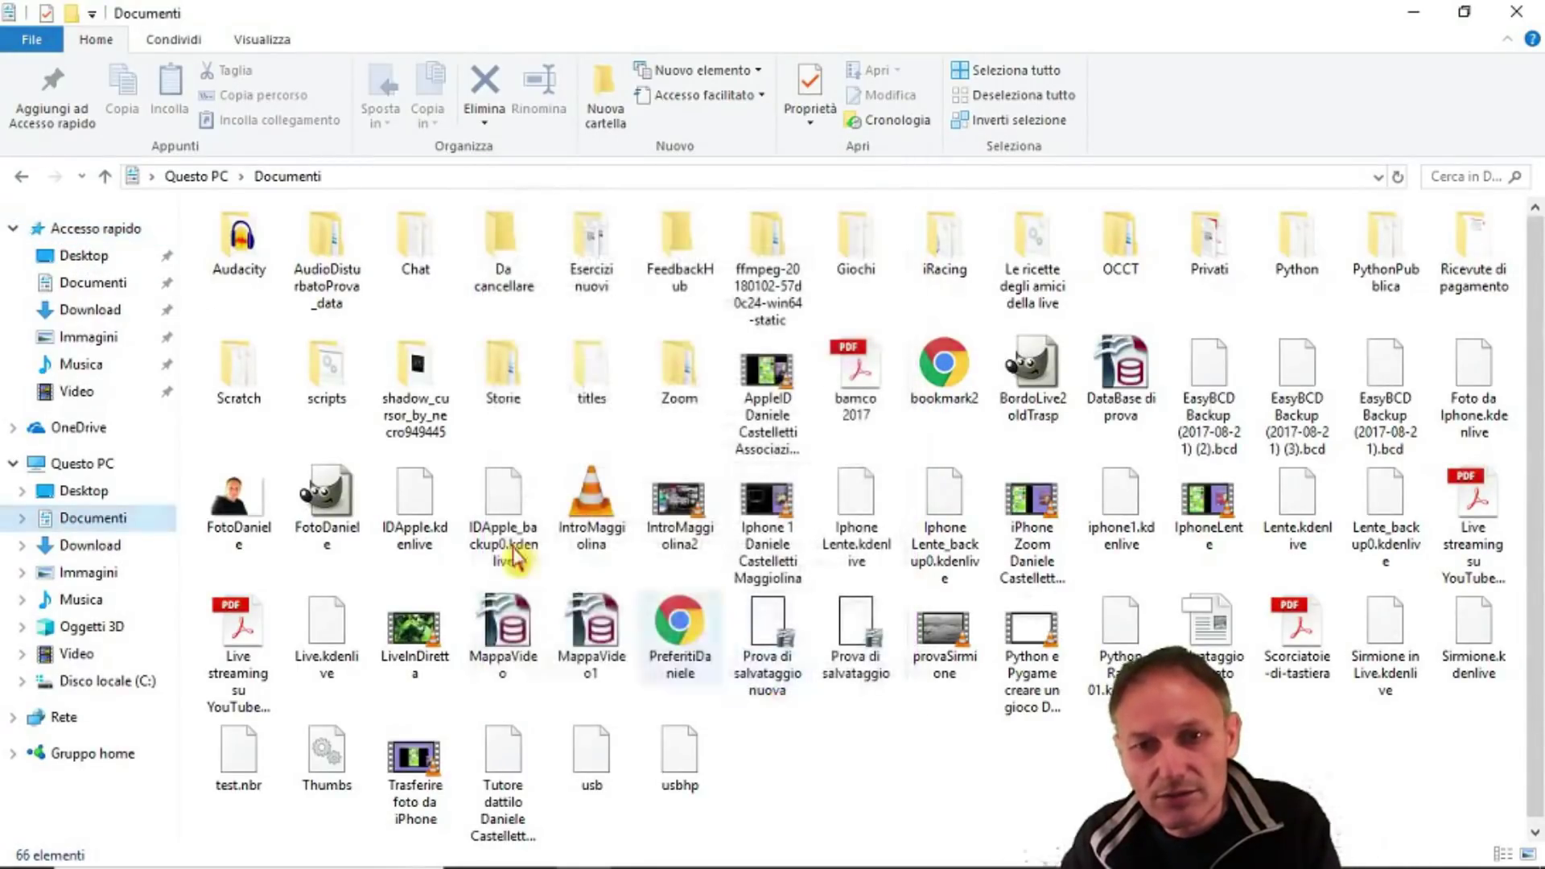
- Go to Accesso rapido, review the privacy settings in its folder options again, and close the dialog
{"action": "left_click", "coordinate": [108, 233]}
{"action": "right_click", "coordinate": [108, 230]}
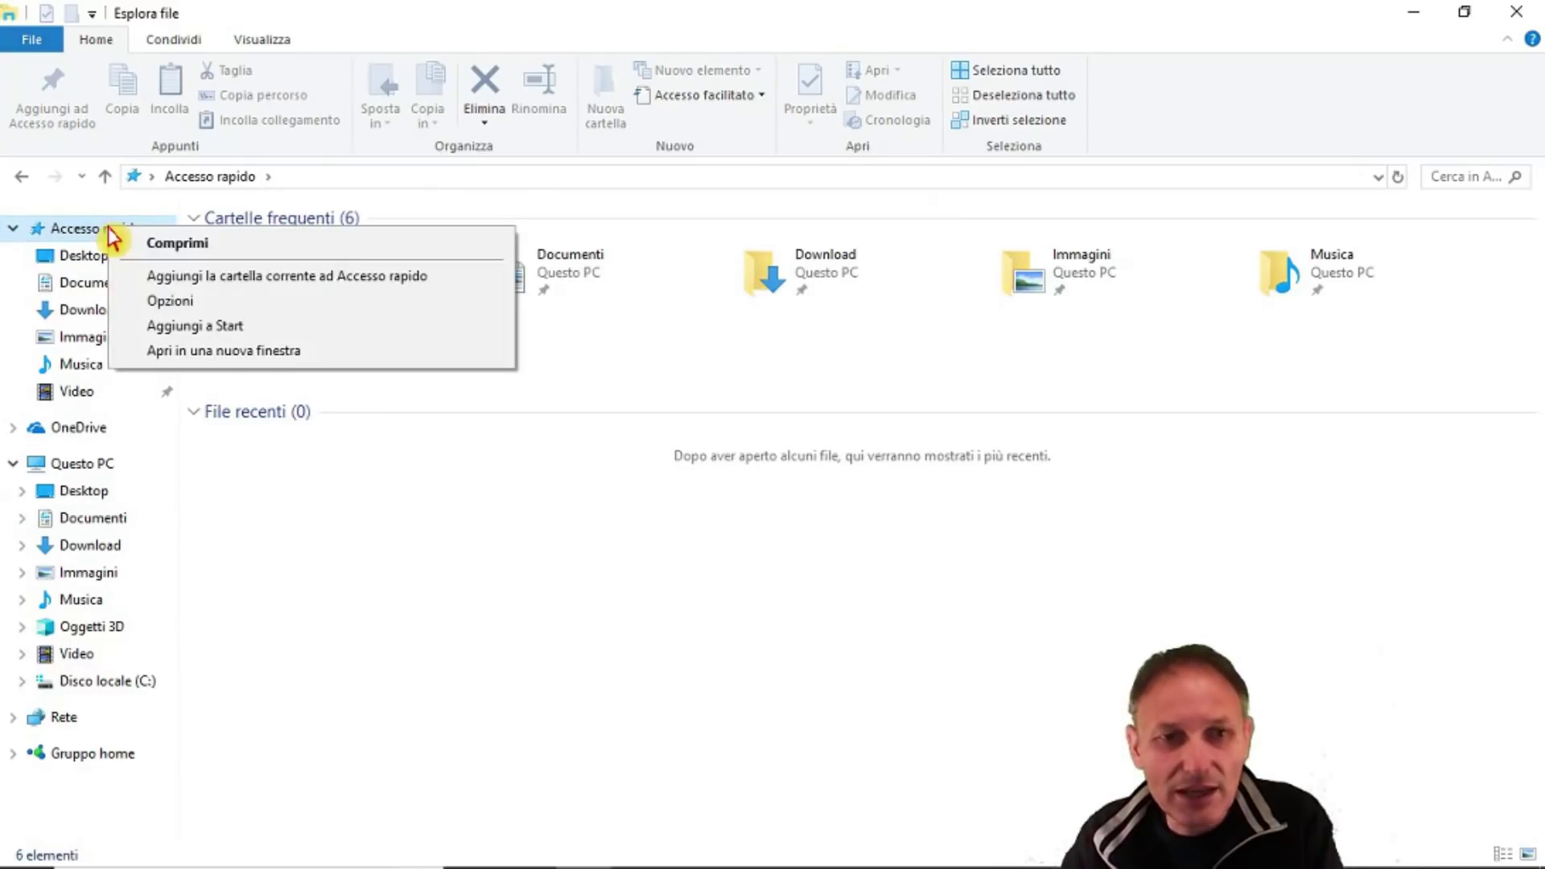
{"action": "left_click", "coordinate": [165, 301]}
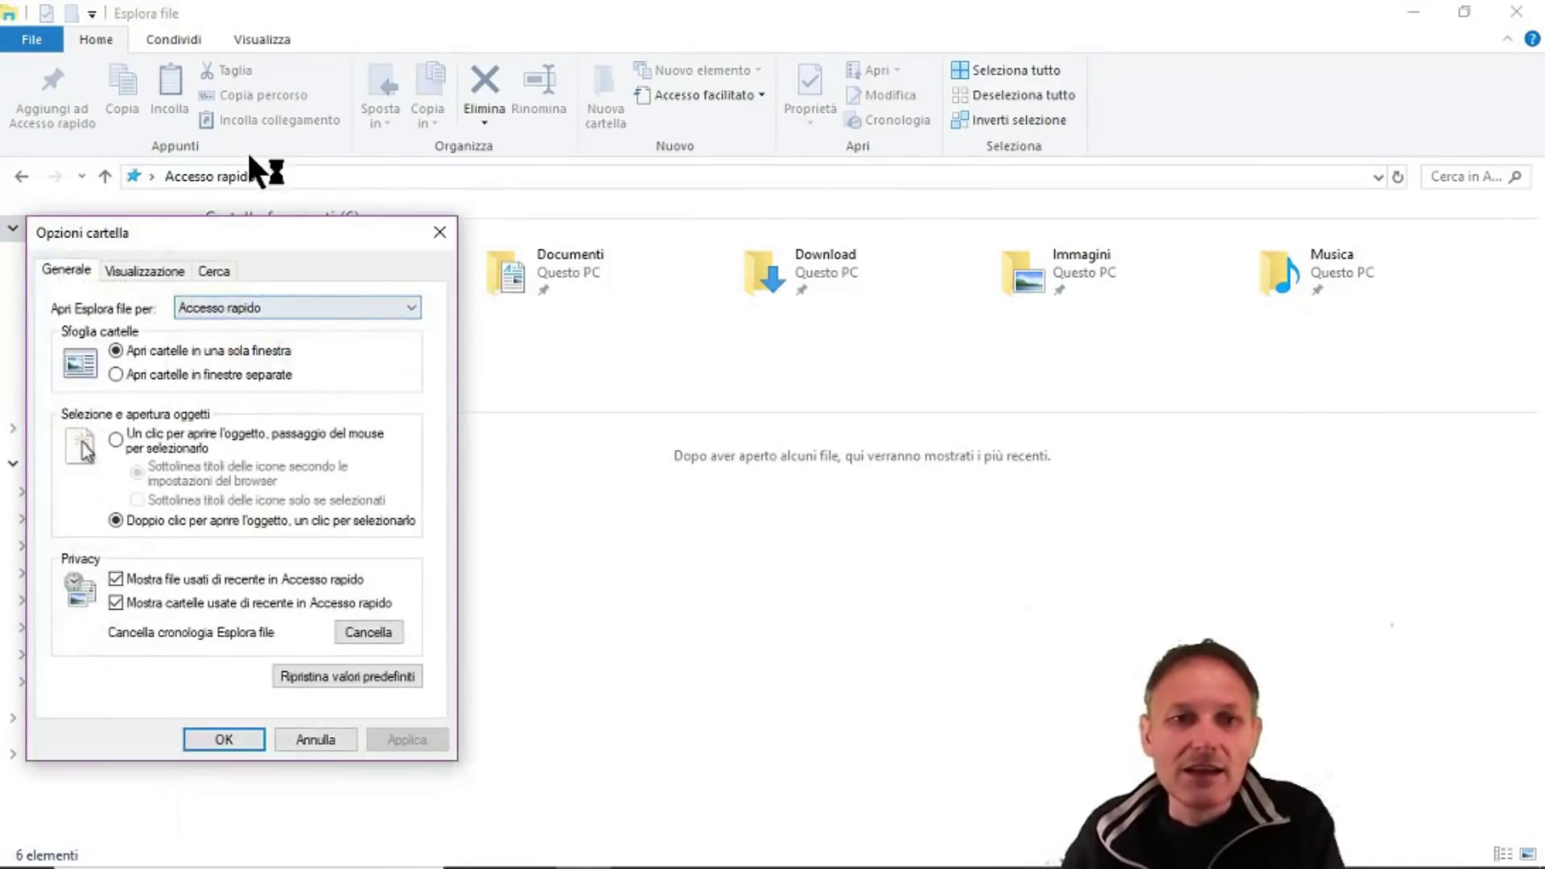
{"action": "left_click_drag", "start_coordinate": [228, 234], "coordinate": [666, 152]}
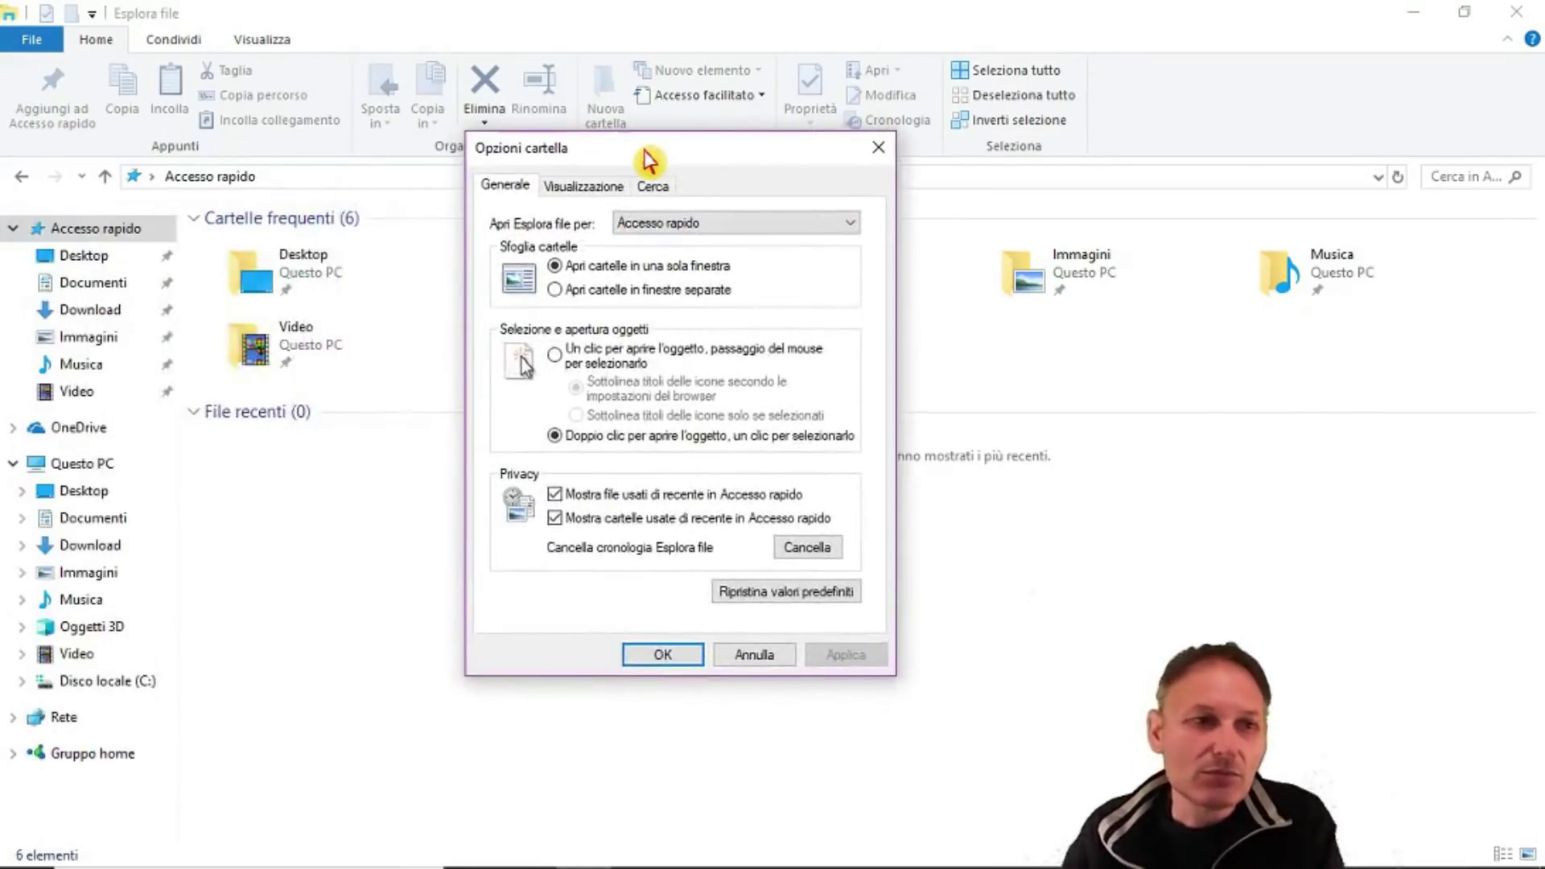
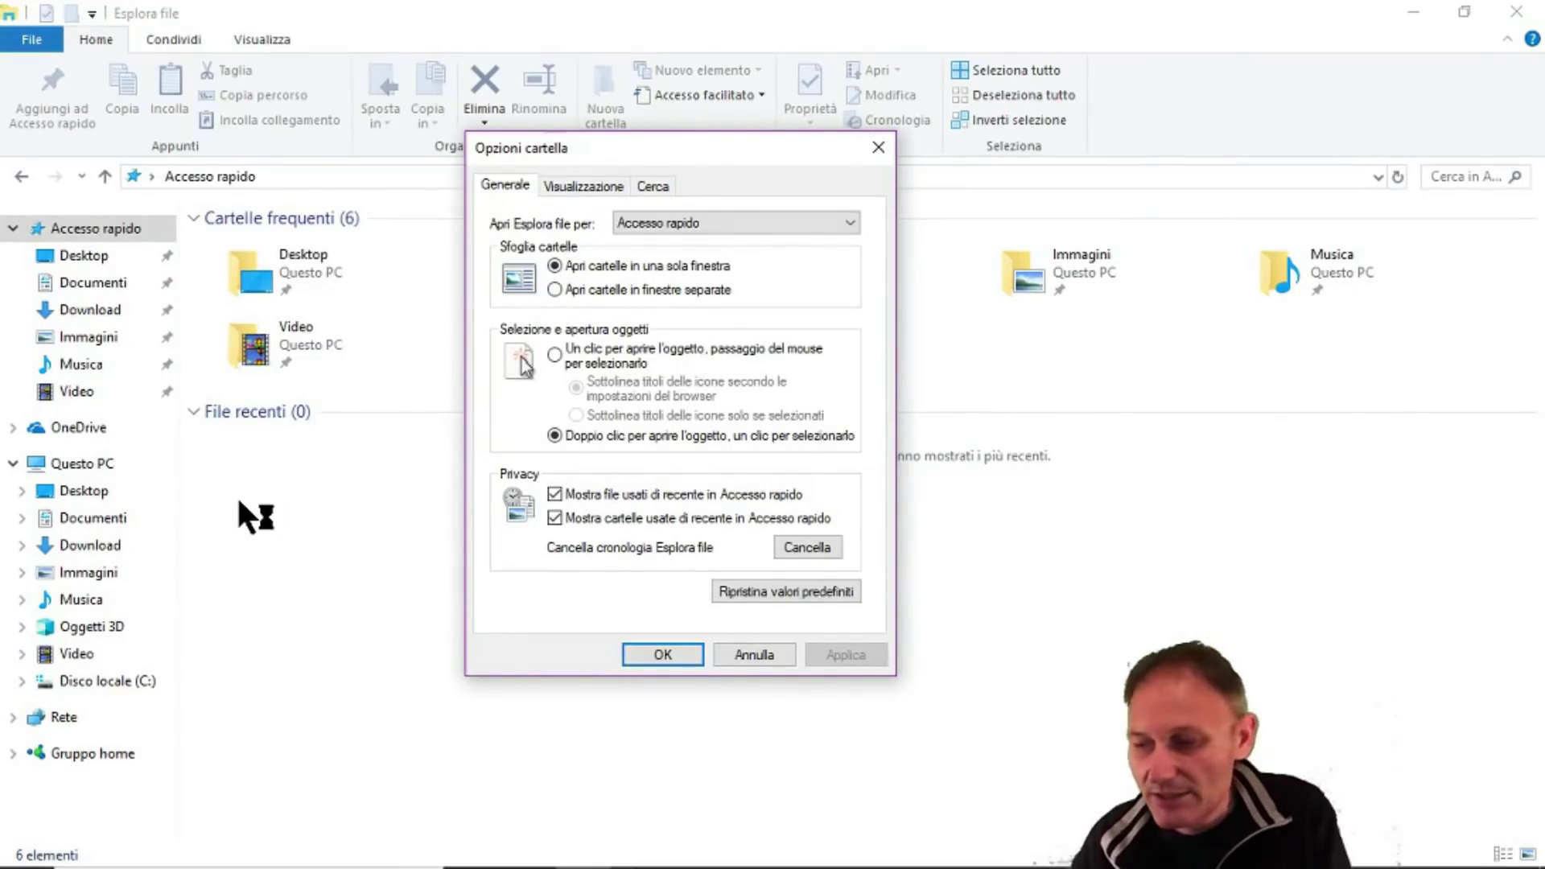
{"action": "left_click", "coordinate": [655, 643]}
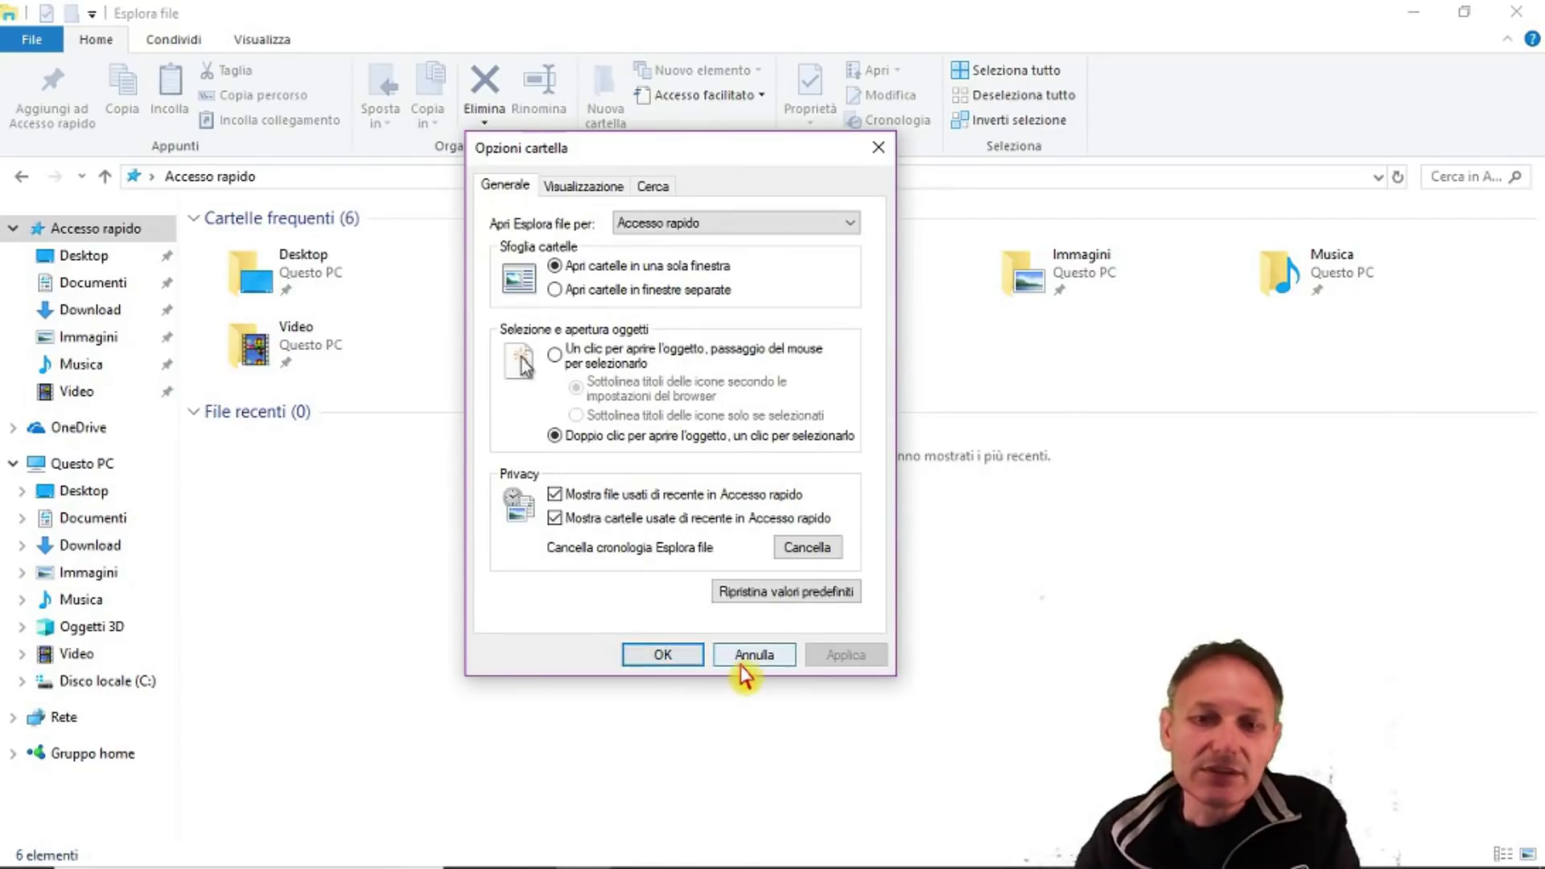
{"action": "left_click", "coordinate": [686, 662]}
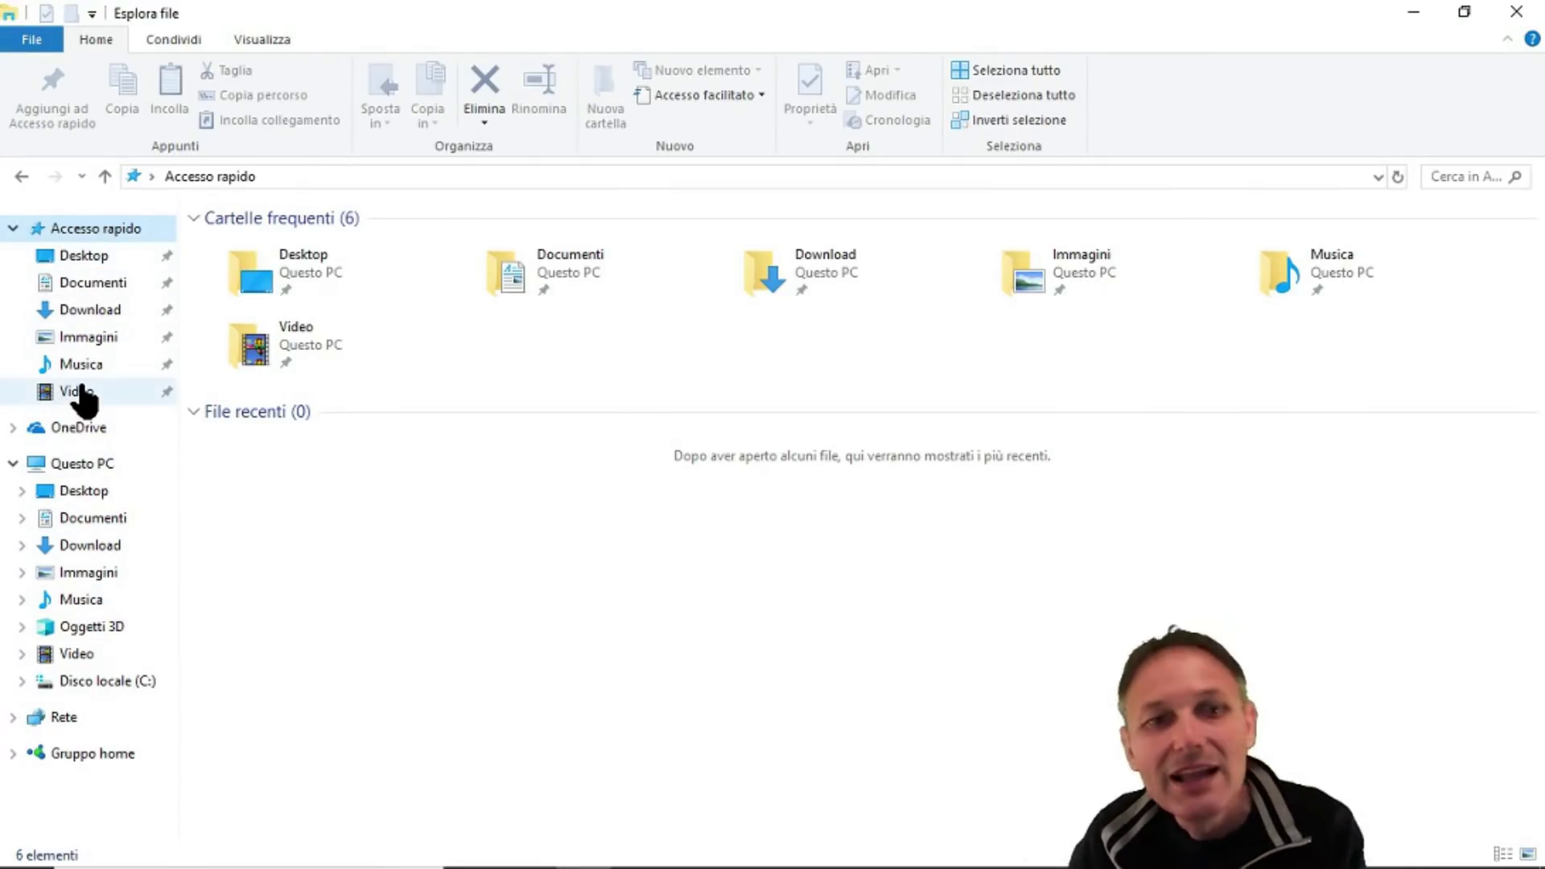
- Remove the pinned Desktop, Documenti and Download folders from Accesso rapido
{"action": "right_click", "coordinate": [86, 262]}
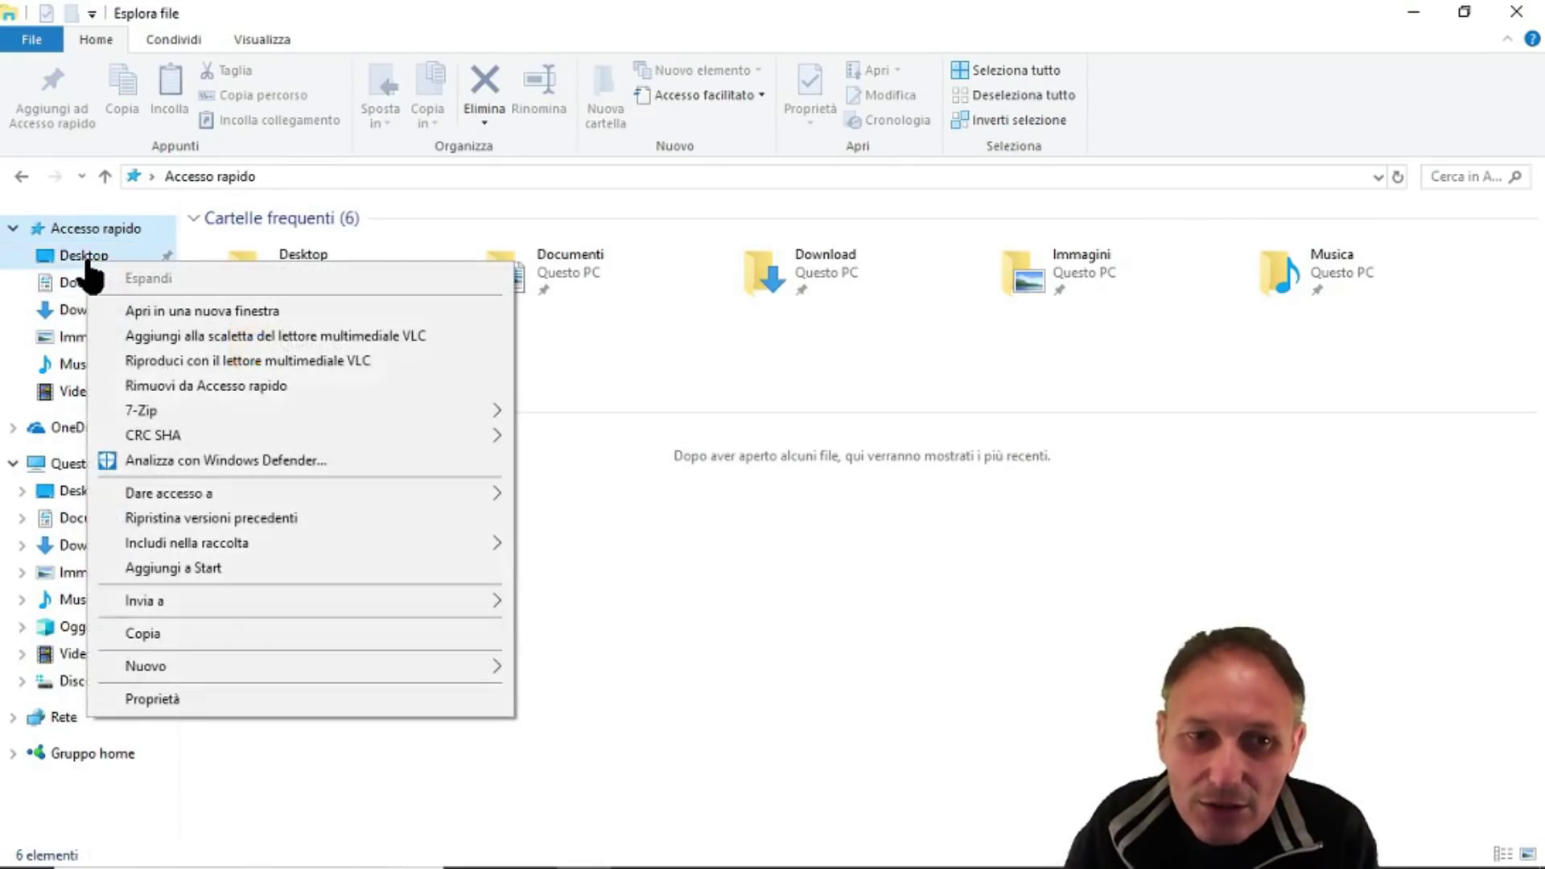
{"action": "mouse_move", "coordinate": [211, 415]}
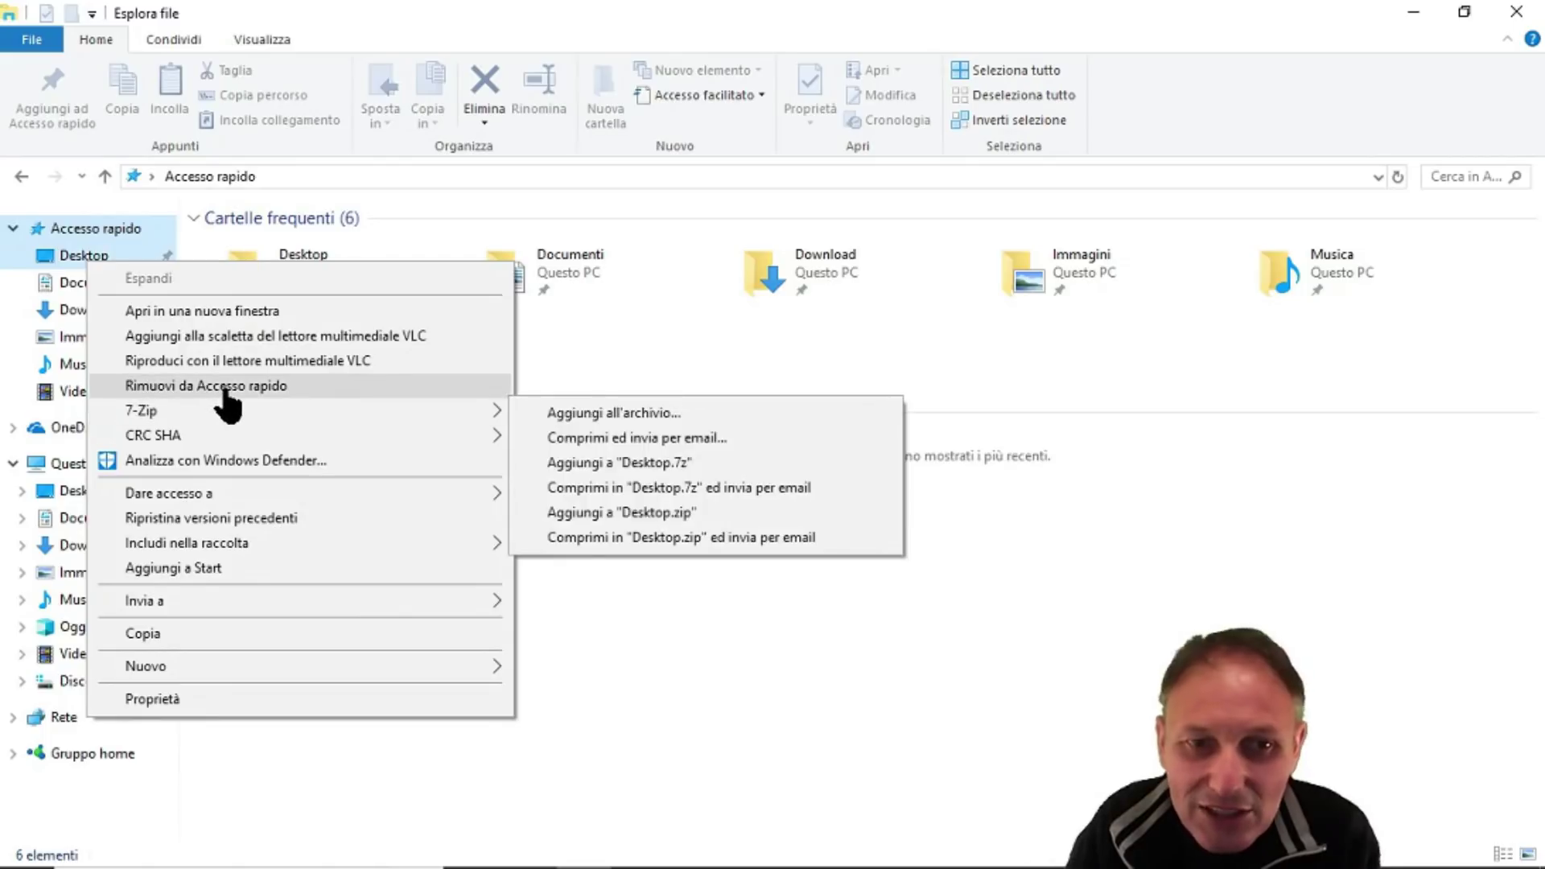
{"action": "left_click", "coordinate": [228, 387]}
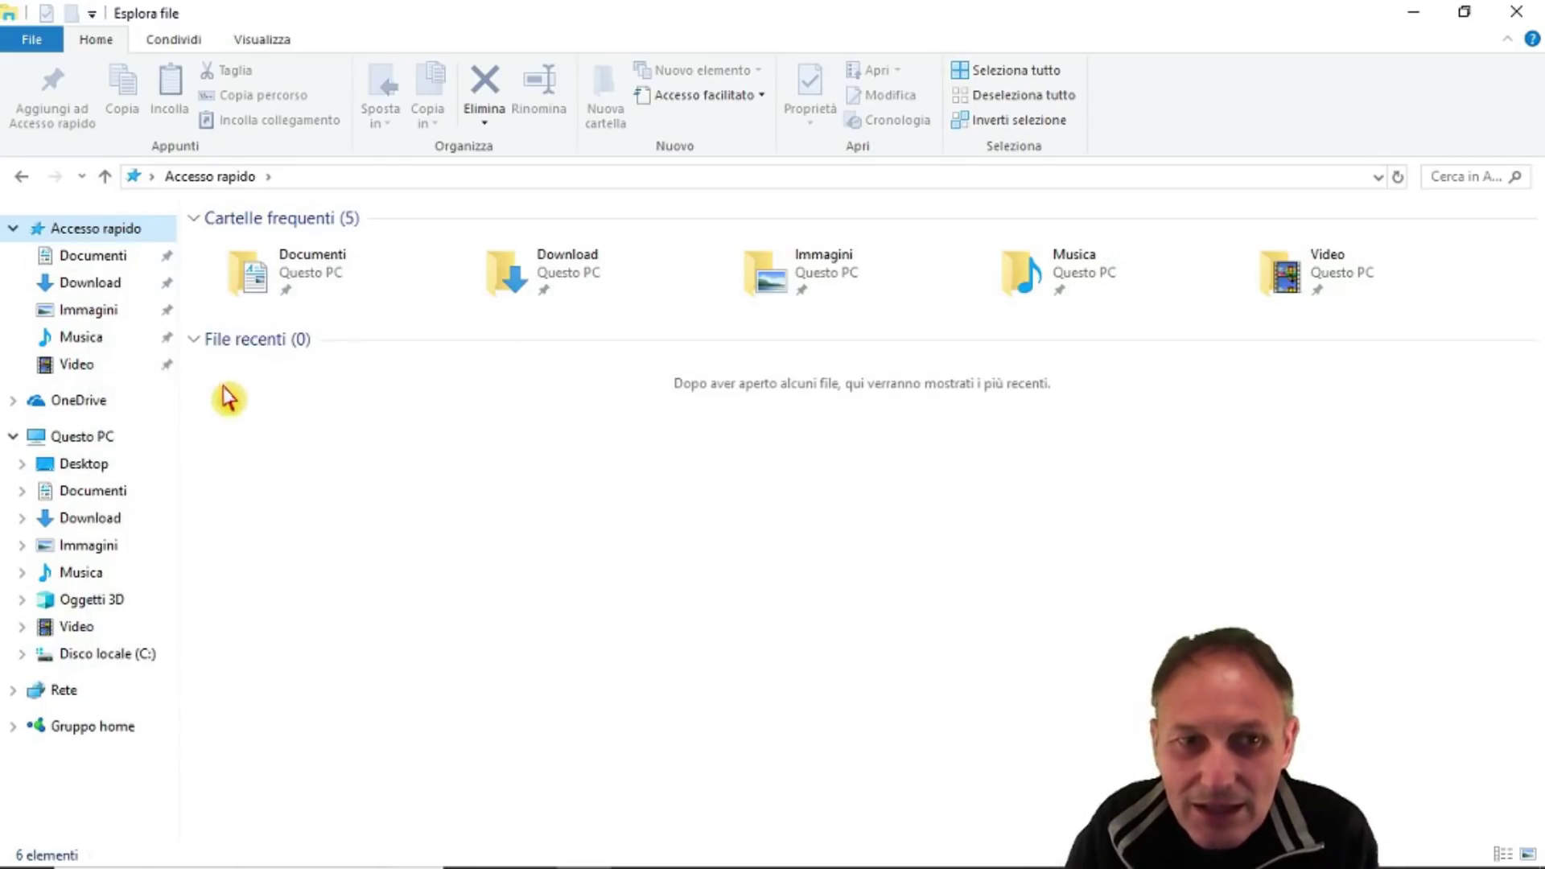
{"action": "right_click", "coordinate": [93, 256]}
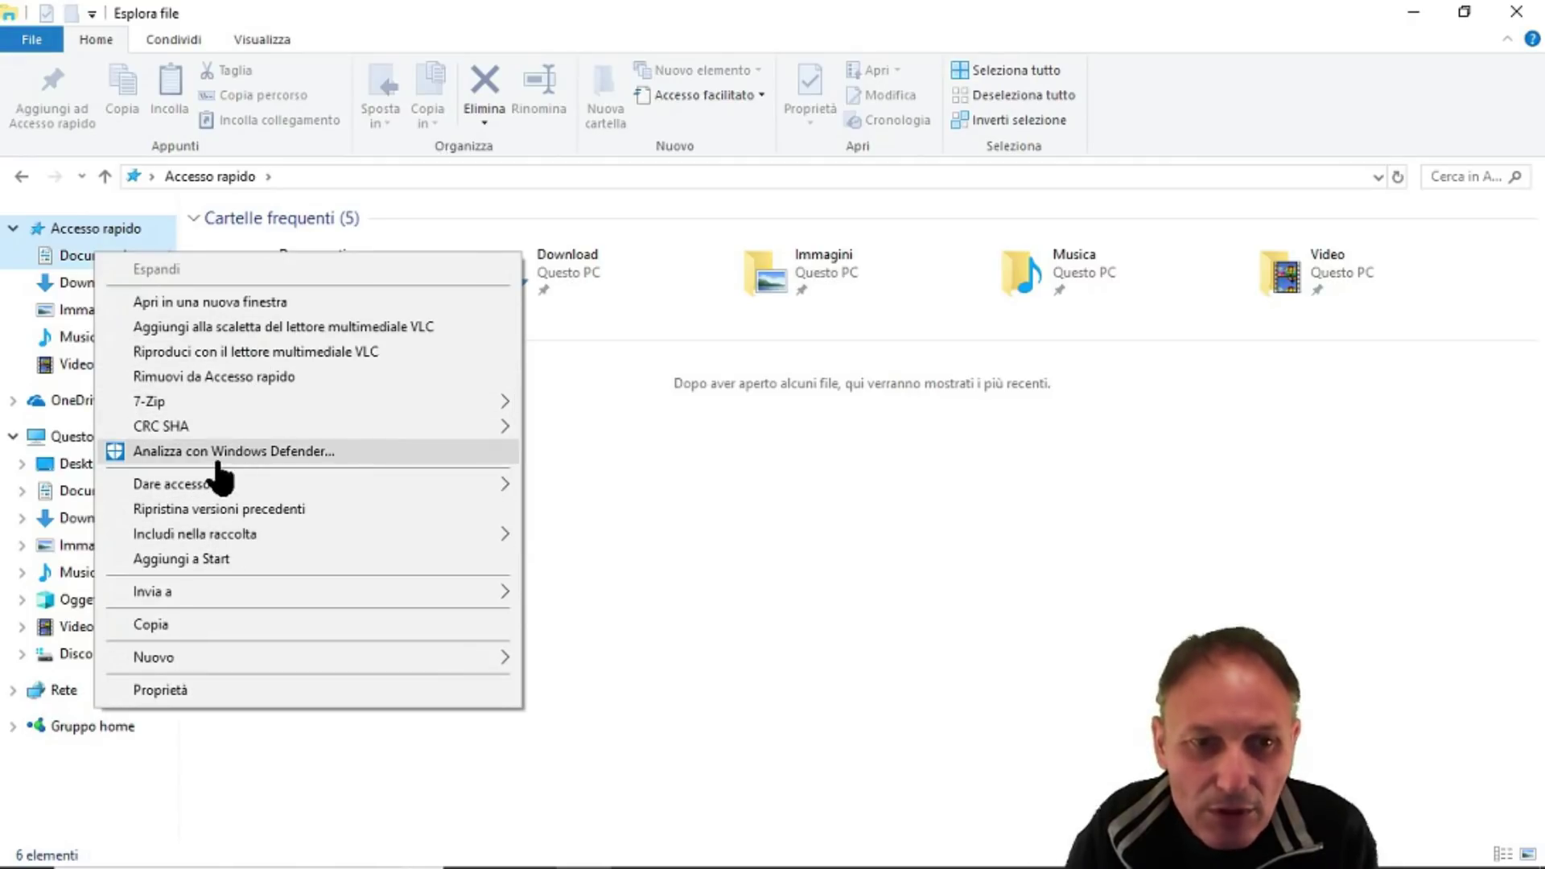
{"action": "left_click", "coordinate": [238, 378]}
{"action": "right_click", "coordinate": [103, 255]}
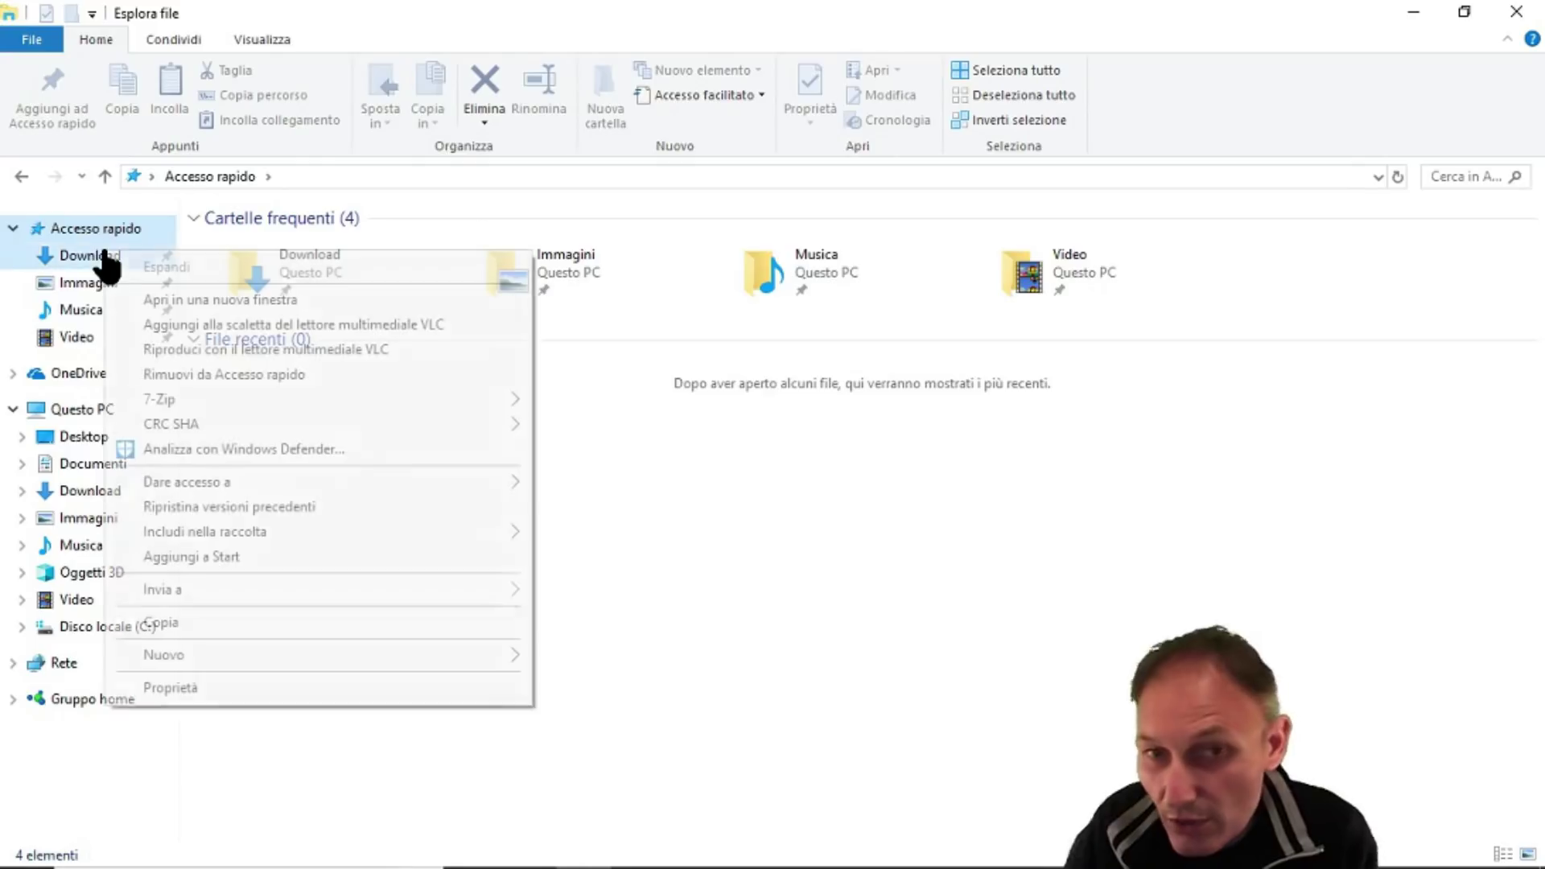
{"action": "mouse_move", "coordinate": [304, 395]}
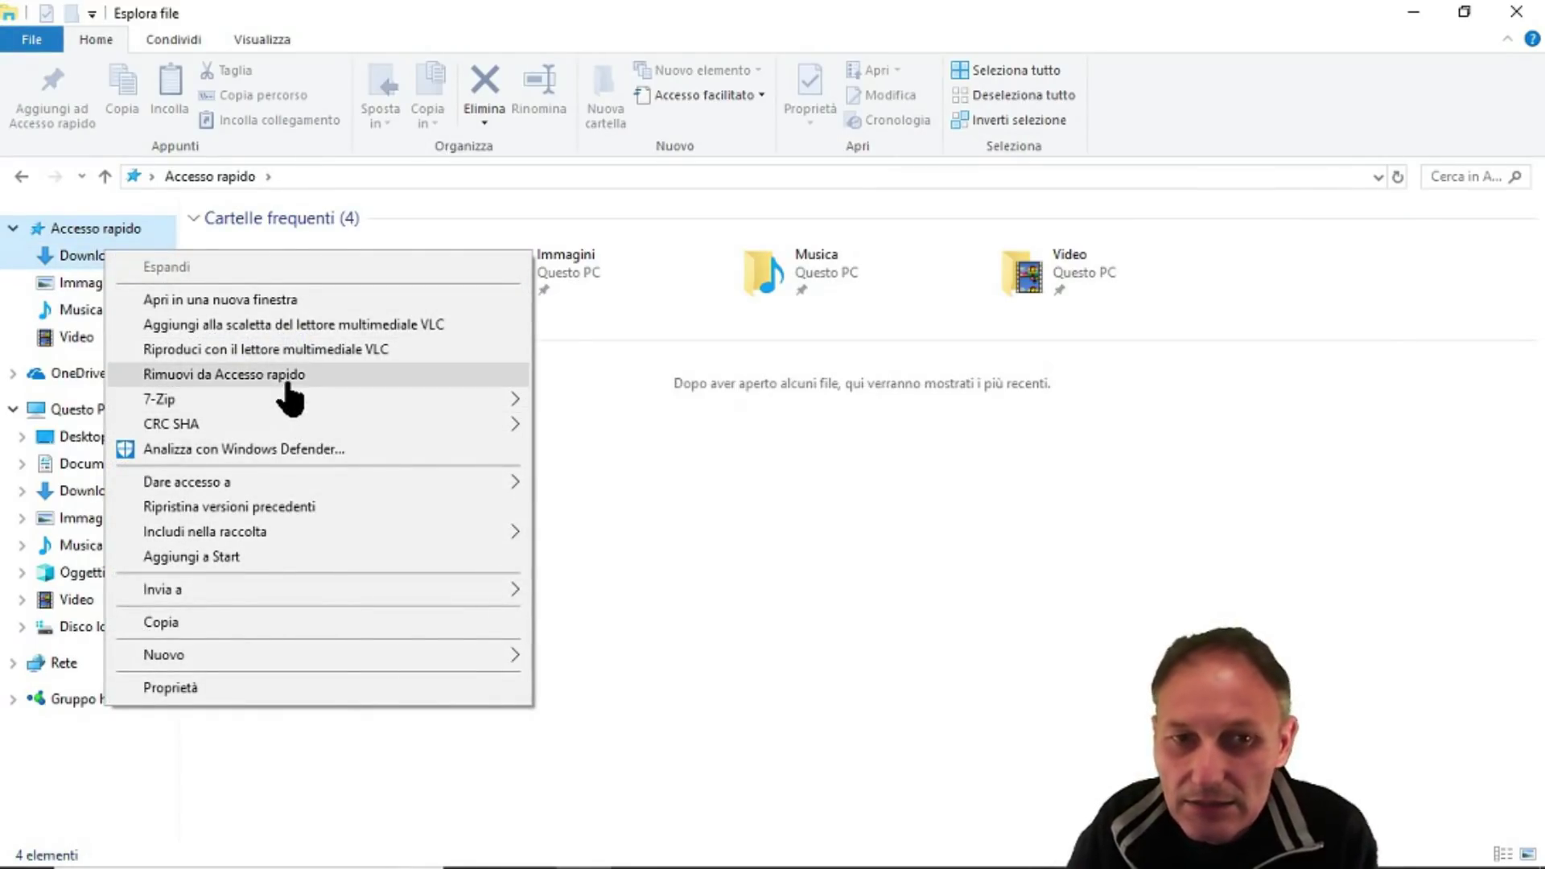
{"action": "left_click", "coordinate": [289, 375]}
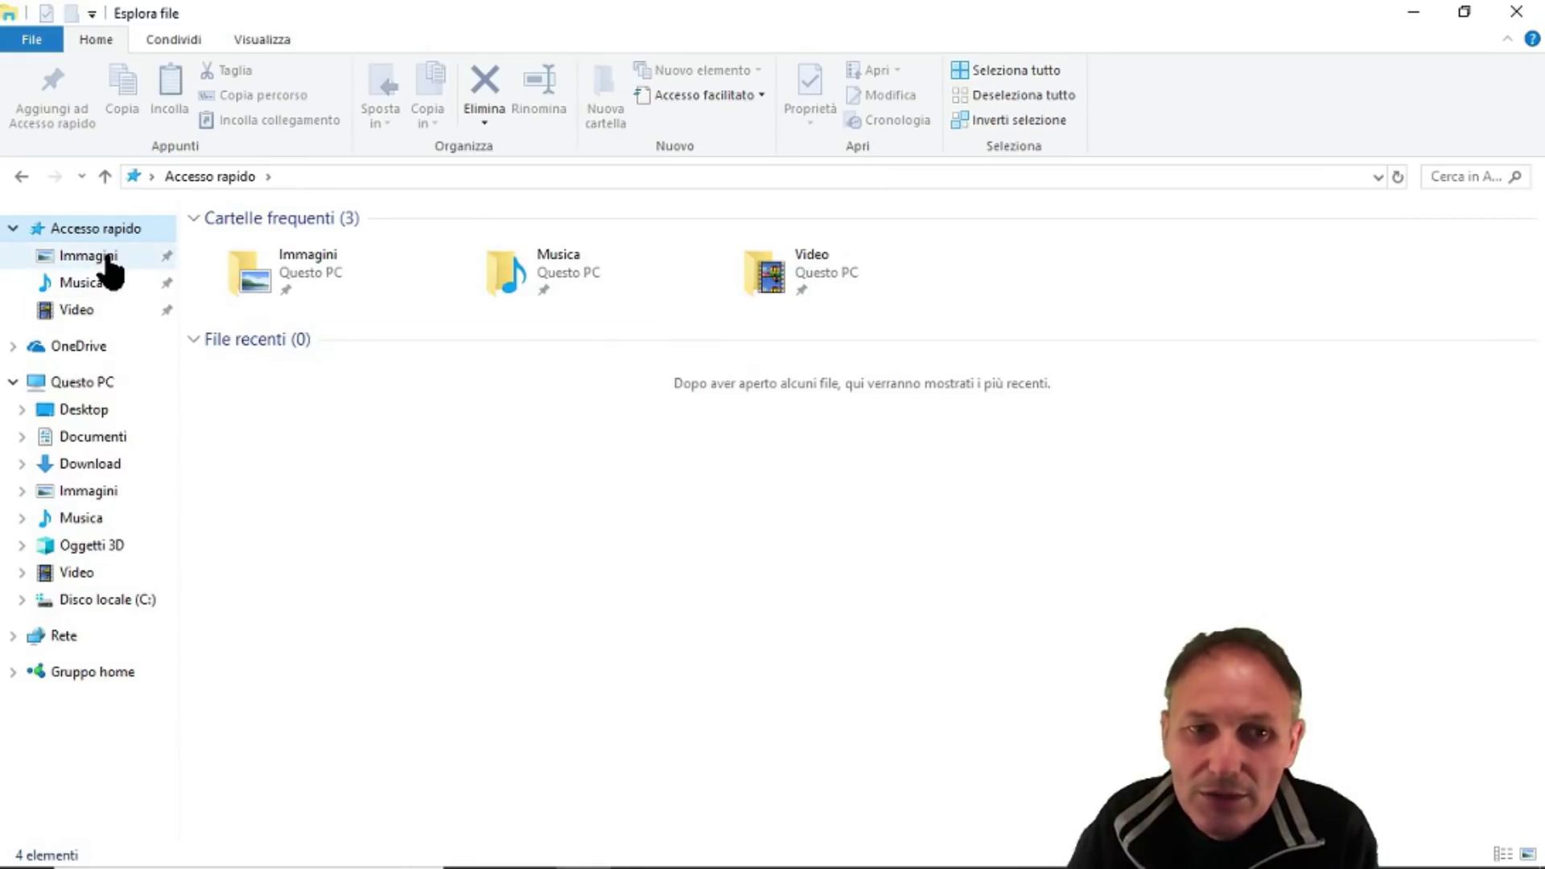
- Remove the remaining pinned Immagini, Musica and Video folders from Accesso rapido
{"action": "right_click", "coordinate": [108, 257]}
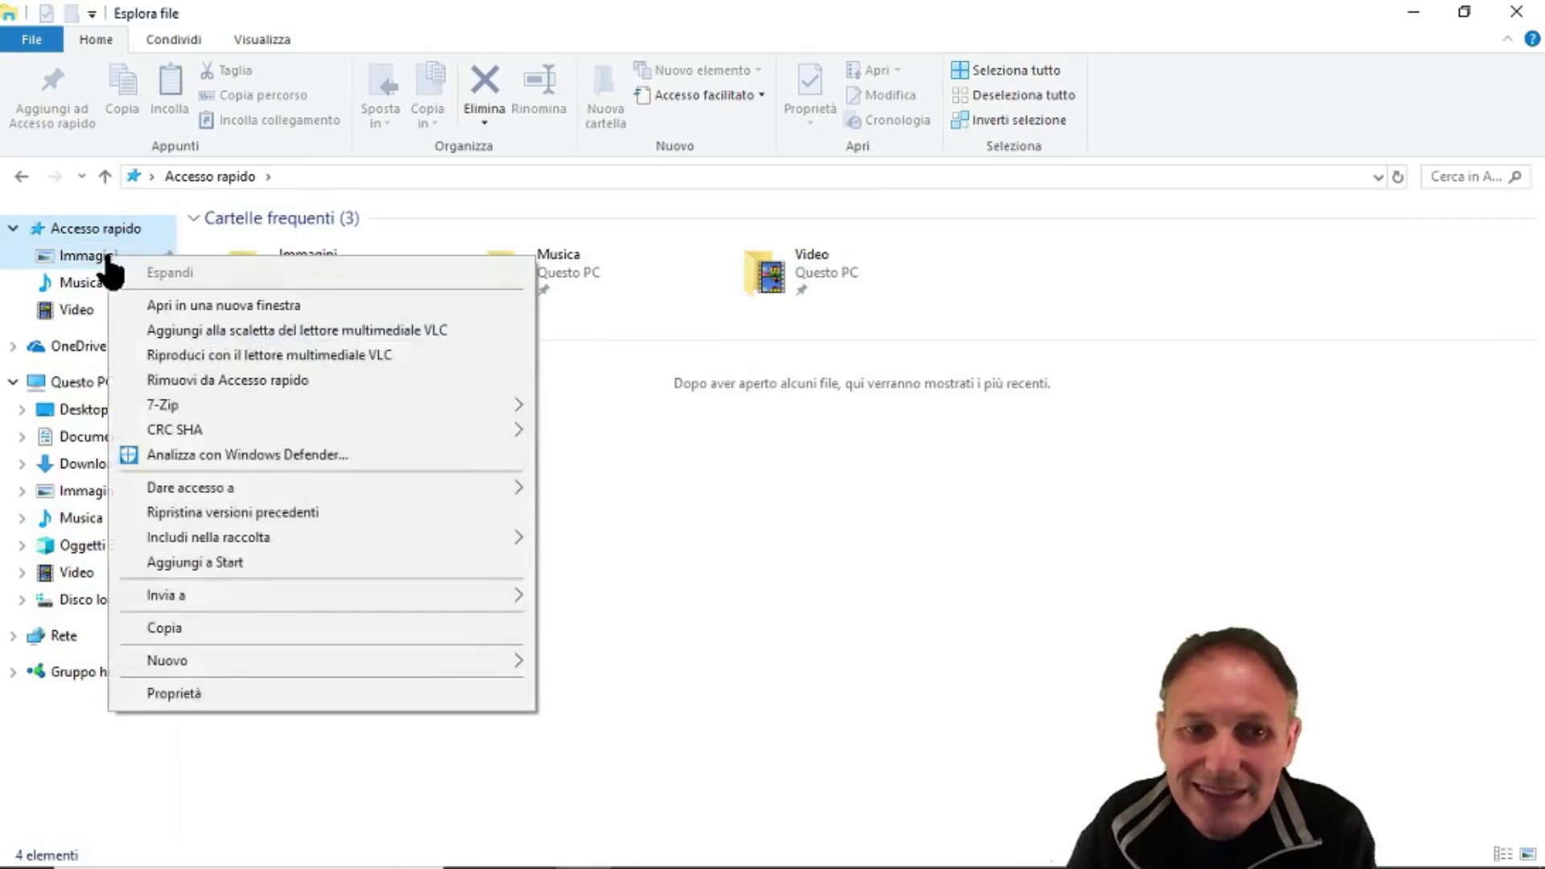
{"action": "left_click", "coordinate": [304, 385]}
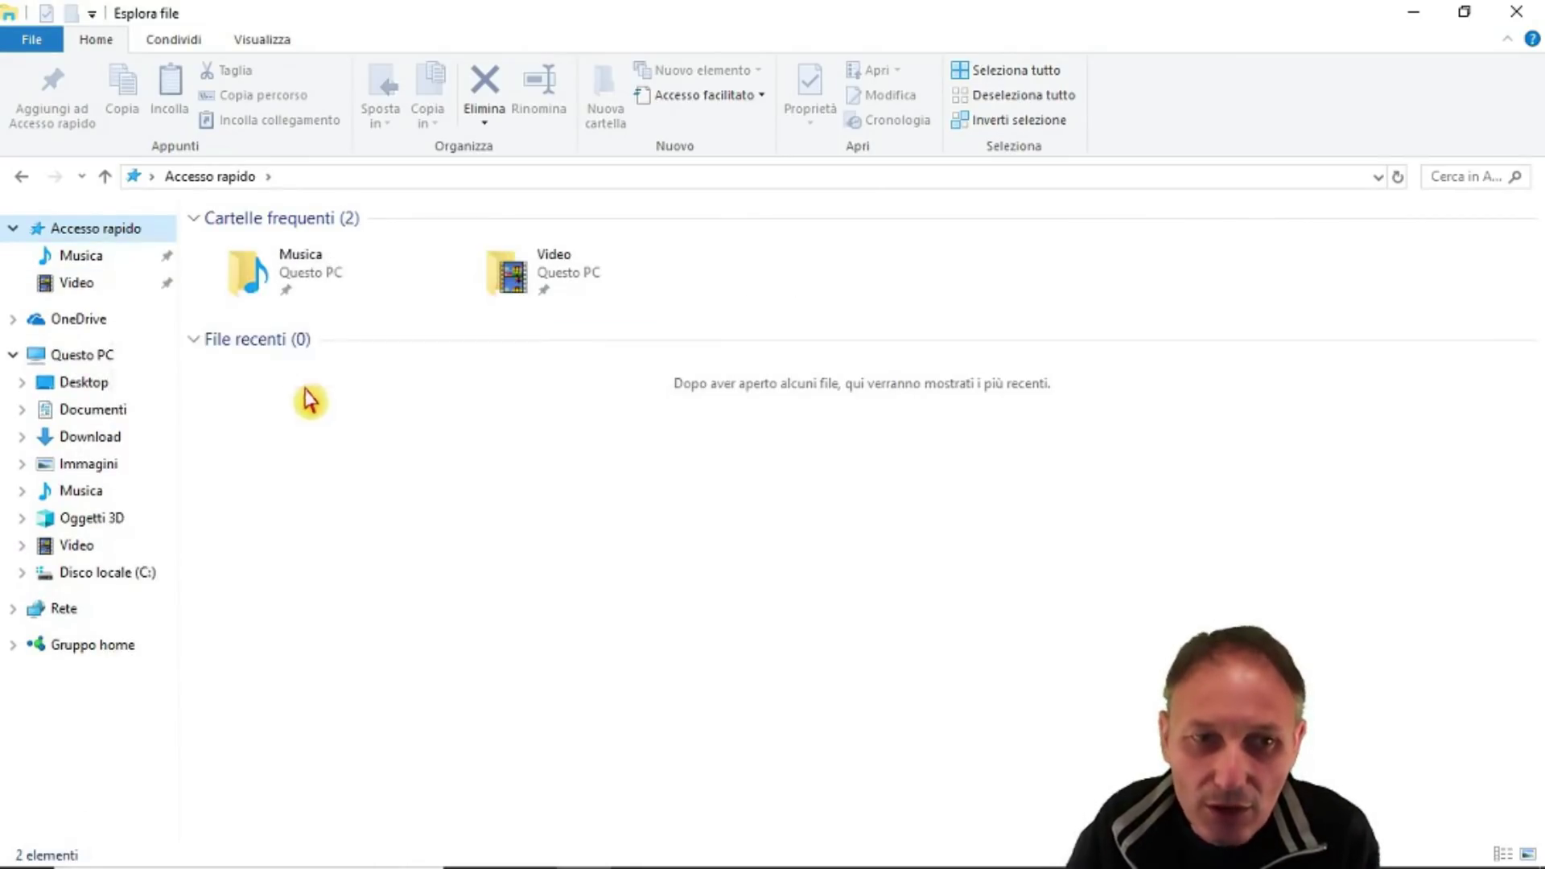
{"action": "right_click", "coordinate": [64, 253]}
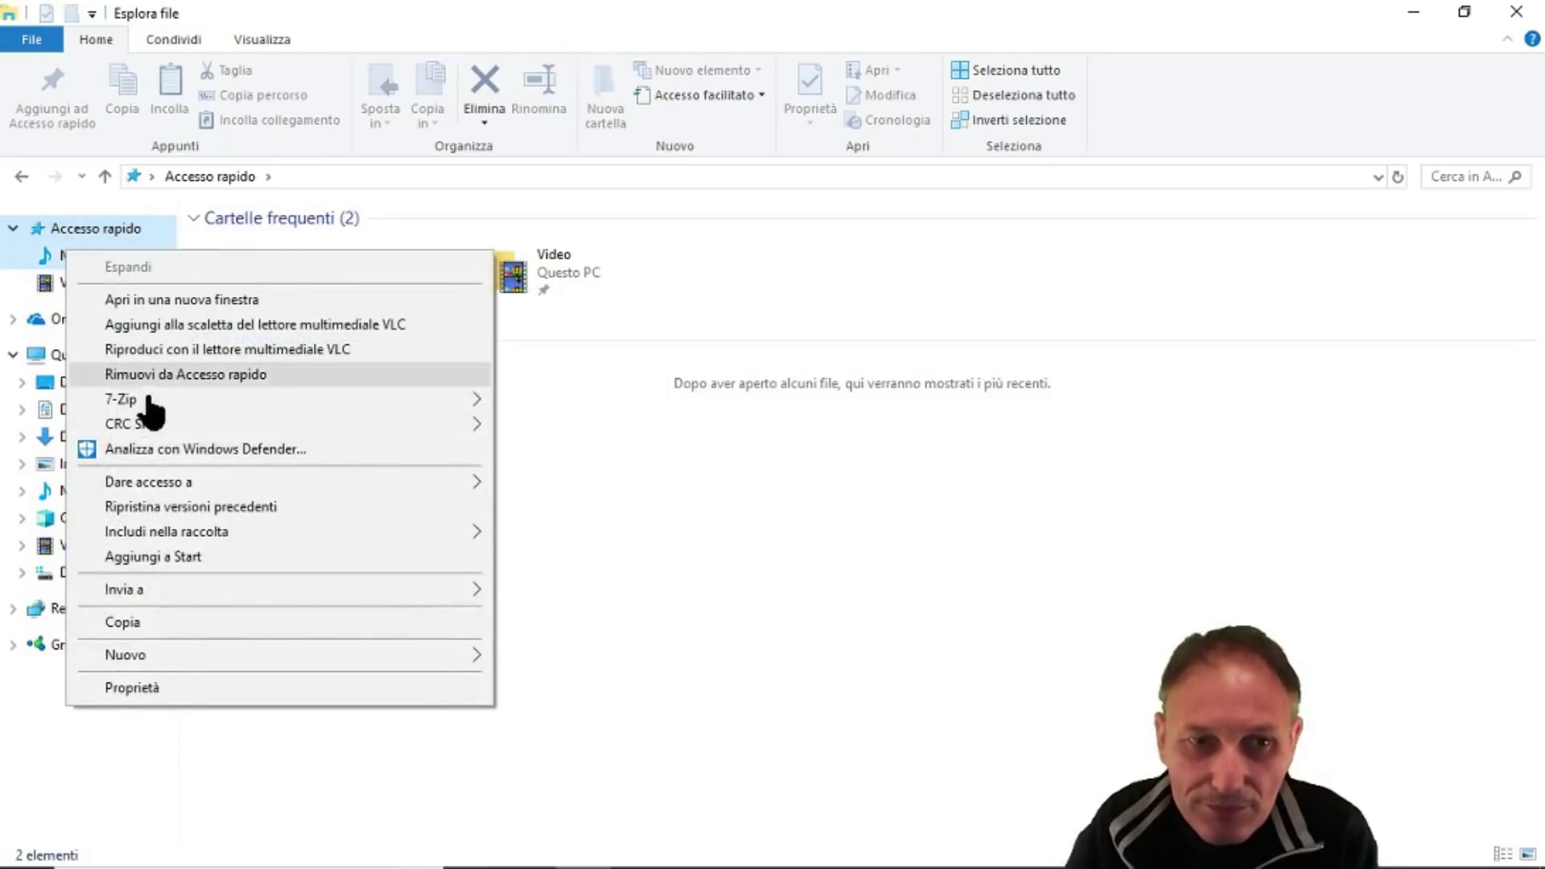
{"action": "left_click", "coordinate": [197, 375]}
{"action": "right_click", "coordinate": [84, 258]}
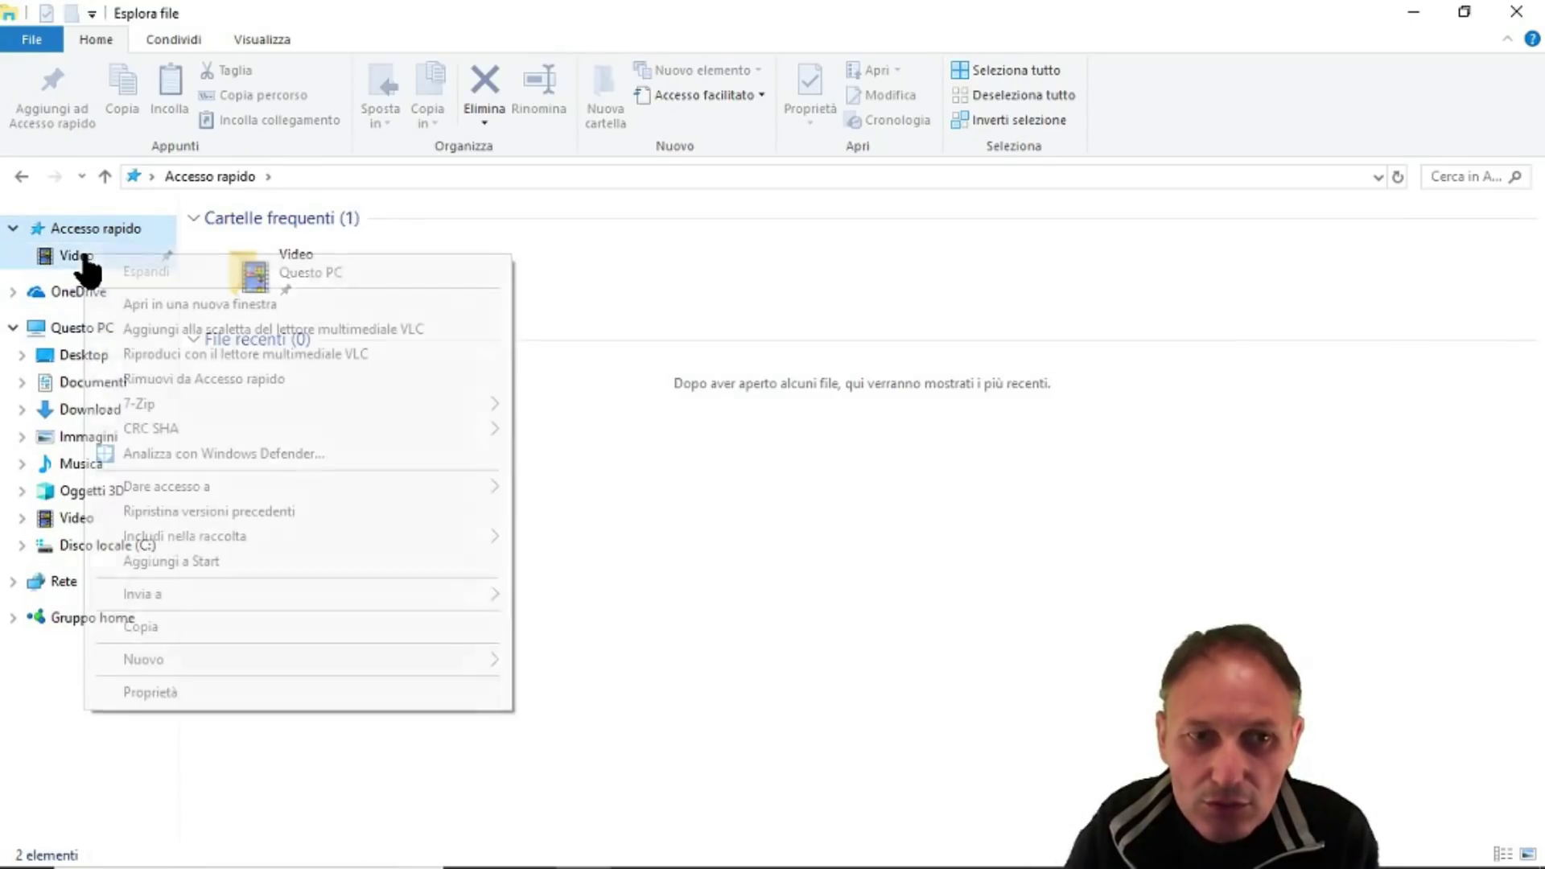
{"action": "left_click", "coordinate": [204, 380]}
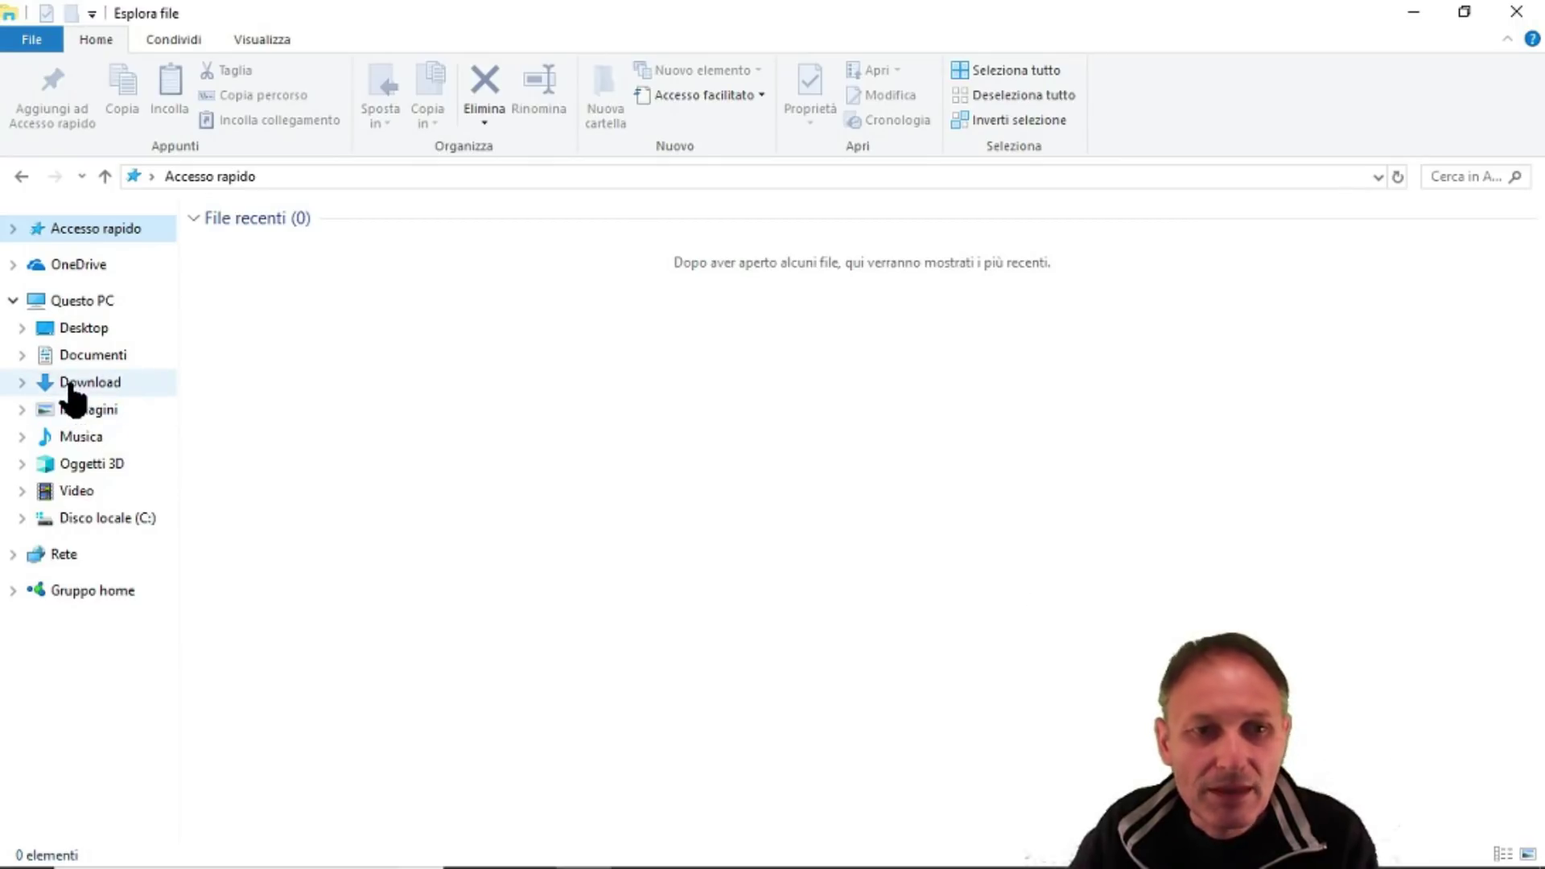
- Expand Documenti, Esercizi nuovi and Excel in the folder tree, view Esercizi videocorso, and return to the Excel folder
{"action": "left_click", "coordinate": [22, 359]}
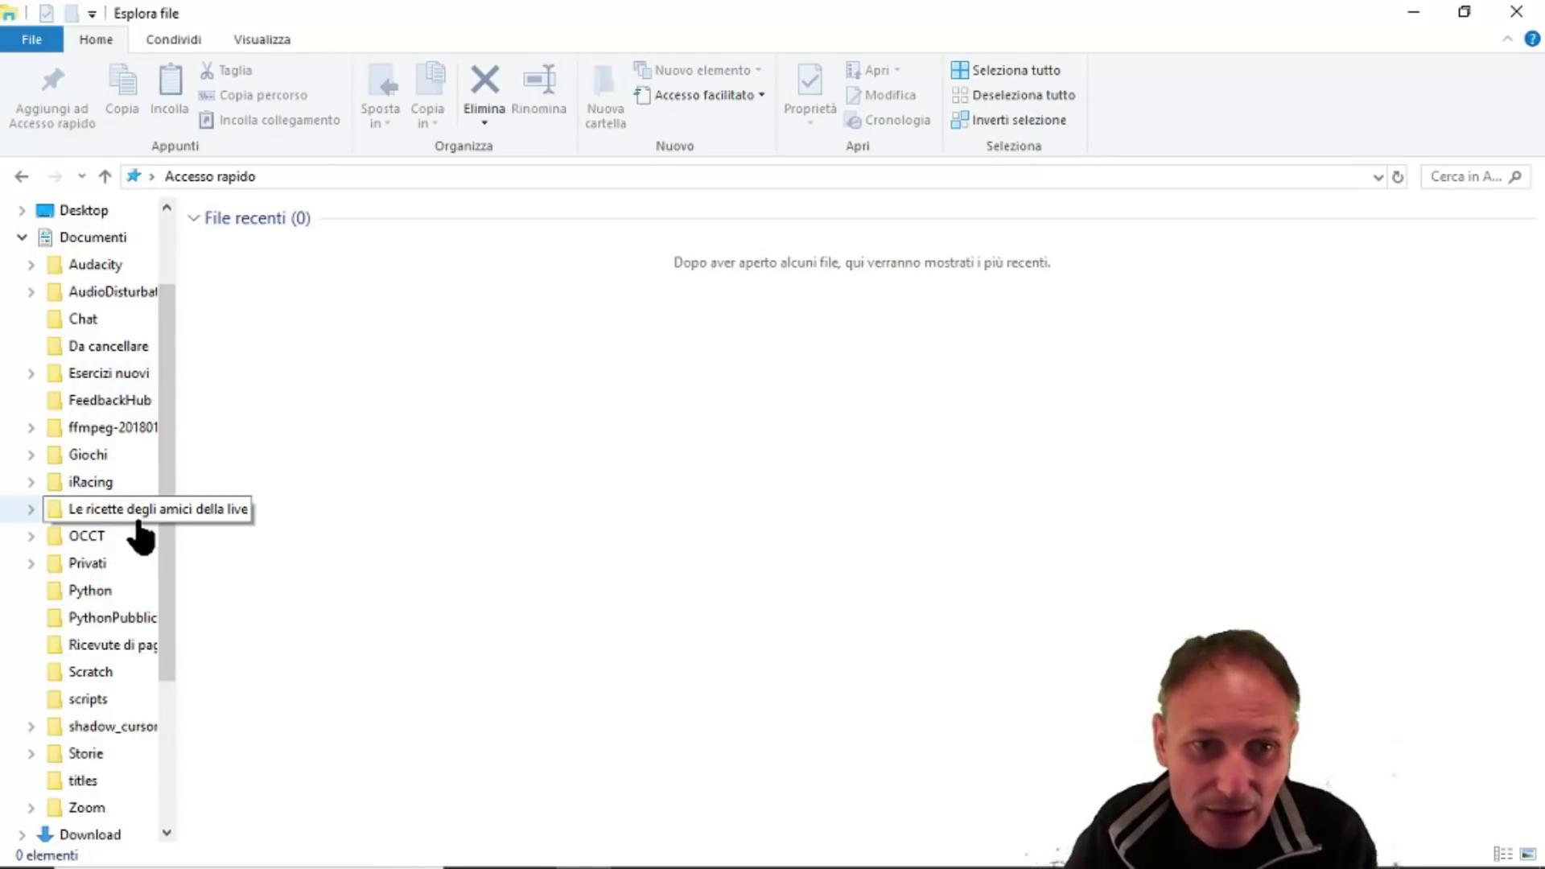
{"action": "left_click", "coordinate": [31, 372]}
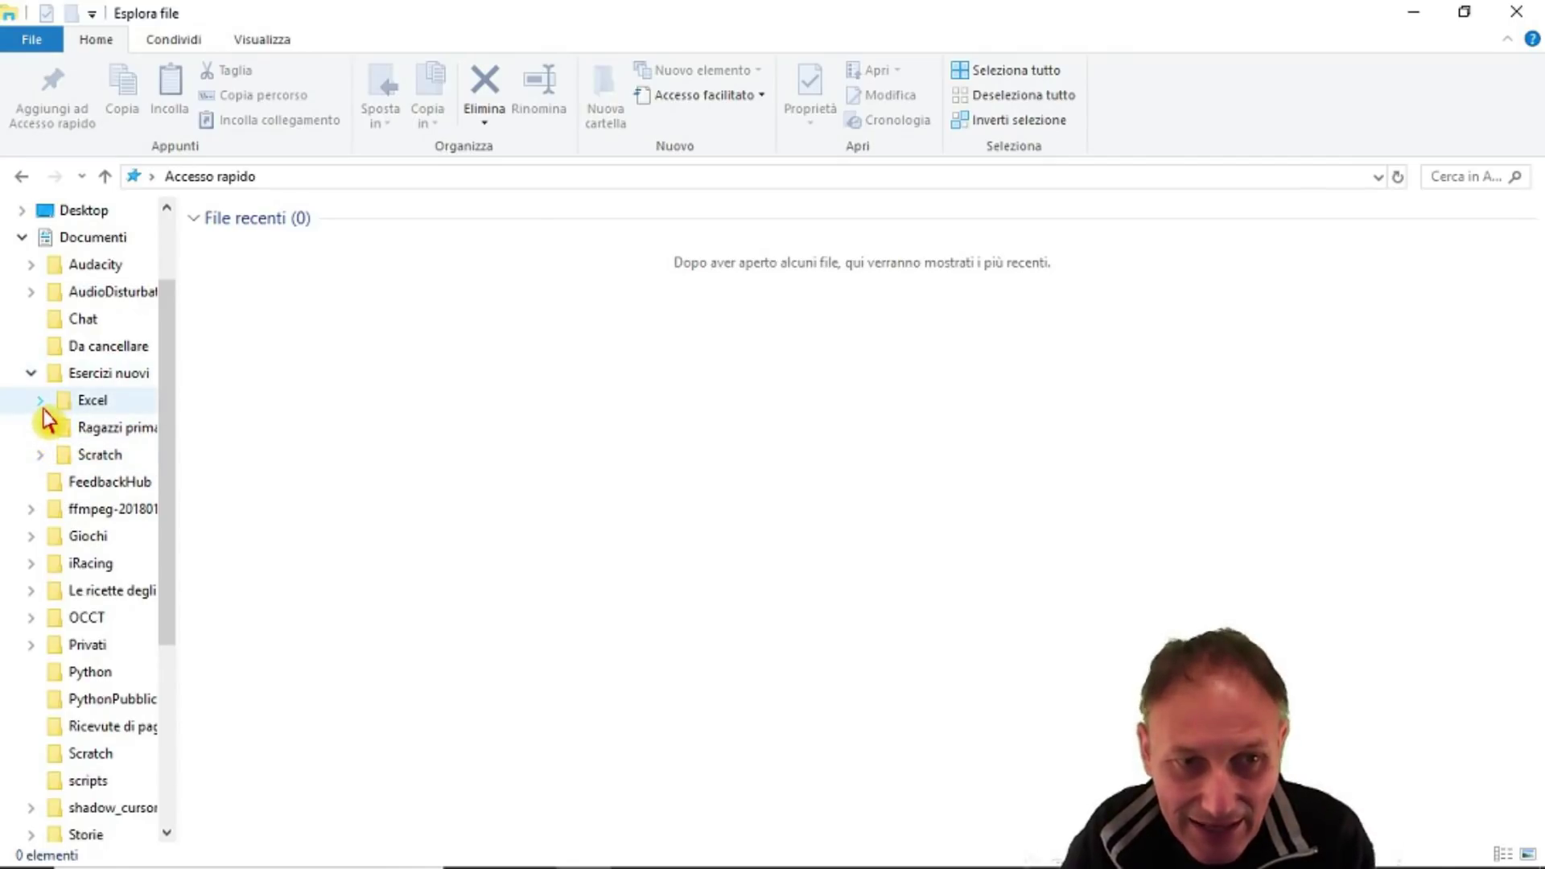
{"action": "left_click", "coordinate": [40, 405]}
{"action": "left_click", "coordinate": [77, 431]}
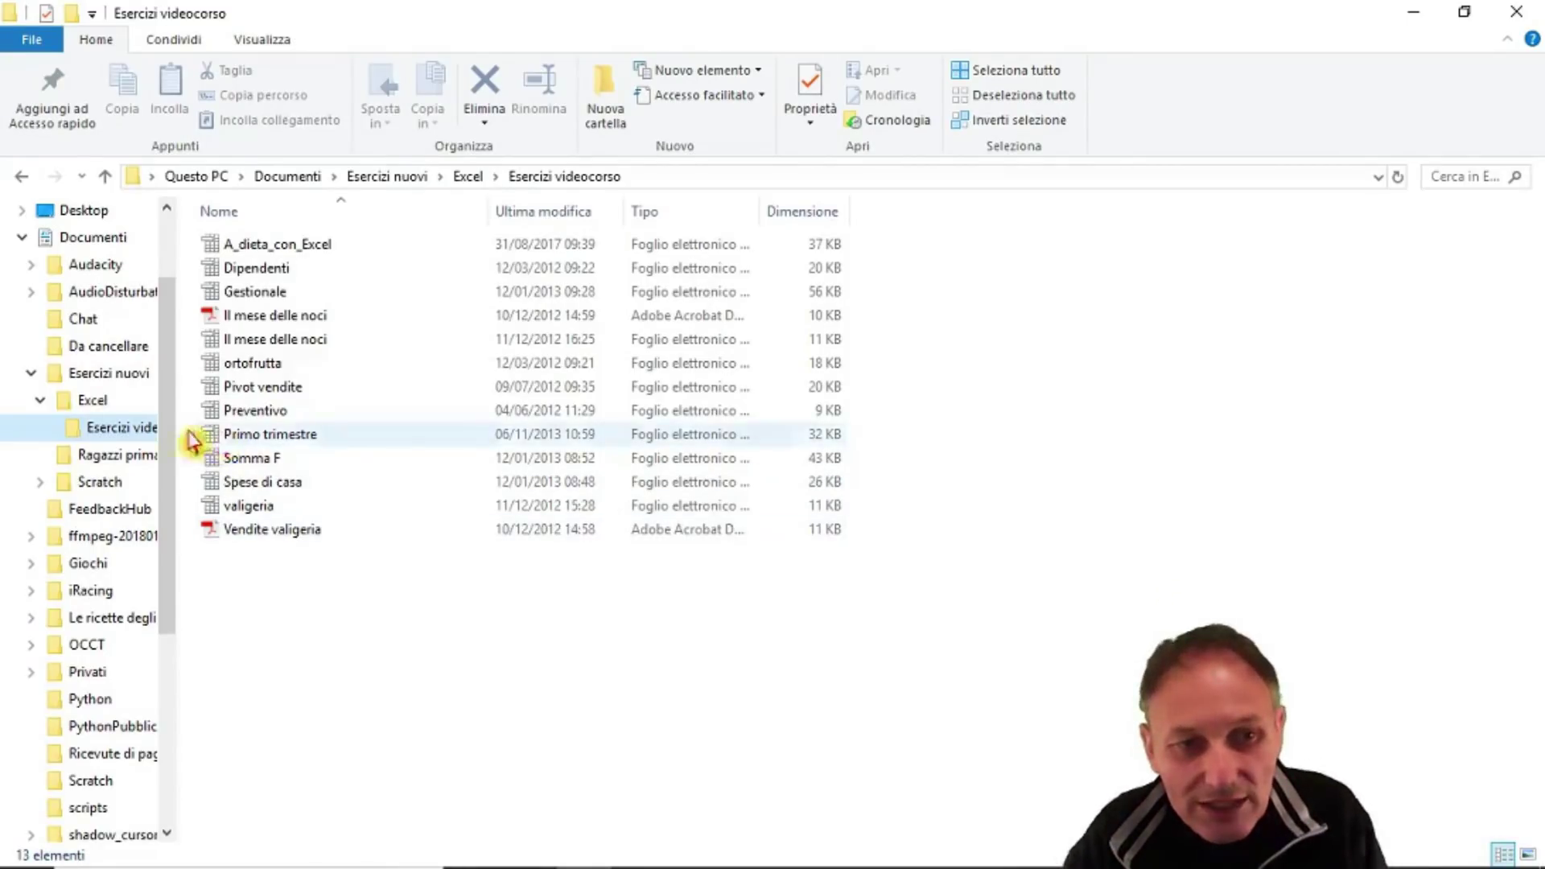
{"action": "left_click", "coordinate": [85, 404]}
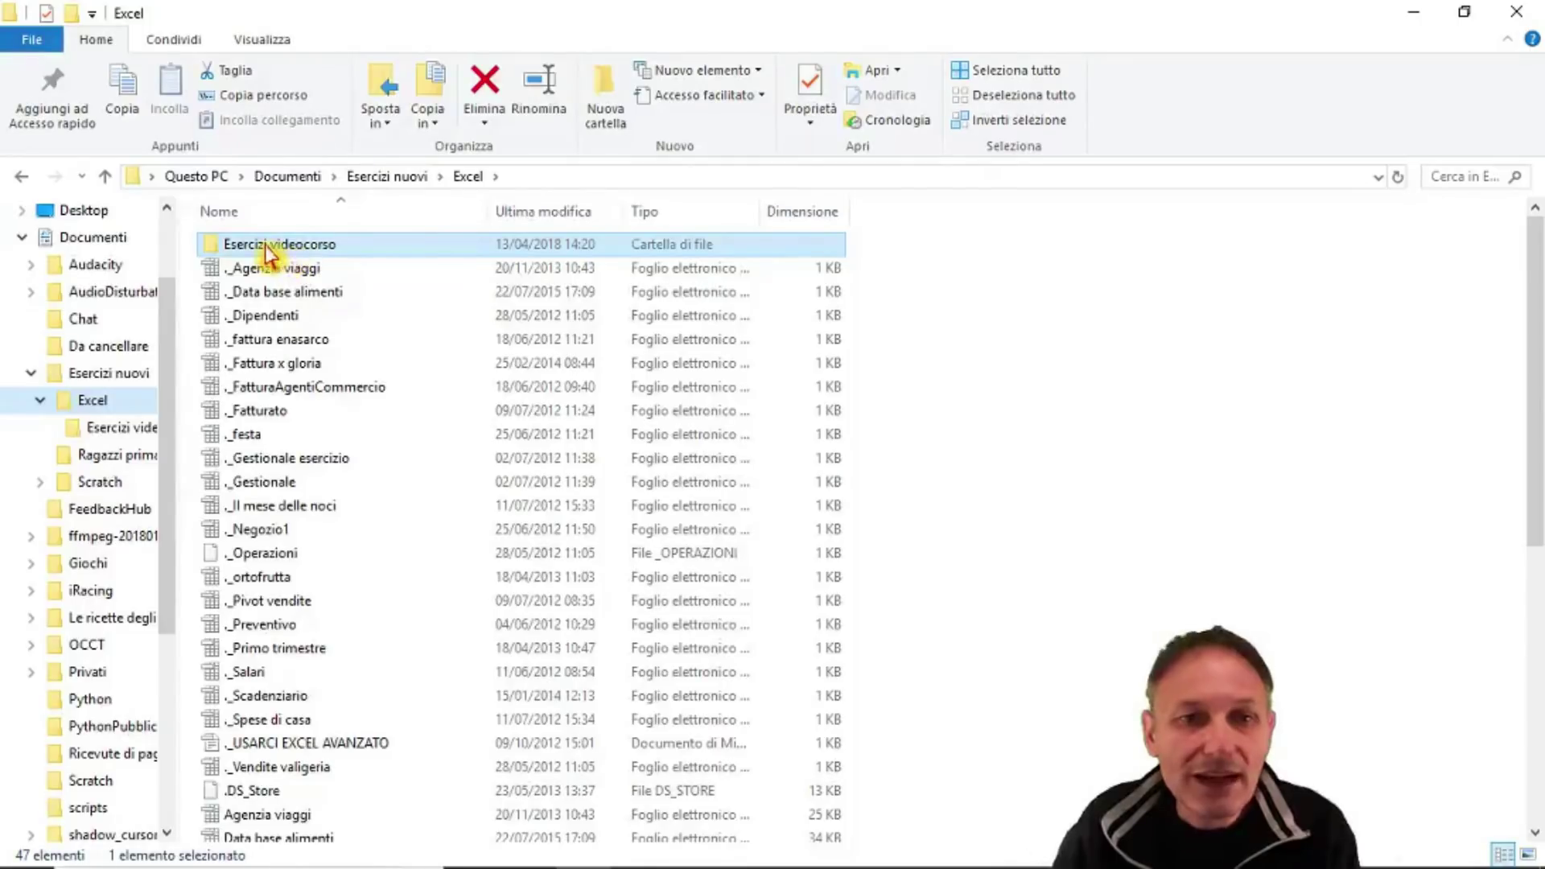
- Add the Esercizi videocorso folder inside Excel to Accesso rapido
{"action": "right_click", "coordinate": [211, 256]}
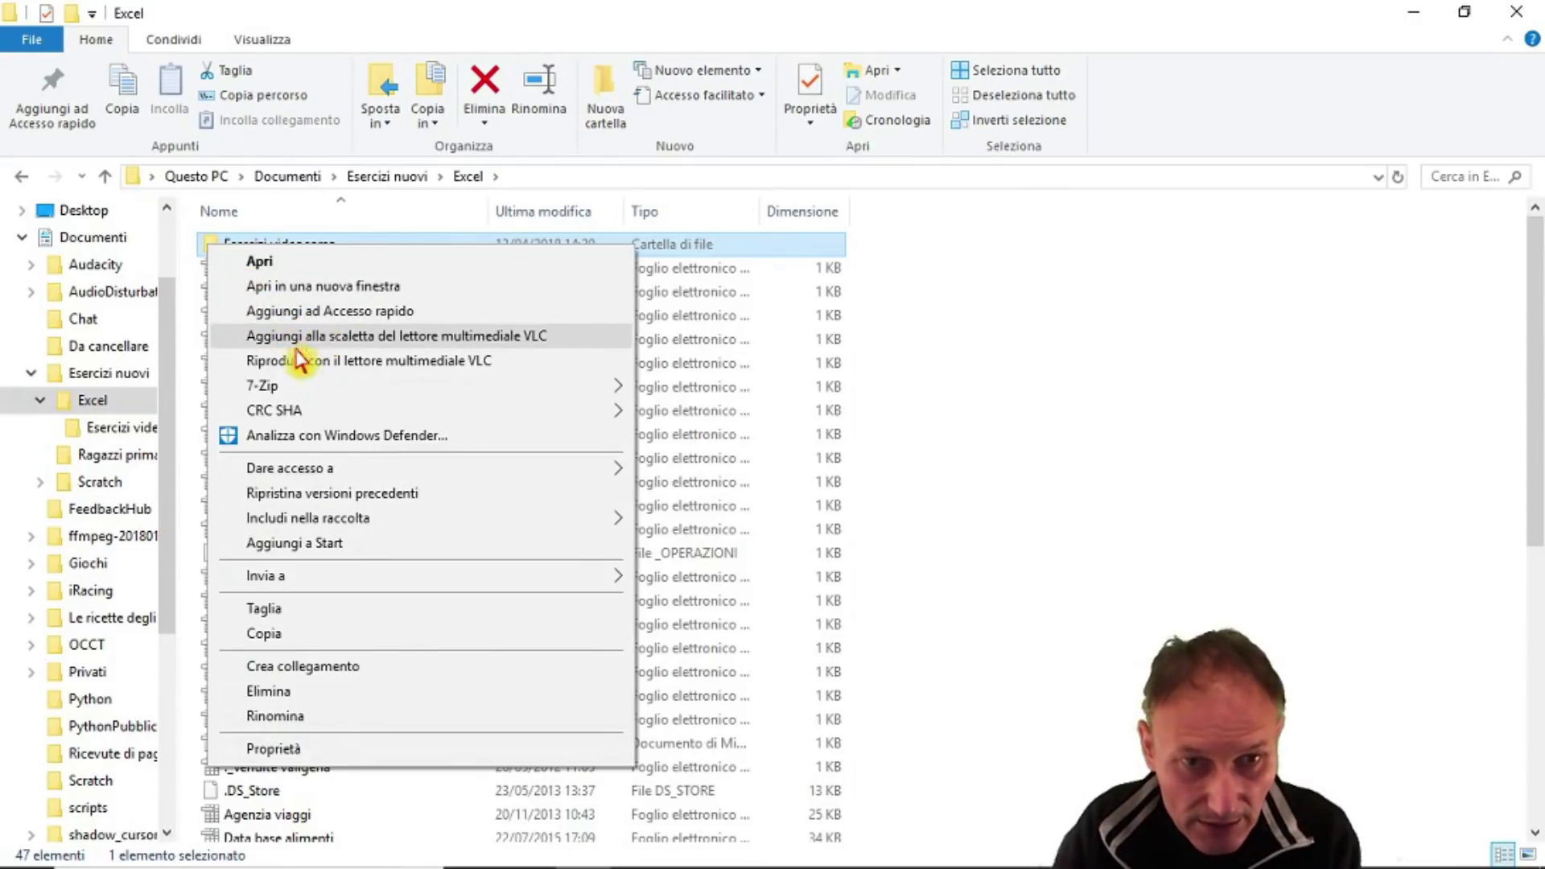
{"action": "mouse_move", "coordinate": [359, 388]}
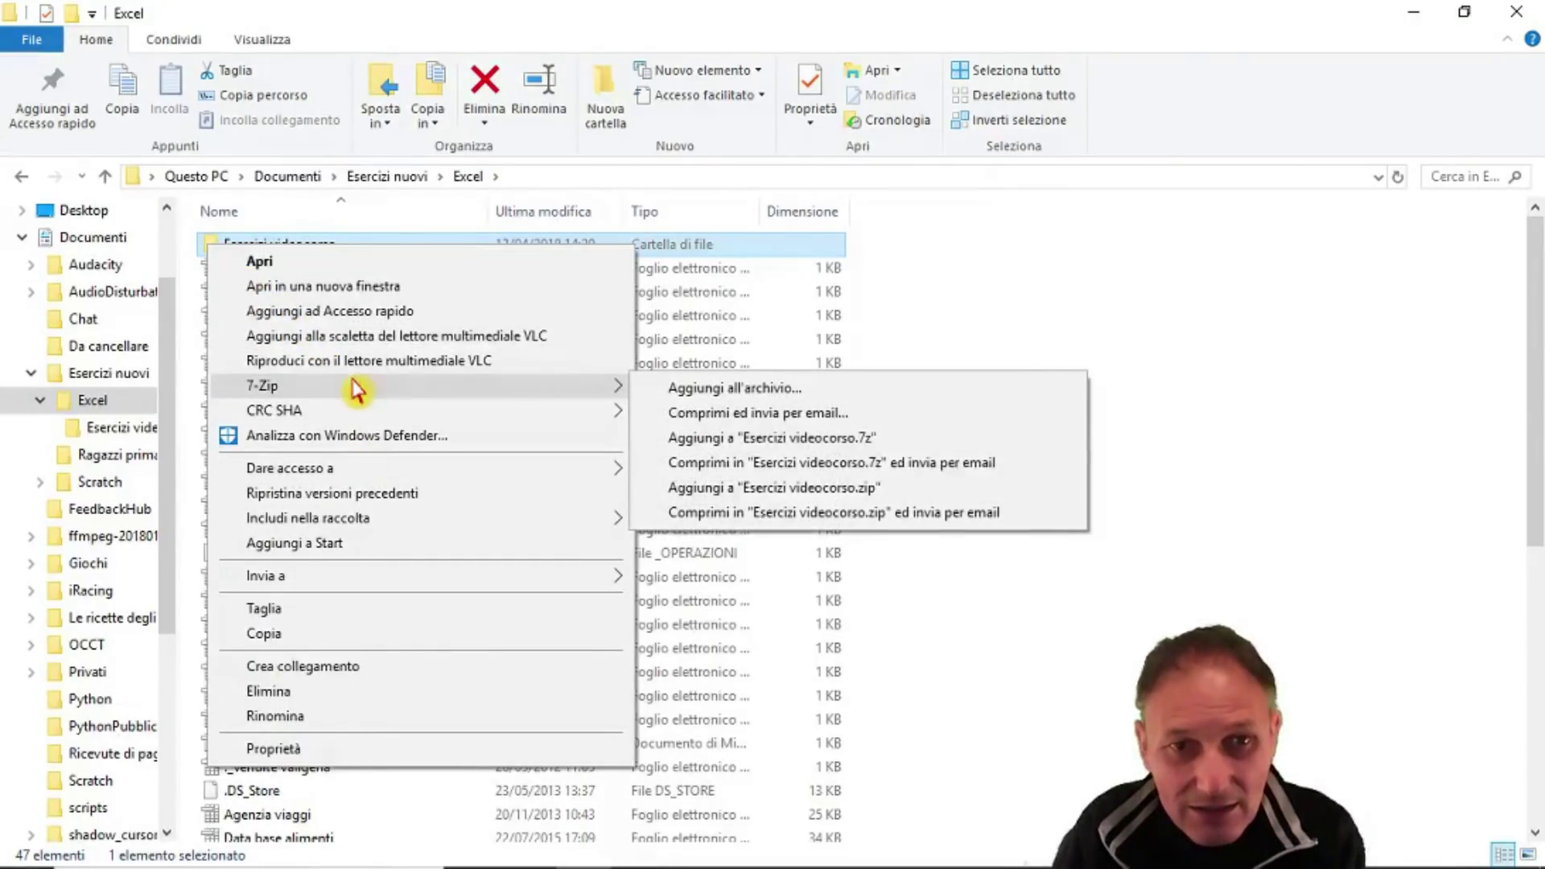
{"action": "left_click", "coordinate": [330, 312]}
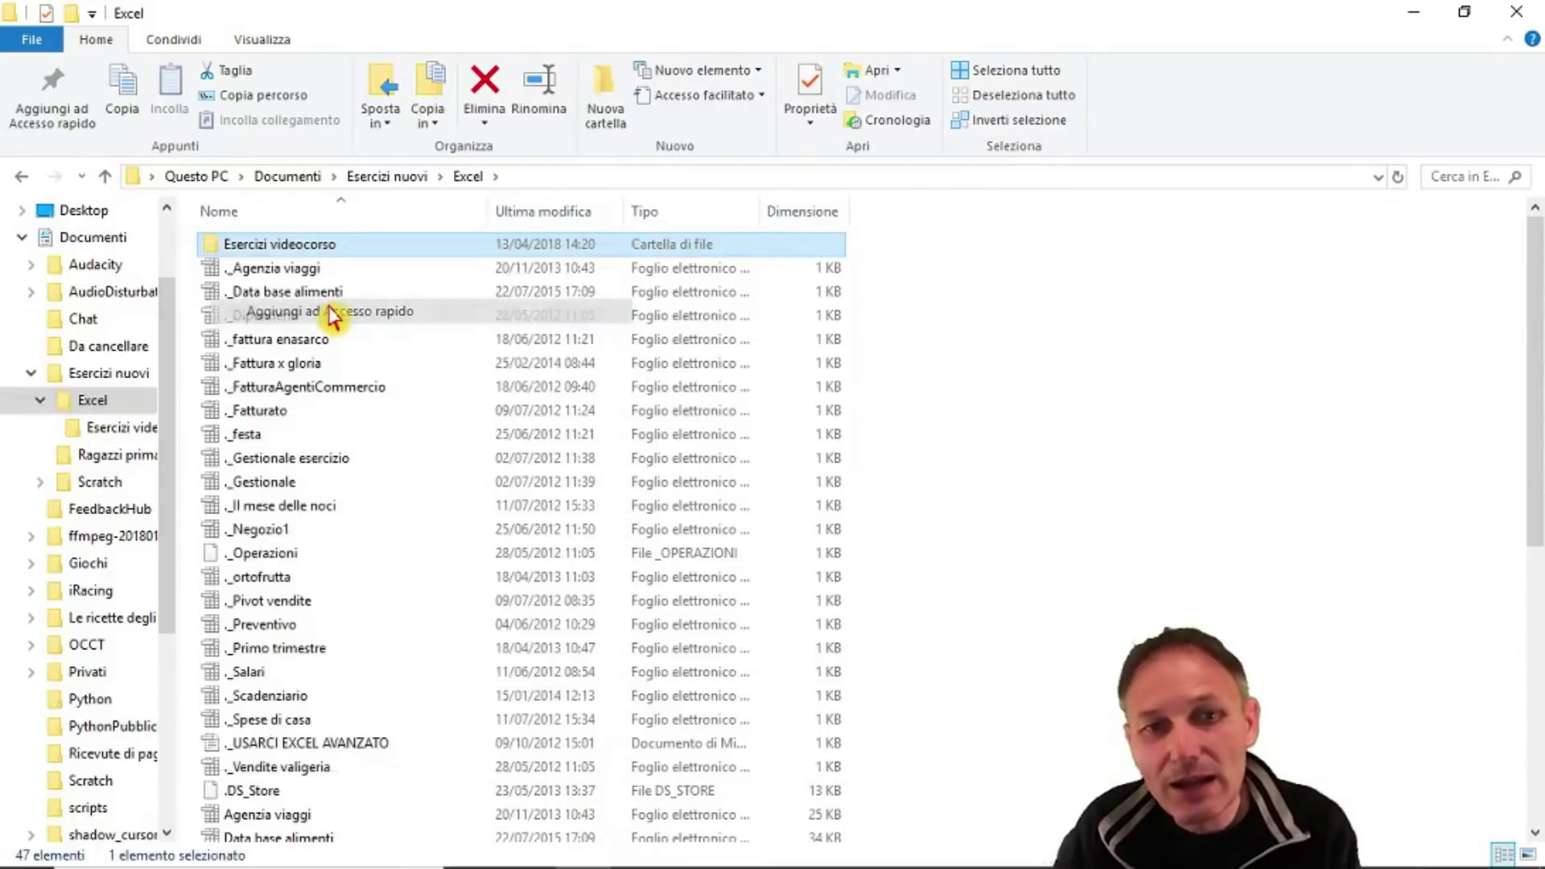
- Collapse the Documenti folder tree and open the pinned Esercizi videocorso folder from Accesso rapido
{"action": "scroll", "coordinate": [108, 358], "scroll_direction": "up", "scroll_amount": 6}
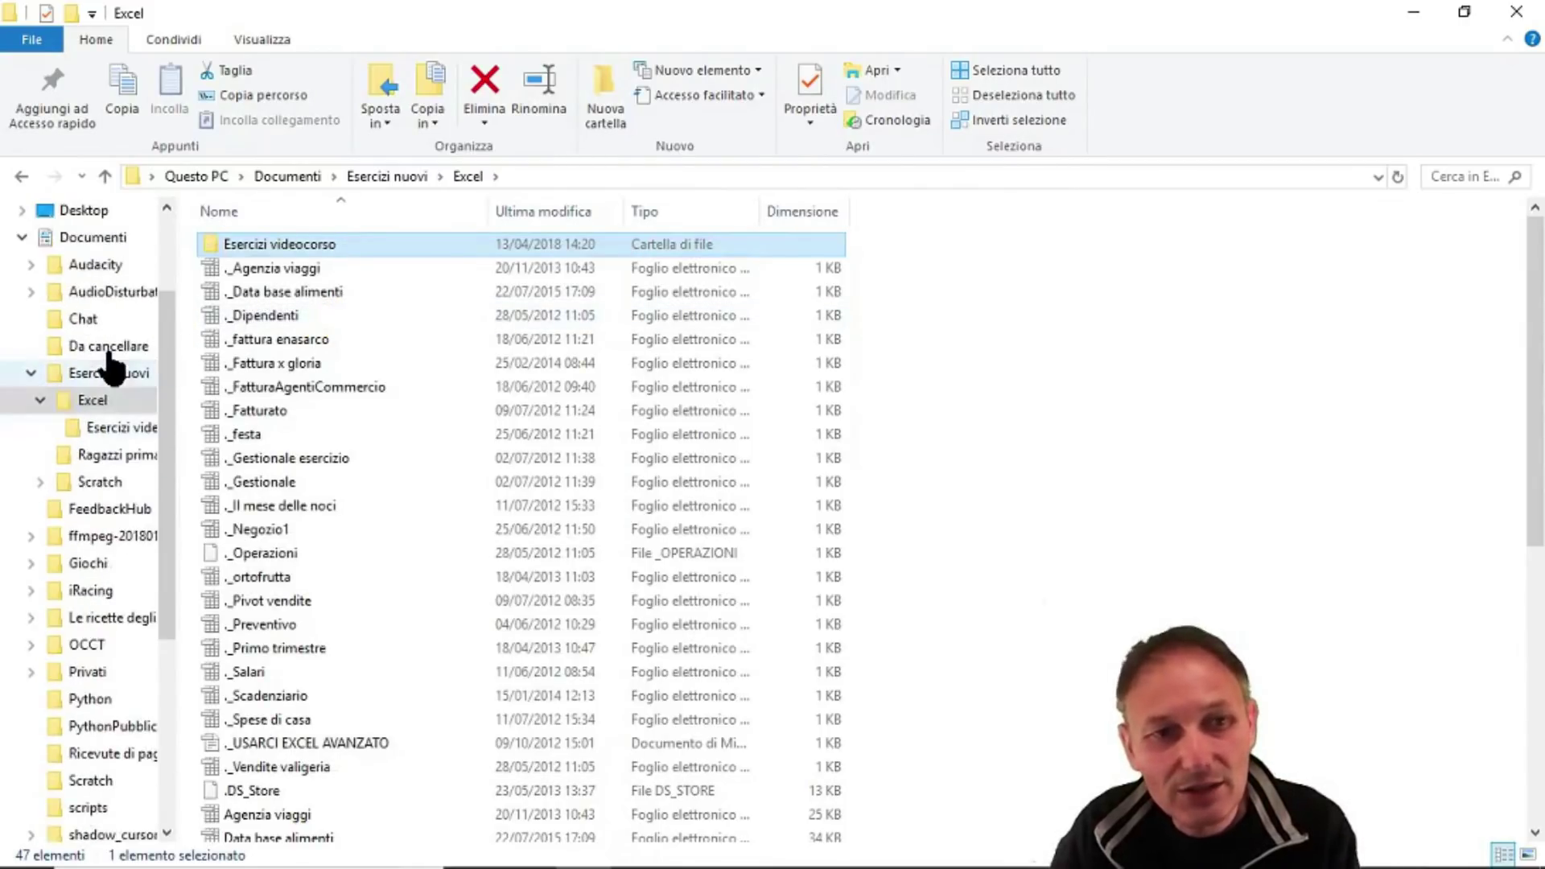
{"action": "left_click", "coordinate": [22, 337]}
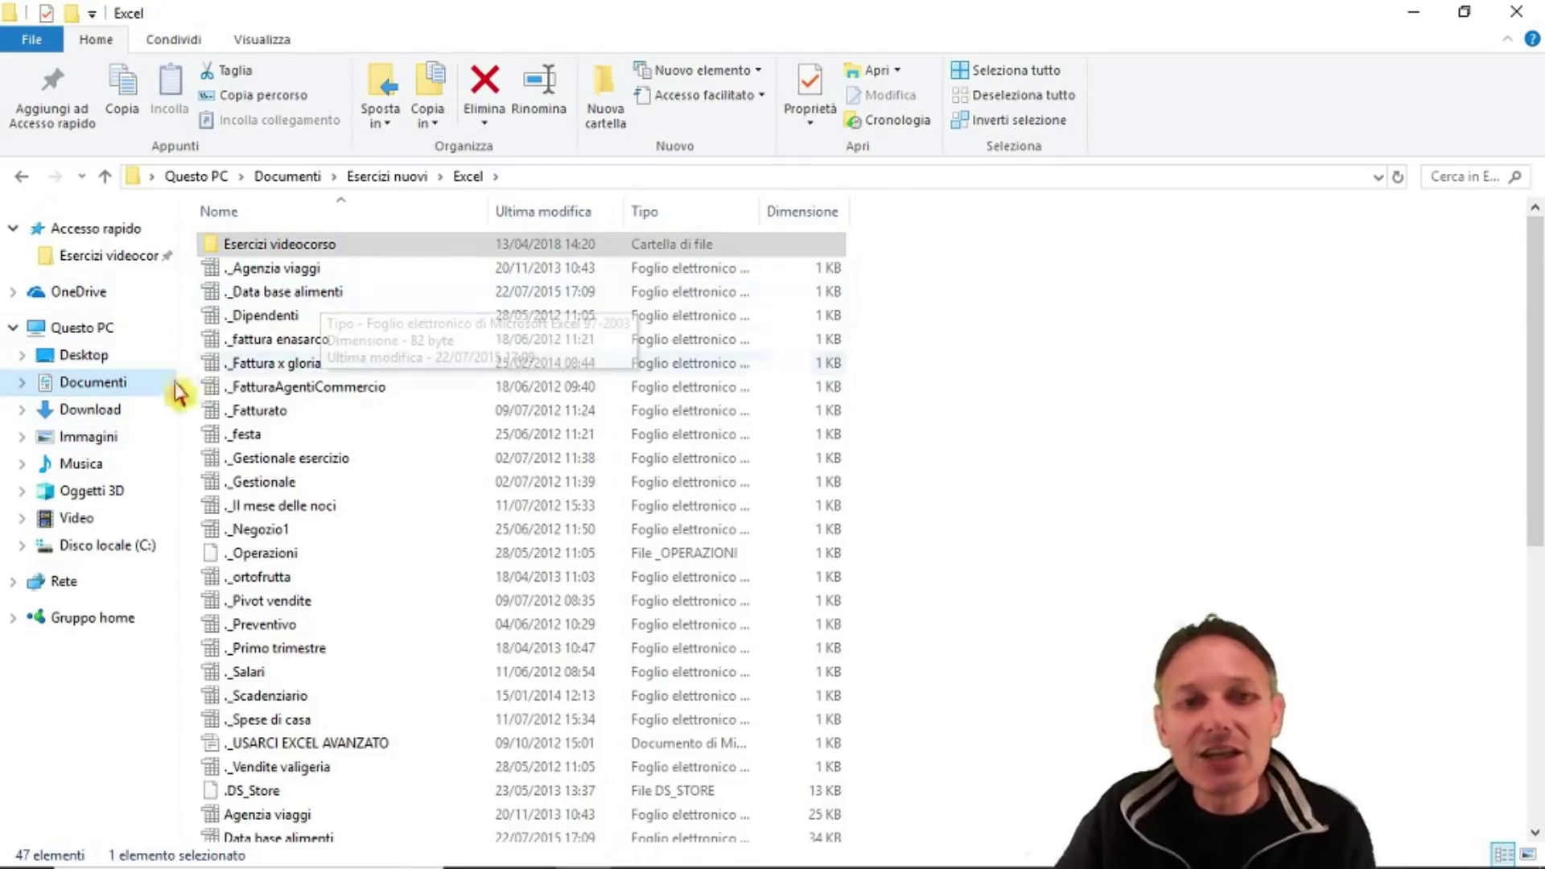
{"action": "left_click", "coordinate": [88, 328]}
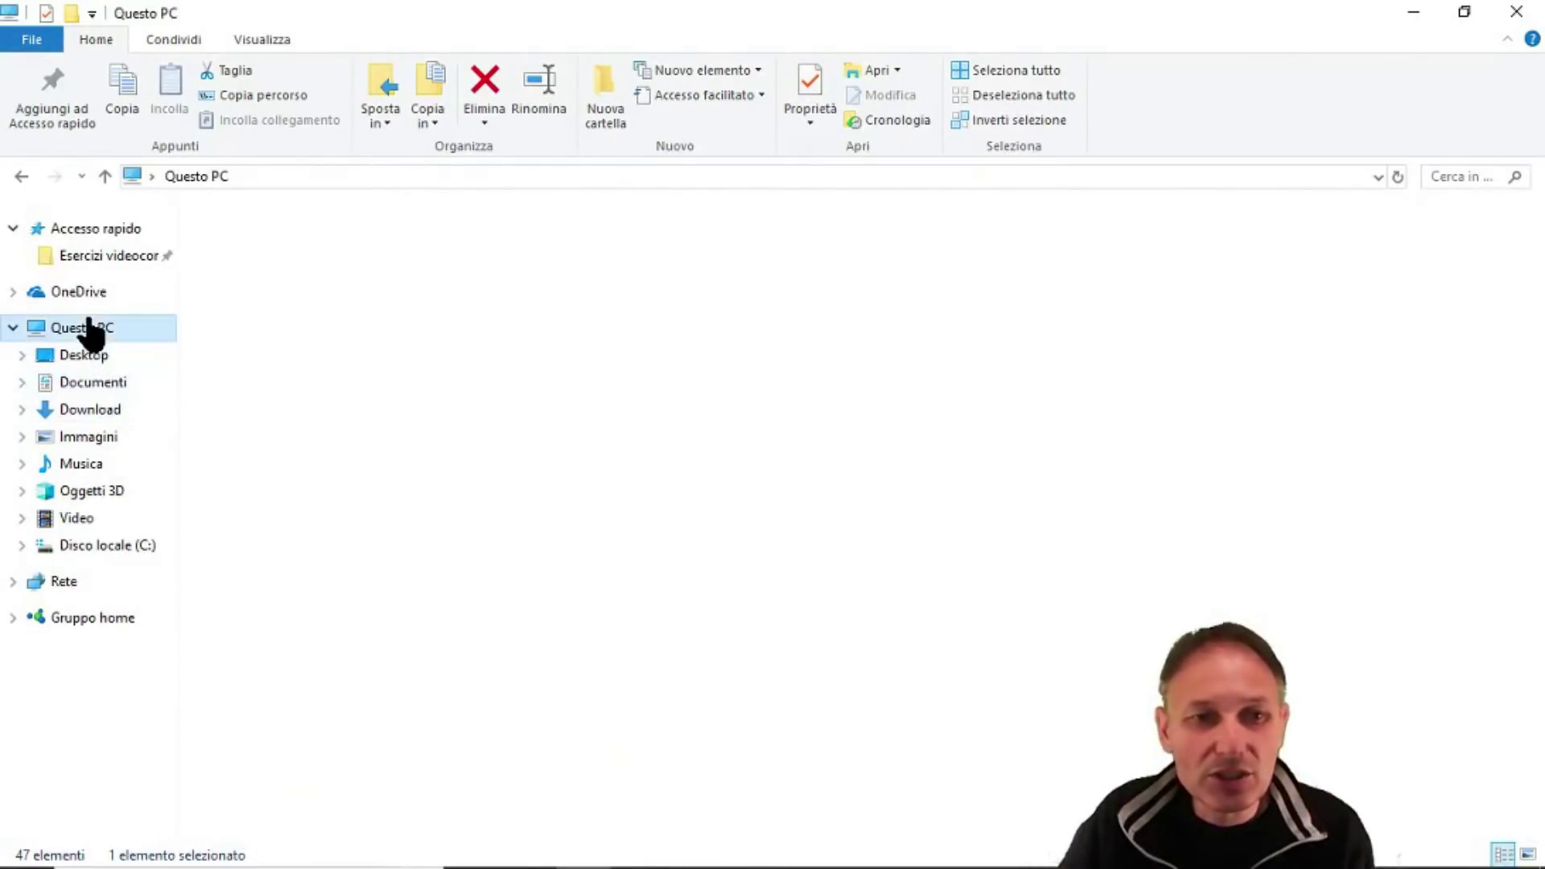
{"action": "left_click", "coordinate": [111, 258]}
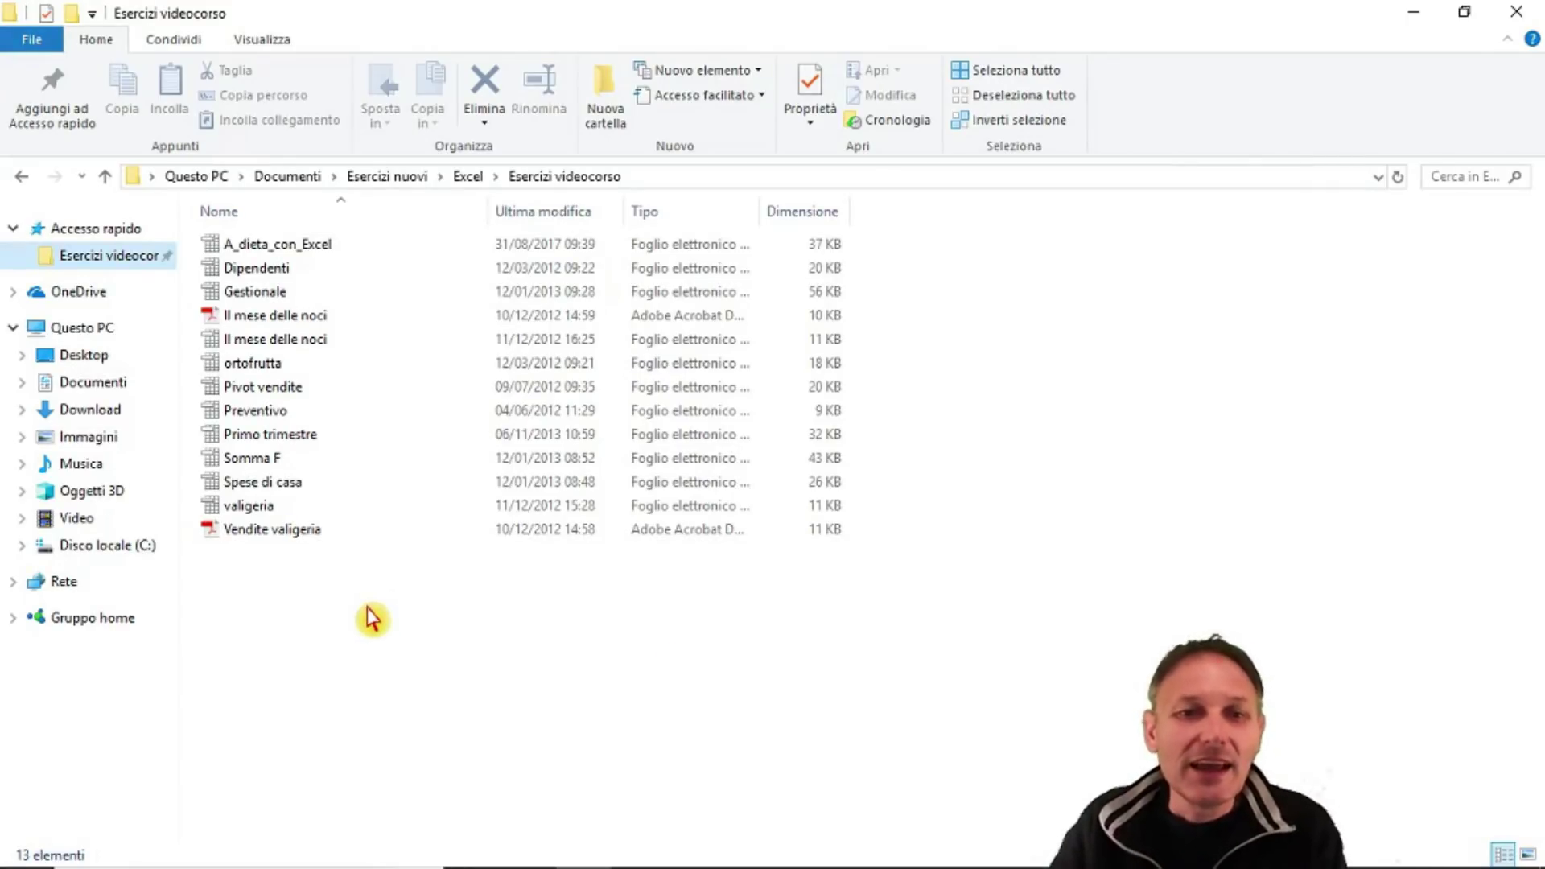
- Open the Video folder under Questo PC and select its Video da caricare subfolder
{"action": "left_click", "coordinate": [74, 517]}
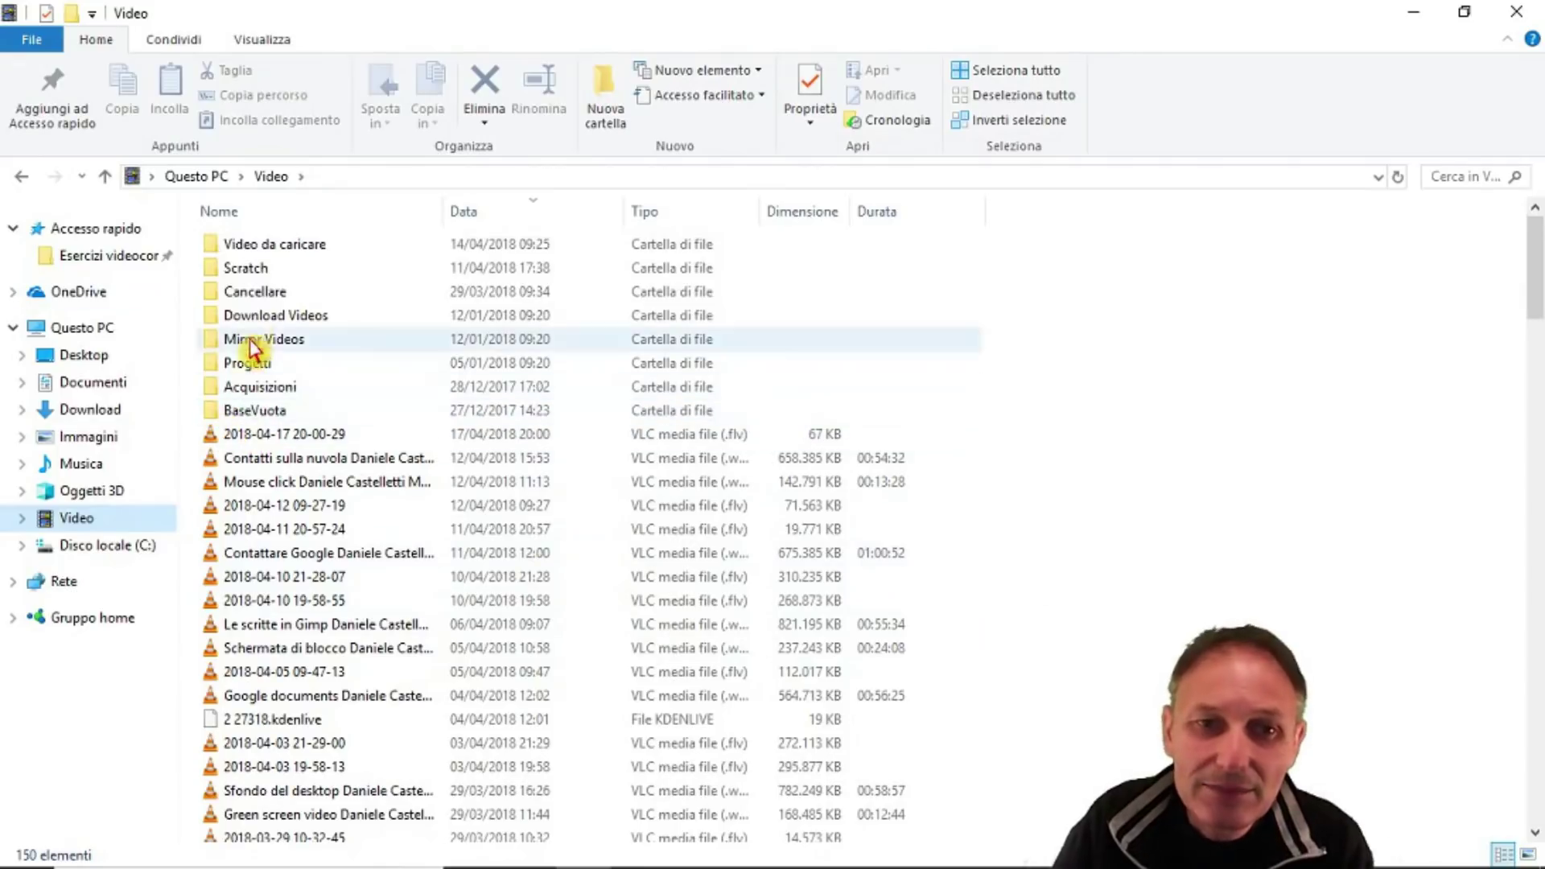
{"action": "left_click", "coordinate": [234, 259]}
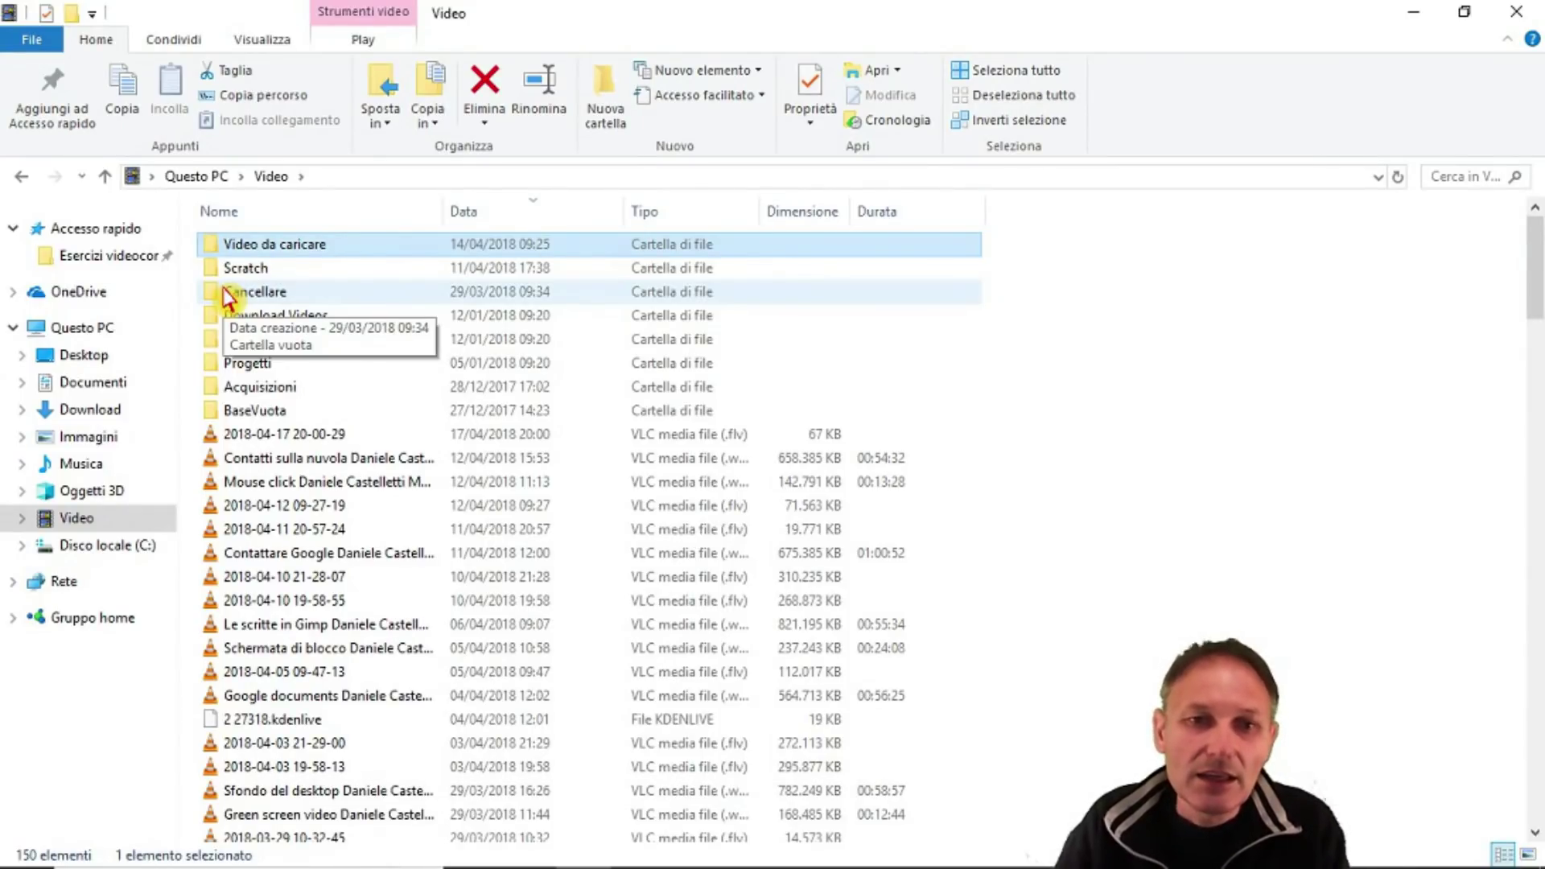
- Add the Video da caricare folder to Accesso rapido
{"action": "right_click", "coordinate": [211, 250]}
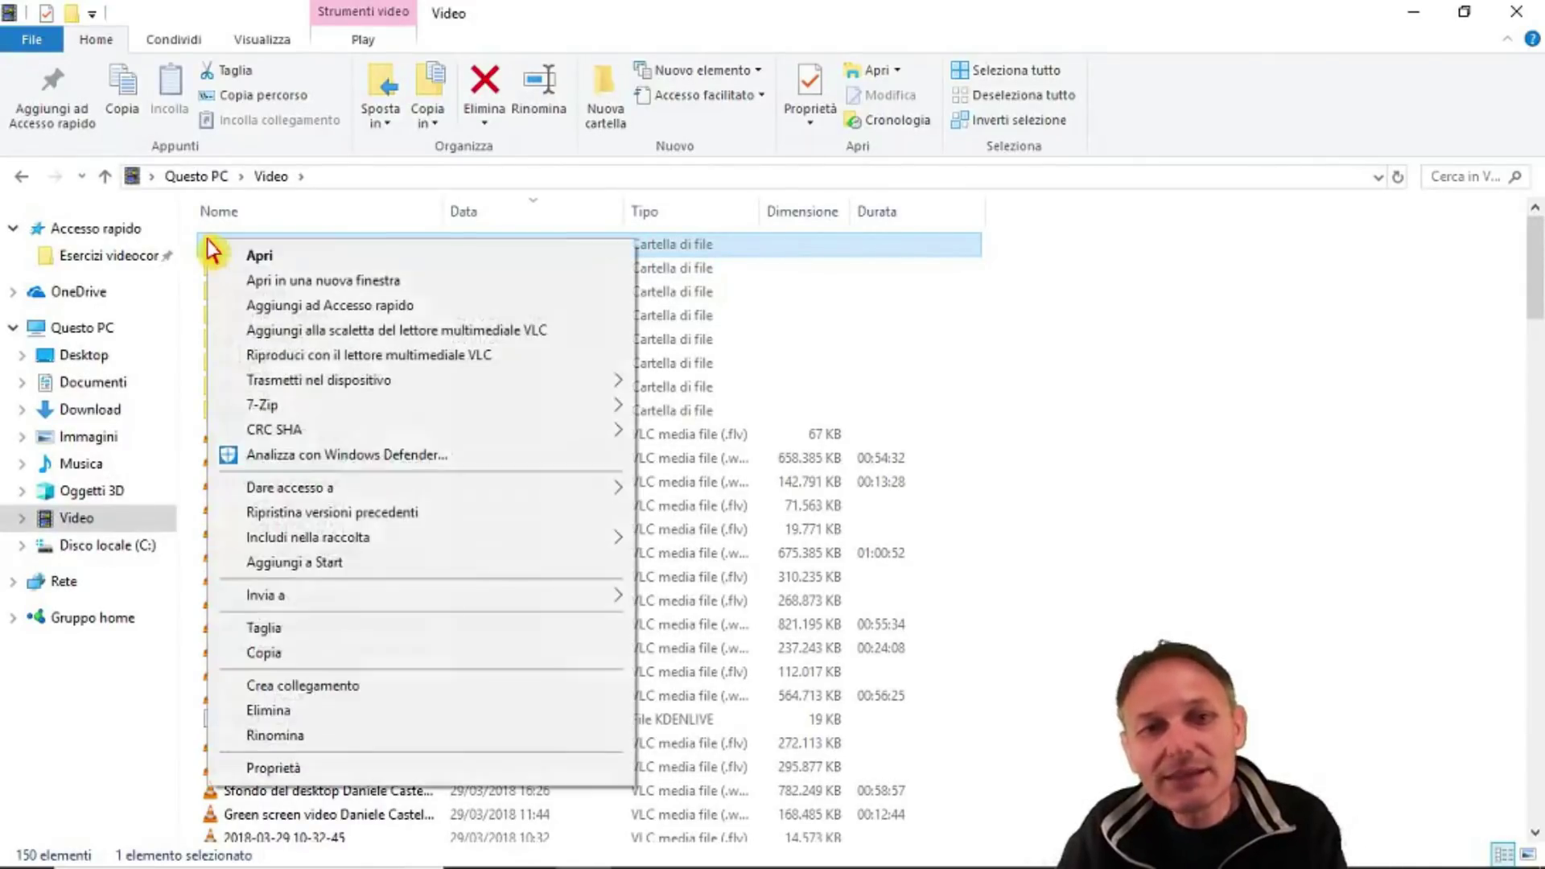
{"action": "left_click", "coordinate": [251, 307]}
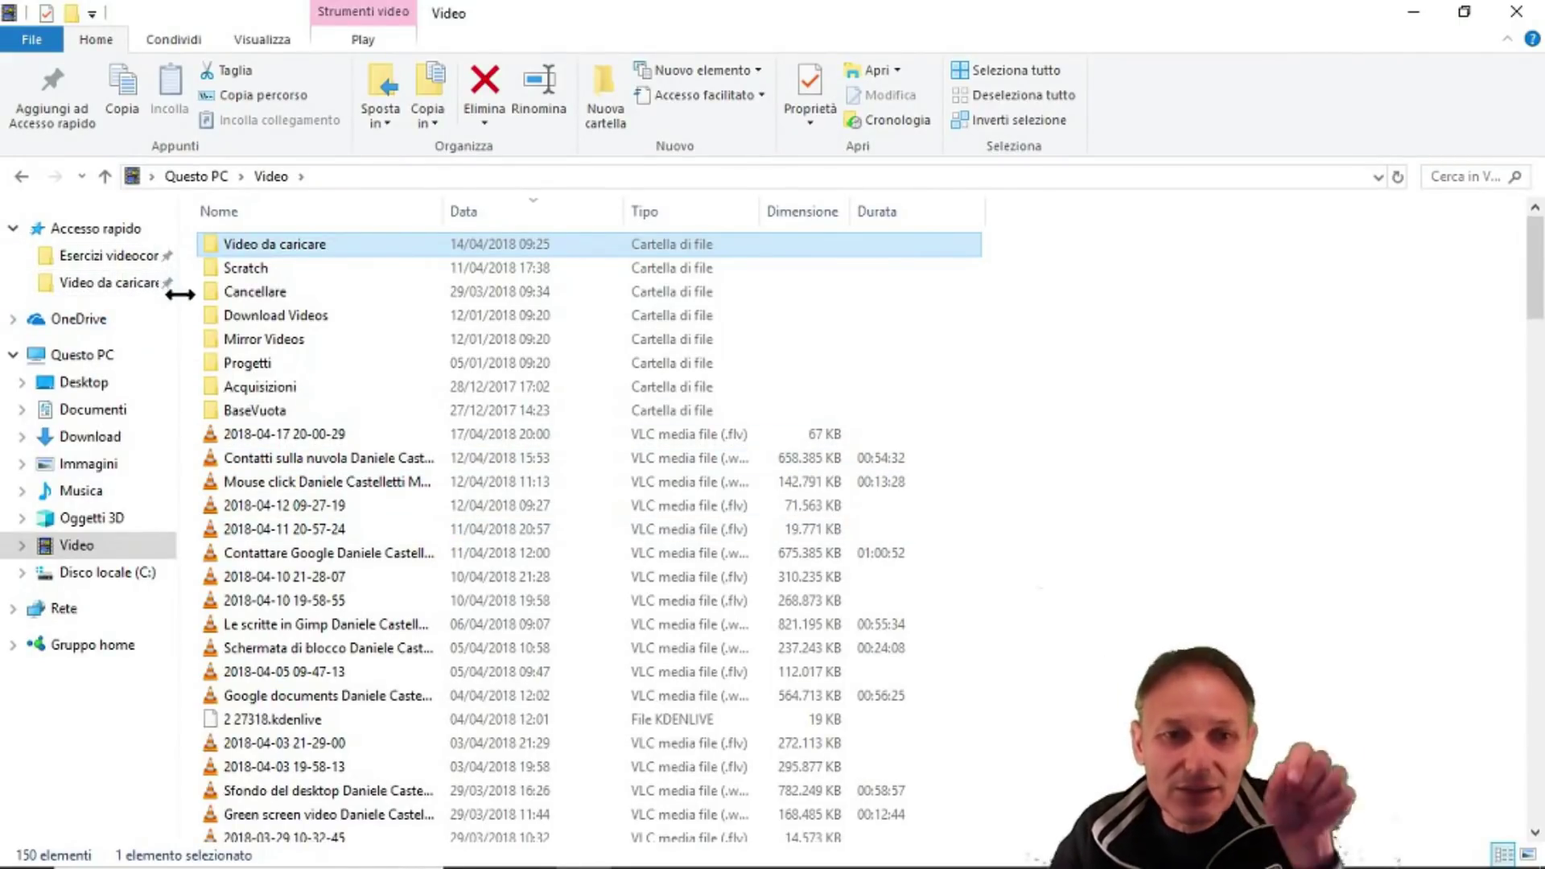
- Open the BaseVuota folder inside Video and widen its Nome column so the full file names fit
{"action": "mouse_move", "coordinate": [213, 375]}
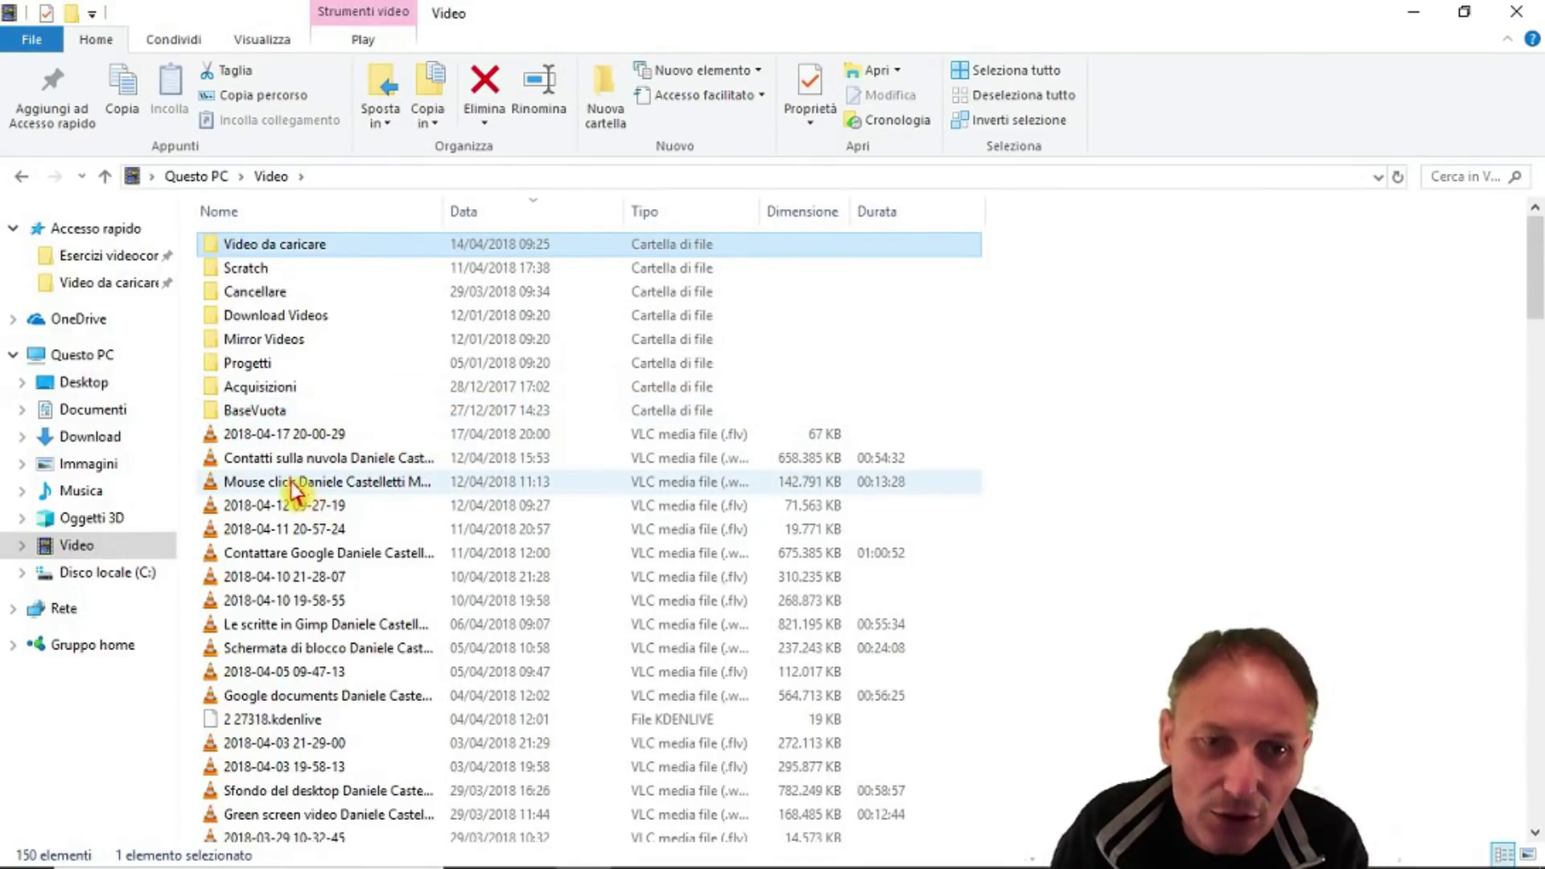
{"action": "double_click", "coordinate": [250, 412]}
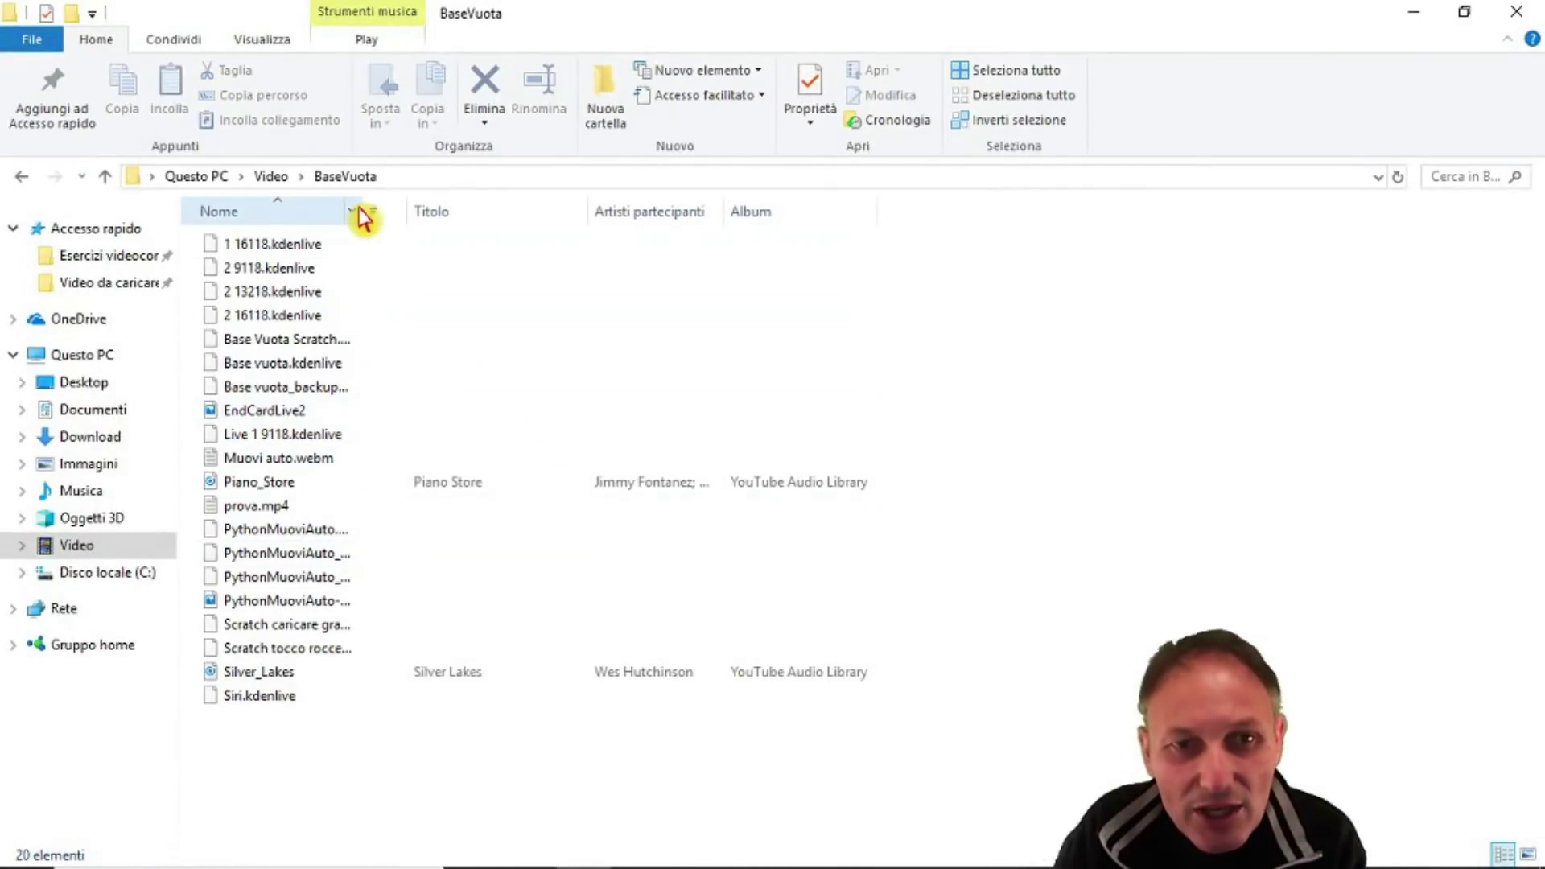
{"action": "left_click_drag", "start_coordinate": [359, 212], "coordinate": [511, 210]}
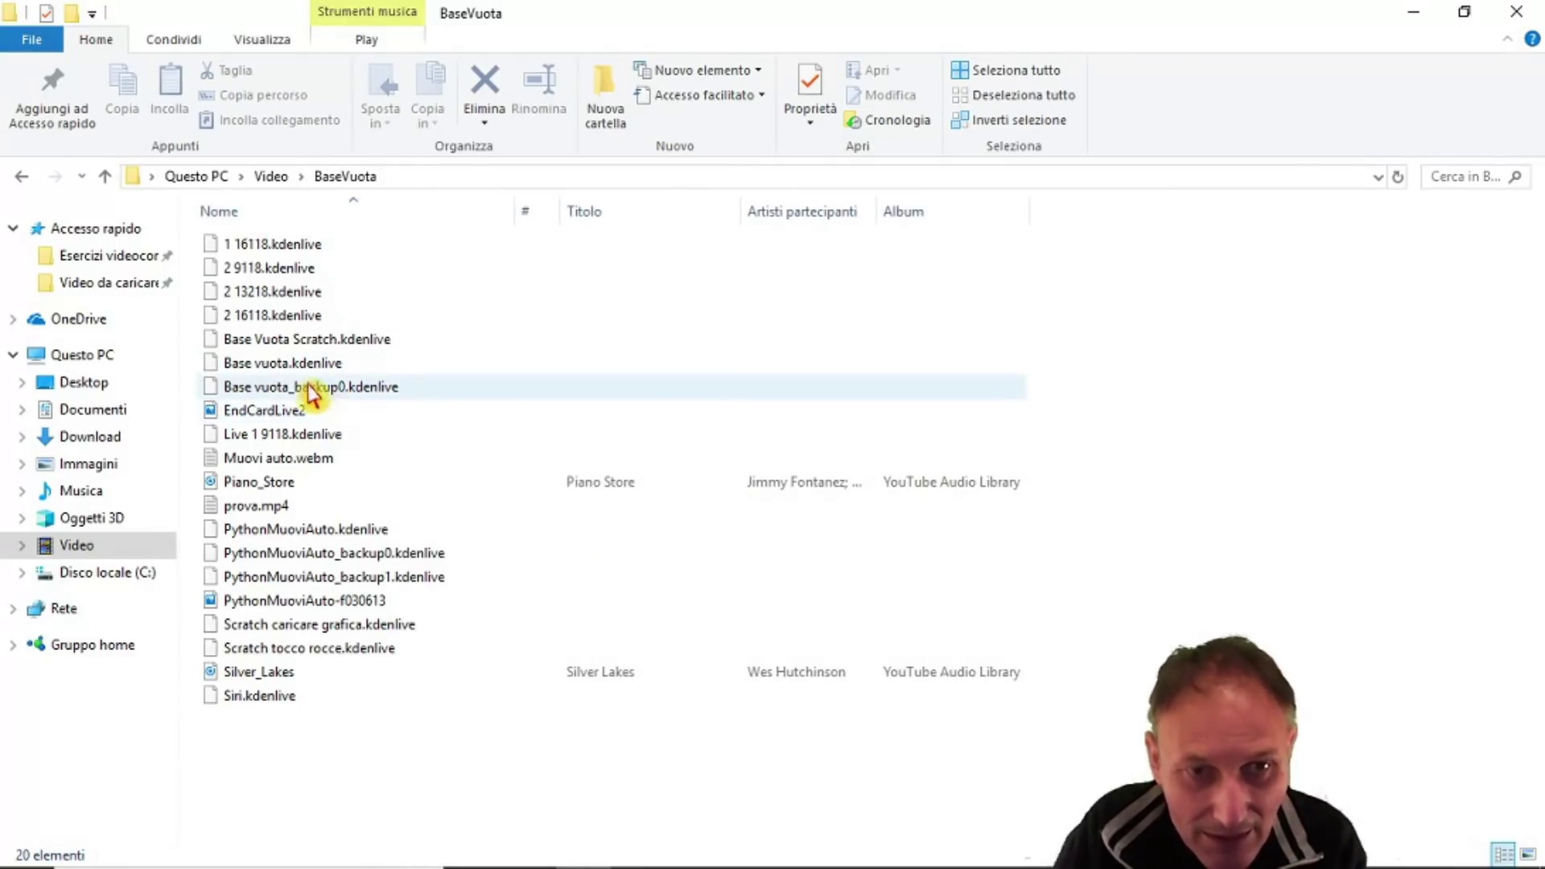
- Examine which actions are available for the file Base vuota.kdenlive, without applying any
{"action": "left_click", "coordinate": [269, 362]}
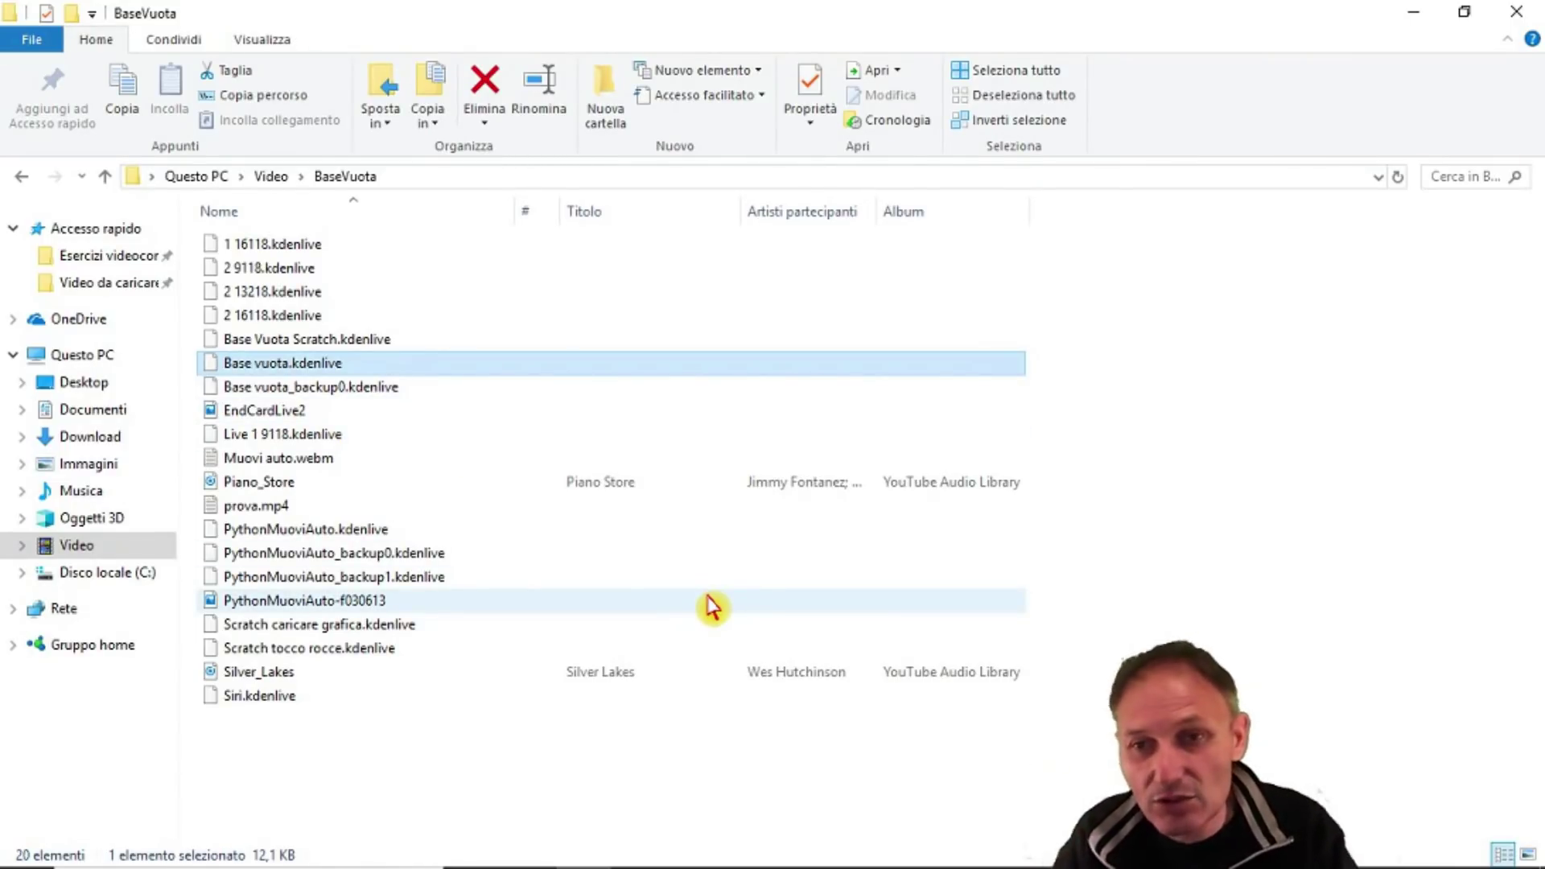
{"action": "right_click", "coordinate": [263, 372]}
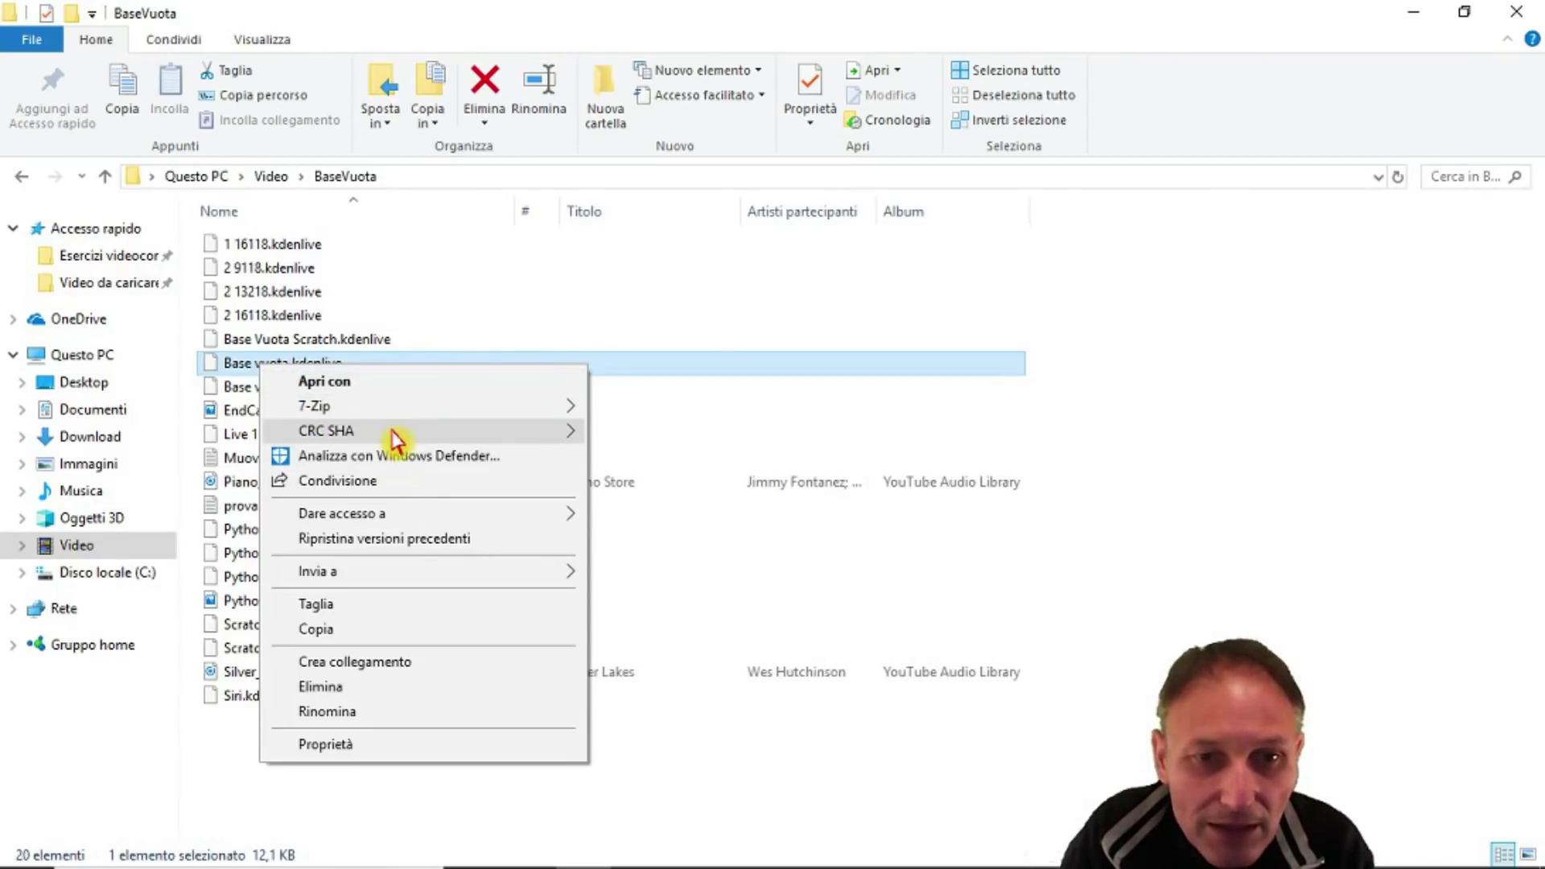
{"action": "mouse_move", "coordinate": [425, 519]}
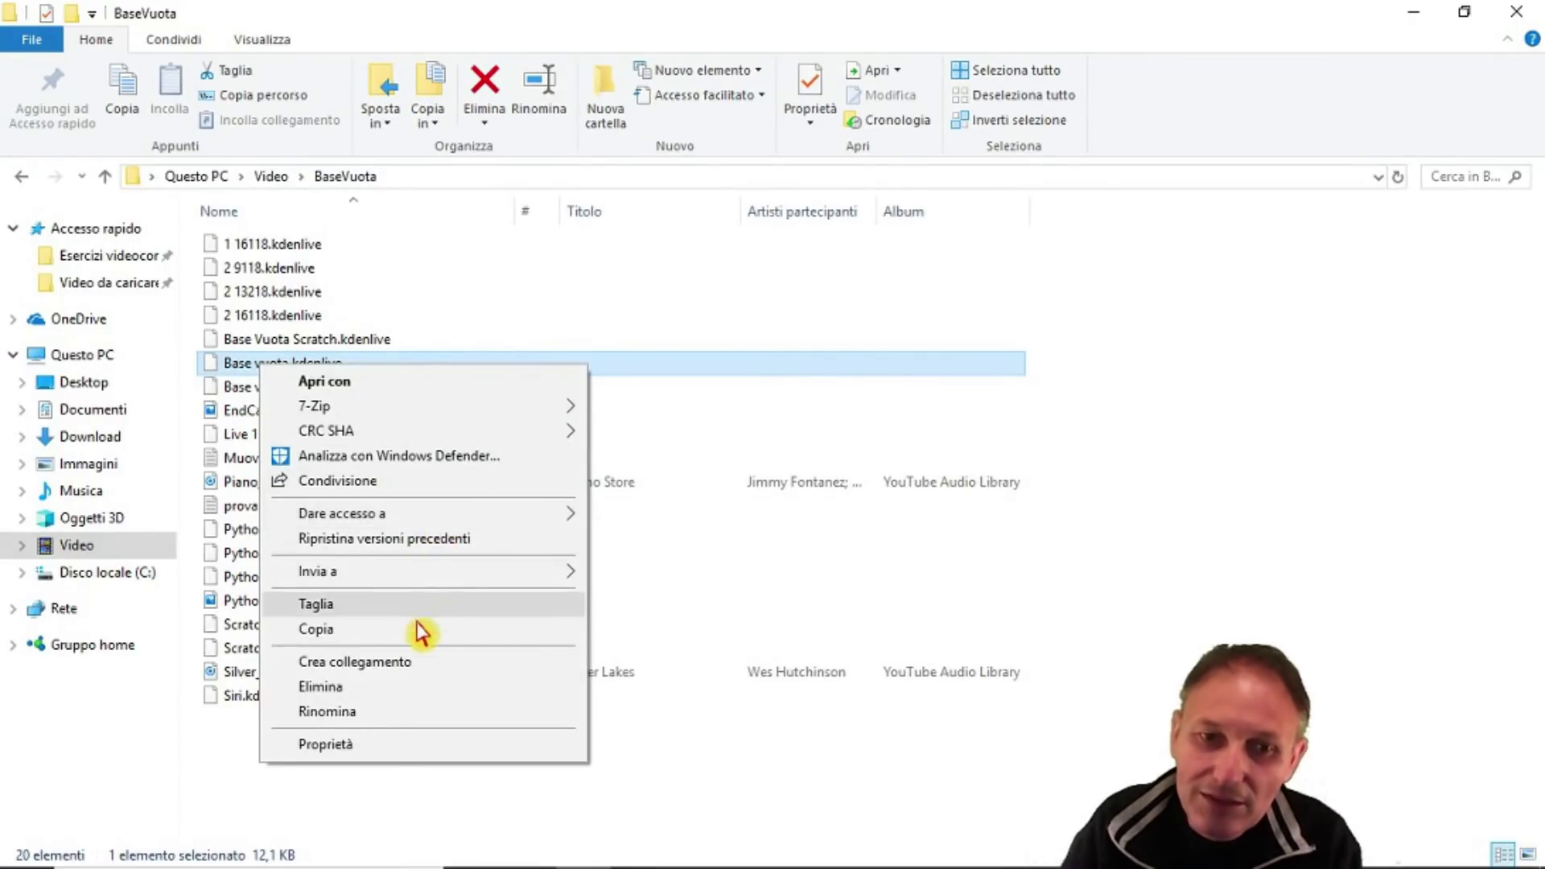
{"action": "left_click", "coordinate": [406, 814]}
{"action": "left_click", "coordinate": [411, 817]}
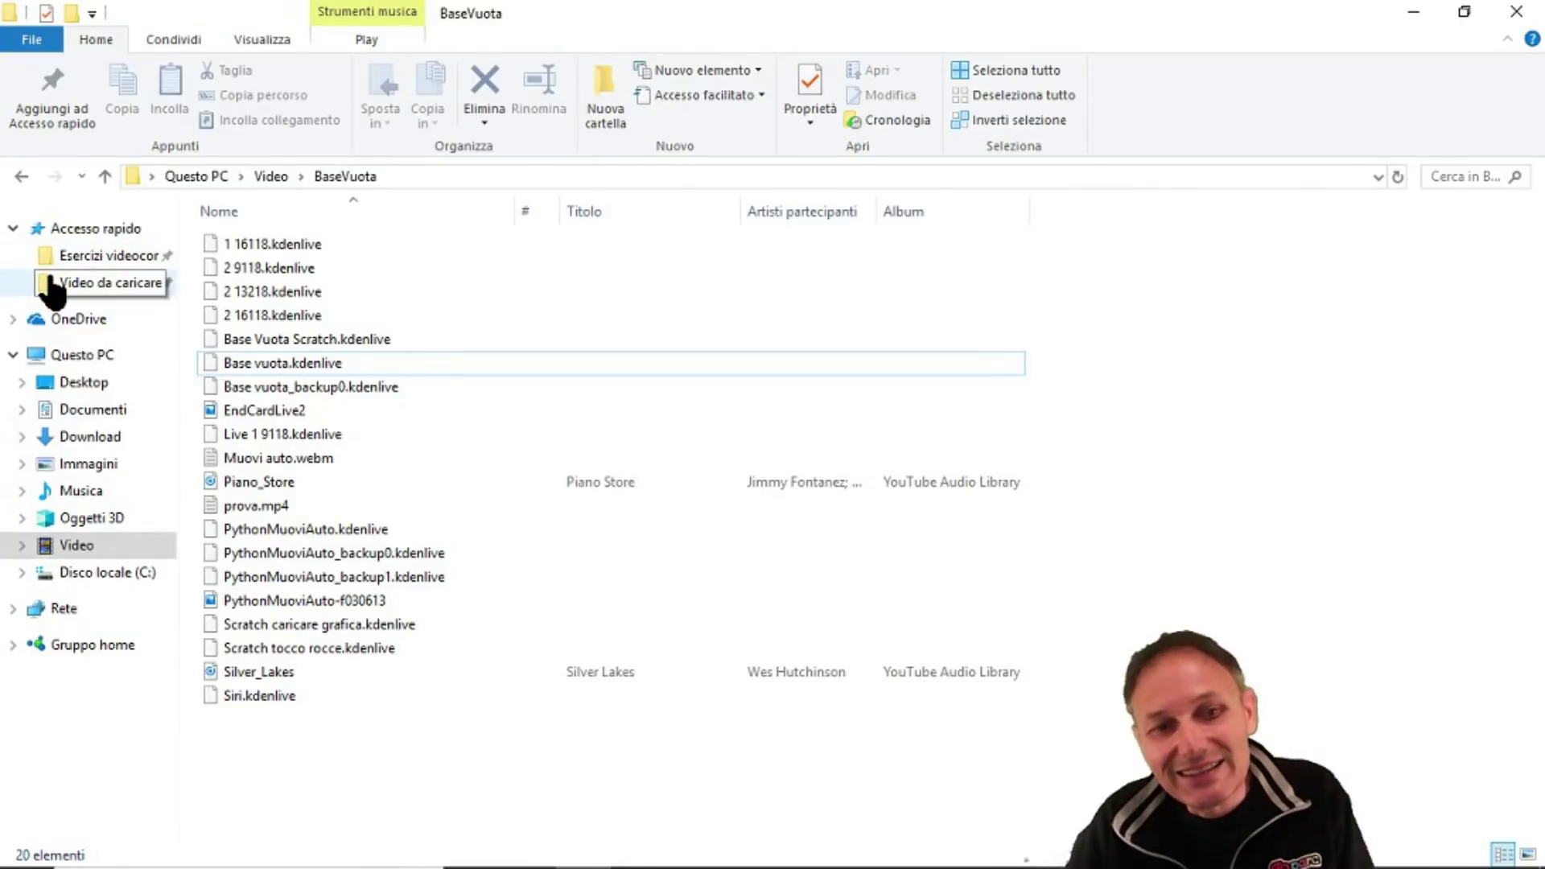
- Set the Accesso rapido folder options so that Esplora file opens to Questo PC
{"action": "left_click", "coordinate": [96, 231]}
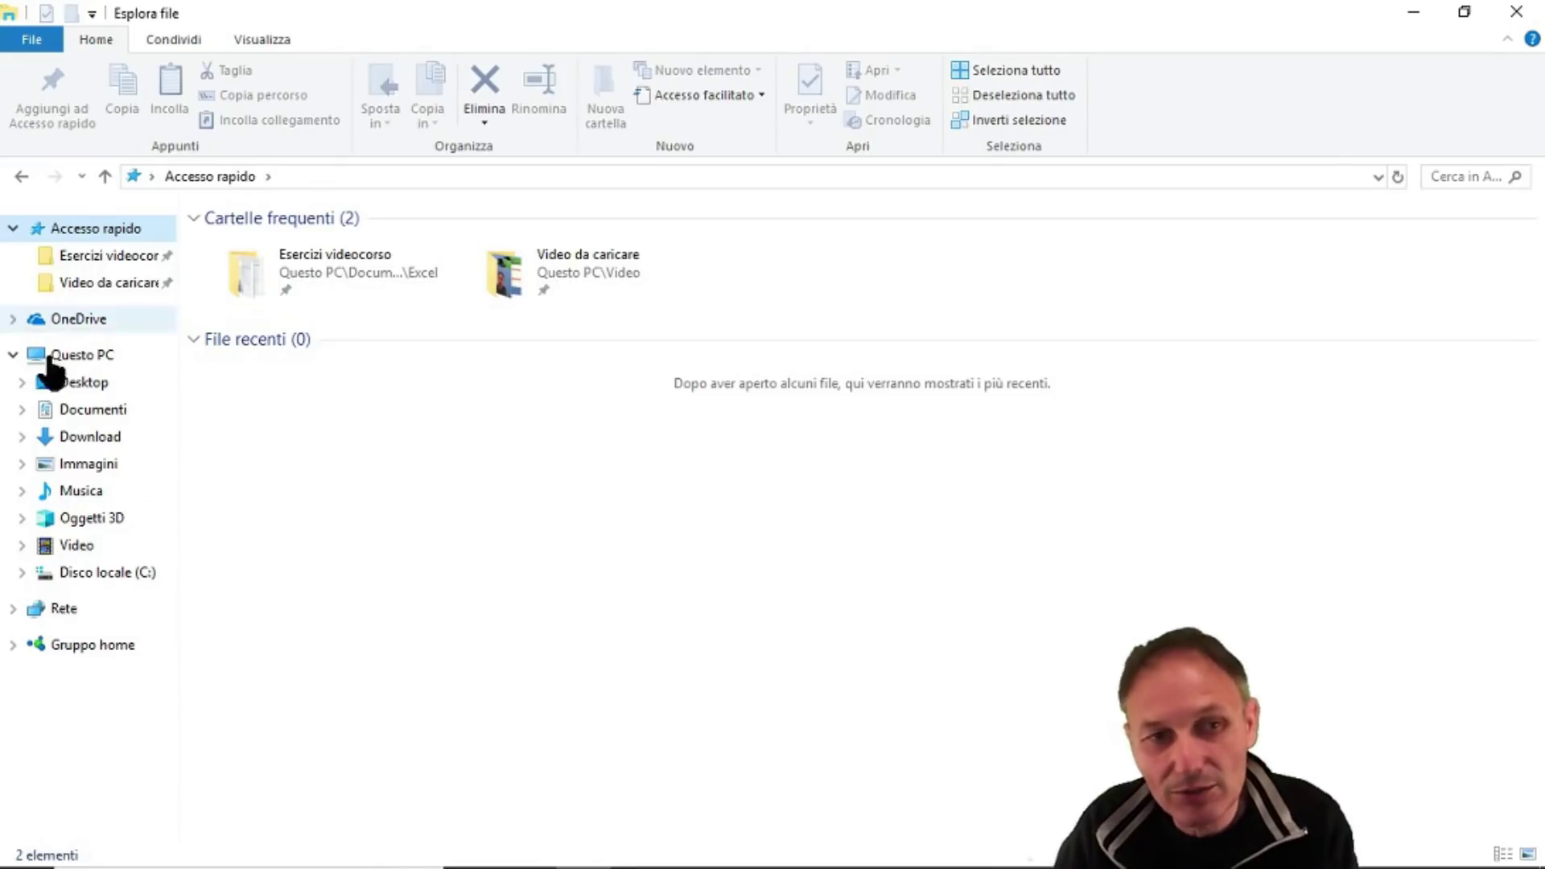
{"action": "right_click", "coordinate": [111, 232]}
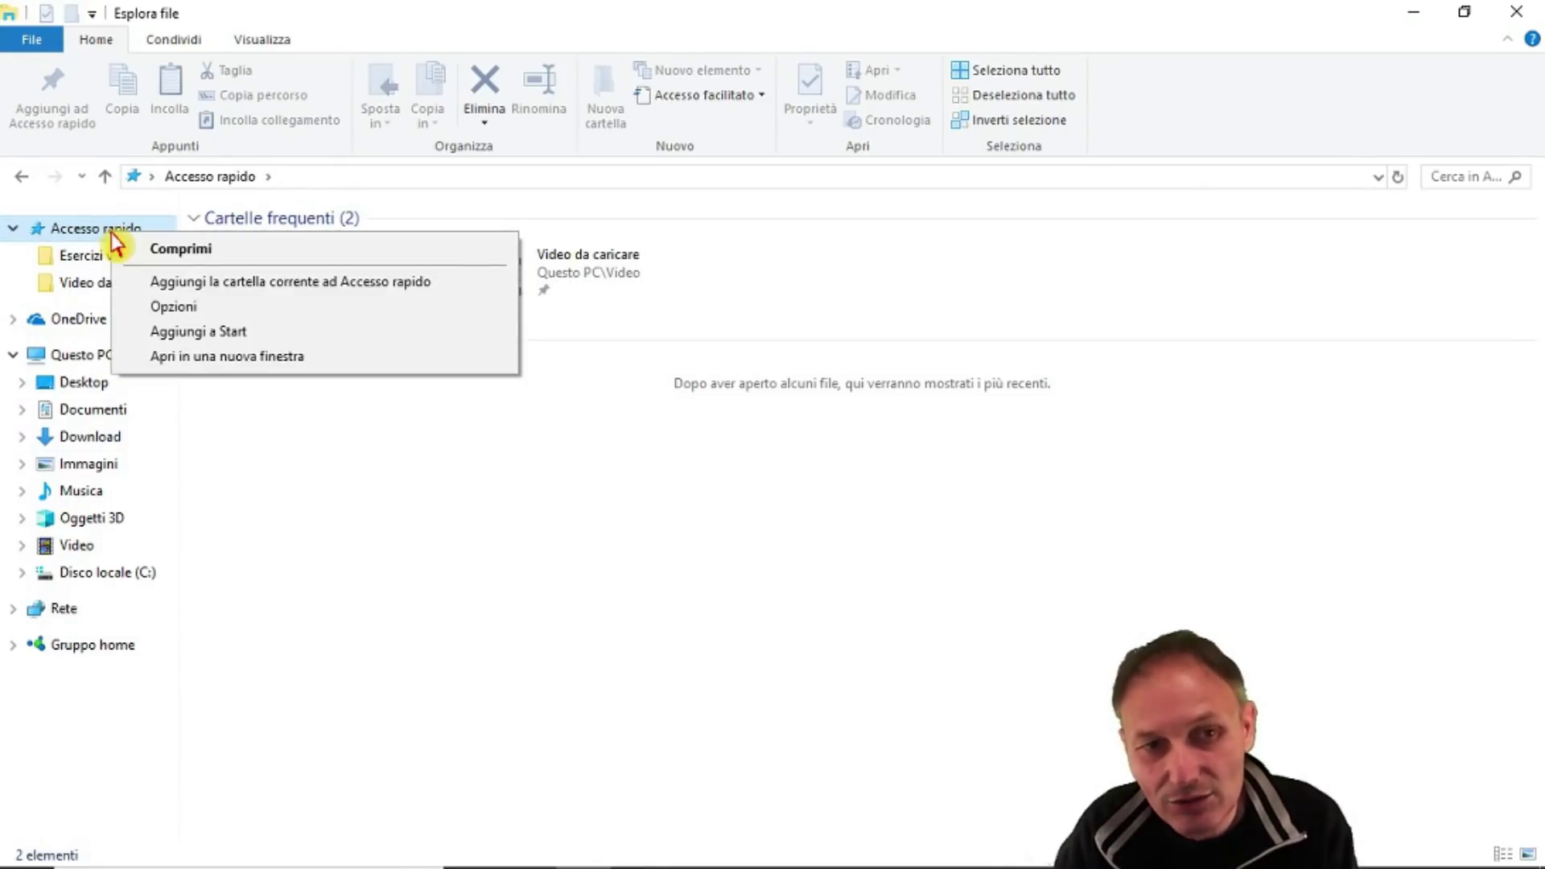
{"action": "left_click", "coordinate": [154, 311]}
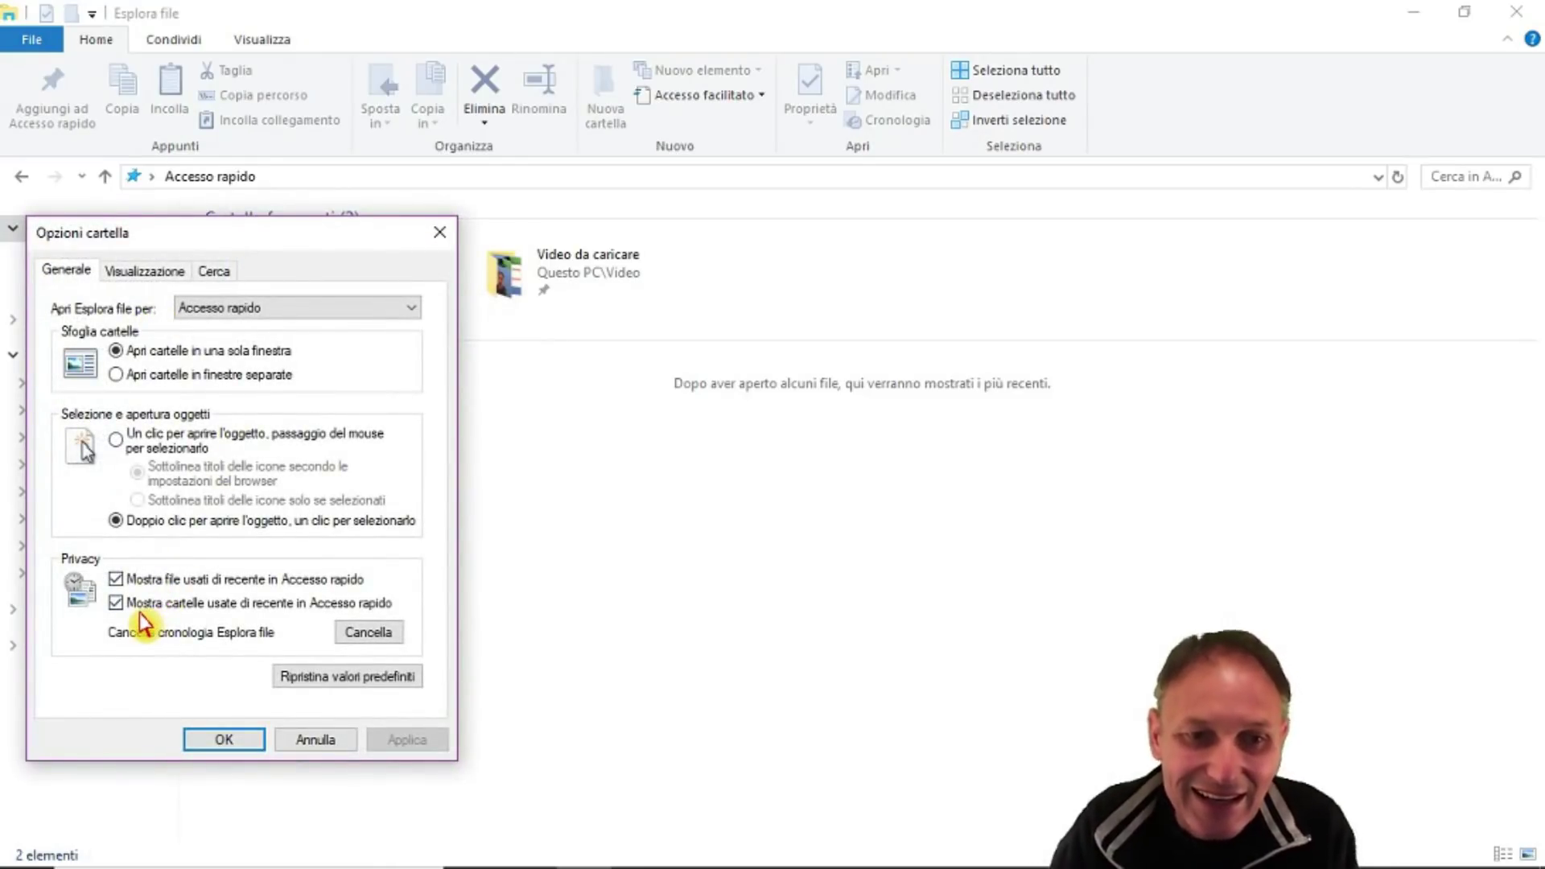
{"action": "left_click_drag", "start_coordinate": [213, 251], "coordinate": [577, 112]}
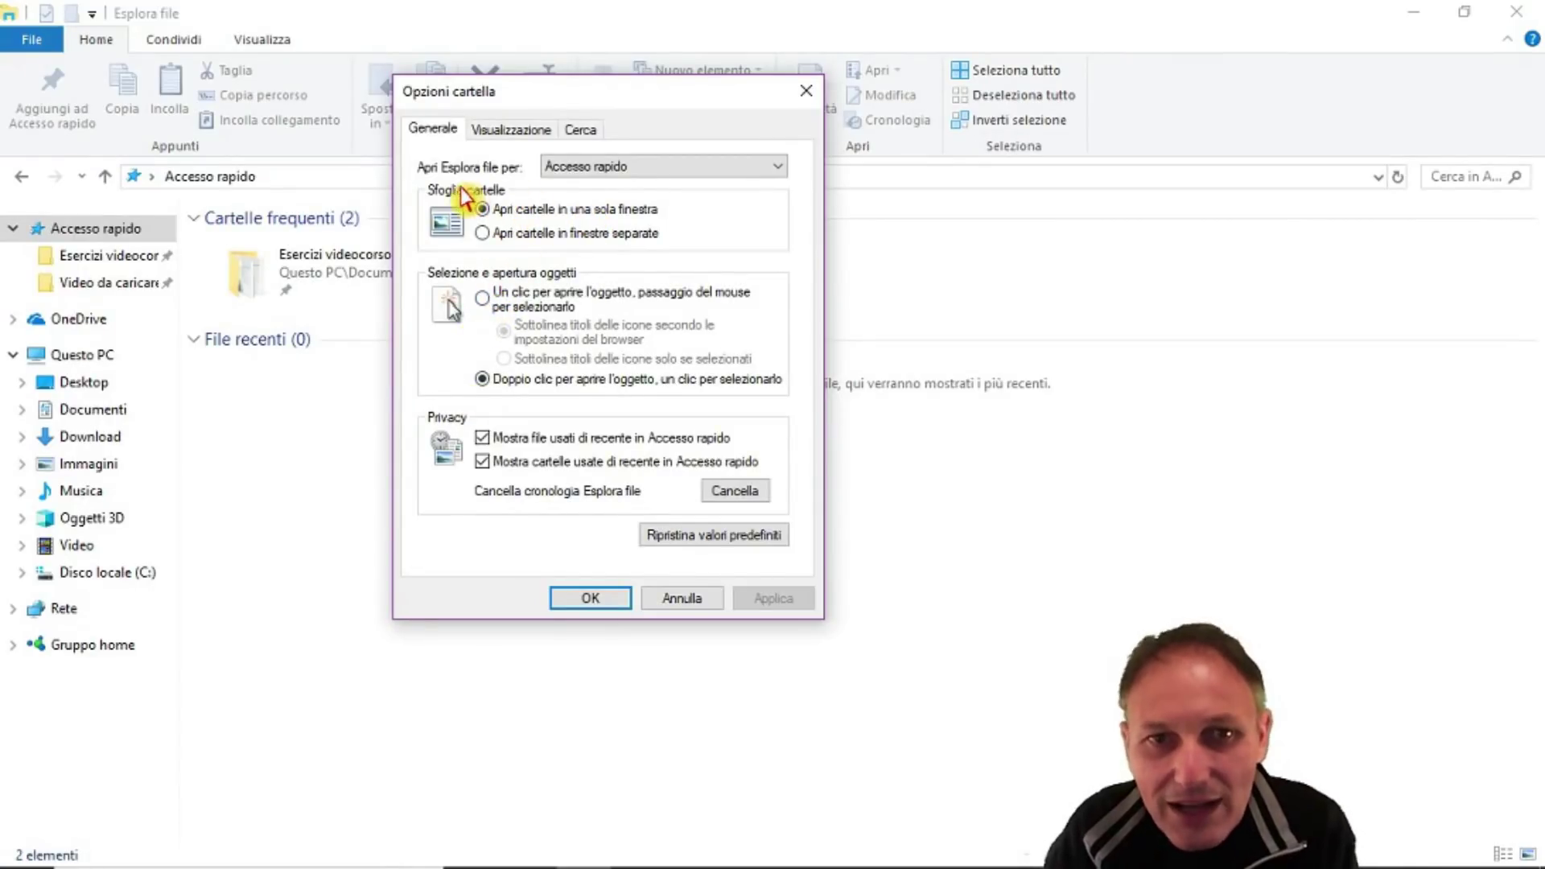
{"action": "left_click", "coordinate": [656, 166]}
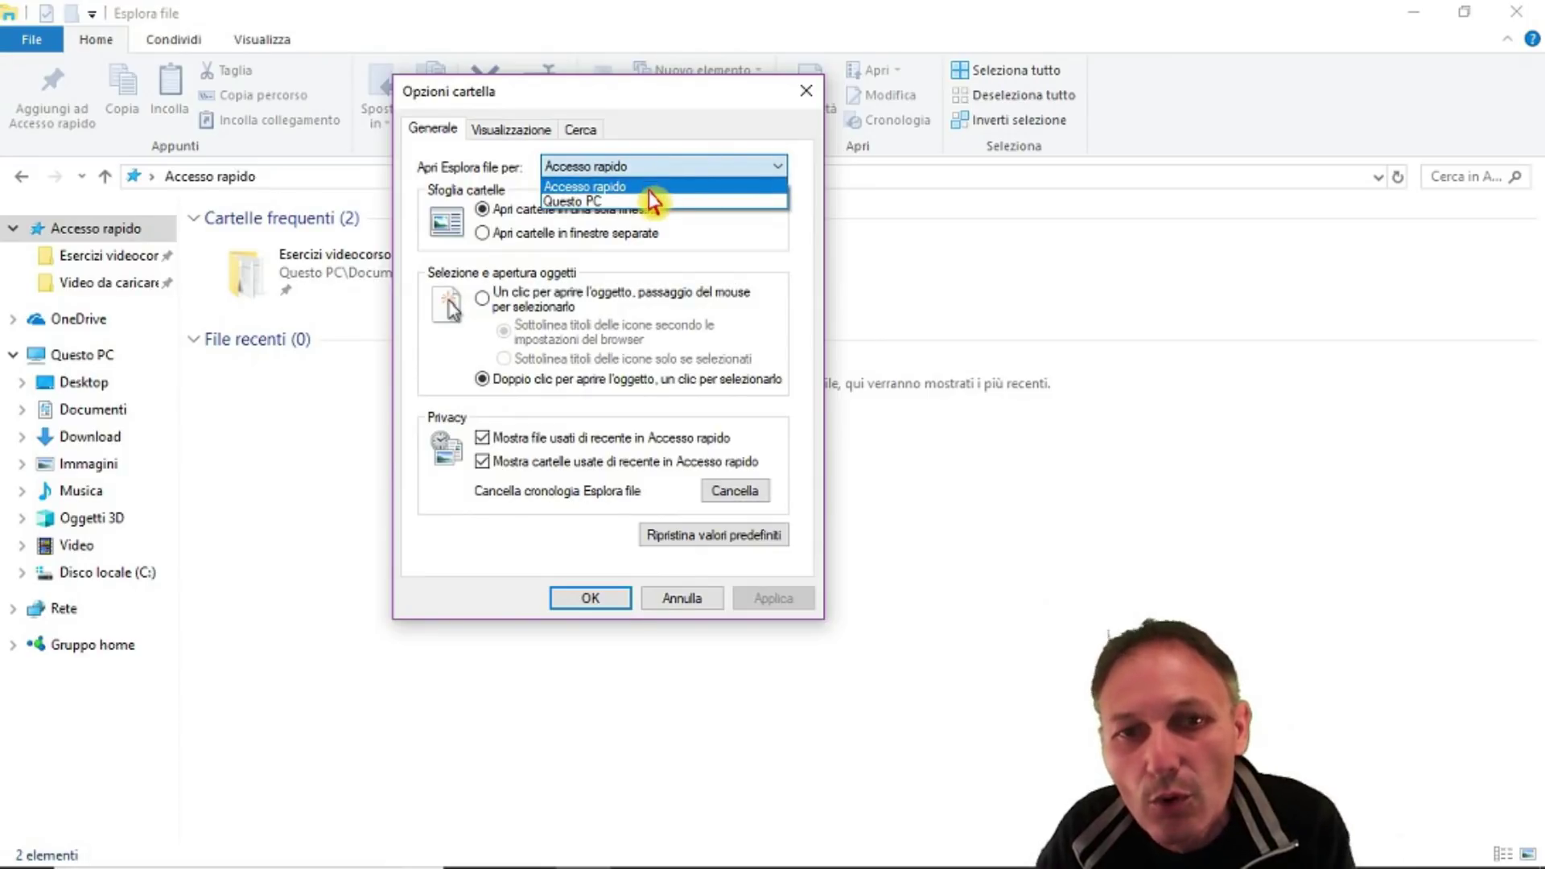
{"action": "left_click", "coordinate": [619, 202]}
{"action": "left_click", "coordinate": [593, 599]}
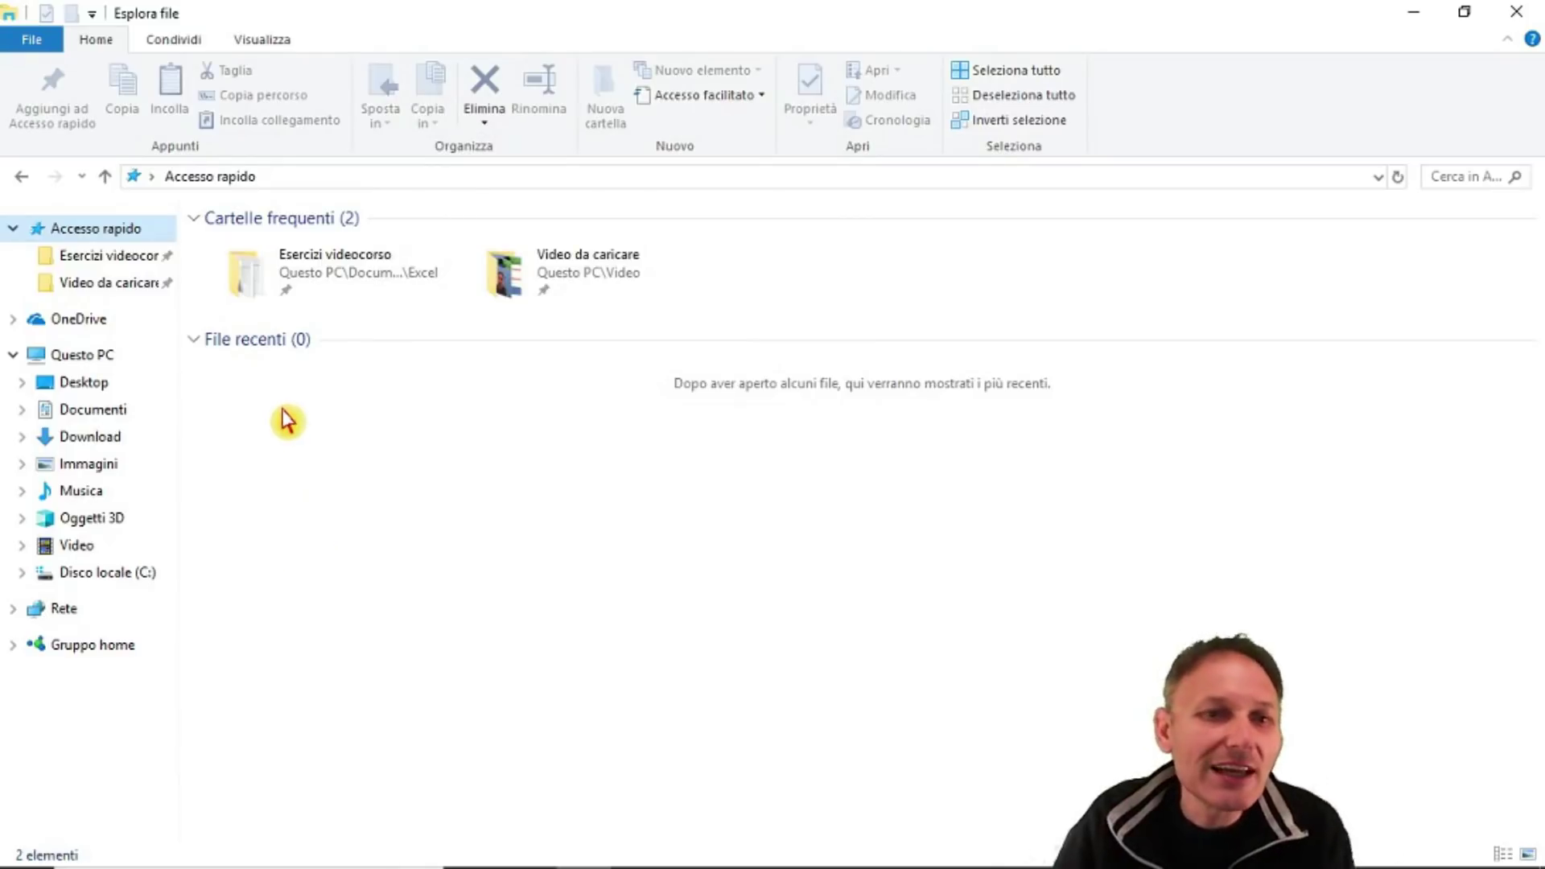
- Close the file window and reopen Esplora file to check its starting location
{"action": "left_click", "coordinate": [1529, 11]}
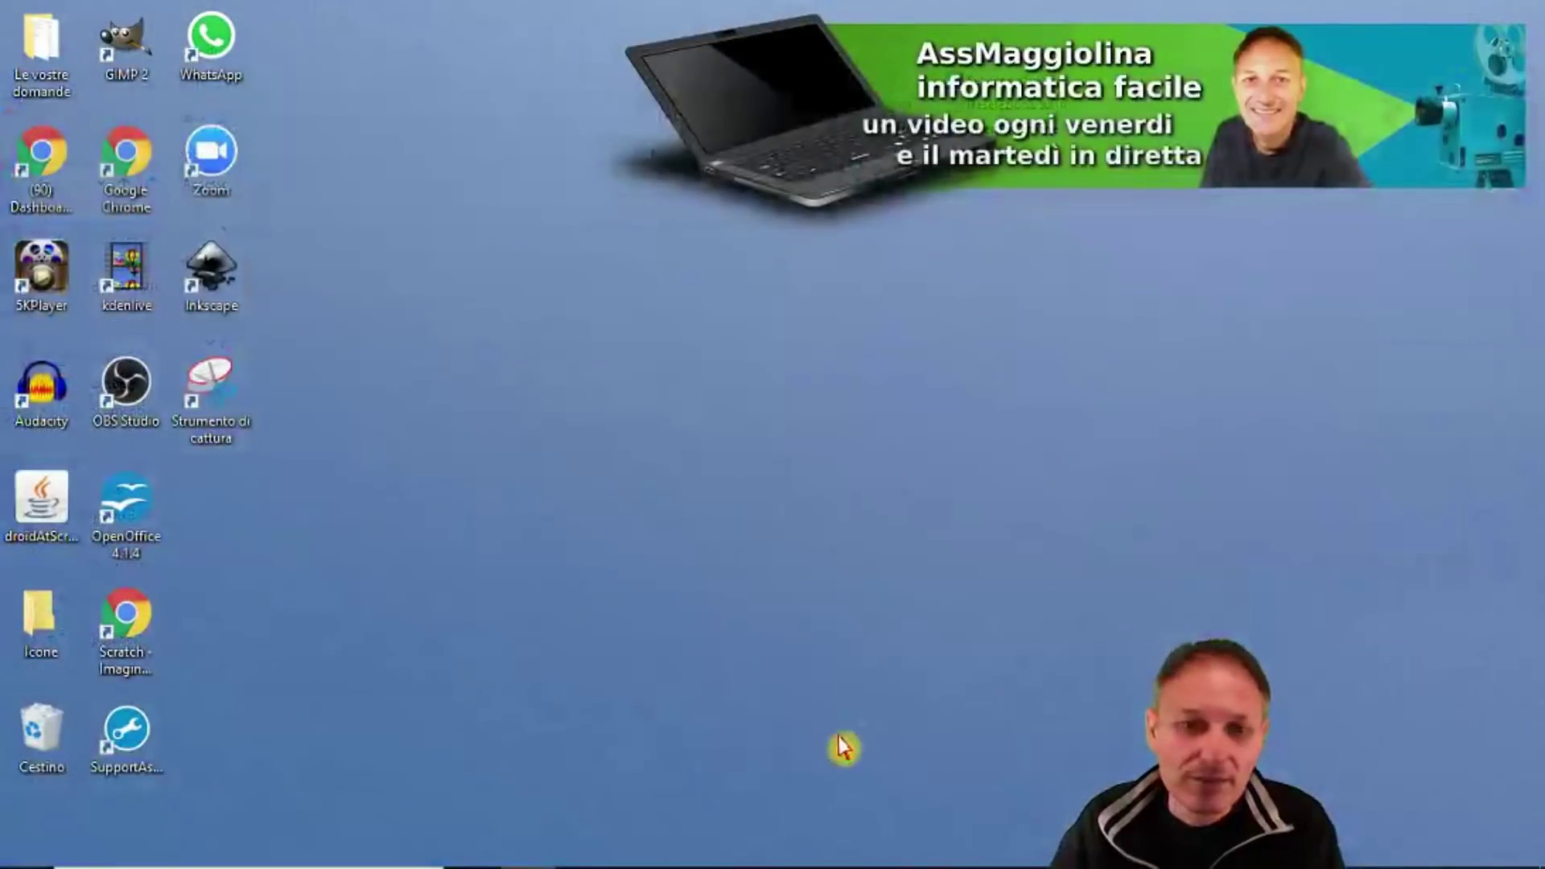
{"action": "mouse_move", "coordinate": [555, 866]}
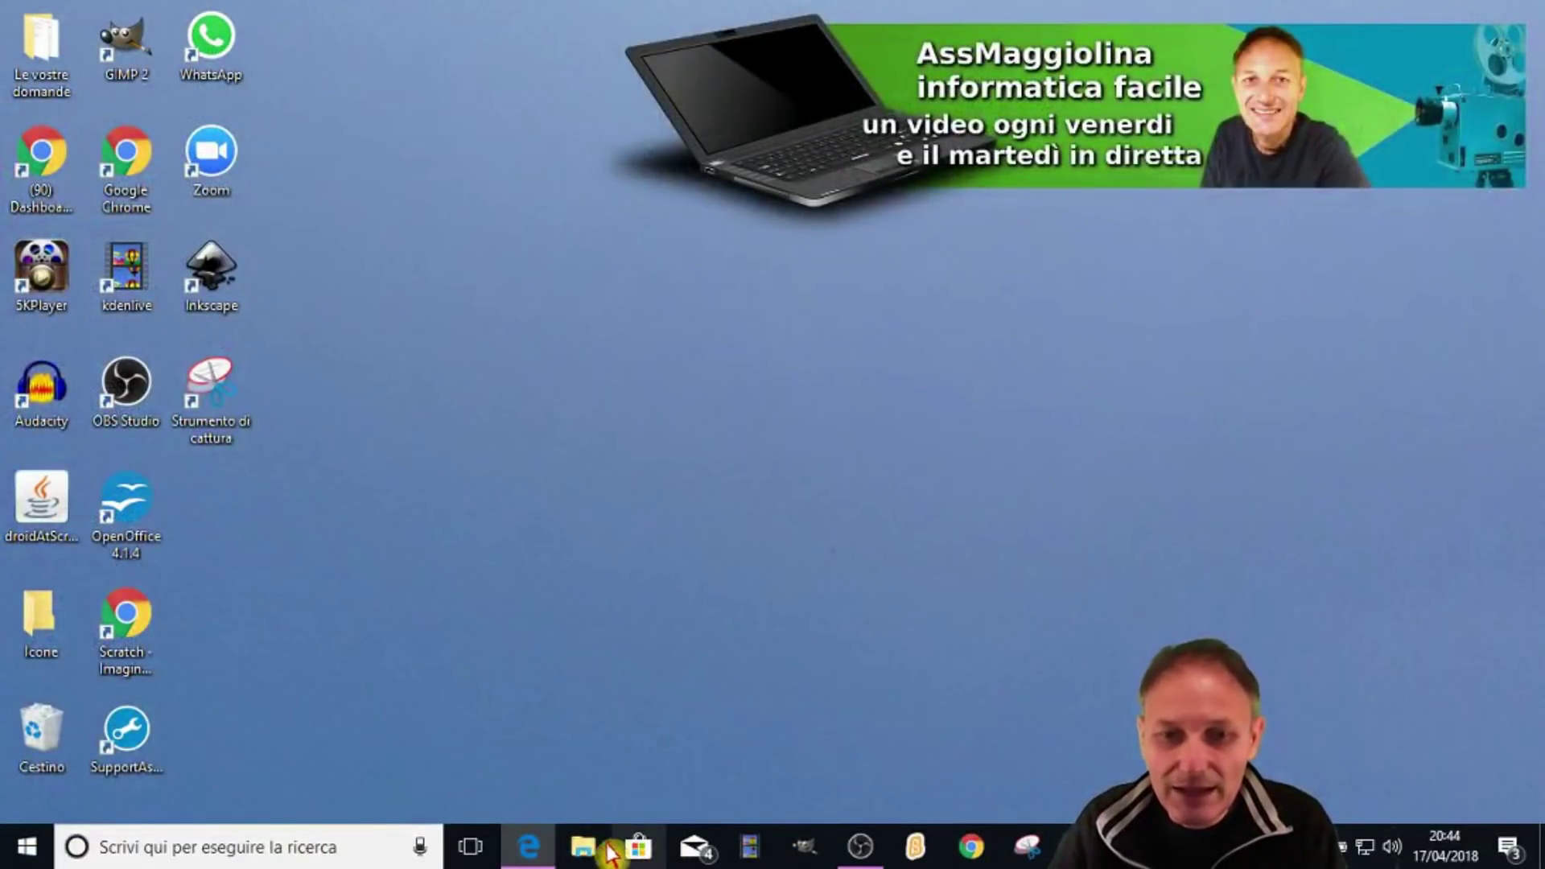
{"action": "left_click", "coordinate": [585, 849]}
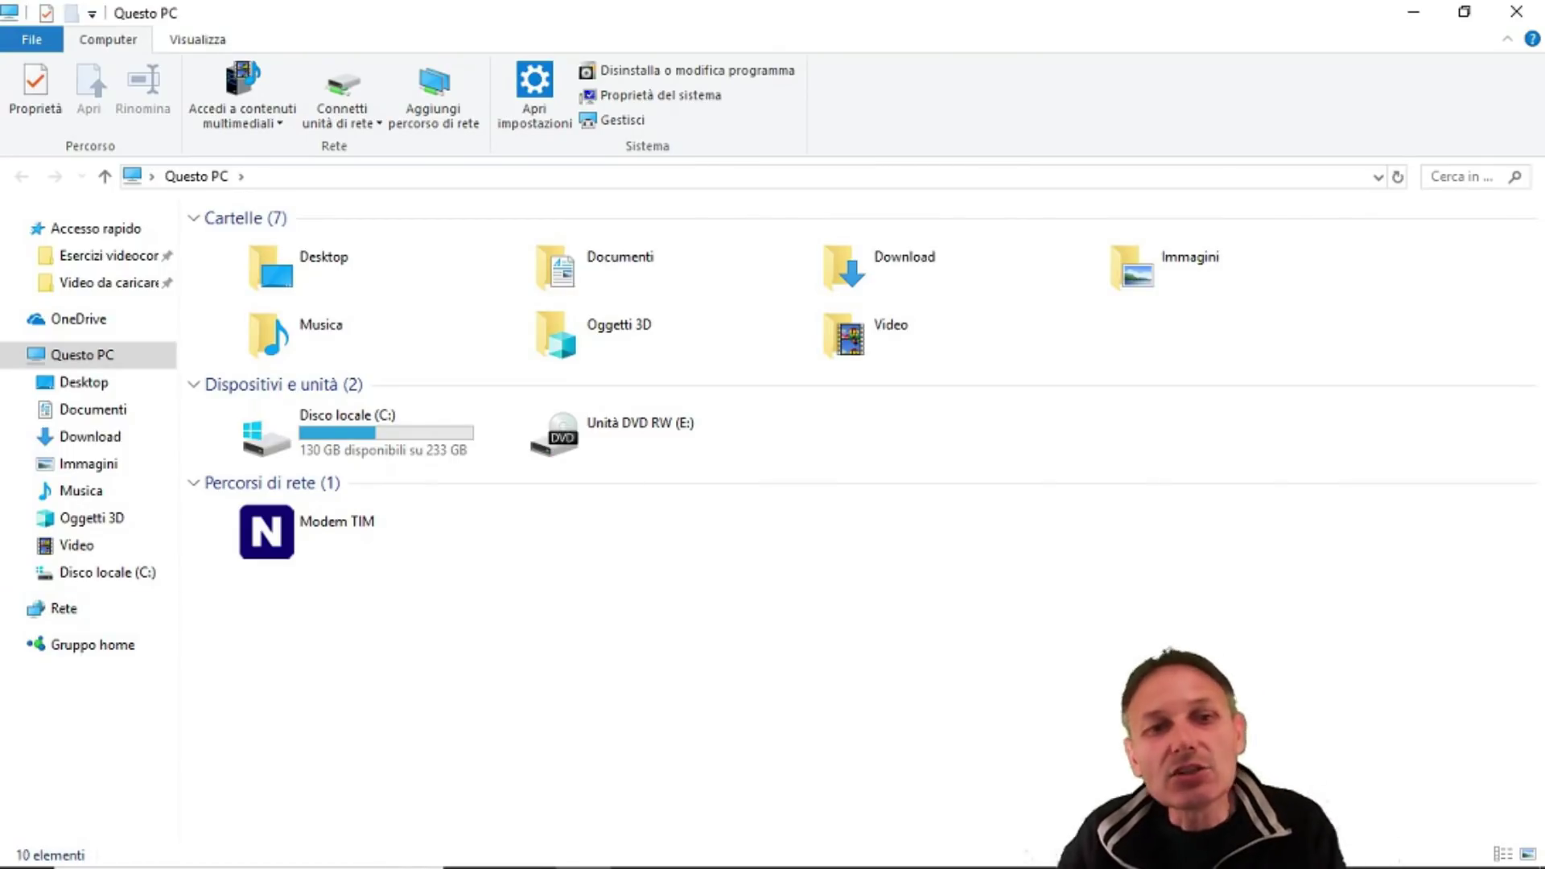
- View Accesso rapido, return to Questo PC, and close the file window
{"action": "left_click", "coordinate": [121, 229]}
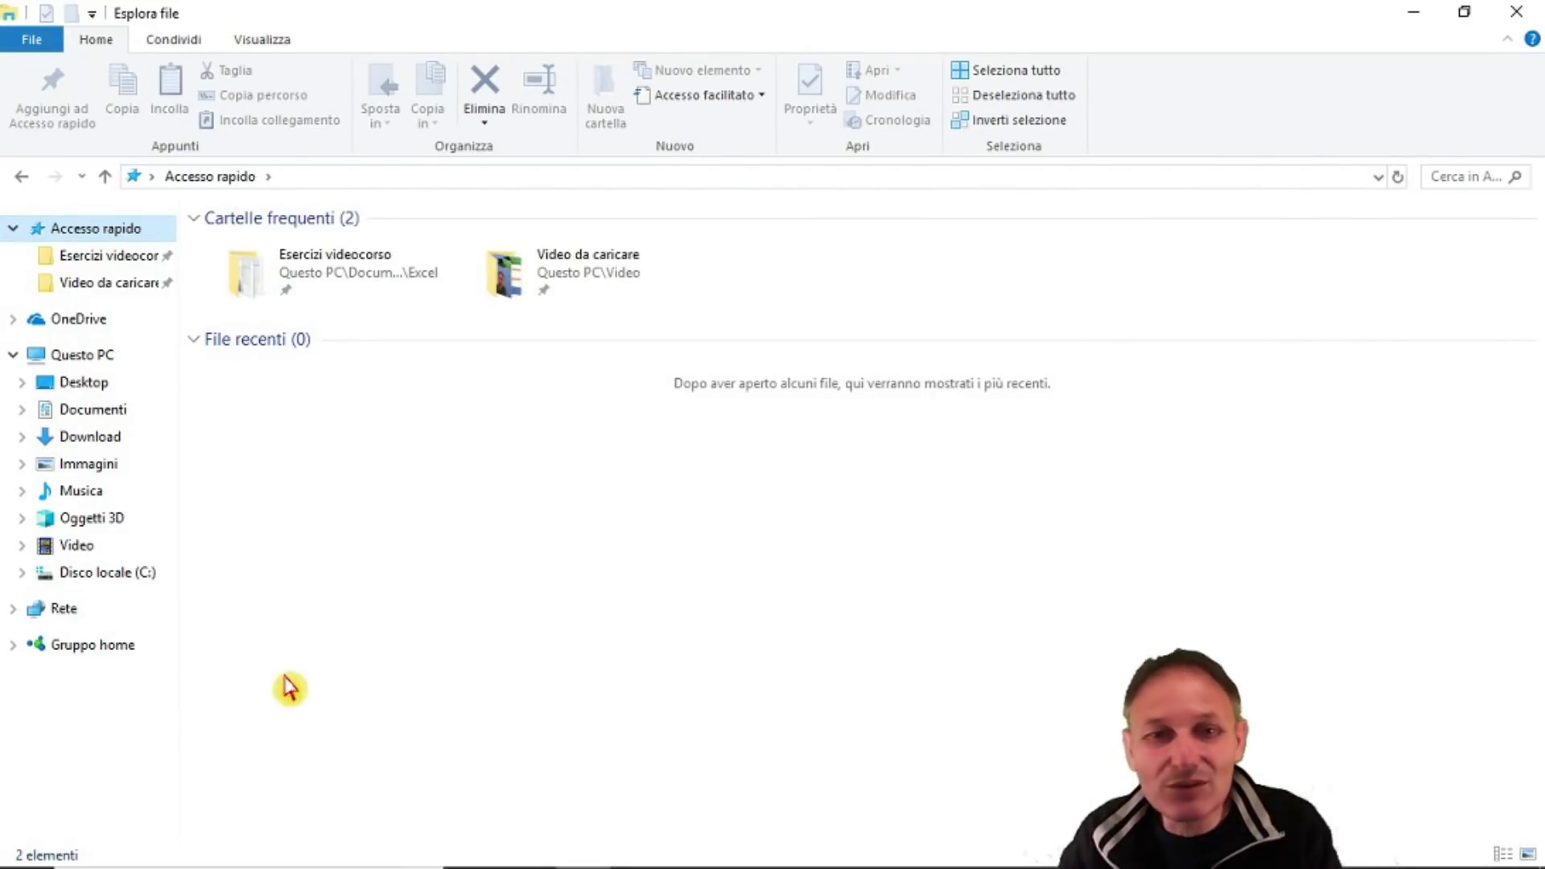
{"action": "left_click", "coordinate": [102, 356]}
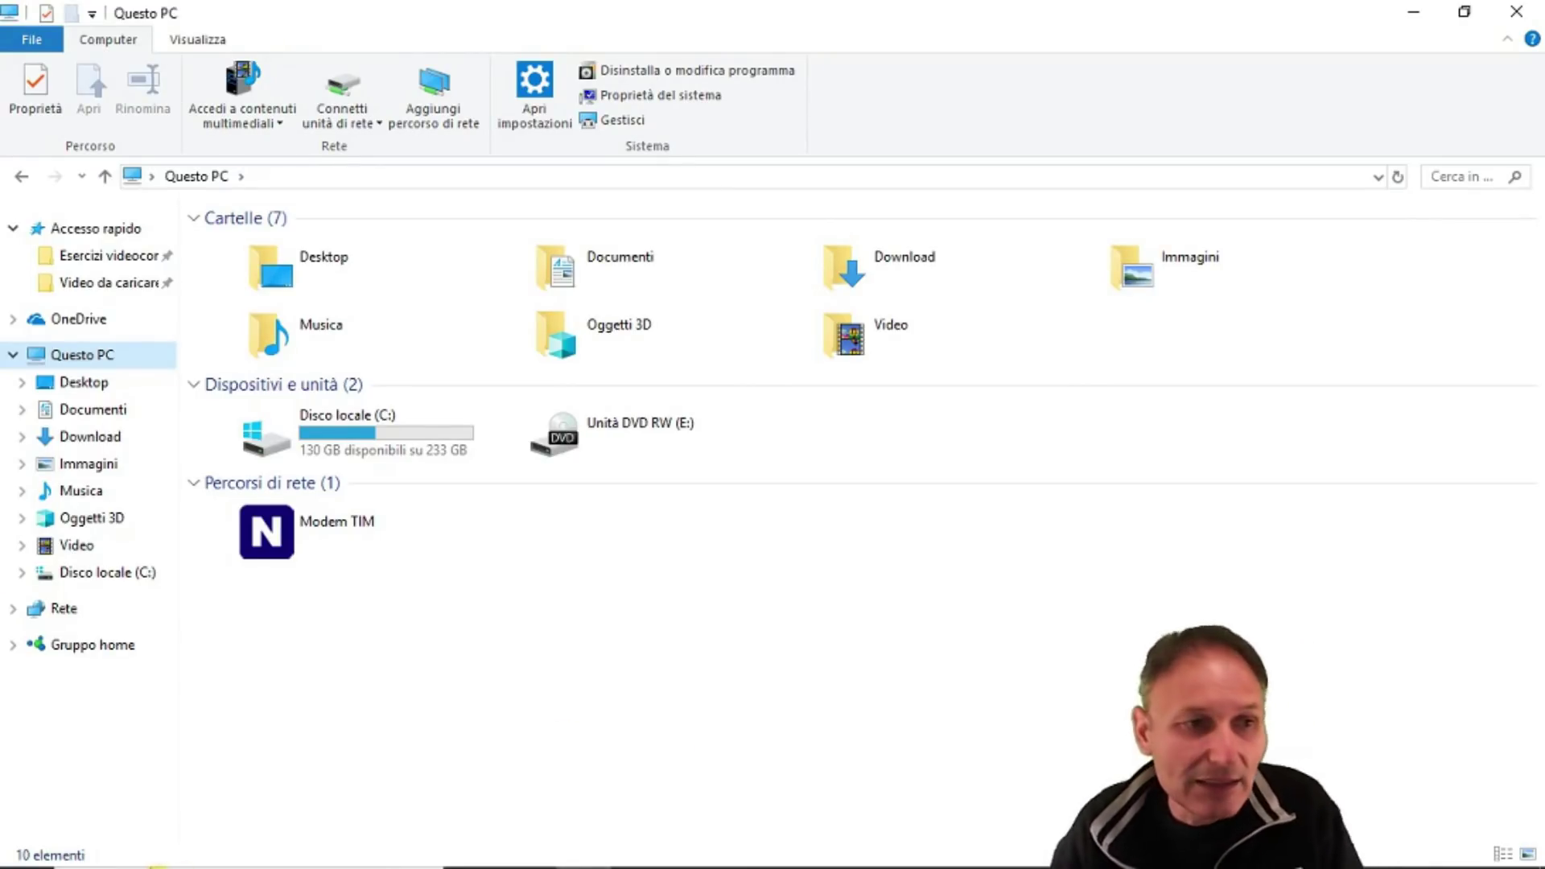
{"action": "left_click", "coordinate": [527, 867]}
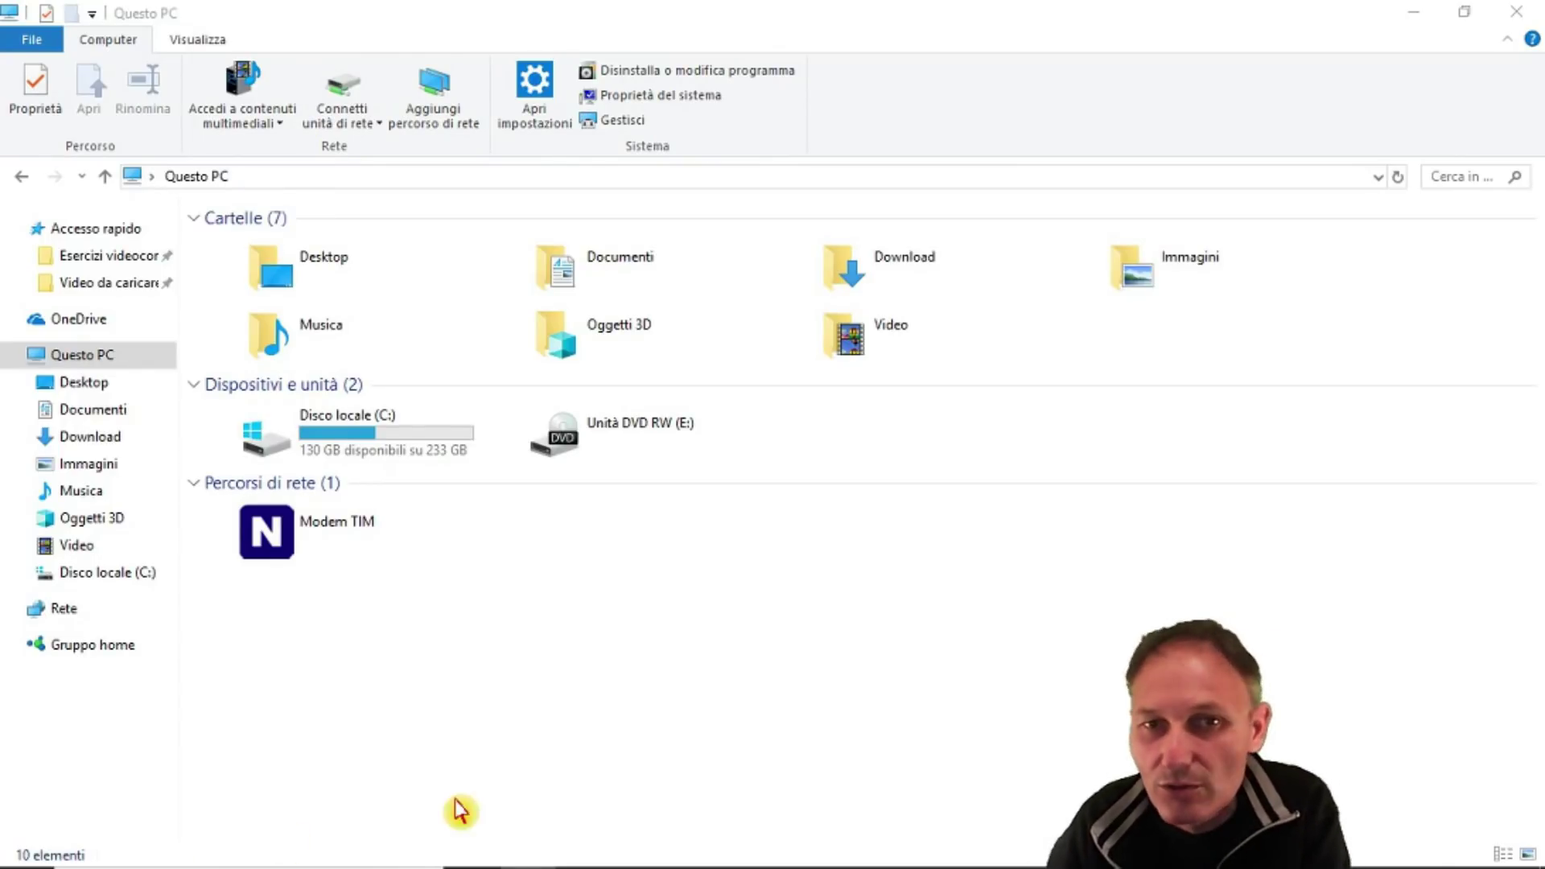
{"action": "left_click", "coordinate": [1503, 24]}
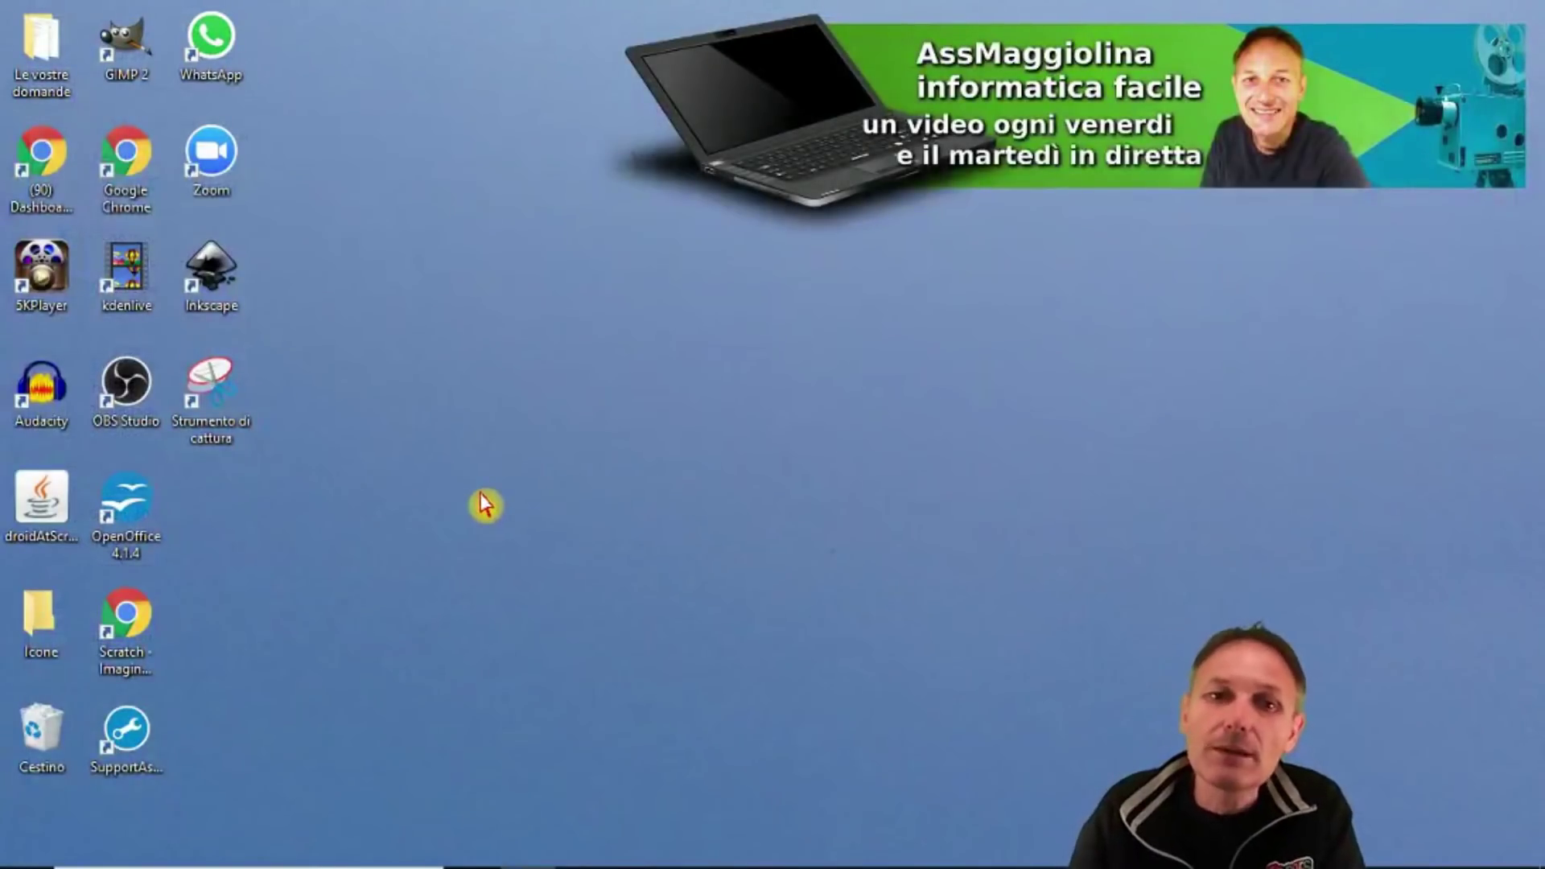
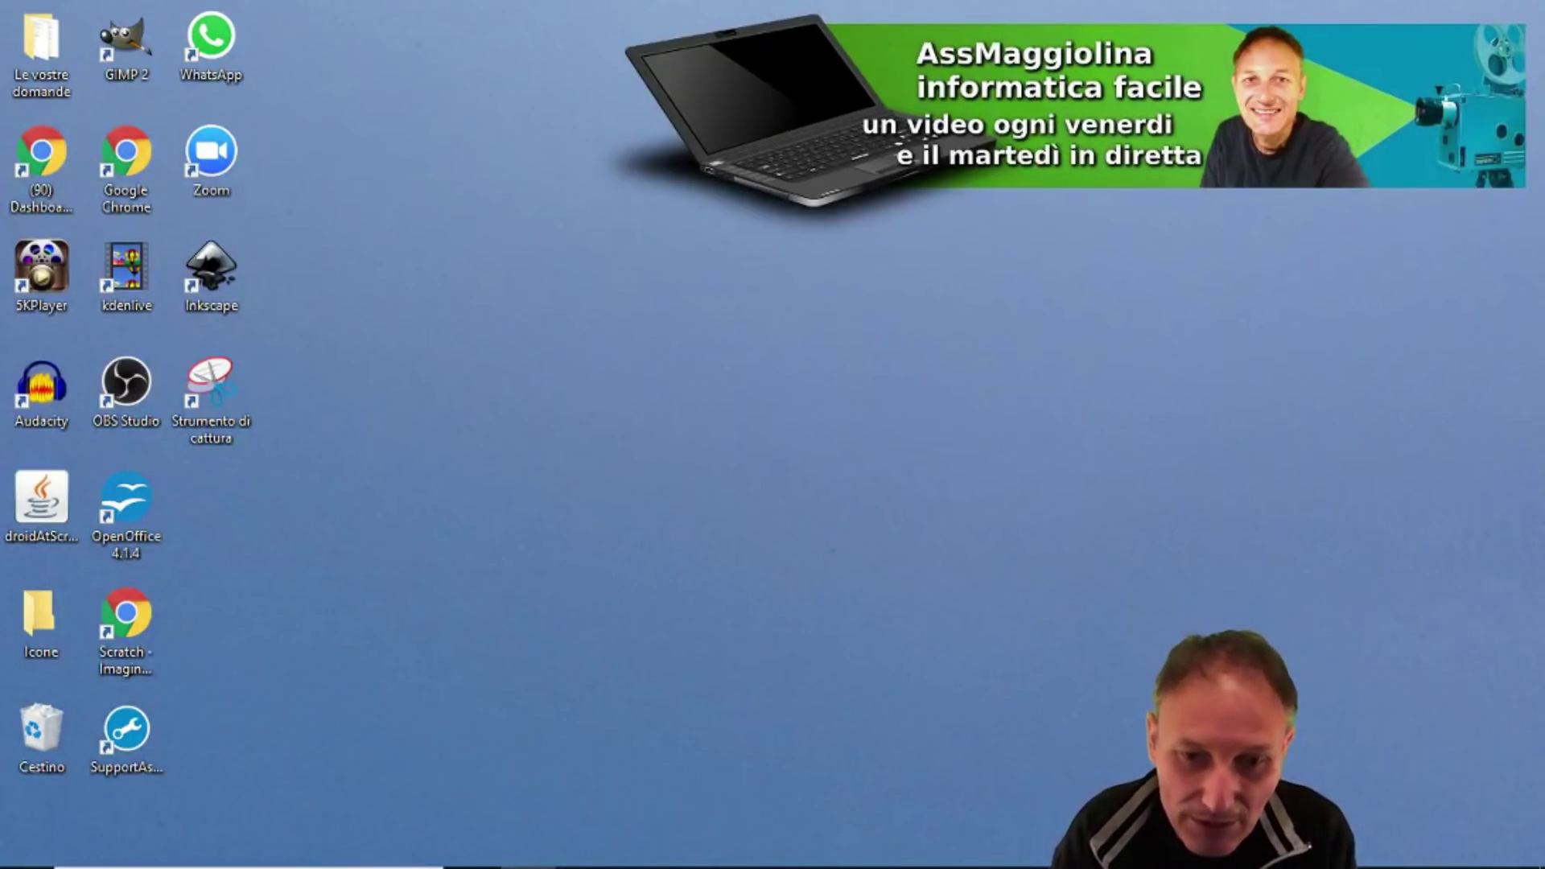
- Reopen Esplora file, look through all the files in the Download folder, and close the window
{"action": "mouse_move", "coordinate": [815, 867]}
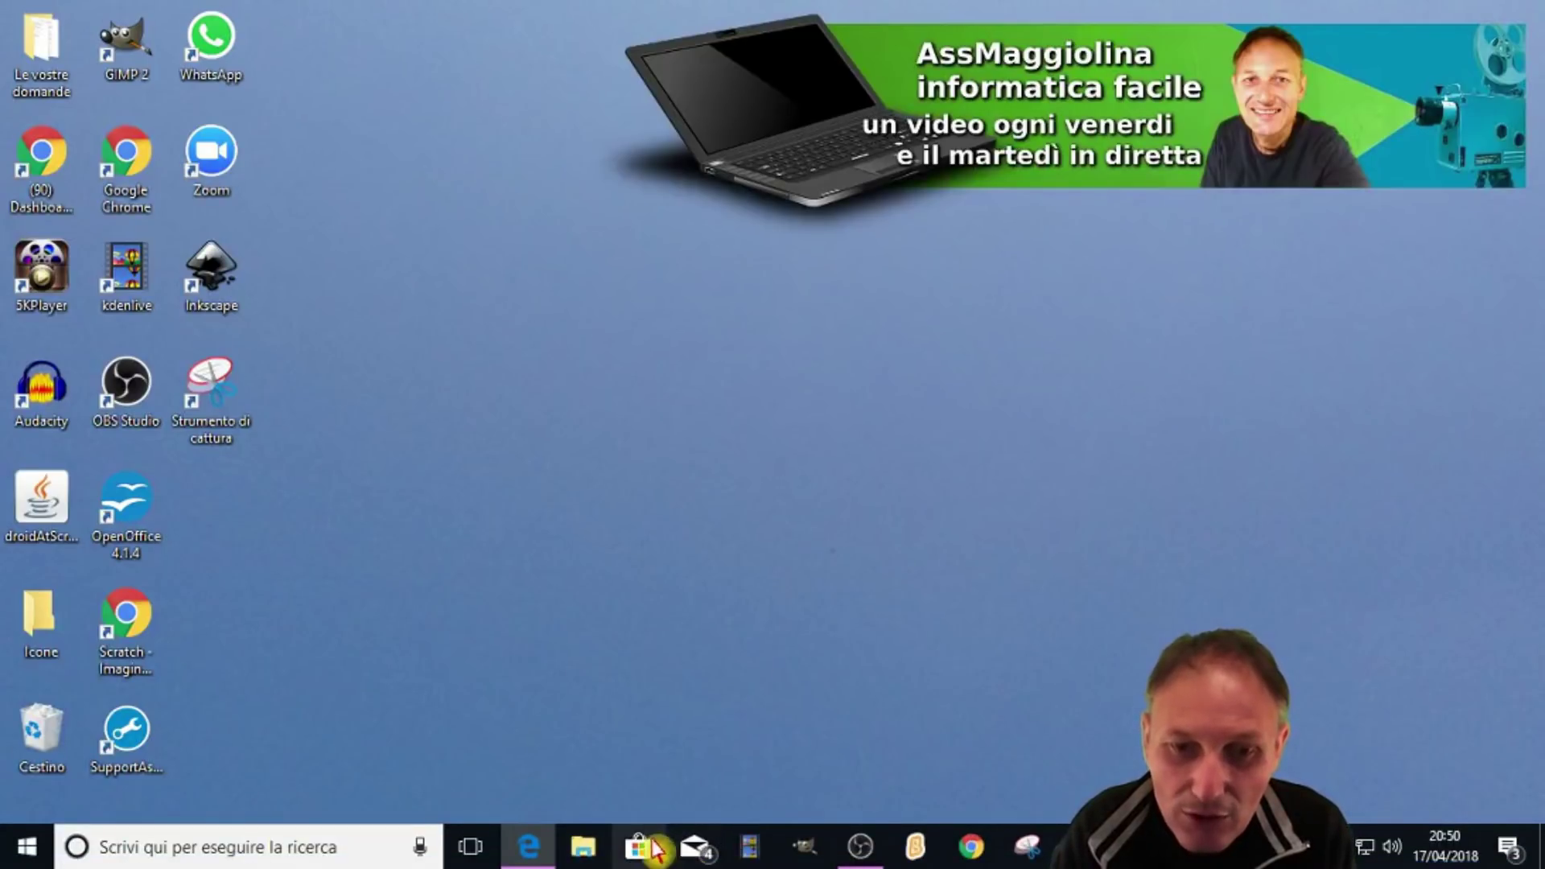
{"action": "left_click", "coordinate": [588, 849]}
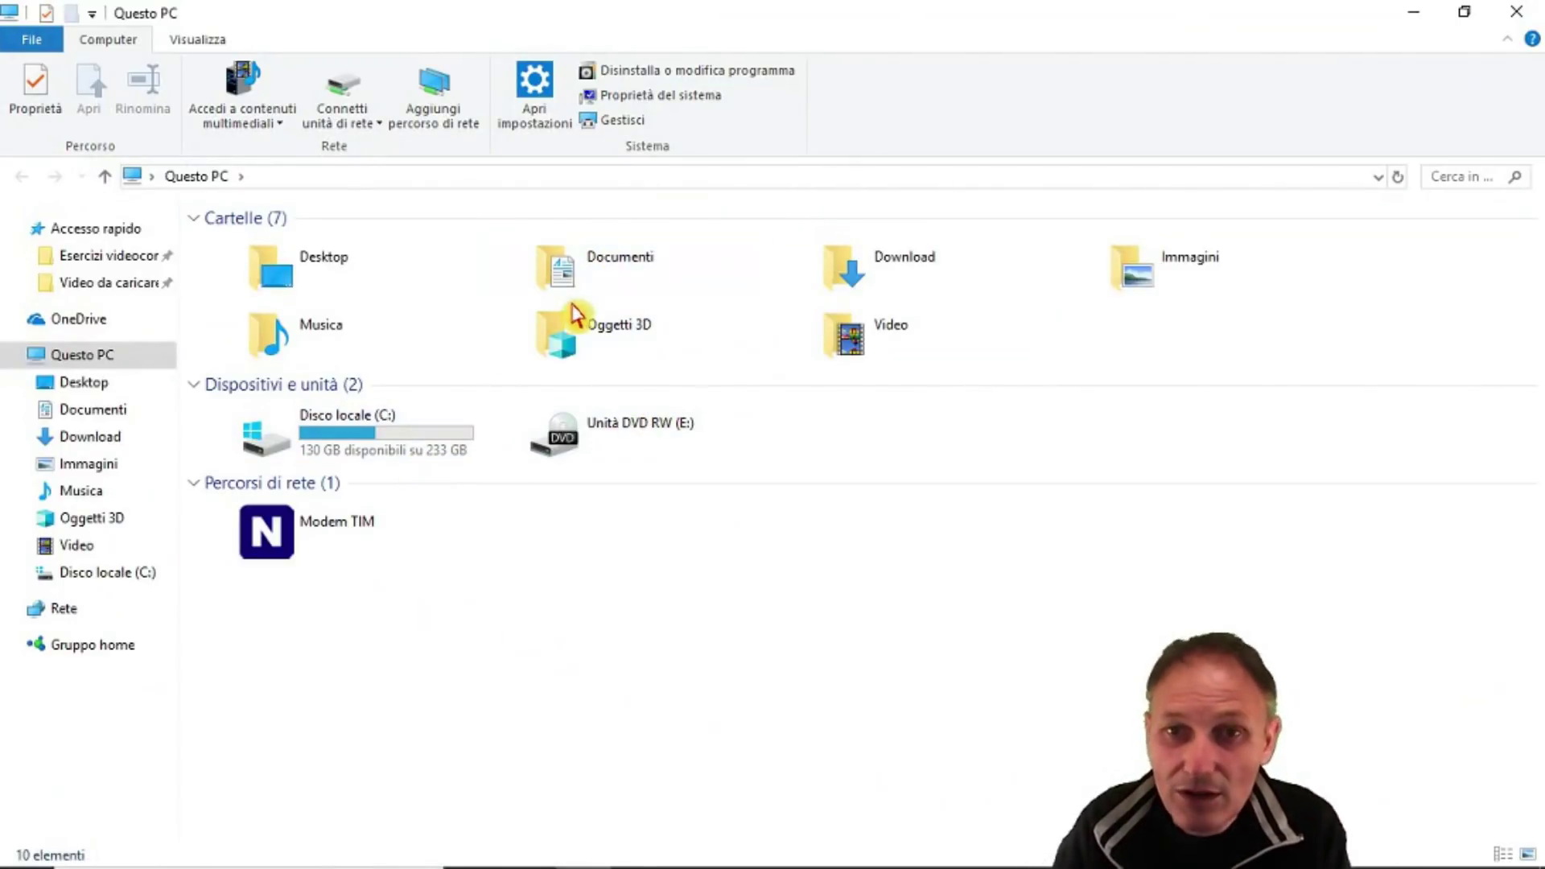
{"action": "left_click", "coordinate": [873, 281]}
{"action": "double_click", "coordinate": [873, 282]}
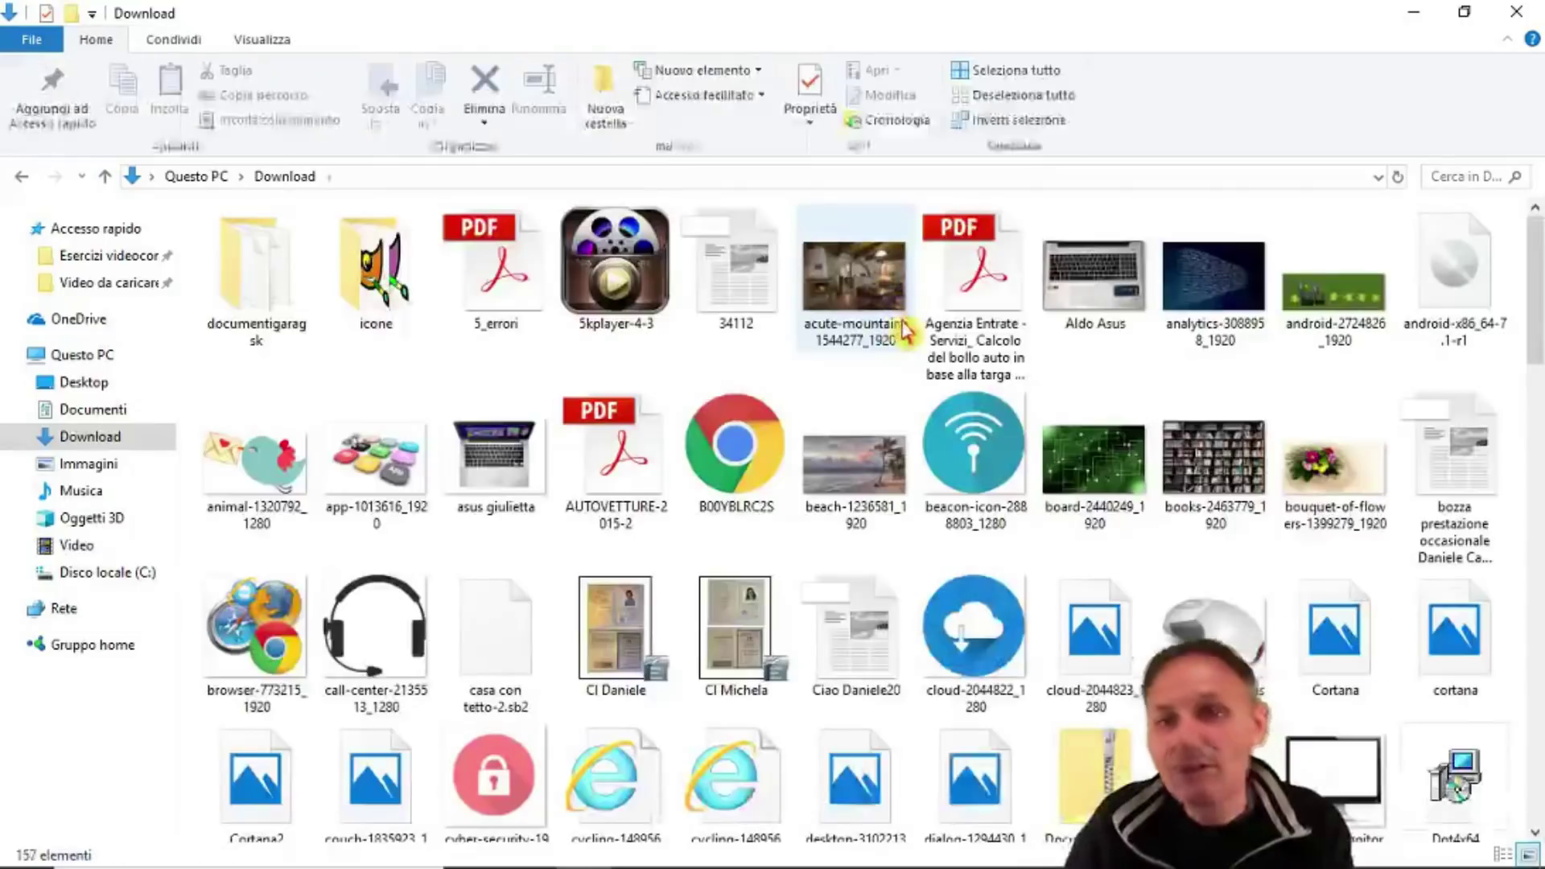
{"action": "scroll", "coordinate": [909, 360], "scroll_direction": "down", "scroll_amount": 3}
{"action": "scroll", "coordinate": [909, 359], "scroll_direction": "down", "scroll_amount": 10}
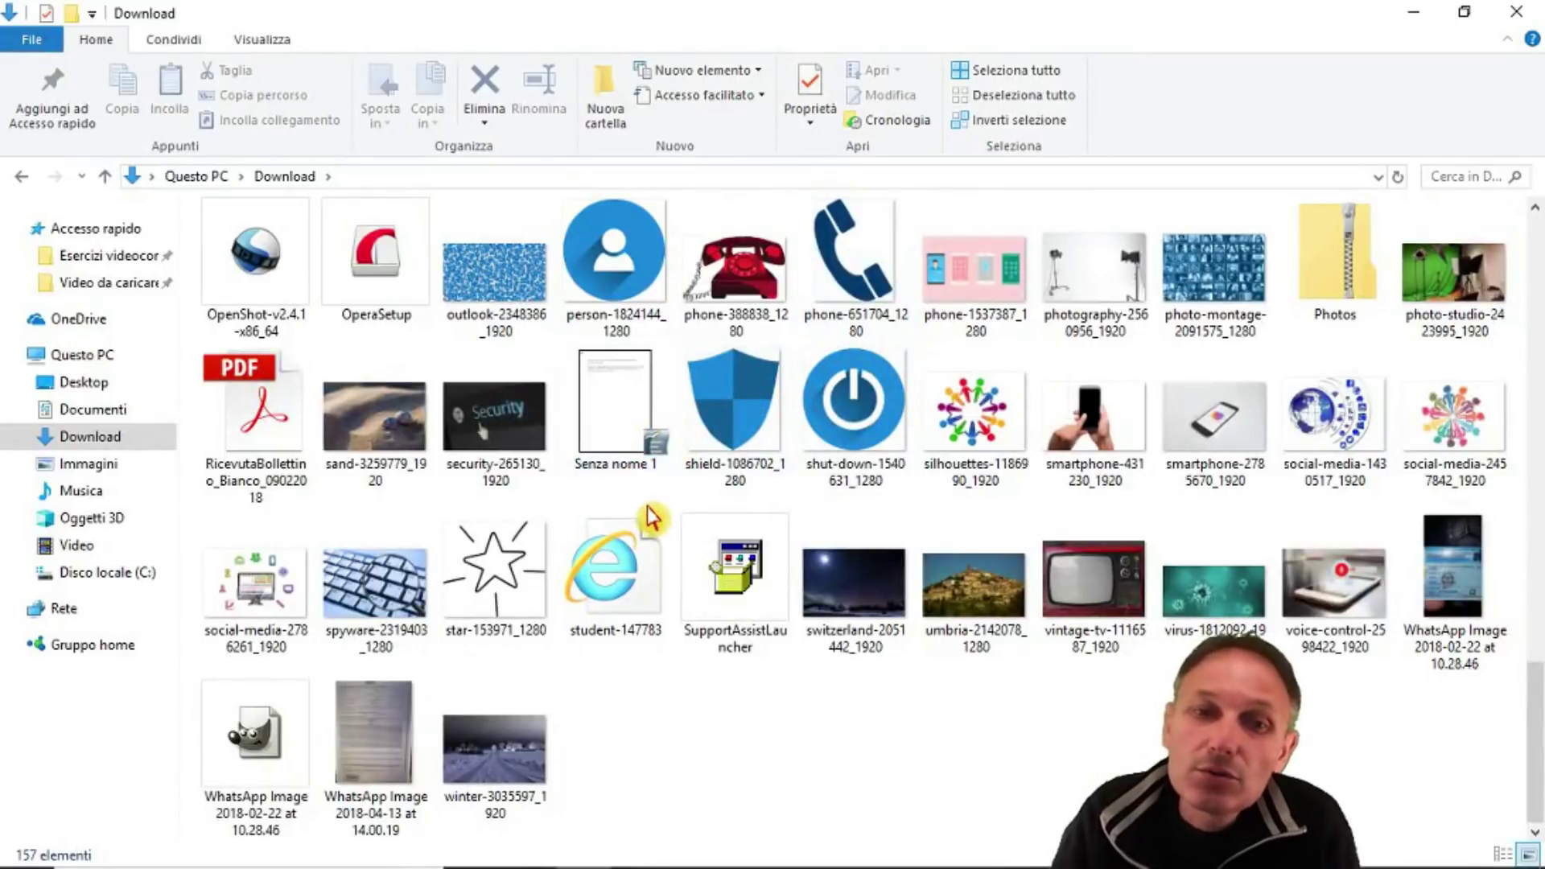
{"action": "scroll", "coordinate": [636, 439], "scroll_direction": "up", "scroll_amount": 10}
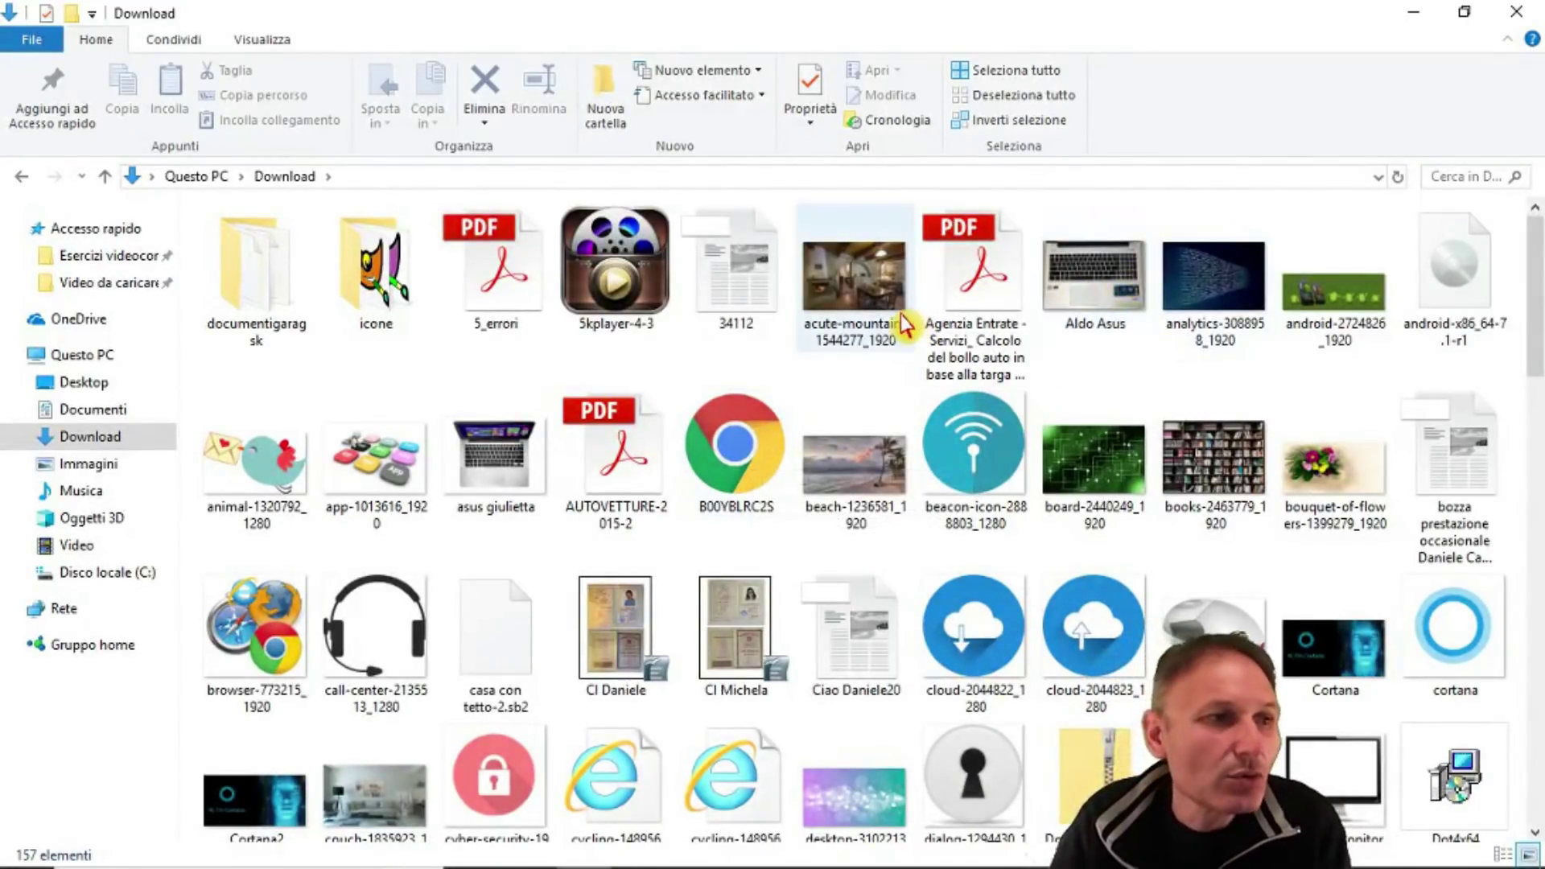
{"action": "mouse_move", "coordinate": [906, 324]}
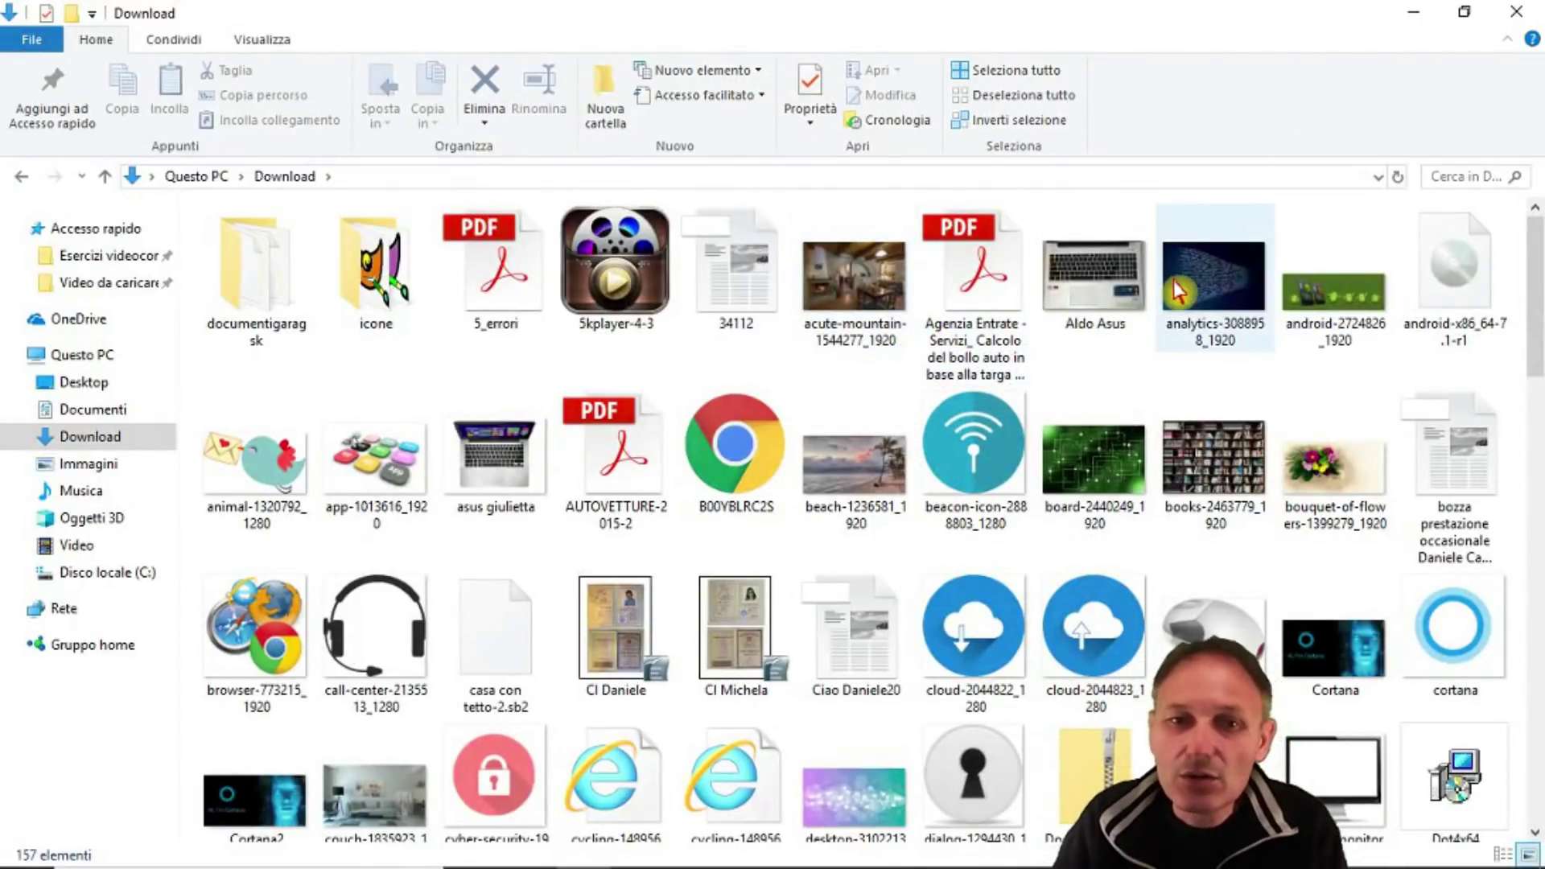
{"action": "left_click", "coordinate": [1516, 11]}
- Switch to Google Chrome and open its Impostazioni page
{"action": "mouse_move", "coordinate": [581, 867]}
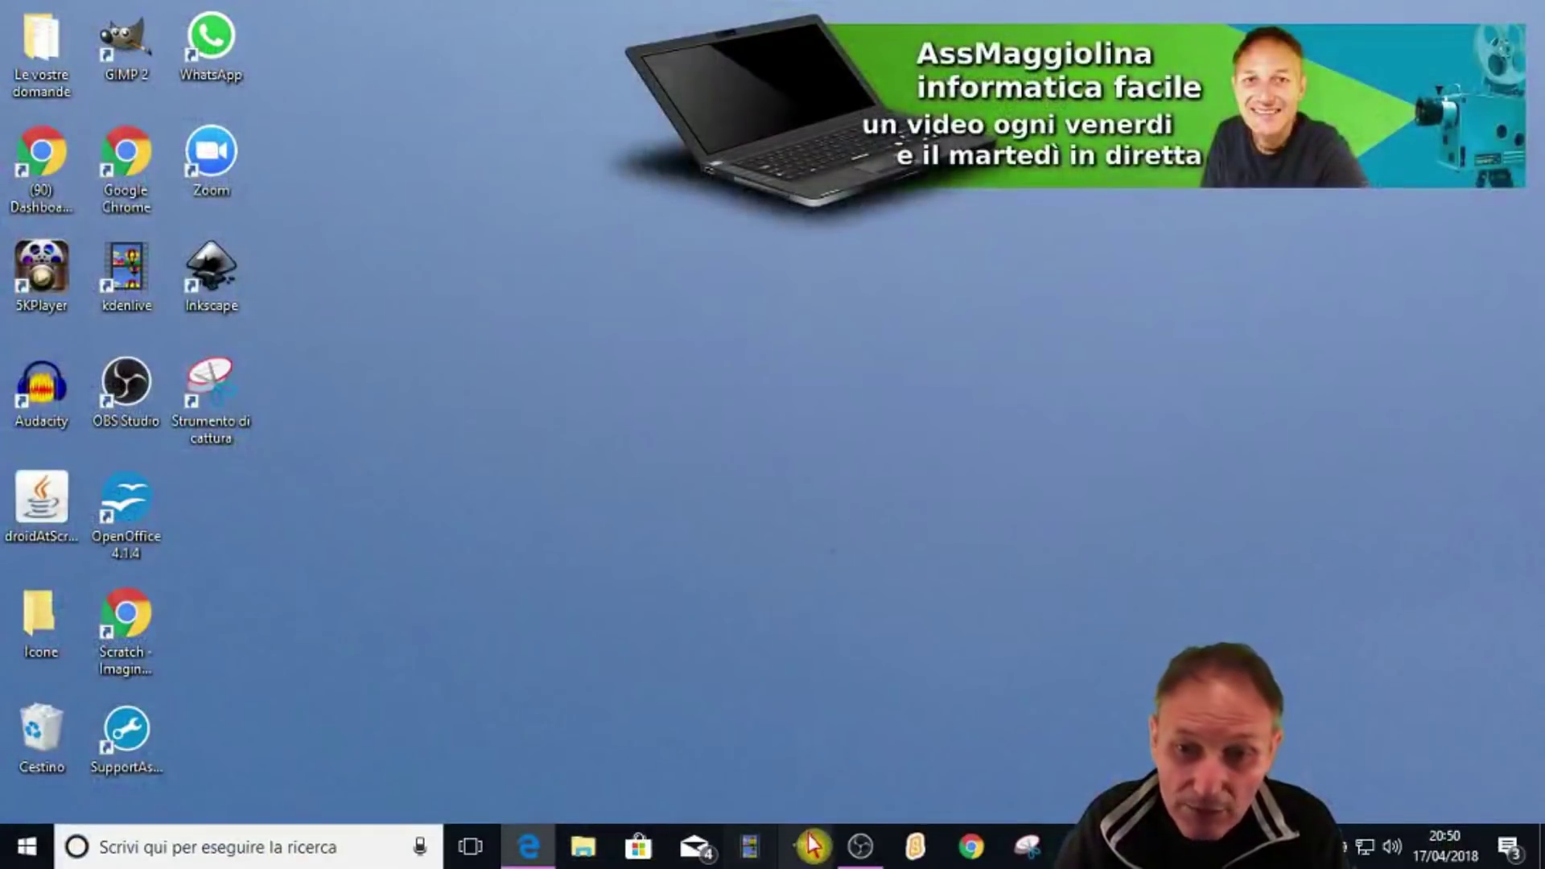
{"action": "left_click", "coordinate": [969, 851]}
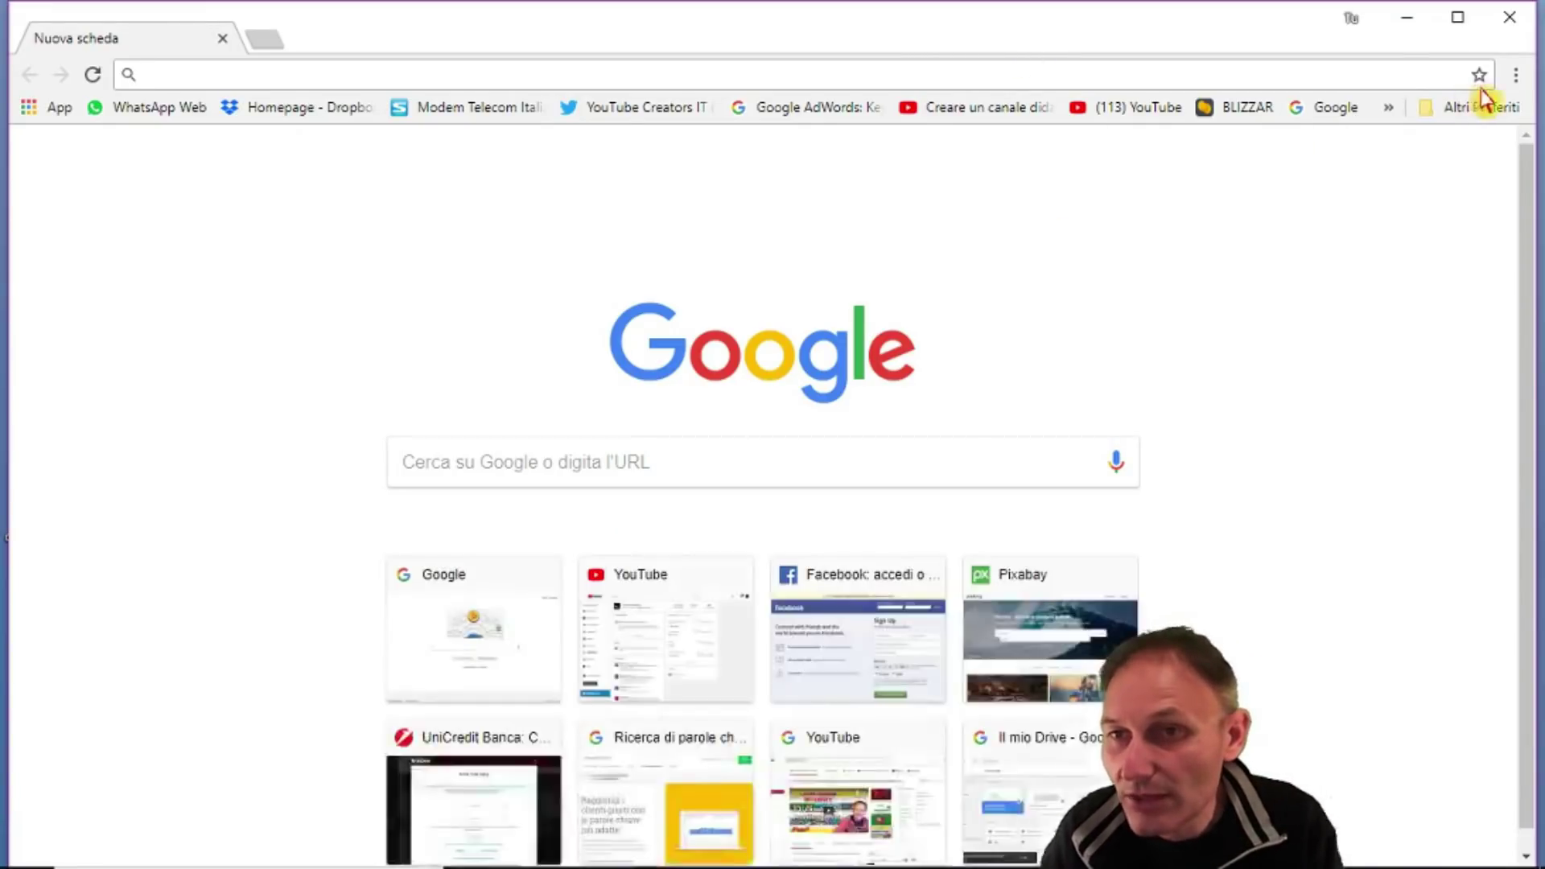
{"action": "left_click", "coordinate": [1515, 77]}
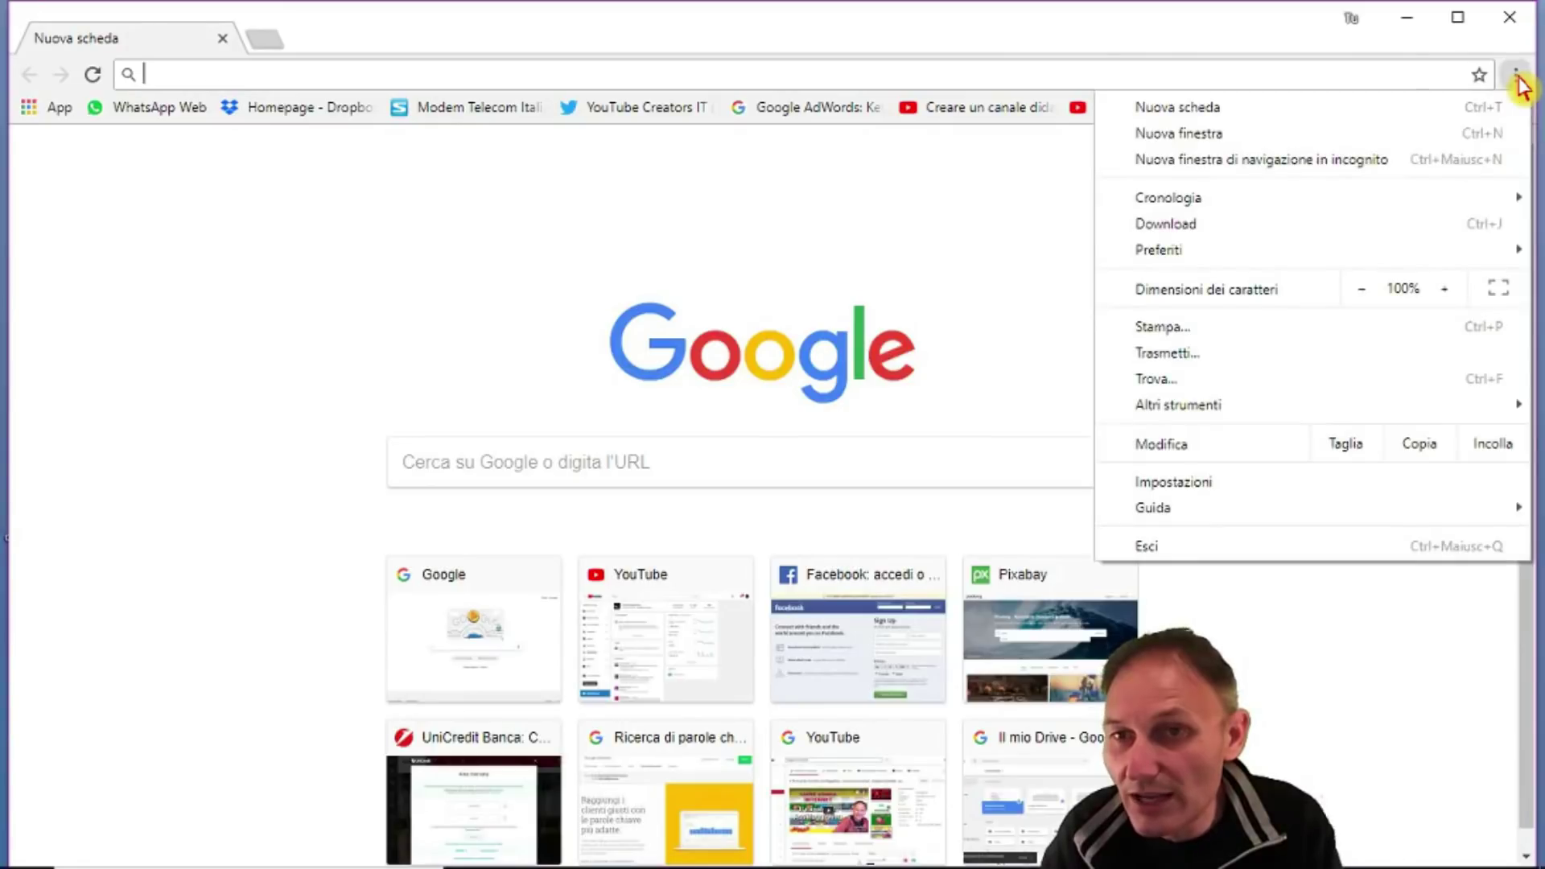
{"action": "left_click", "coordinate": [1228, 483]}
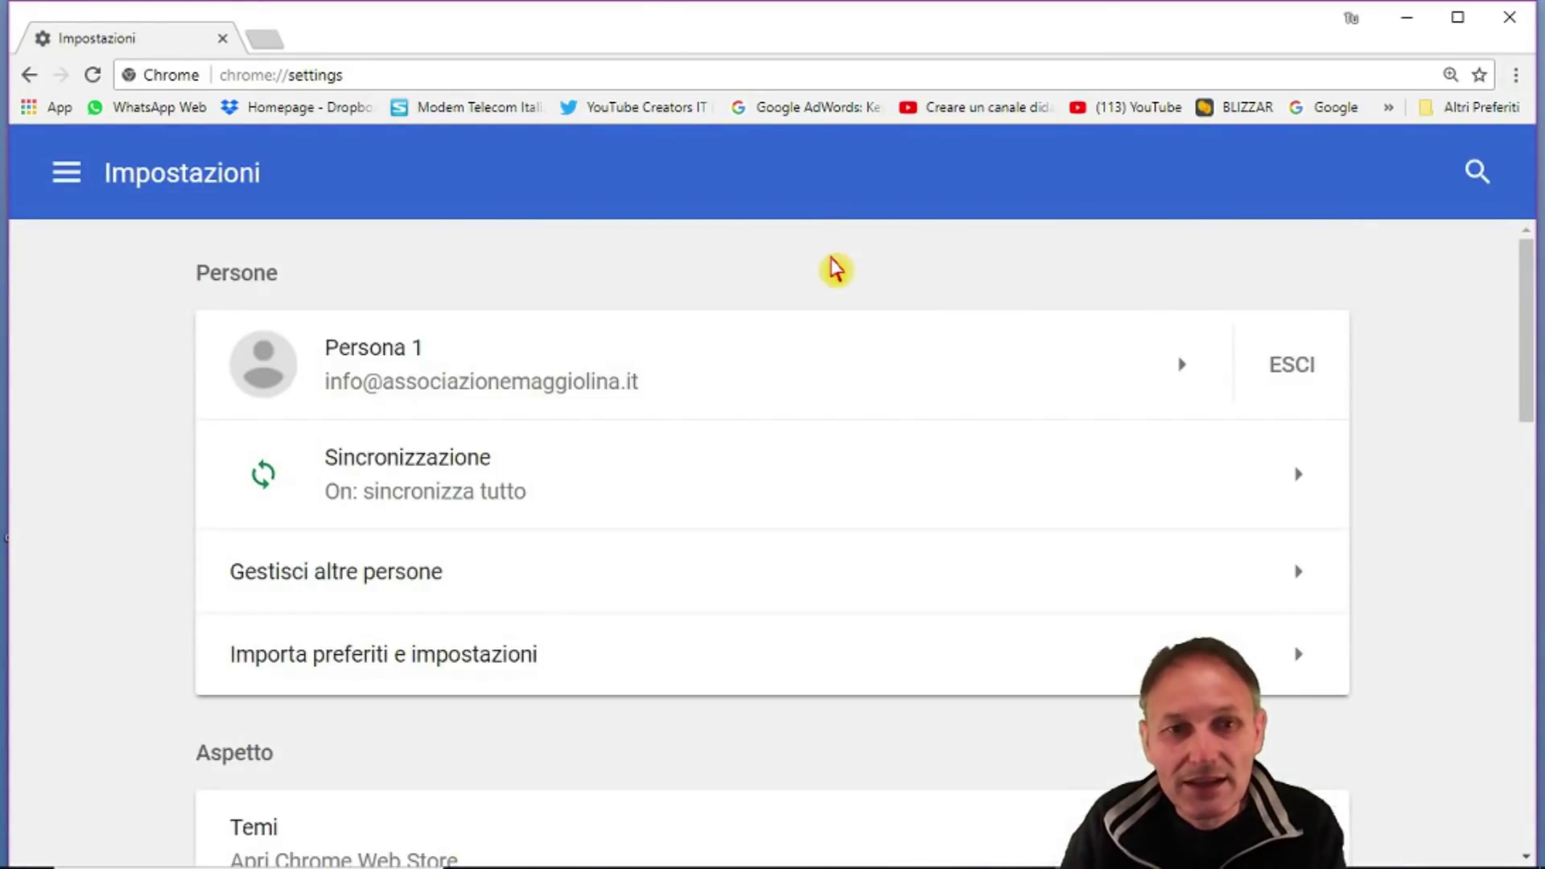
- Review the basic settings through All'avvio and expand the Avanzate section
{"action": "scroll", "coordinate": [815, 329], "scroll_direction": "down", "scroll_amount": 6}
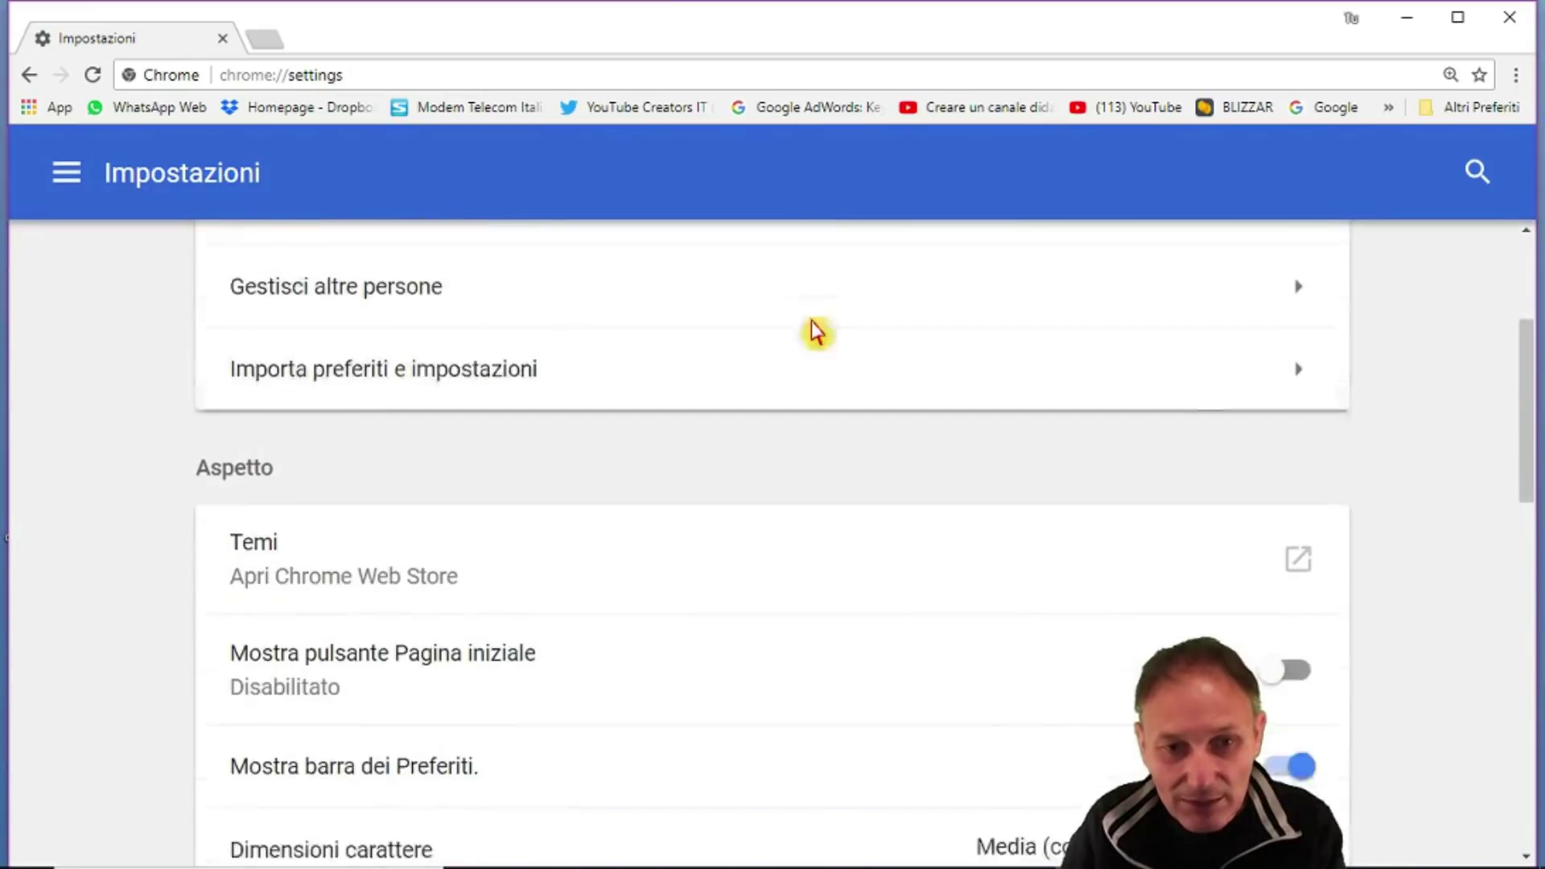
{"action": "scroll", "coordinate": [815, 330], "scroll_direction": "down", "scroll_amount": 6}
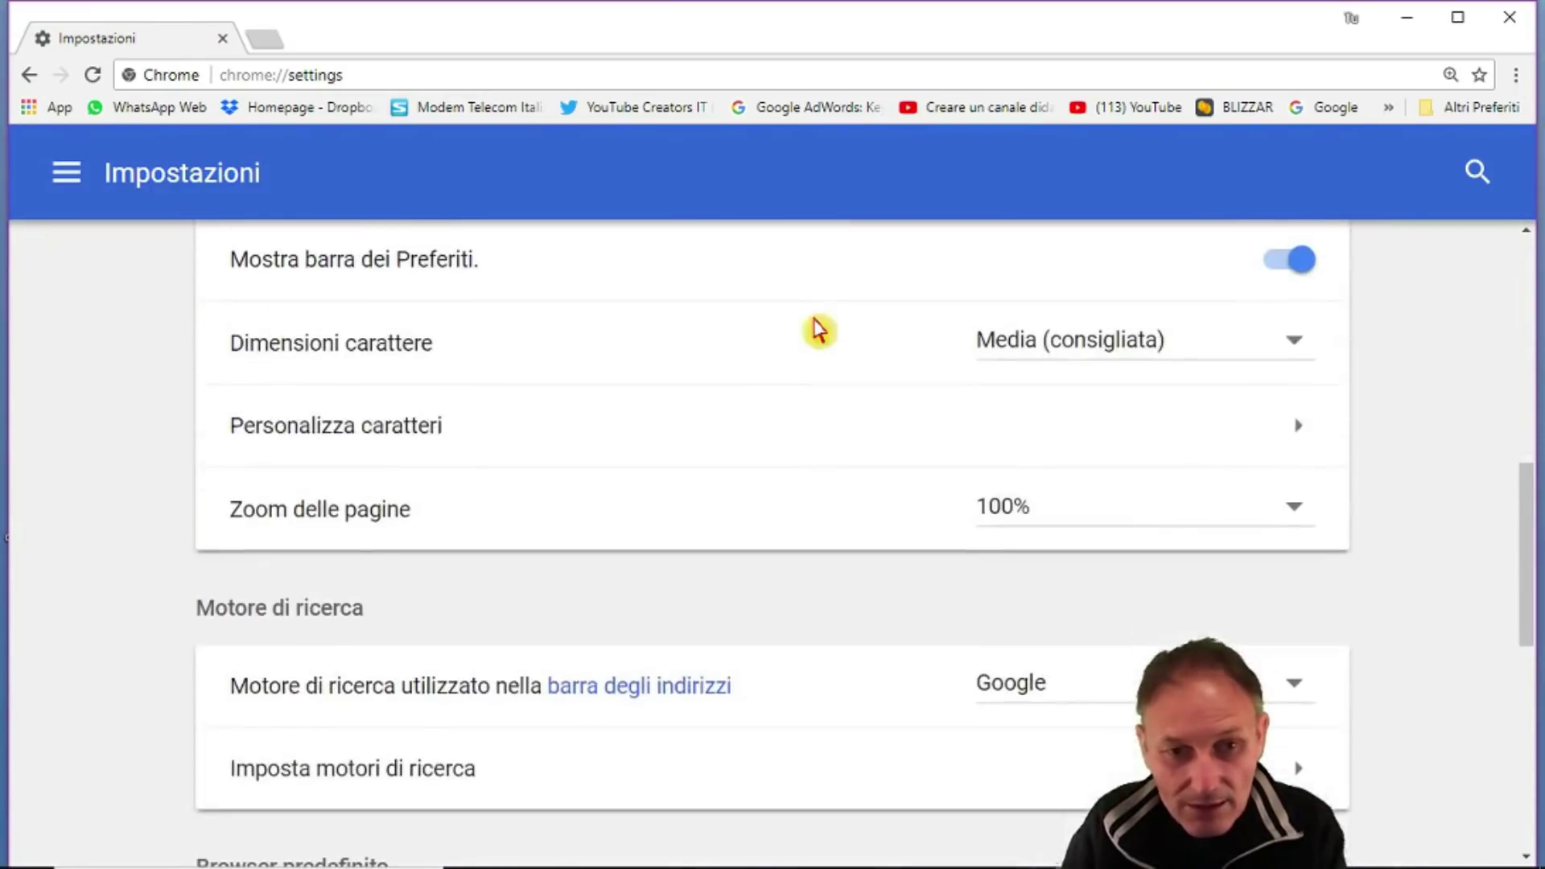
{"action": "scroll", "coordinate": [819, 338], "scroll_direction": "down", "scroll_amount": 2}
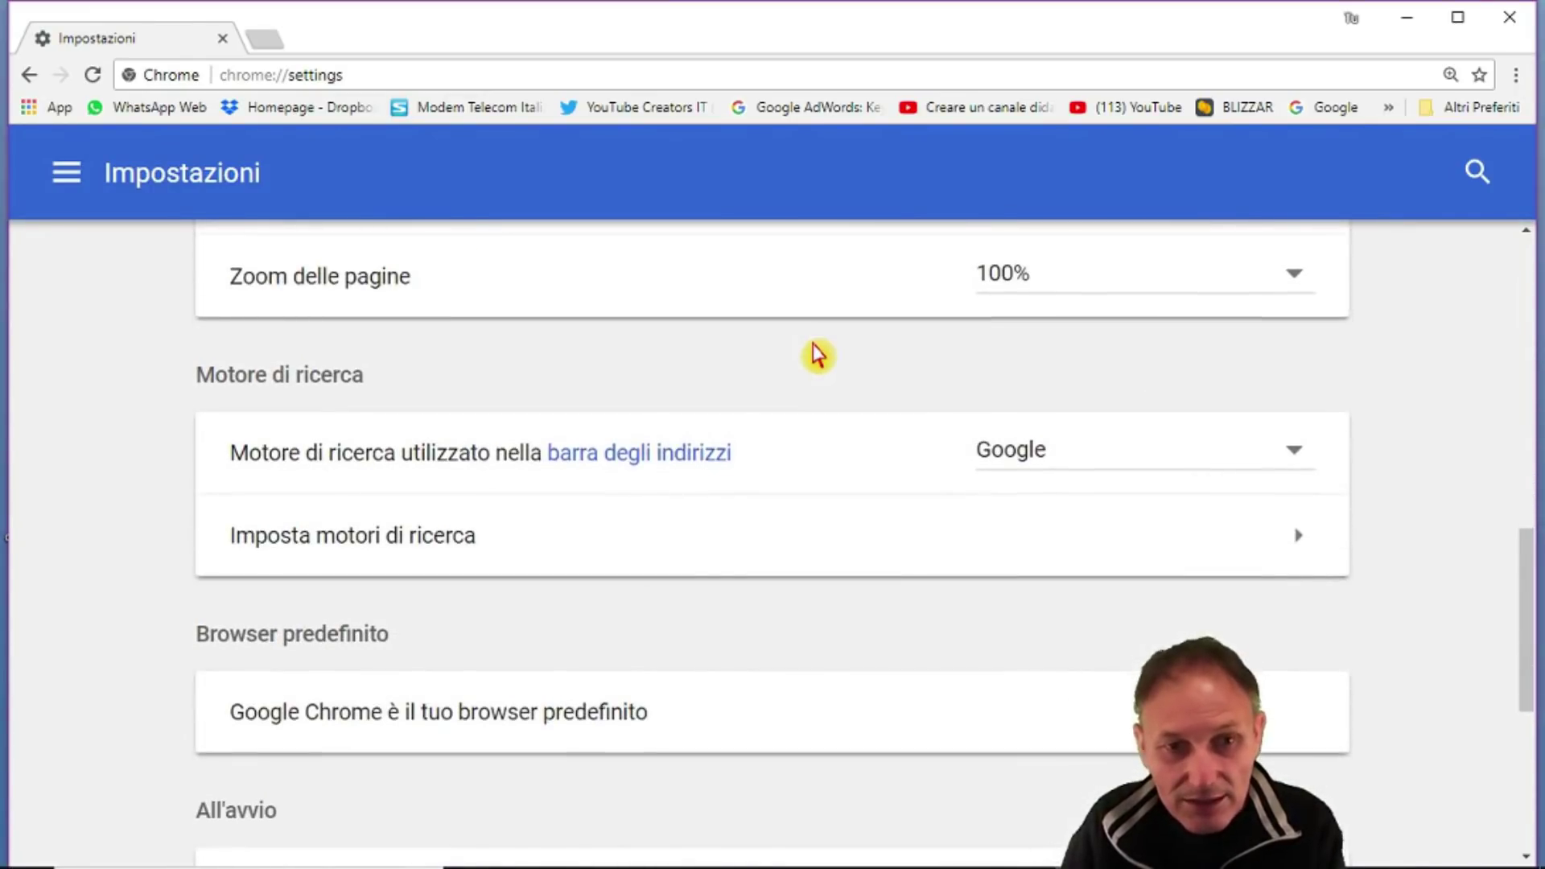
{"action": "scroll", "coordinate": [820, 358], "scroll_direction": "down", "scroll_amount": 4}
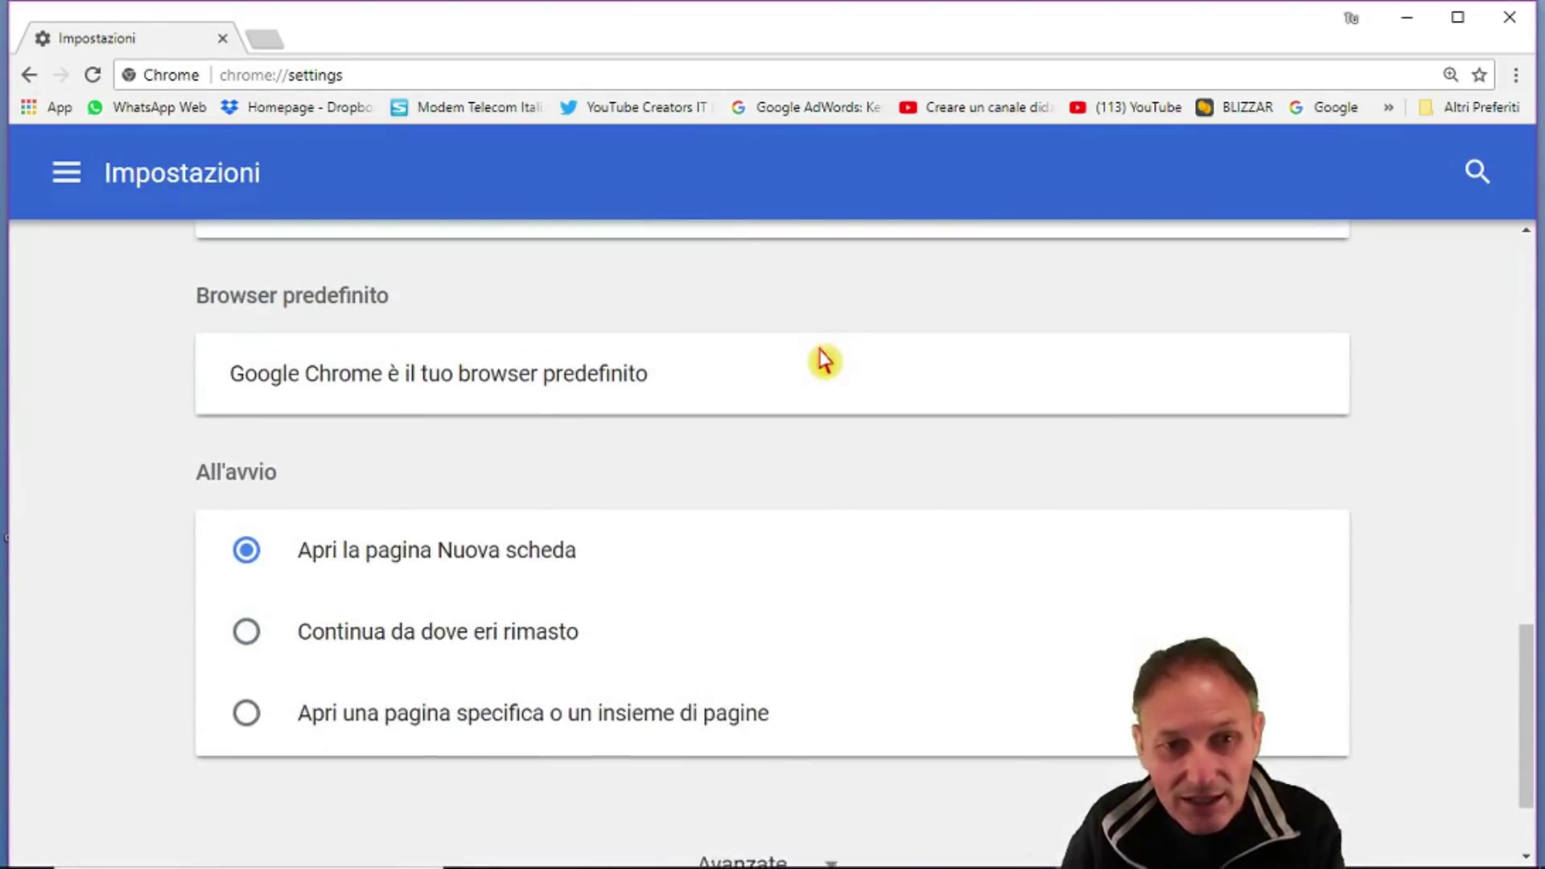
{"action": "left_click", "coordinate": [763, 731]}
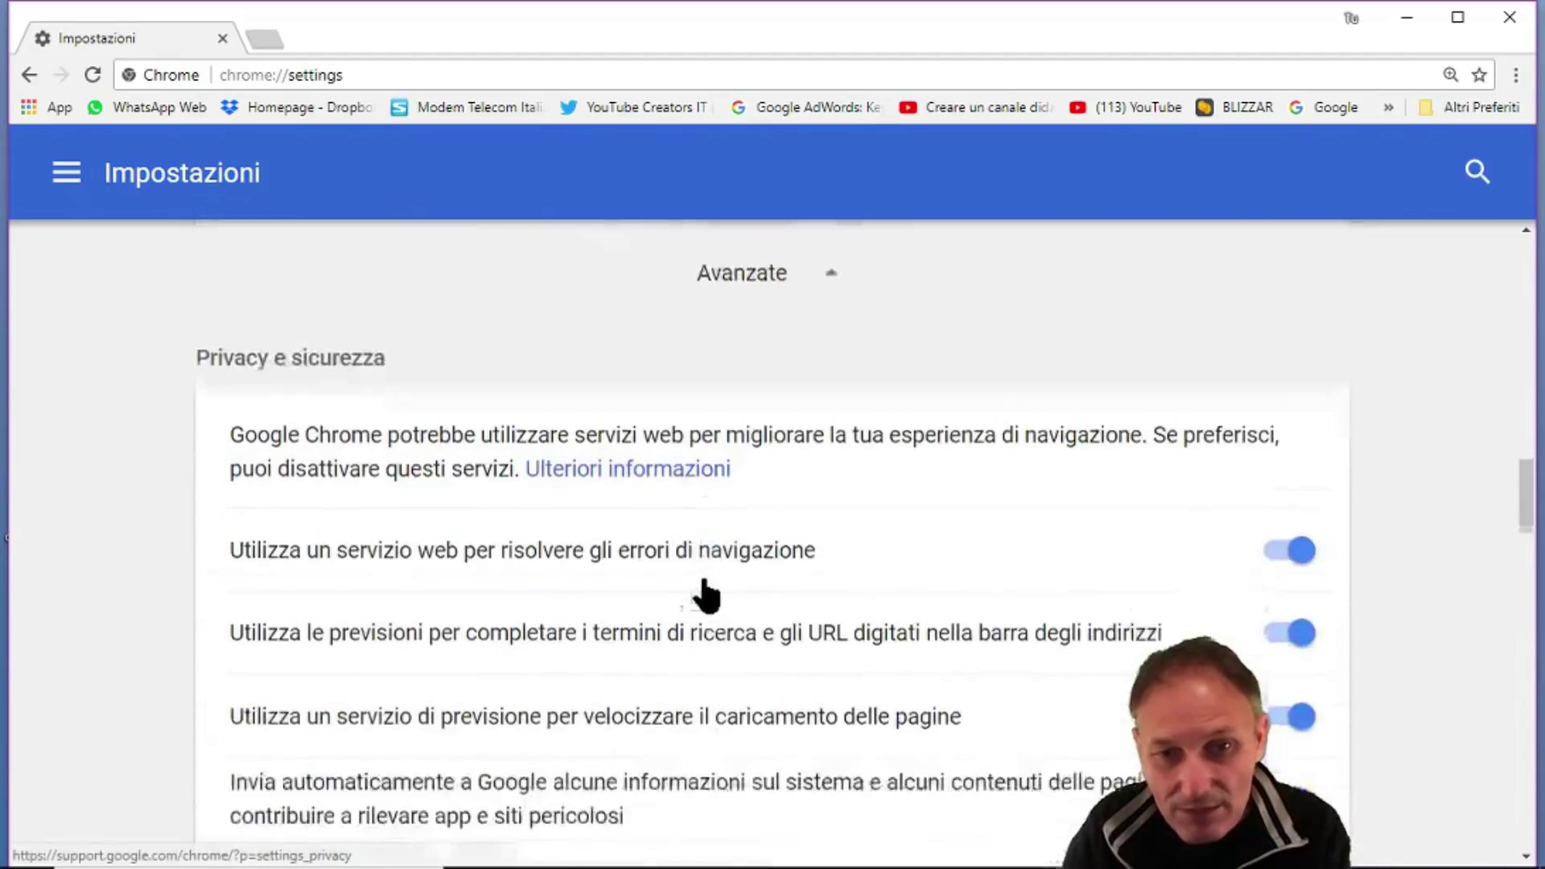
- Look through the advanced settings, from Privacy e sicurezza to the download location under Download
{"action": "scroll", "coordinate": [730, 587], "scroll_direction": "down", "scroll_amount": 3}
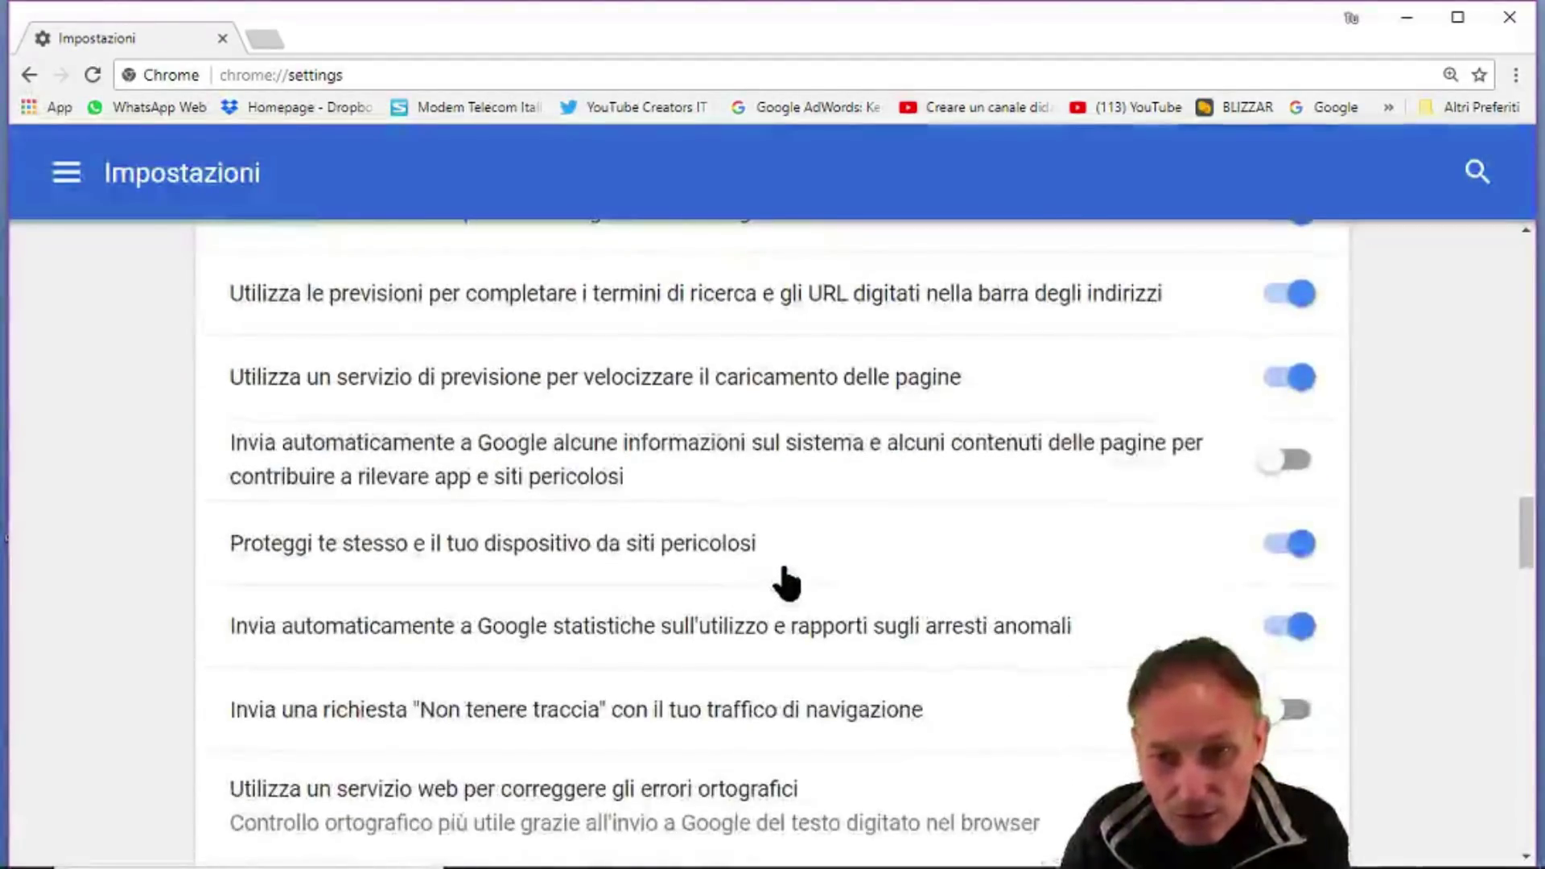
{"action": "scroll", "coordinate": [784, 578], "scroll_direction": "down", "scroll_amount": 5}
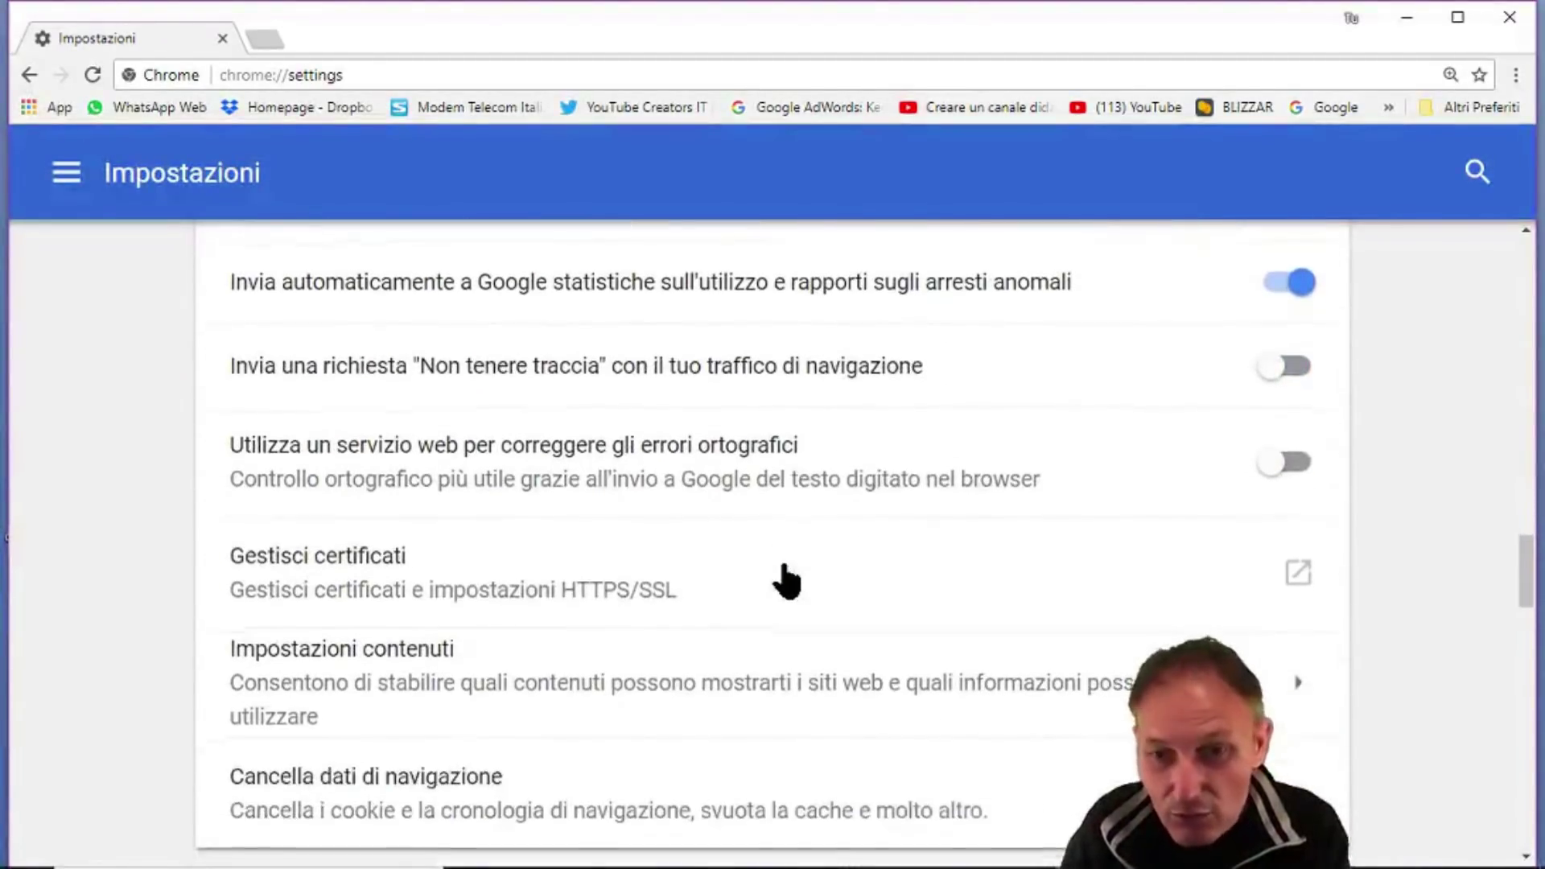
{"action": "scroll", "coordinate": [786, 580], "scroll_direction": "down", "scroll_amount": 2}
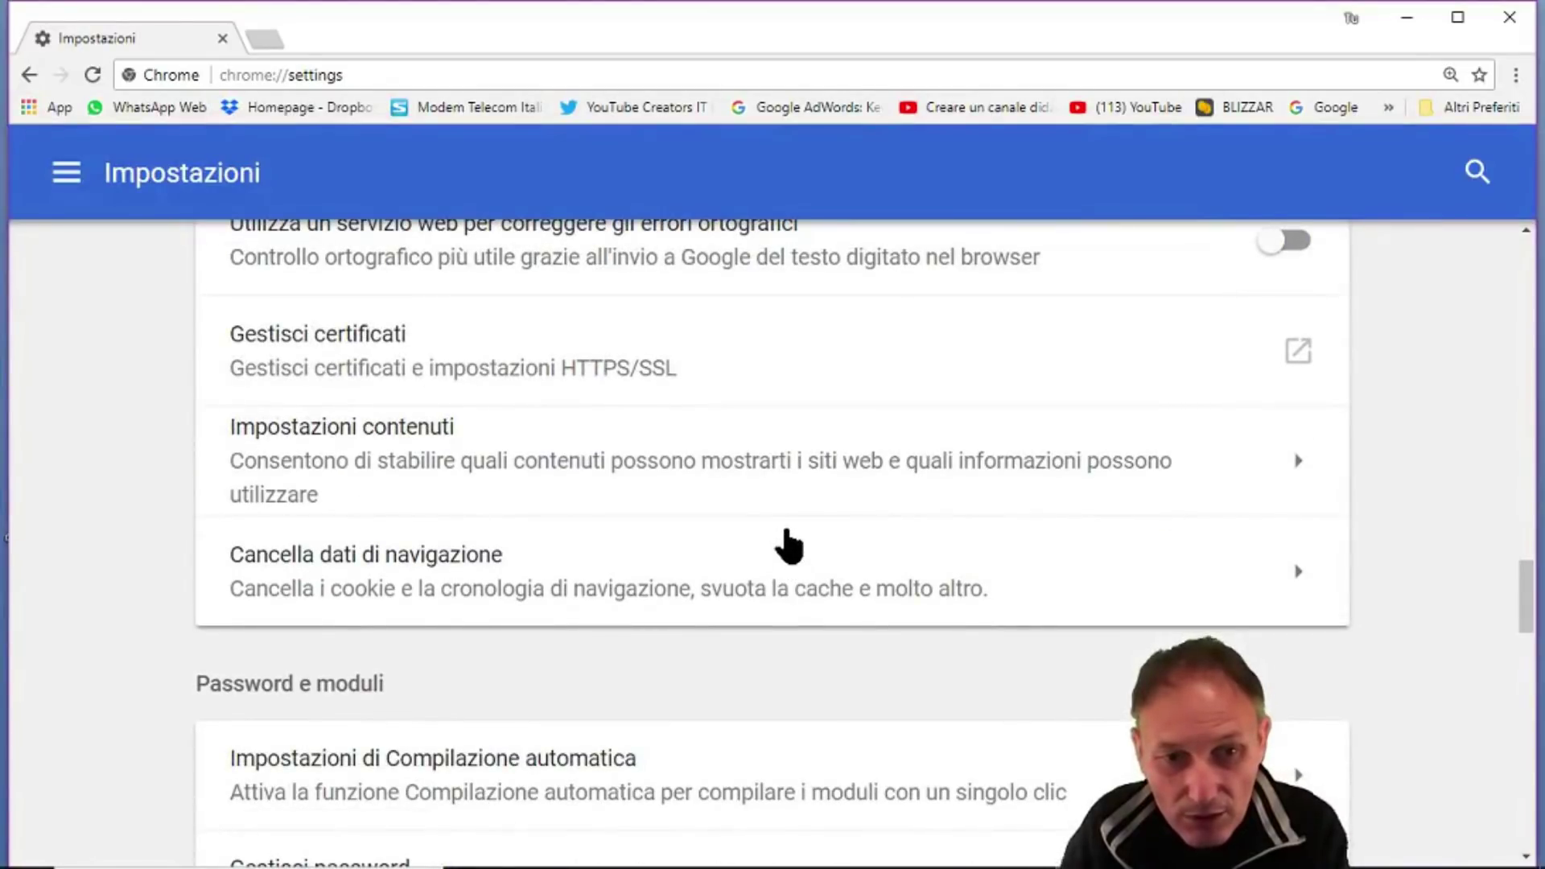
{"action": "scroll", "coordinate": [787, 538], "scroll_direction": "down", "scroll_amount": 1}
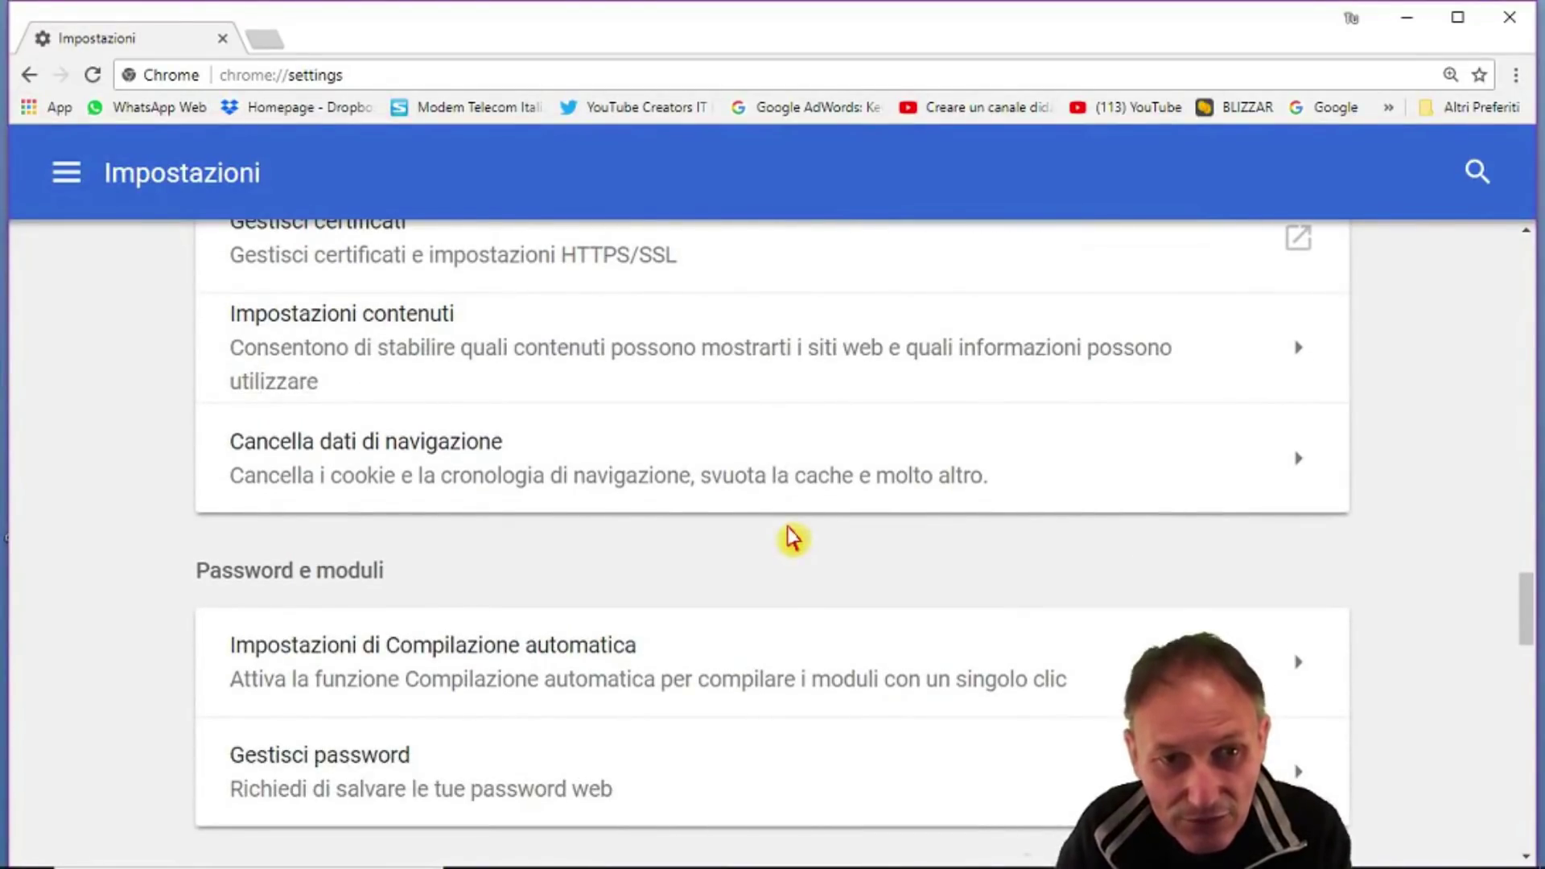
{"action": "scroll", "coordinate": [756, 515], "scroll_direction": "up", "scroll_amount": 1}
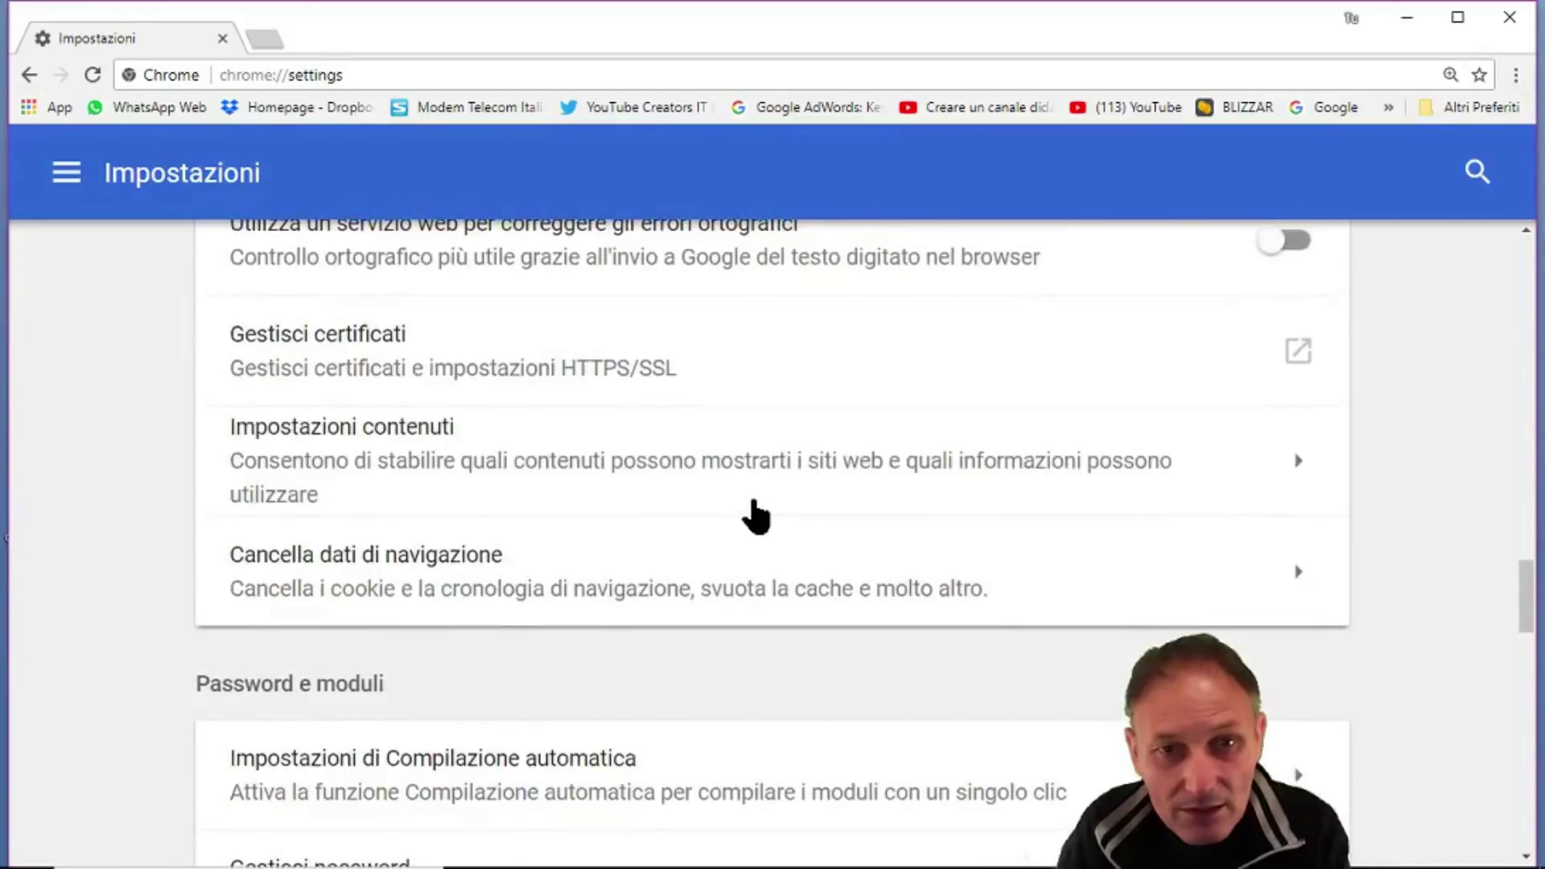
{"action": "scroll", "coordinate": [756, 515], "scroll_direction": "up", "scroll_amount": 1}
{"action": "scroll", "coordinate": [756, 514], "scroll_direction": "down", "scroll_amount": 5}
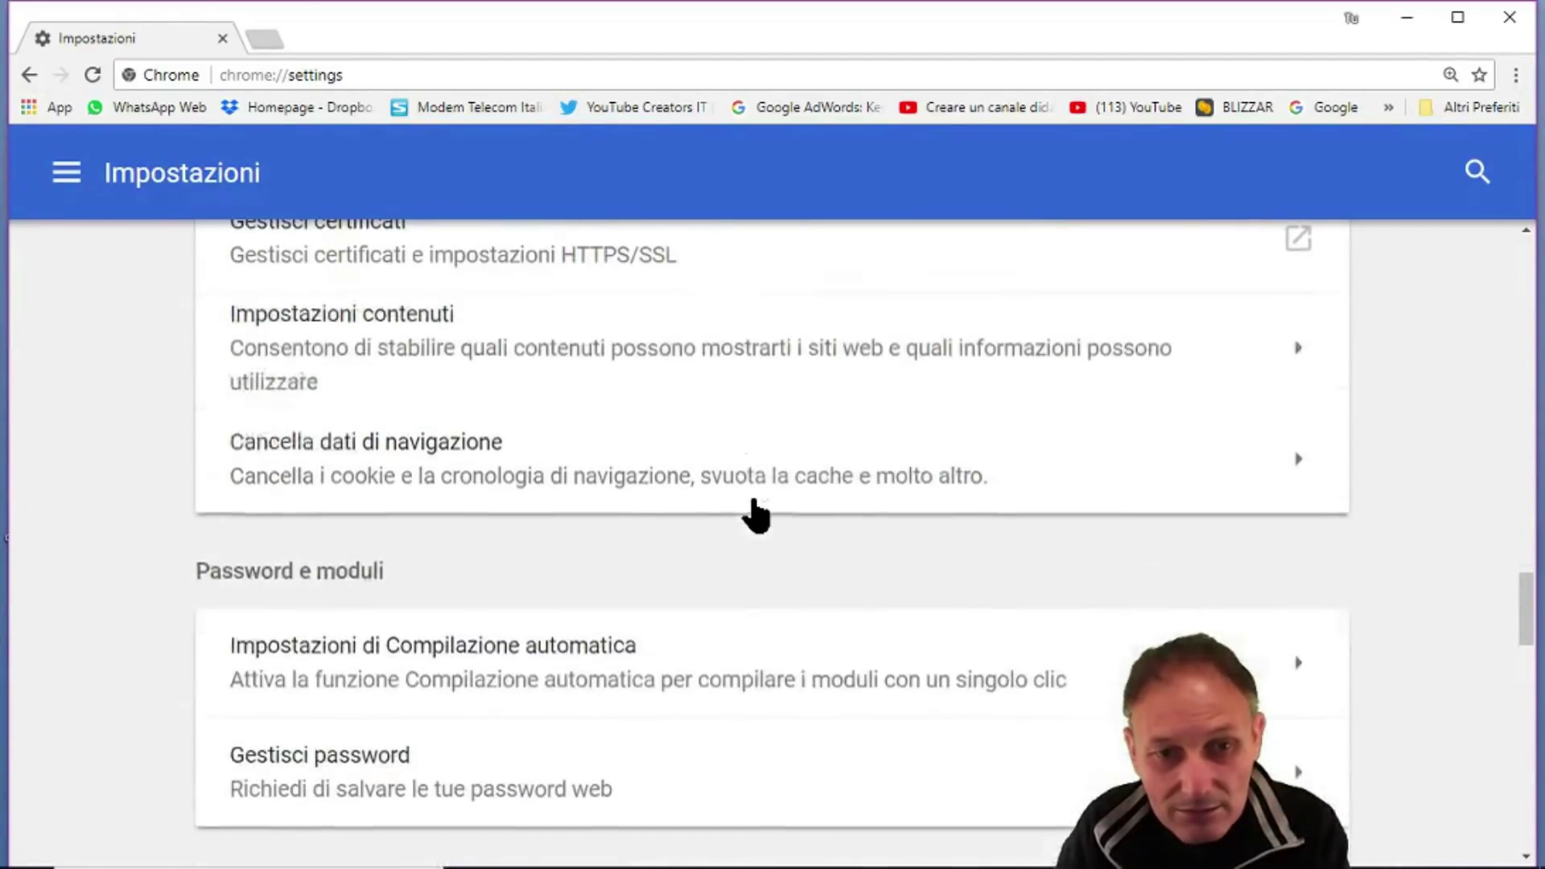
{"action": "scroll", "coordinate": [757, 509], "scroll_direction": "down", "scroll_amount": 3}
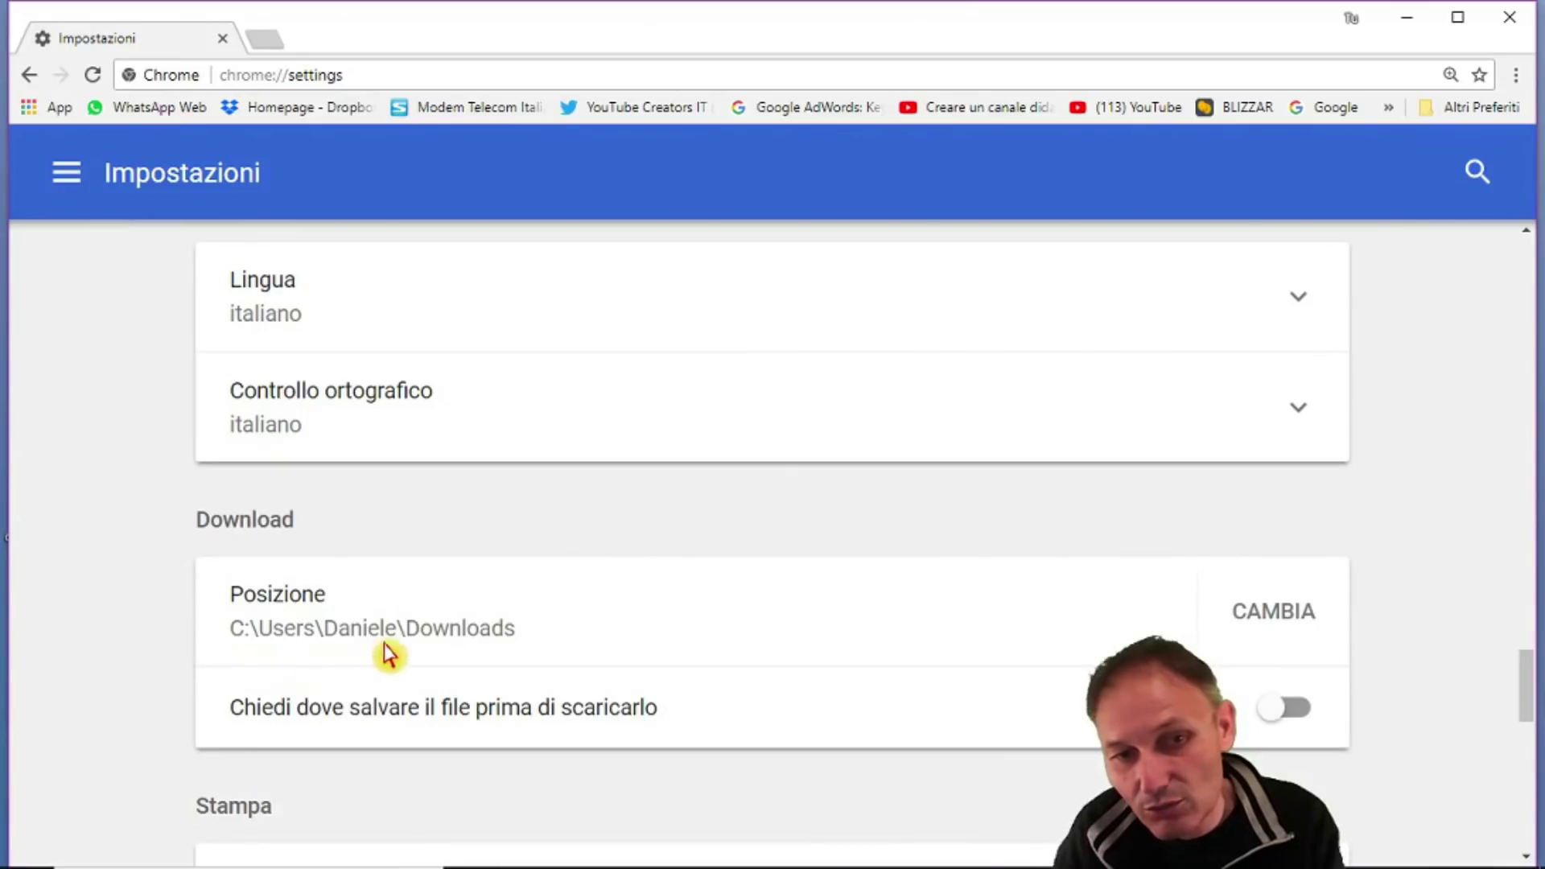
- Open the folder chooser for the download location, select Desktop under Questo PC, and cancel the change
{"action": "left_click", "coordinate": [1249, 626]}
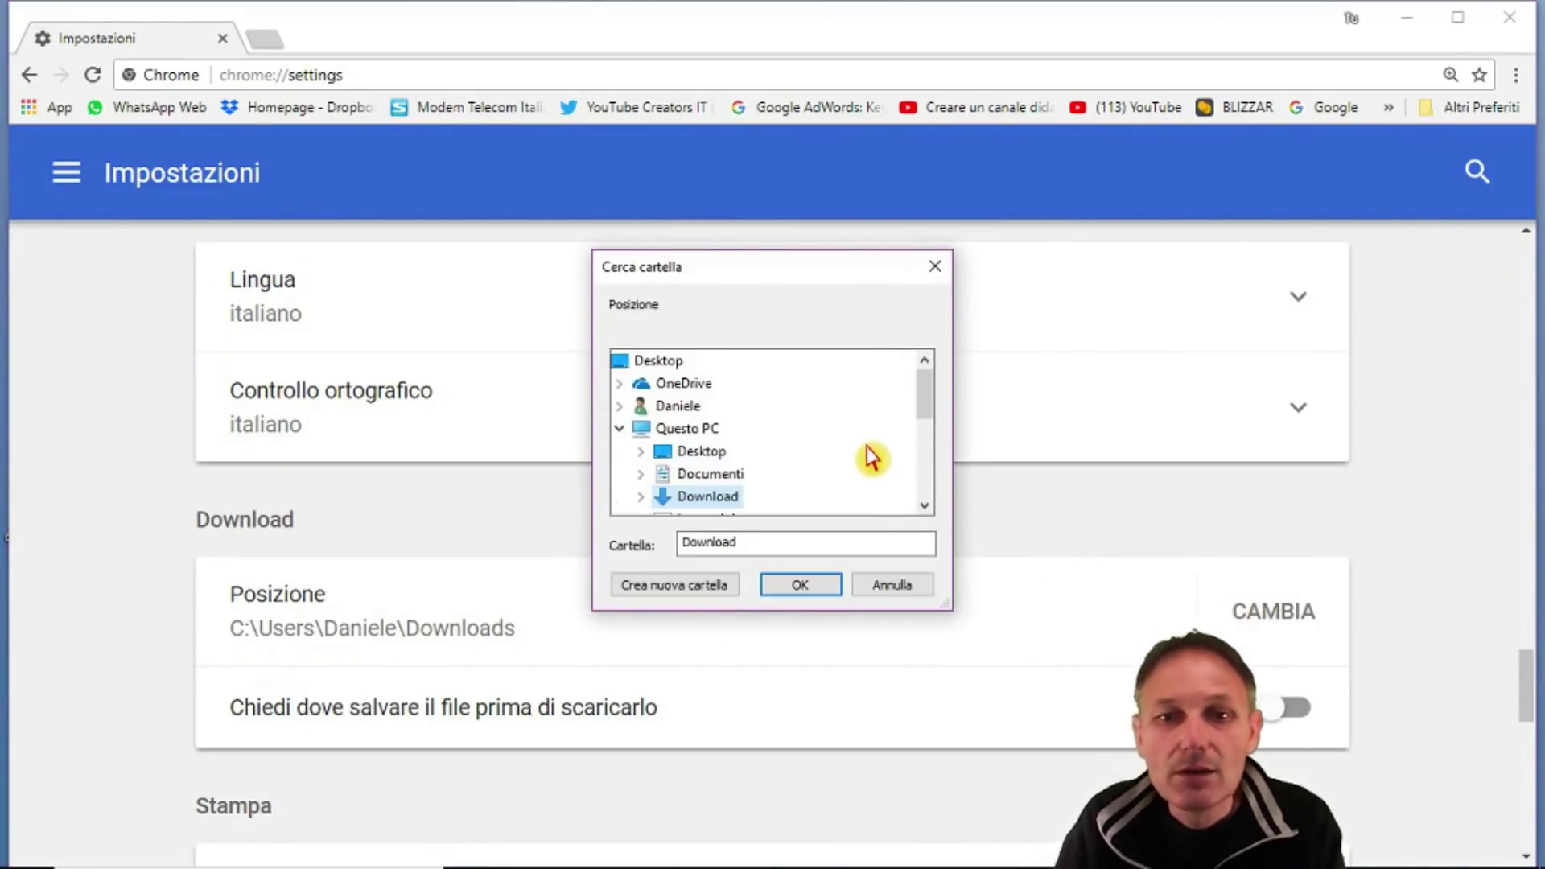
{"action": "scroll", "coordinate": [879, 456], "scroll_direction": "down", "scroll_amount": 1}
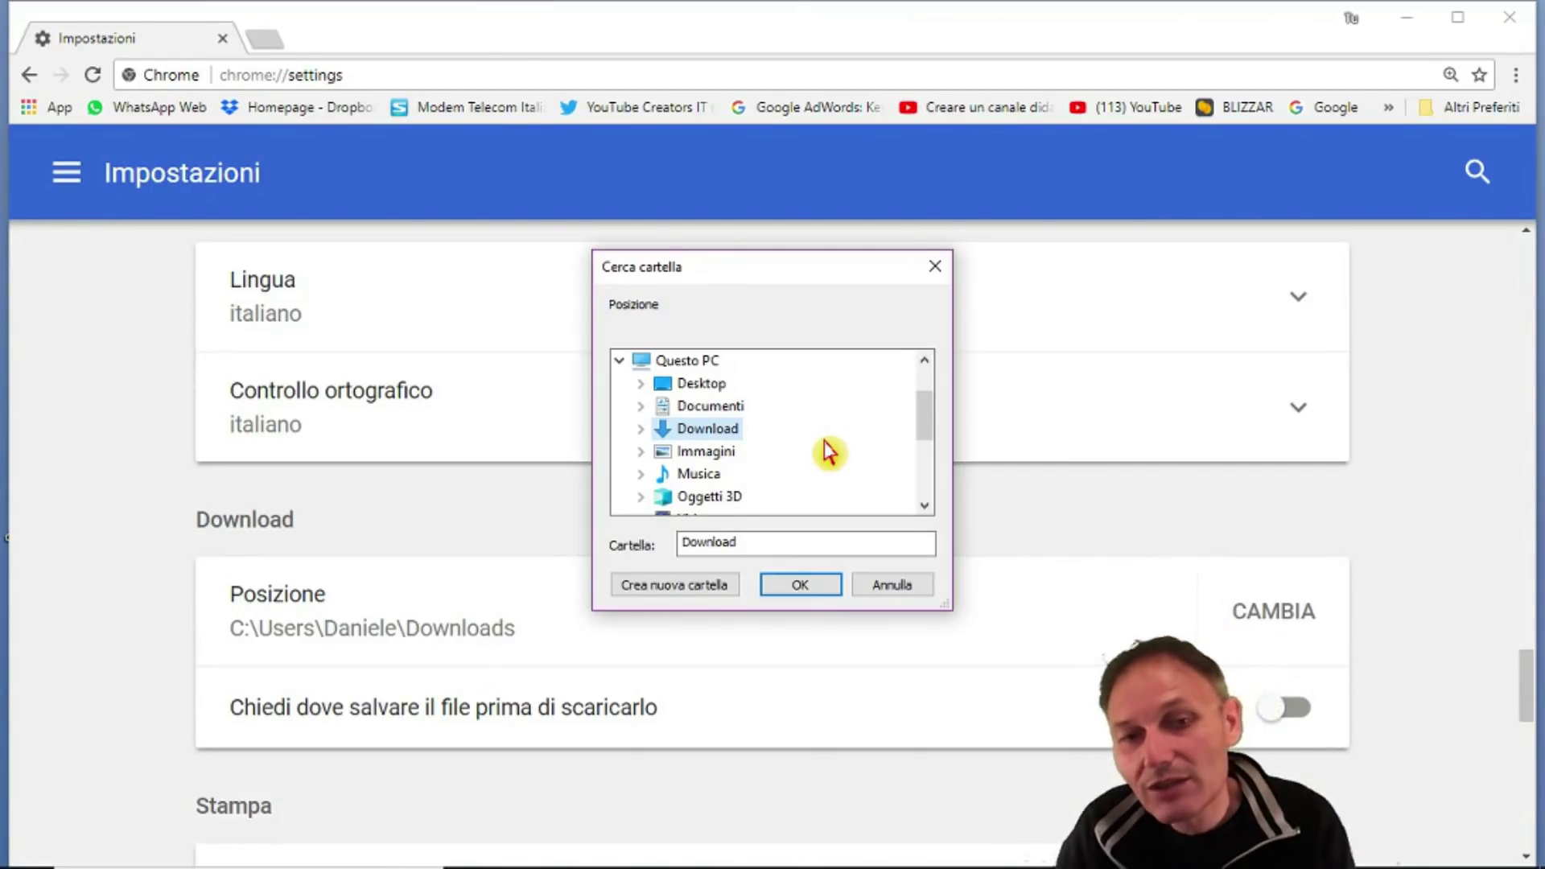
{"action": "left_click", "coordinate": [692, 384]}
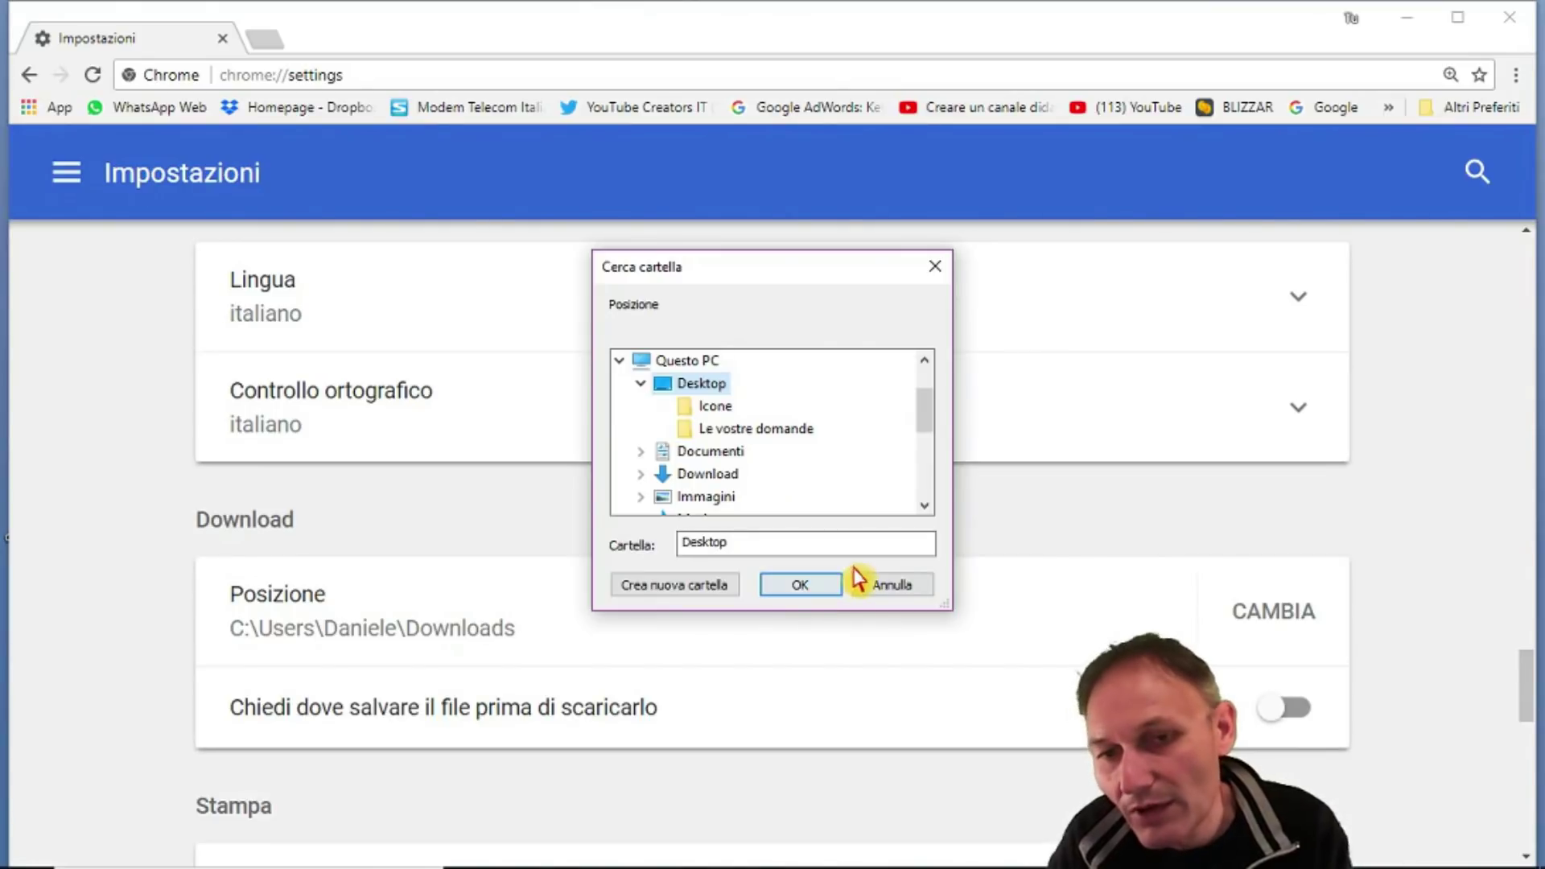
{"action": "left_click", "coordinate": [881, 587]}
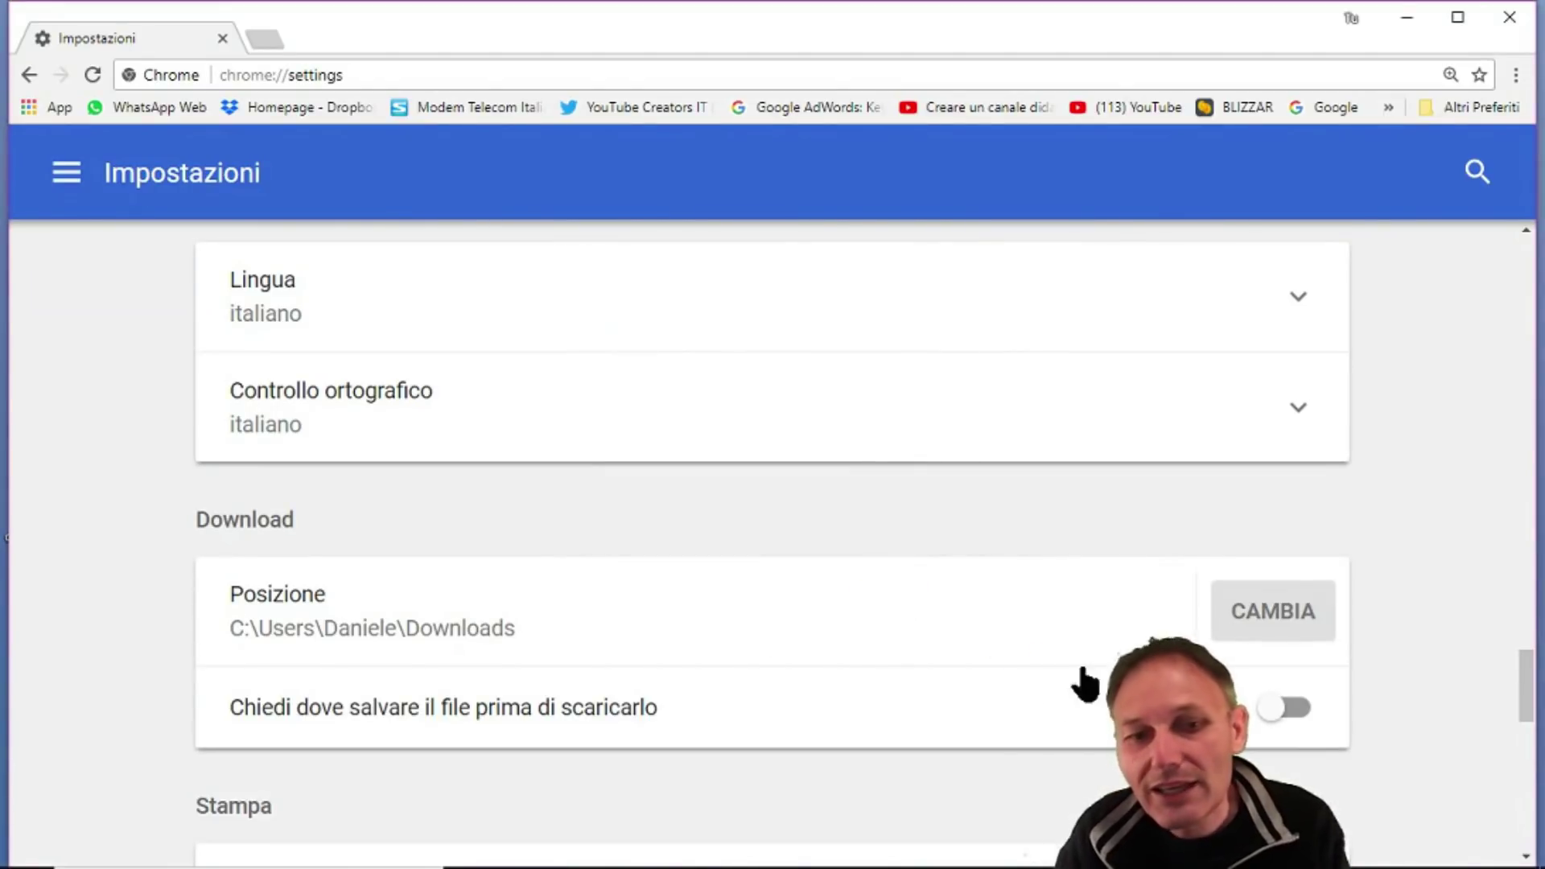